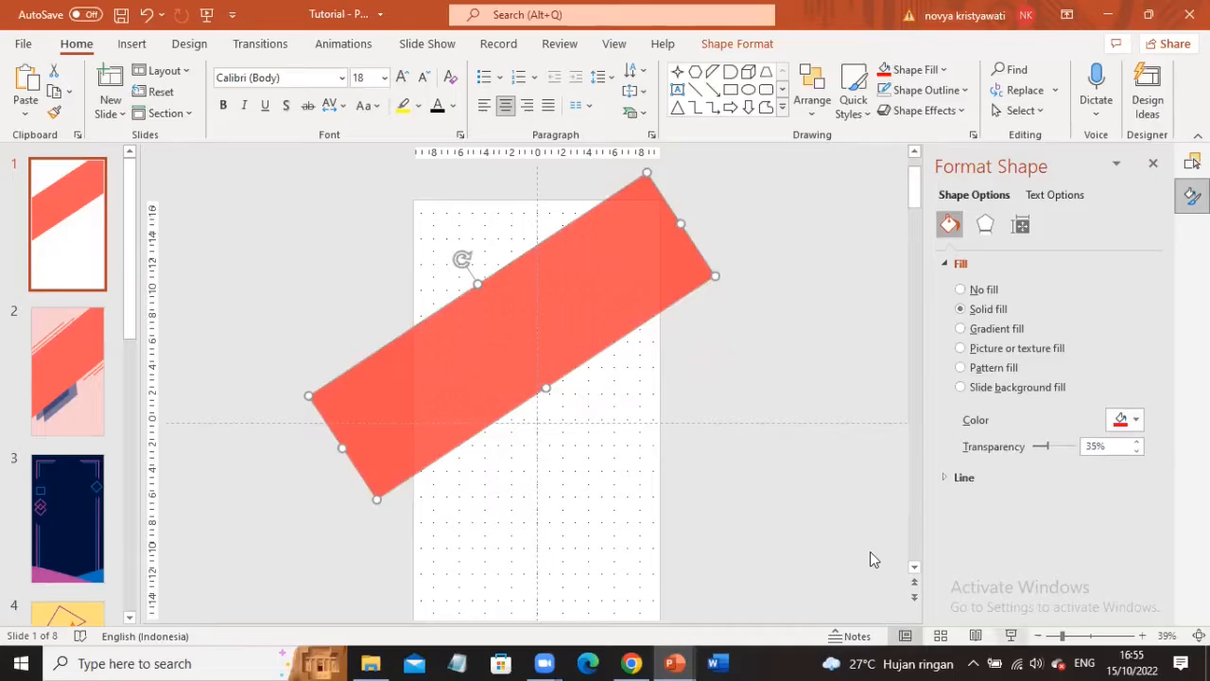
- Nudge the tilted red banner slightly on slide 1 and preview the slide in full-screen slide show
key(F5)
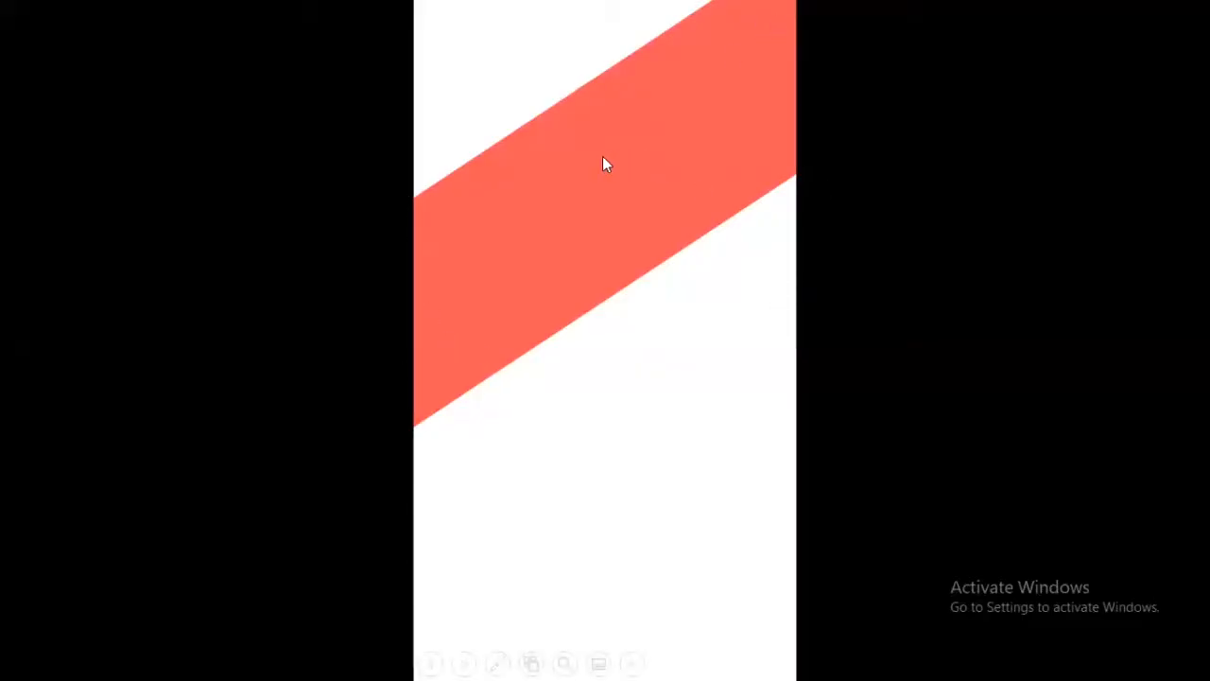
key(Escape)
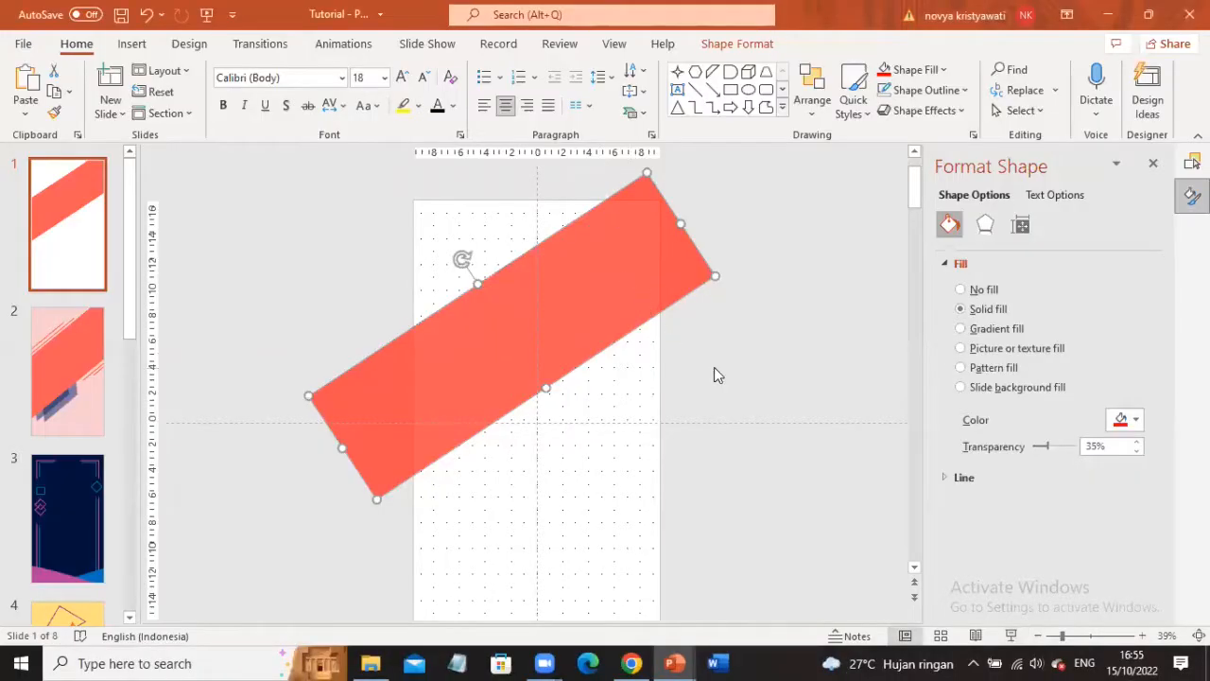
drag(576, 308, 579, 303)
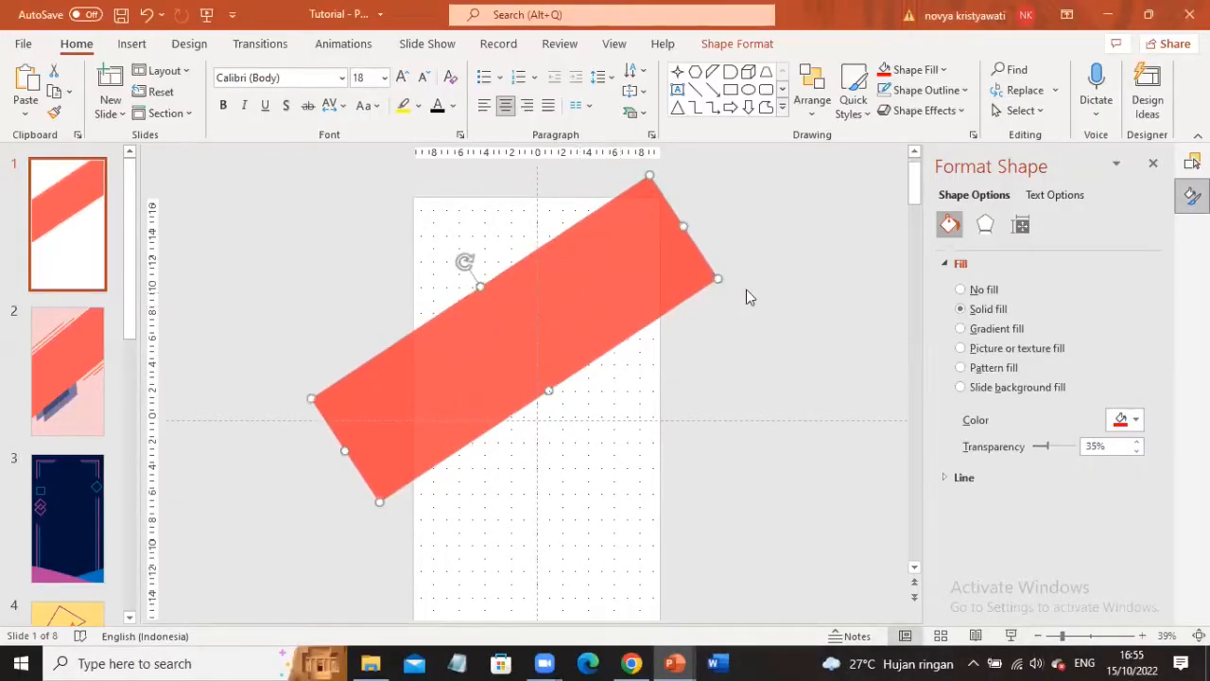
click(762, 308)
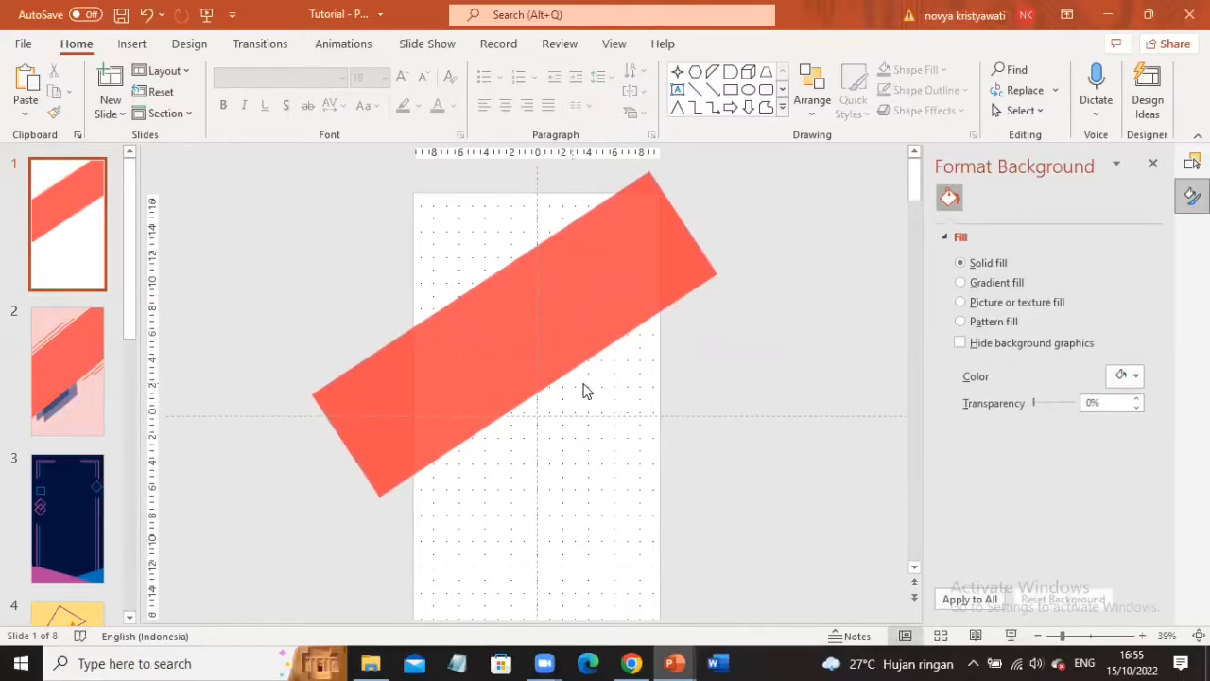
click(491, 345)
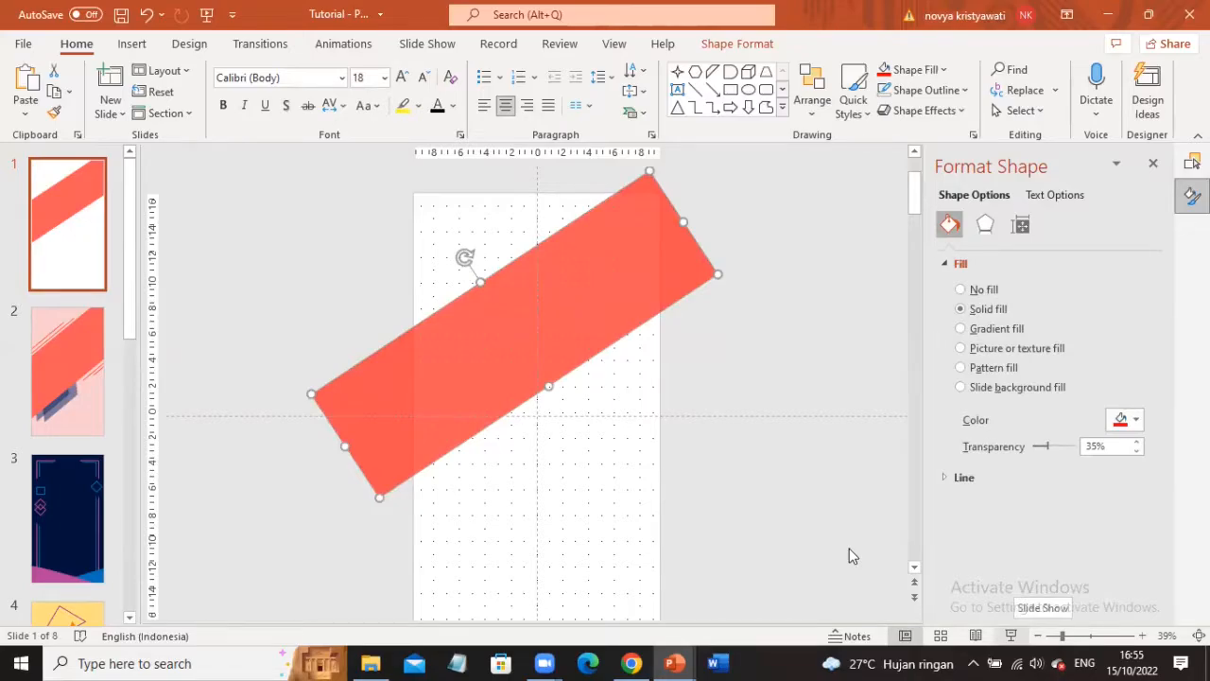
key(F5)
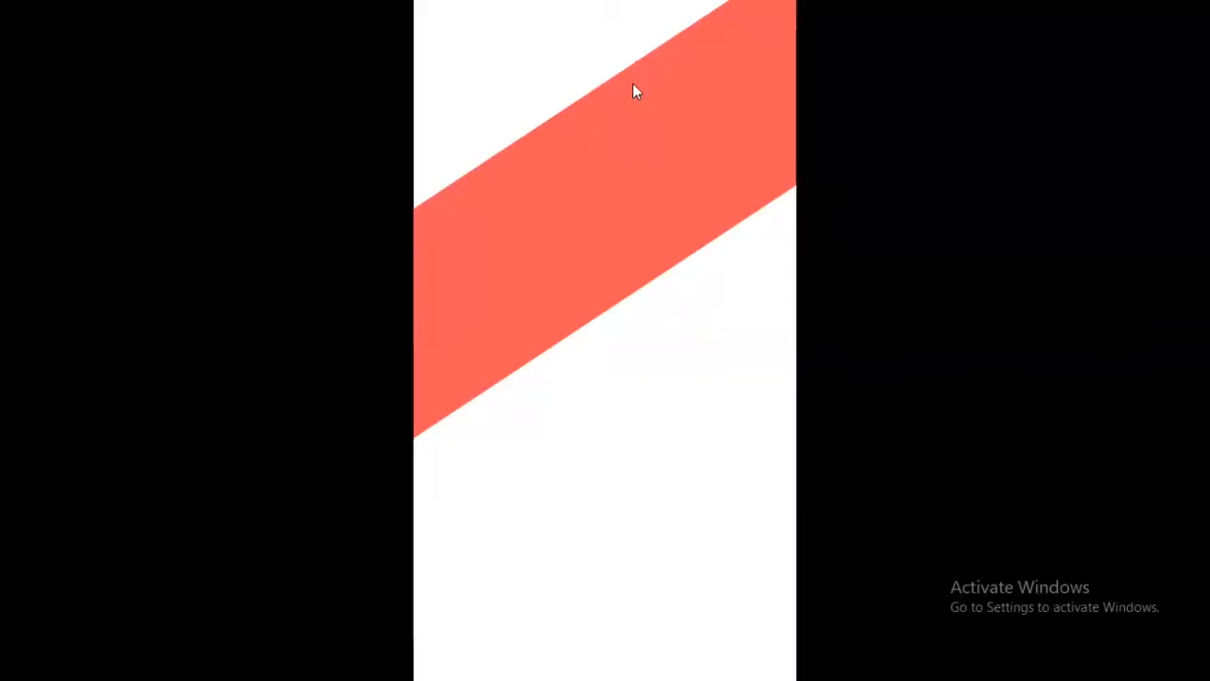
key(Escape)
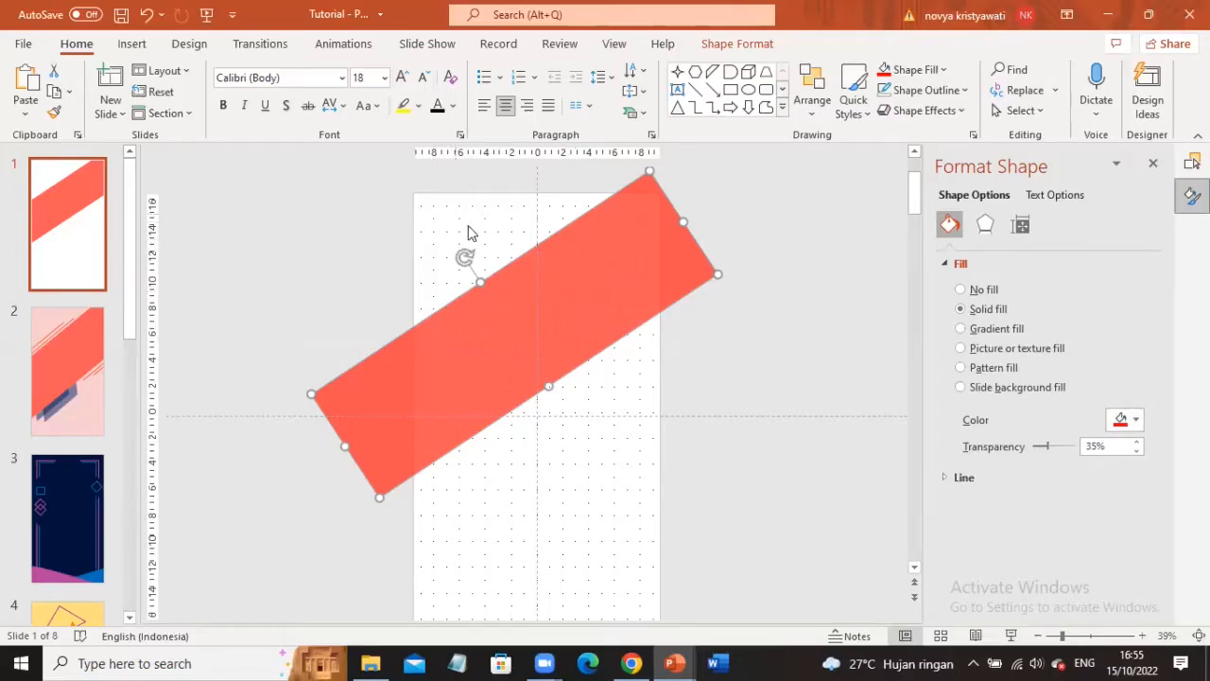
- Undo the red banner's recent moves and return it to a horizontal orientation
click(615, 44)
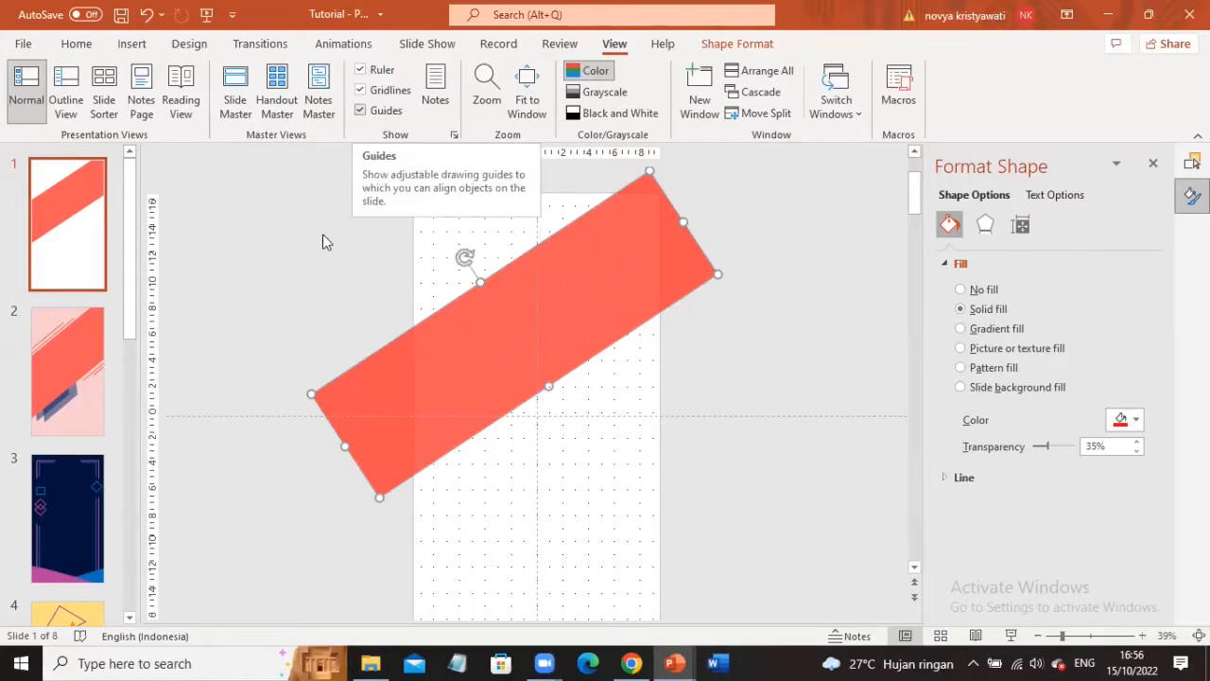
click(773, 367)
key(ctrl+z)
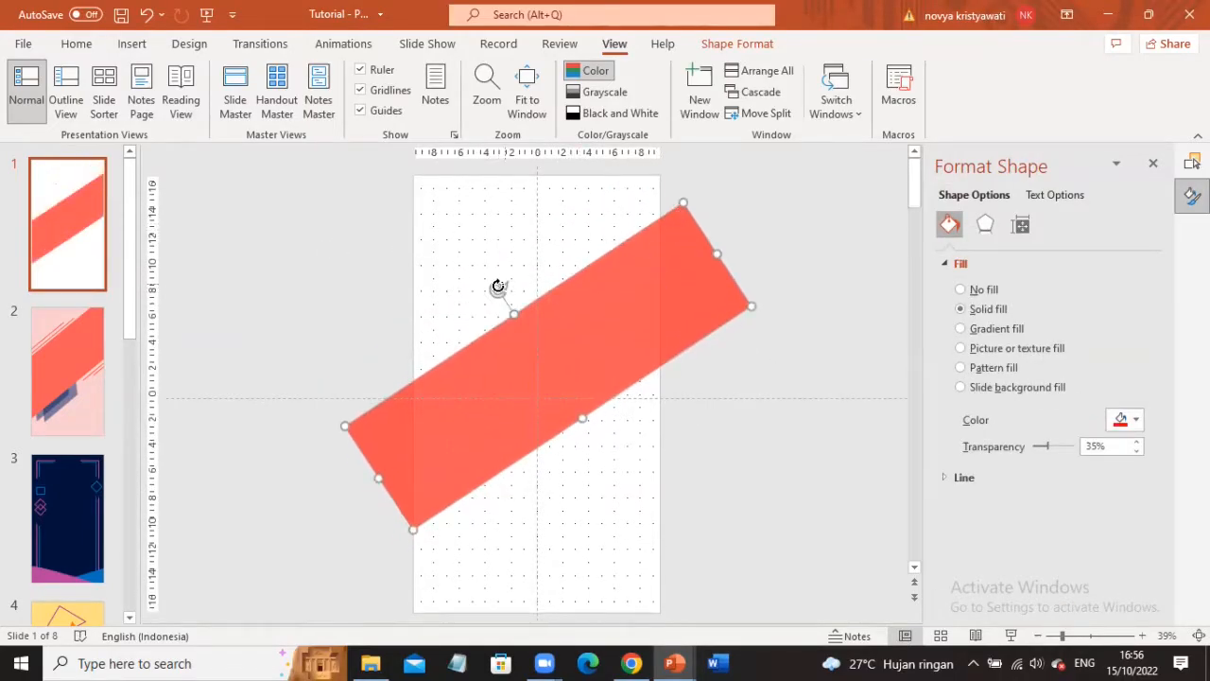
drag(507, 272, 548, 280)
click(539, 330)
key(ctrl+z)
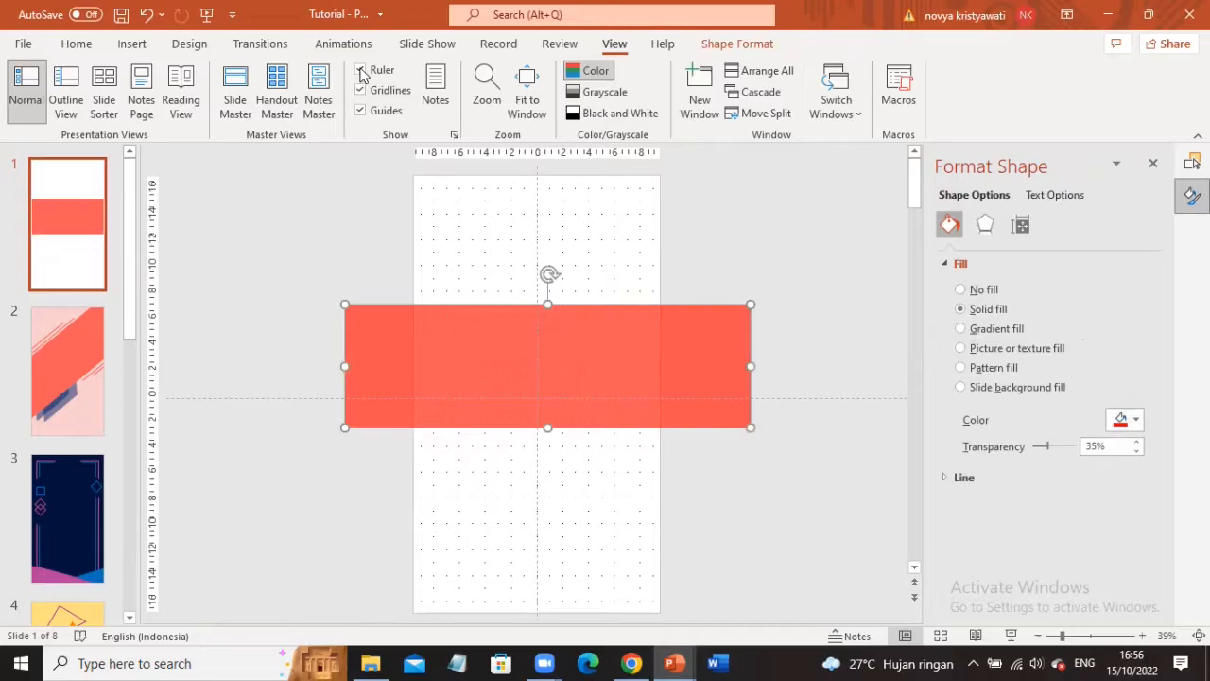
- Turn the slide gridlines off and on again, and move the horizontal red banner slightly higher
click(360, 90)
mouse_move(608, 347)
mouse_down()
mouse_move(580, 326)
mouse_move(621, 313)
mouse_move(602, 331)
mouse_up()
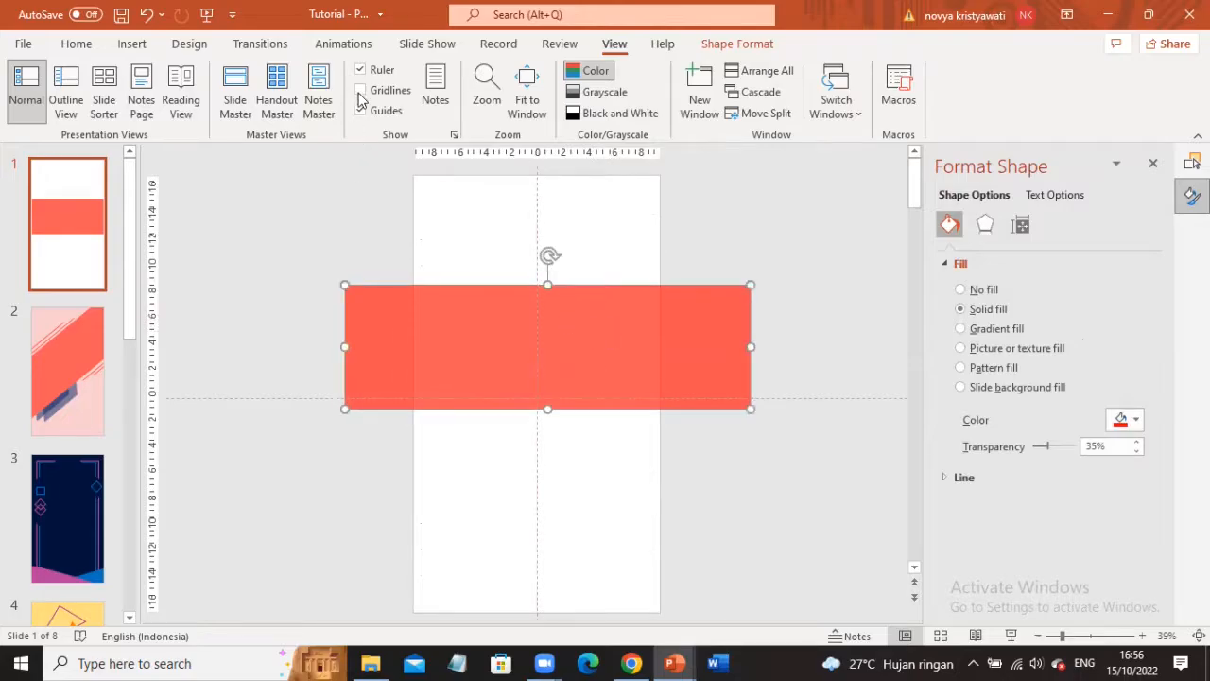
click(367, 92)
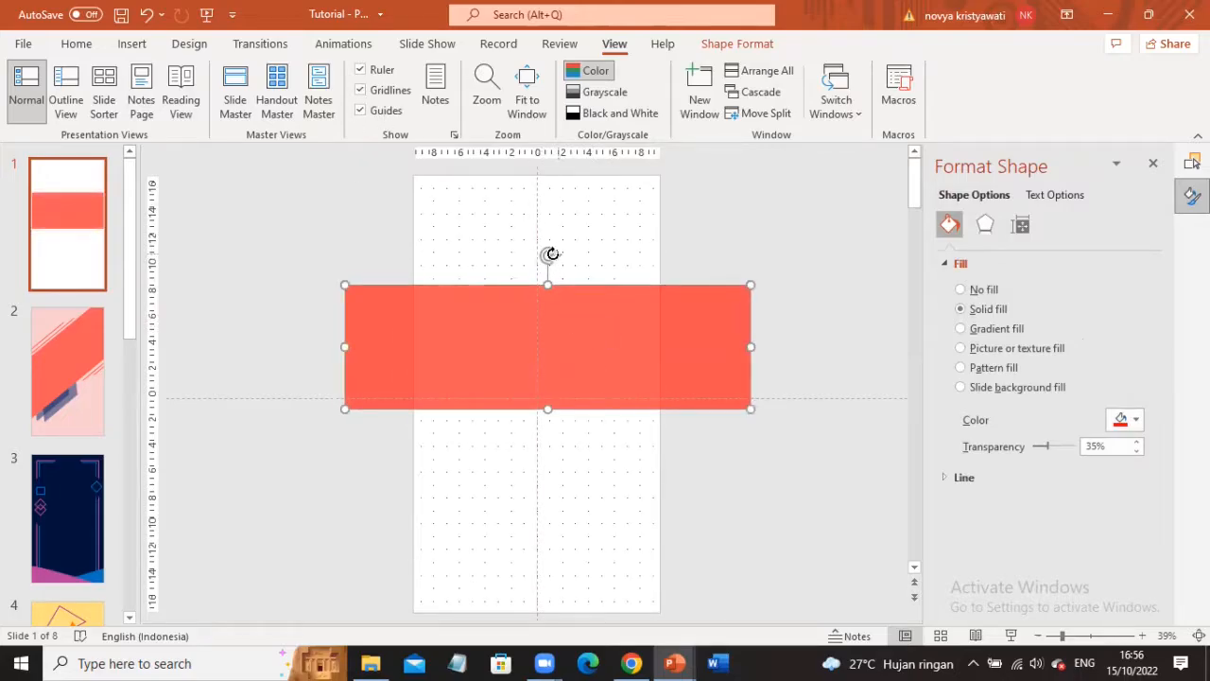
- Tilt the red banner diagonally across the upper half of the slide, rising to the right, and make it slightly thicker
drag(535, 252, 498, 270)
drag(652, 299, 635, 277)
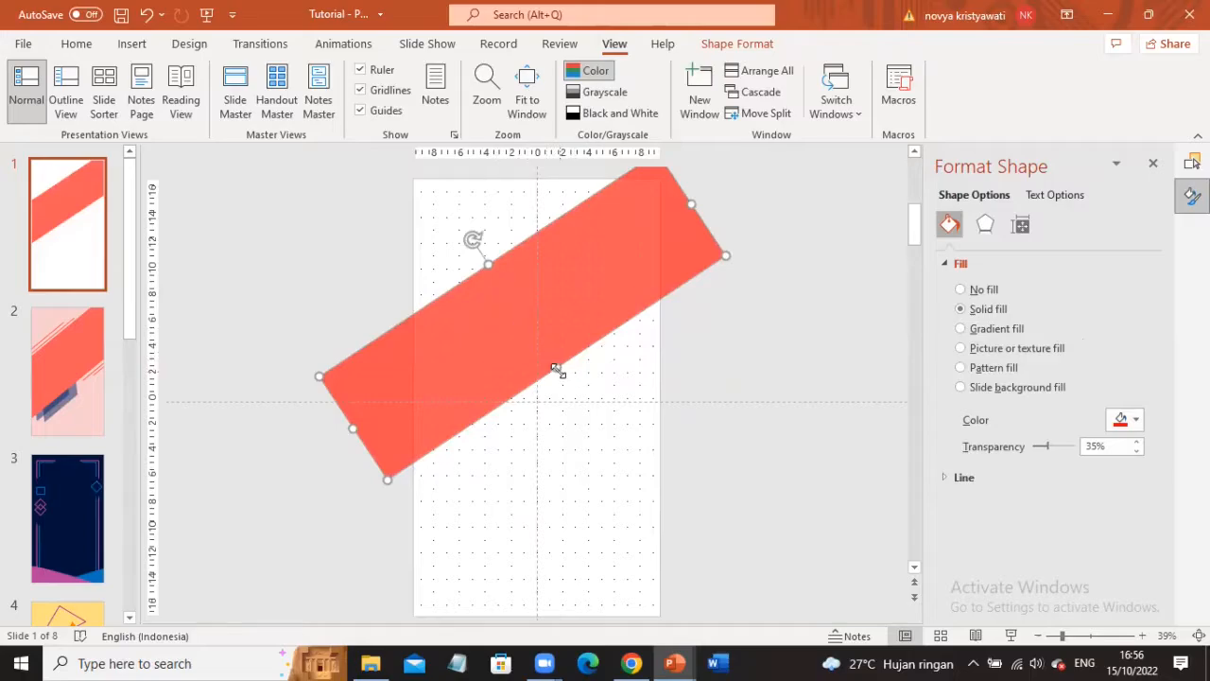
drag(562, 379, 570, 385)
drag(605, 260, 605, 256)
click(806, 229)
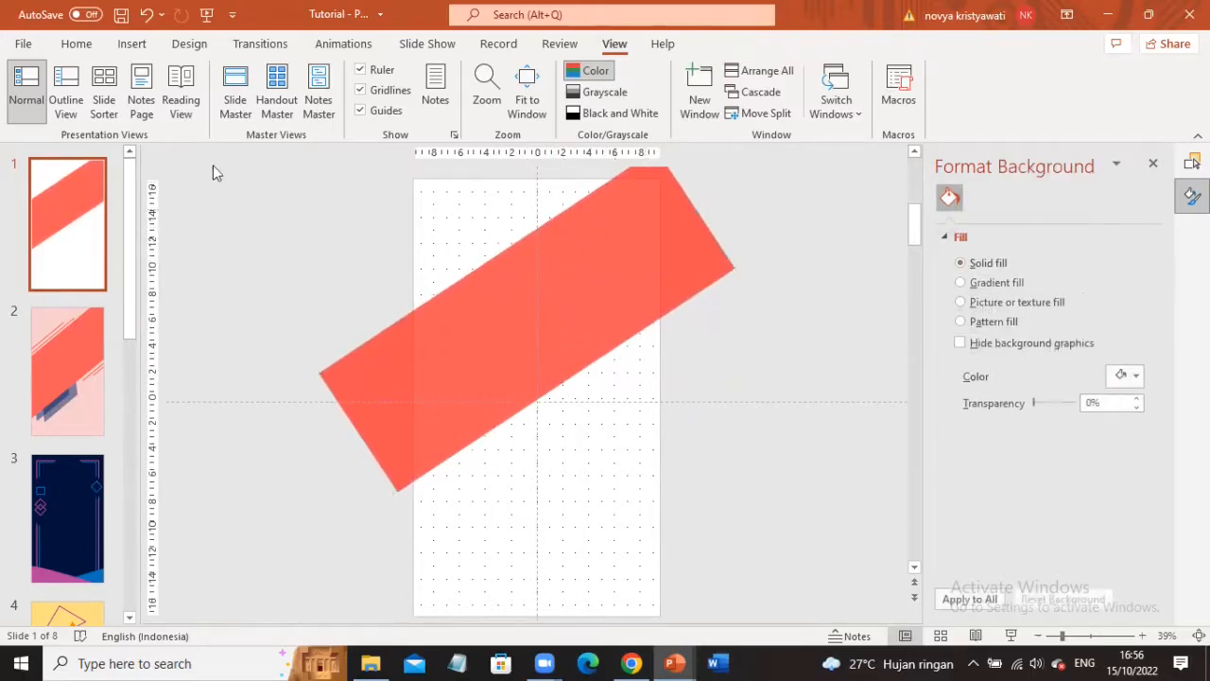
- Using slide 2's accent lines as reference, draw a straight line about 10.2 cm wide and 6.5 cm high along the banner's upper edge on slide 1
click(76, 43)
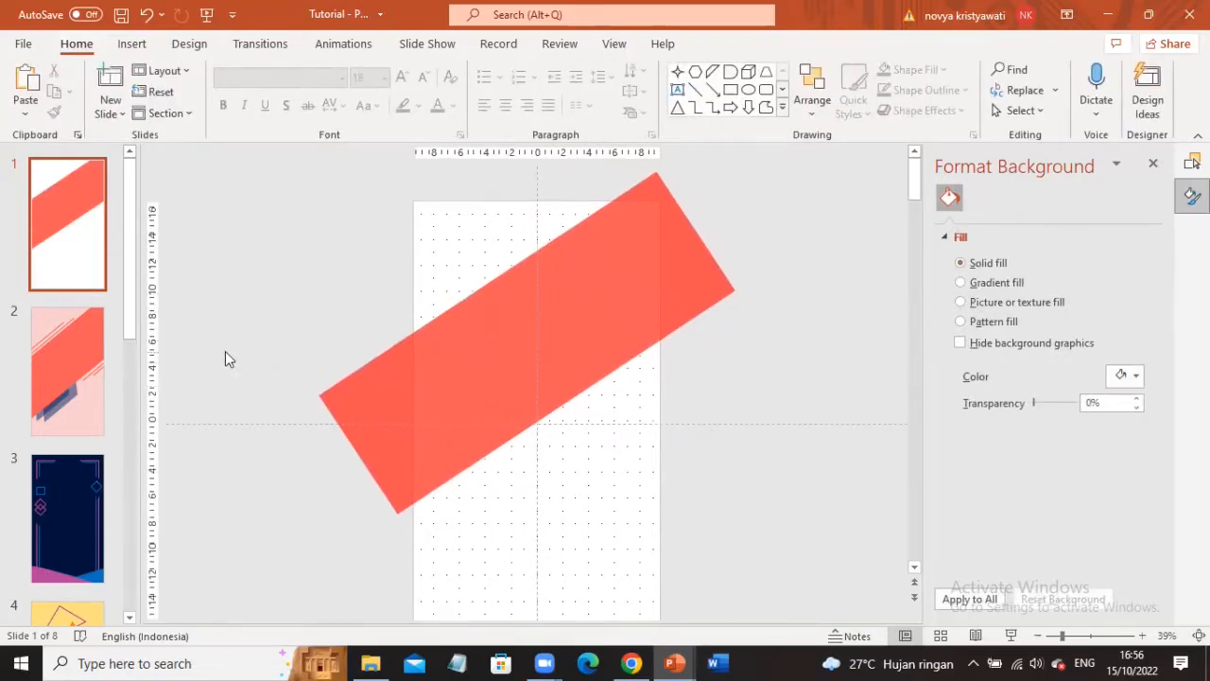
click(69, 385)
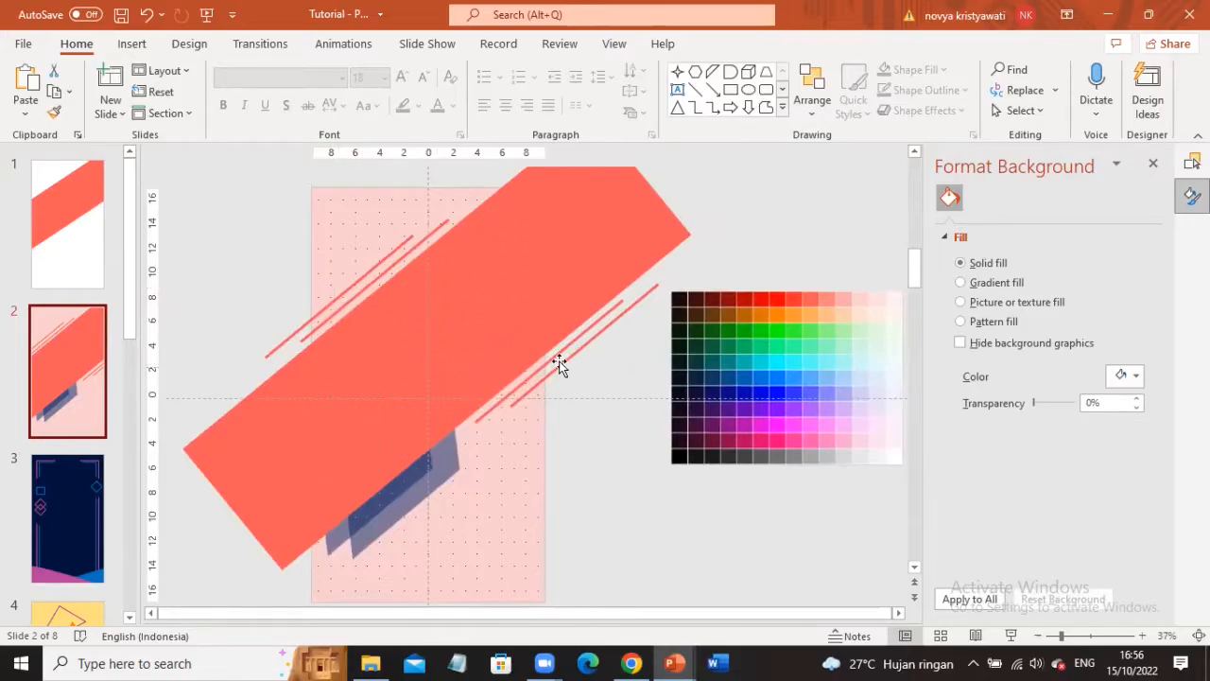
click(62, 243)
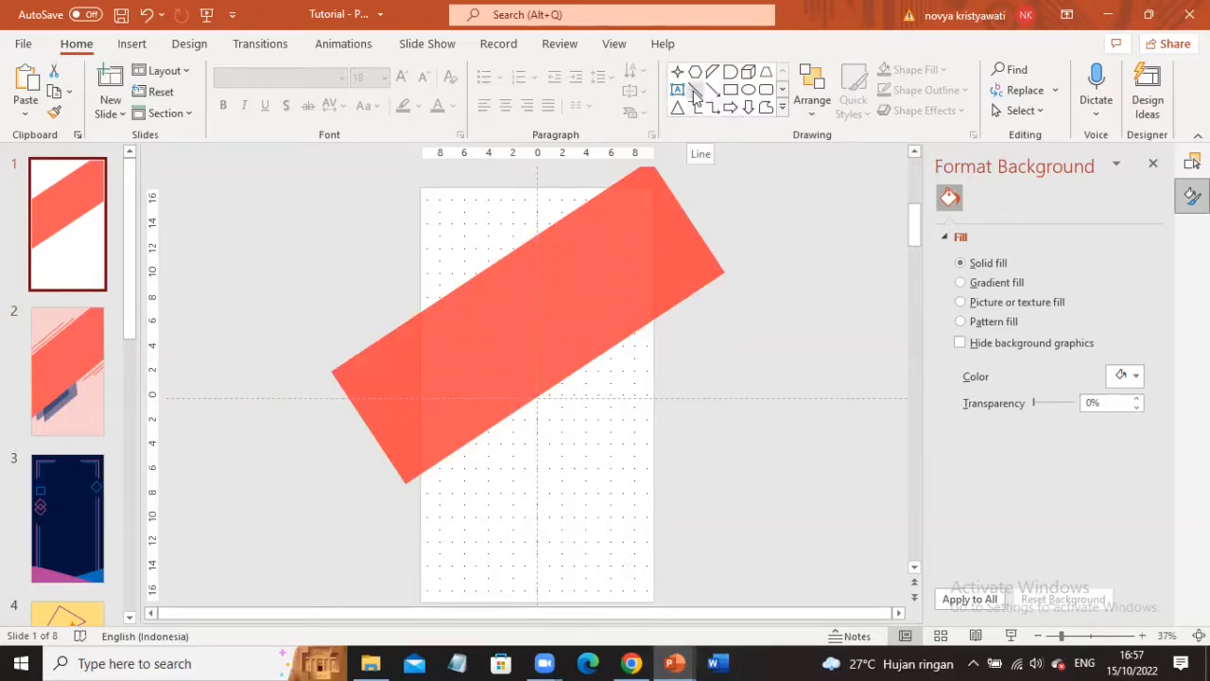
click(132, 43)
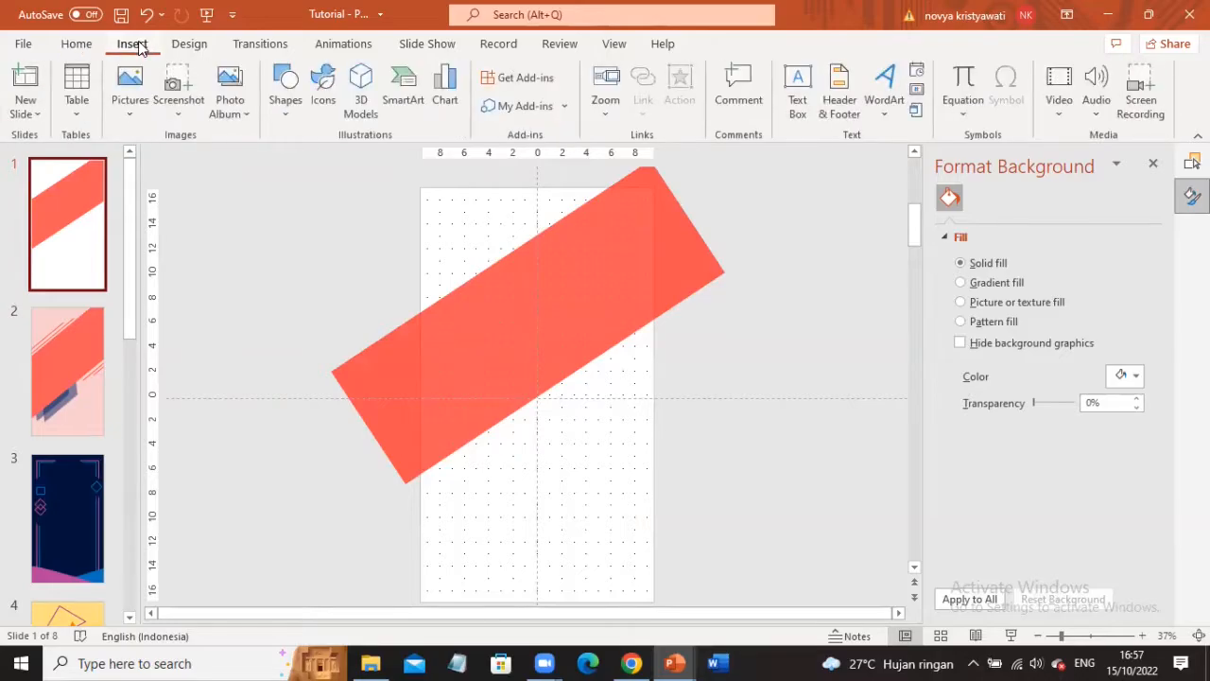
click(287, 106)
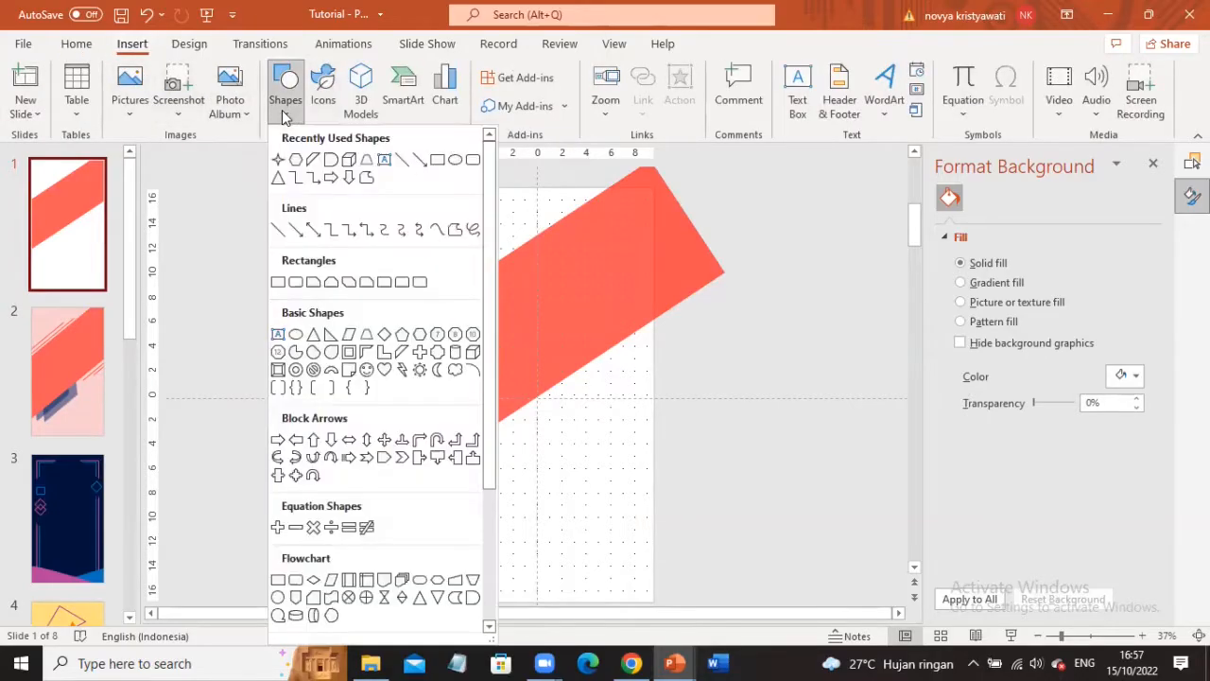
click(401, 159)
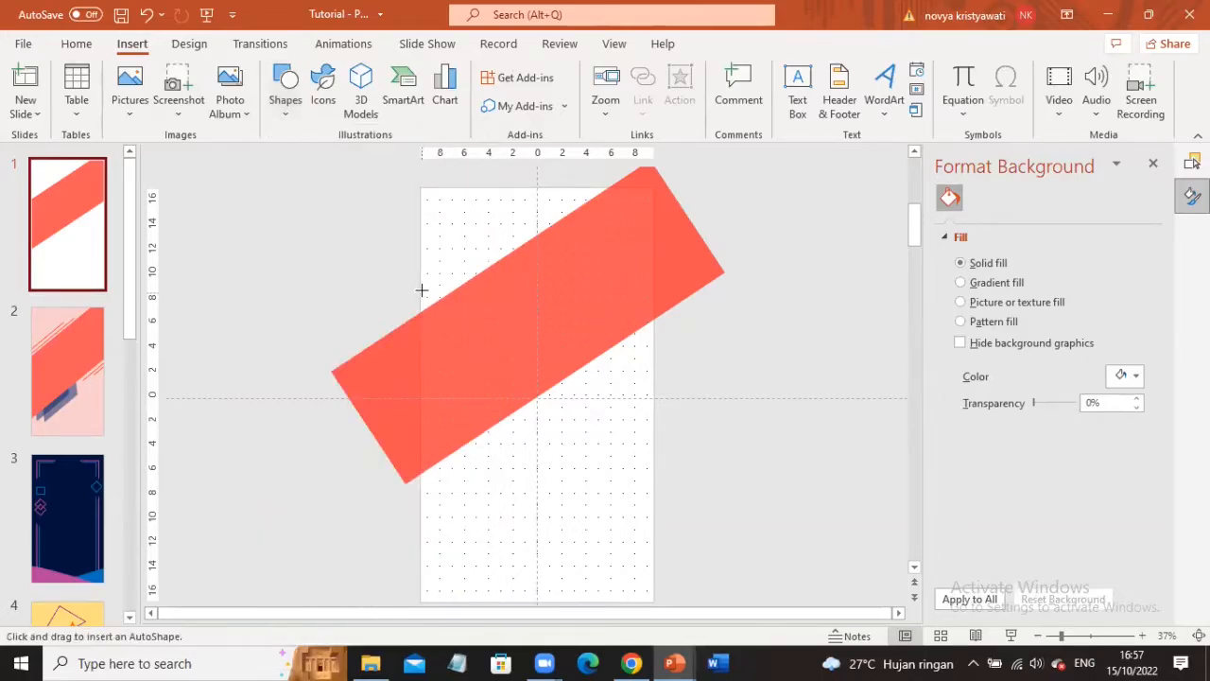
mouse_move(424, 294)
mouse_down()
mouse_move(557, 206)
mouse_move(545, 217)
mouse_up()
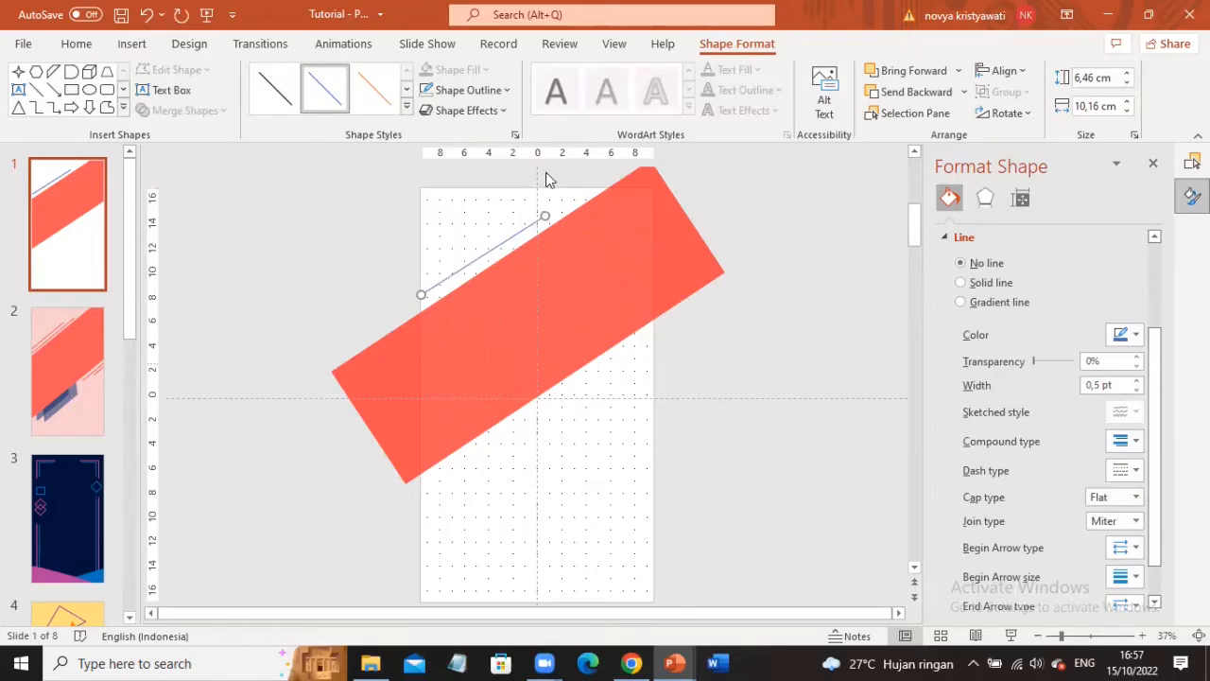
- Give the new diagonal line the banner's red from the recent colors and a weight of 6 pt
click(506, 90)
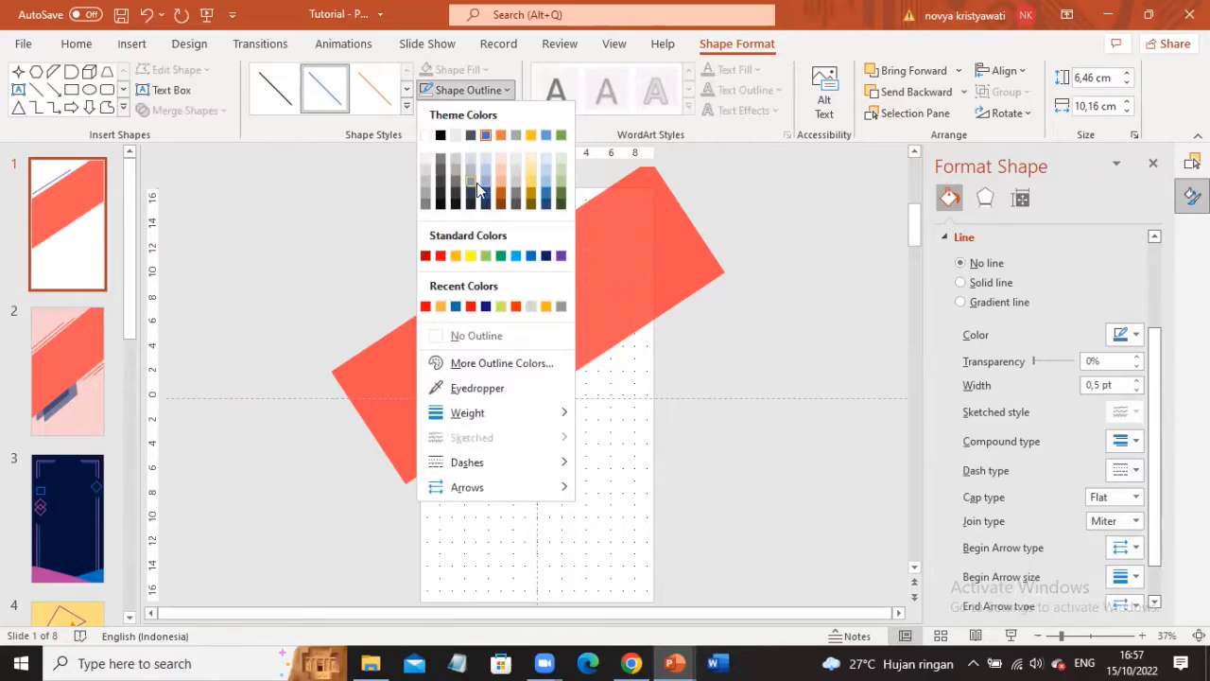
click(426, 307)
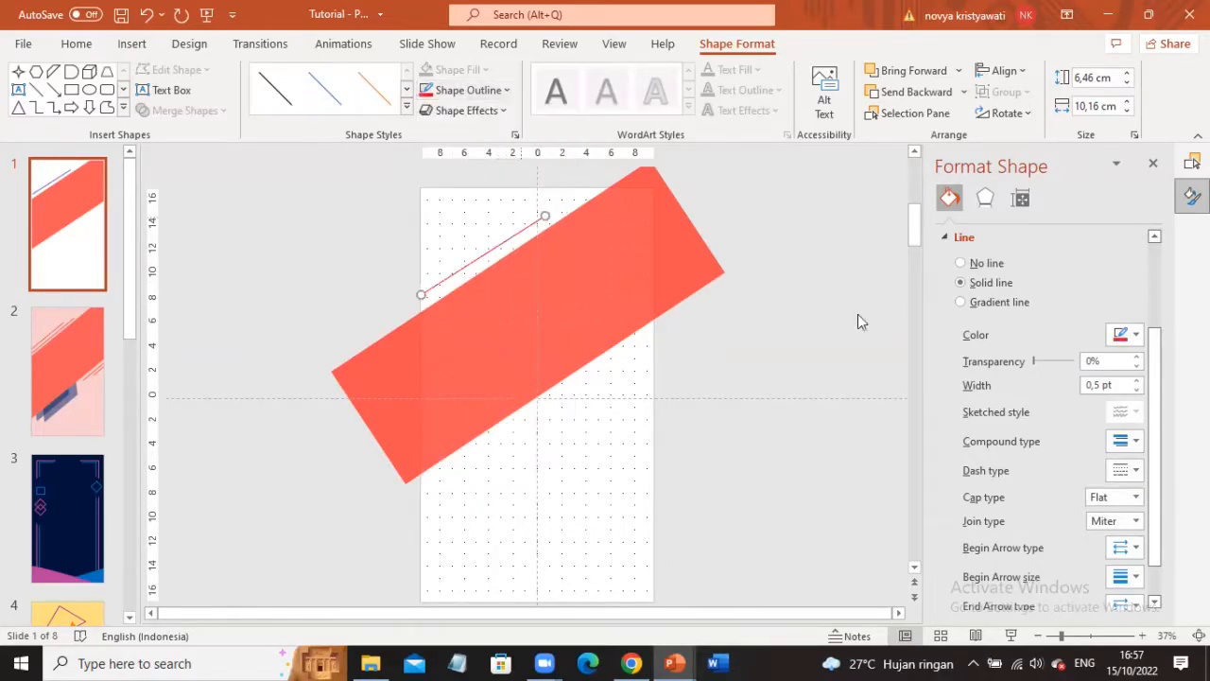
click(505, 91)
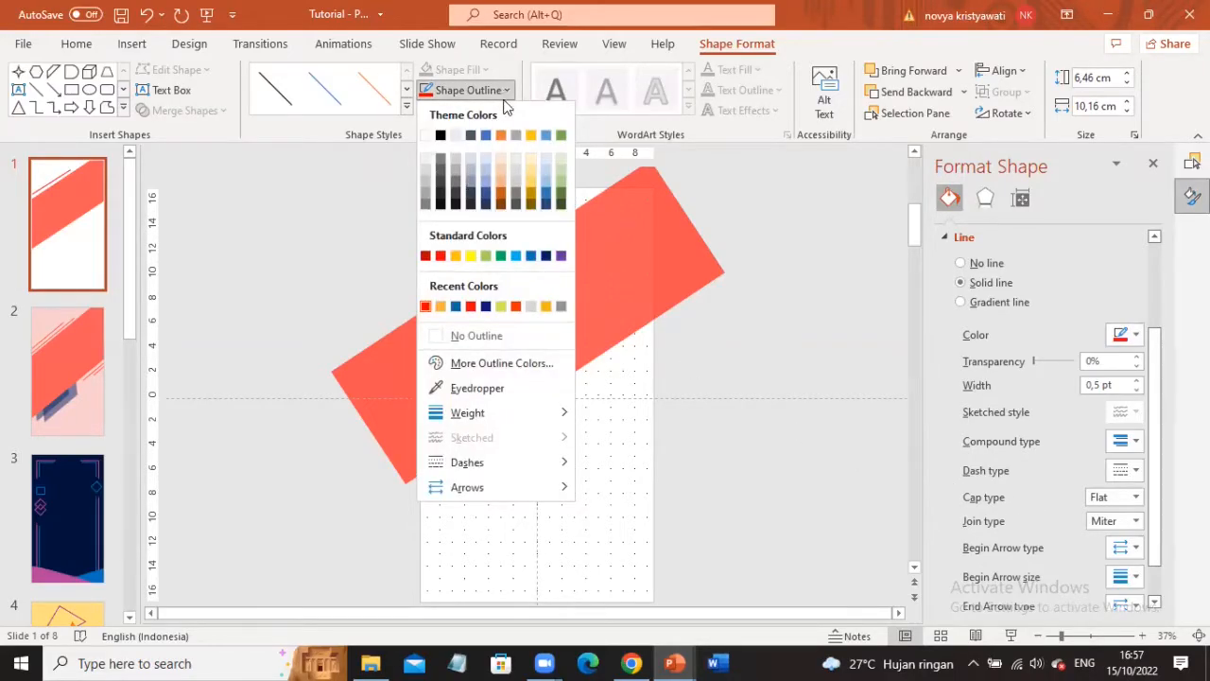
click(523, 413)
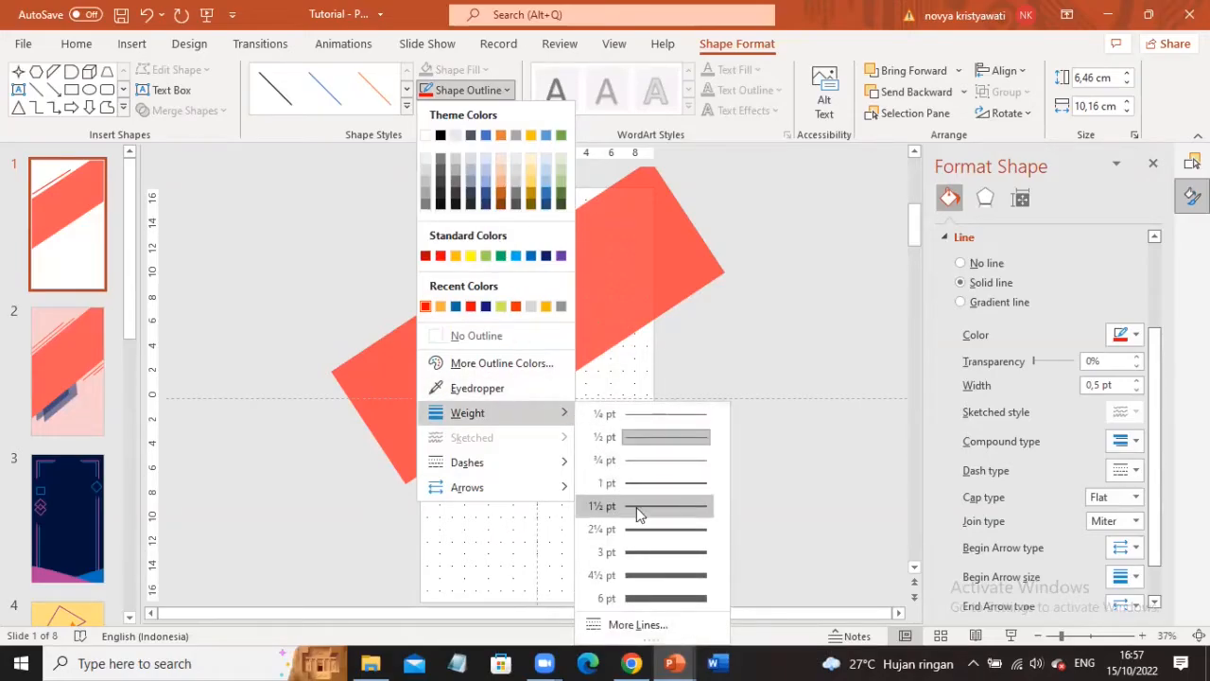
click(642, 552)
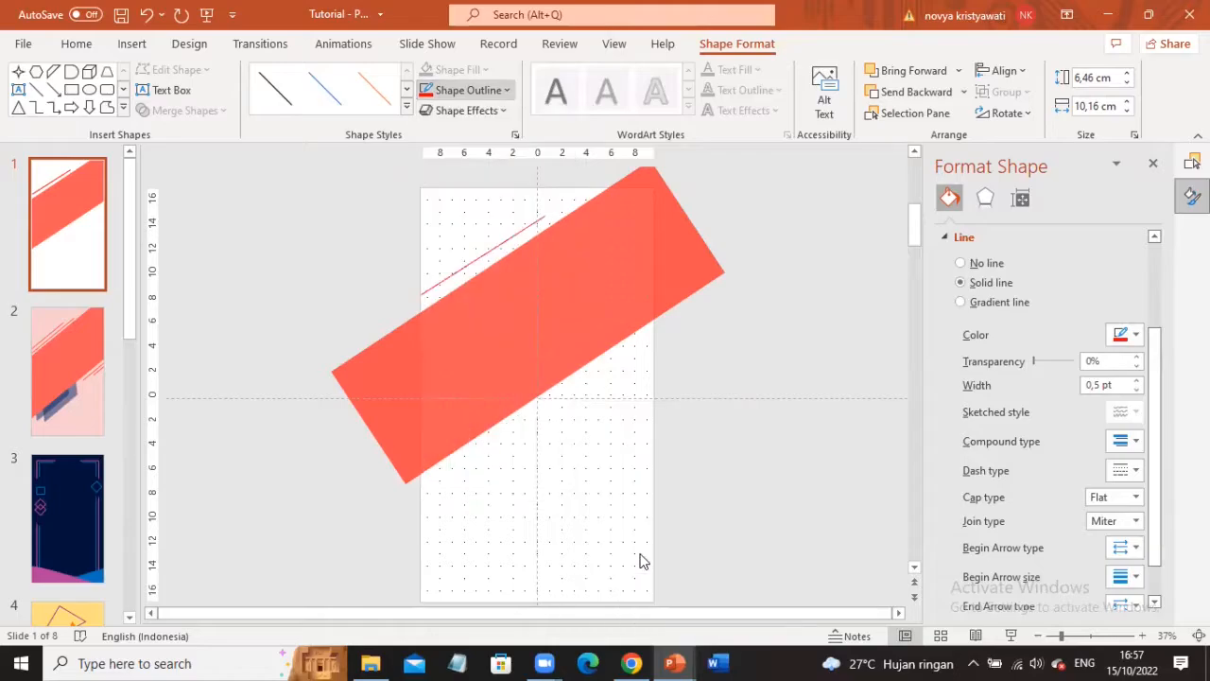
click(501, 89)
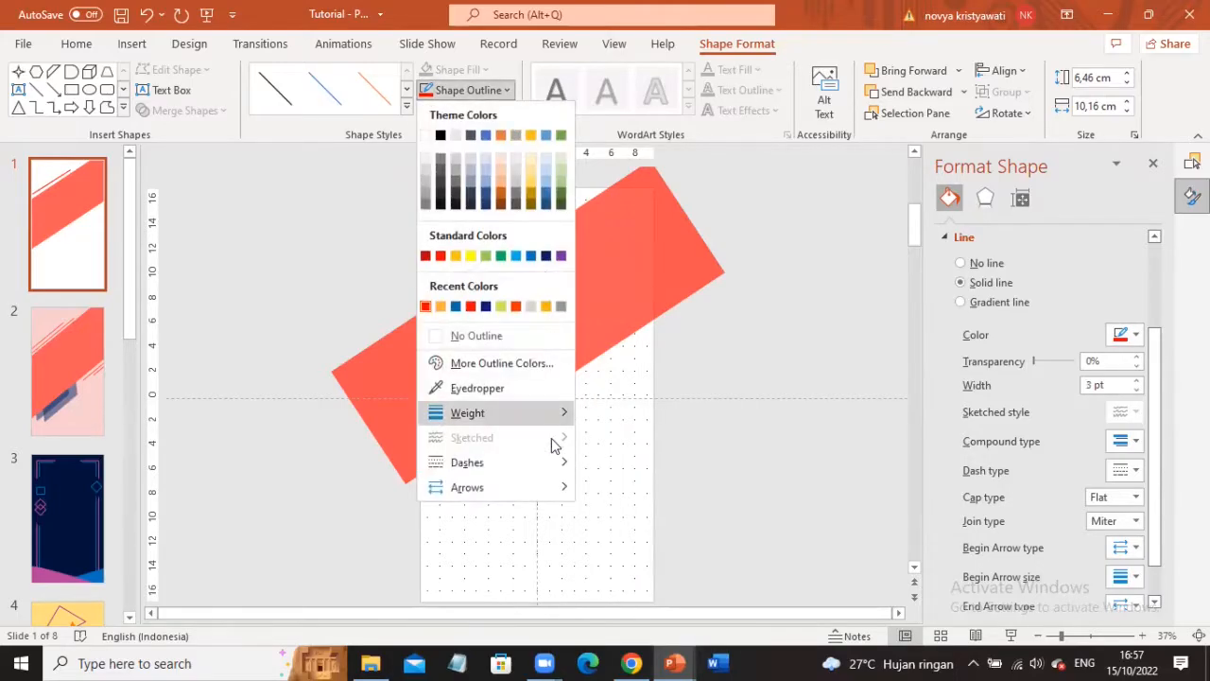
mouse_move(554, 414)
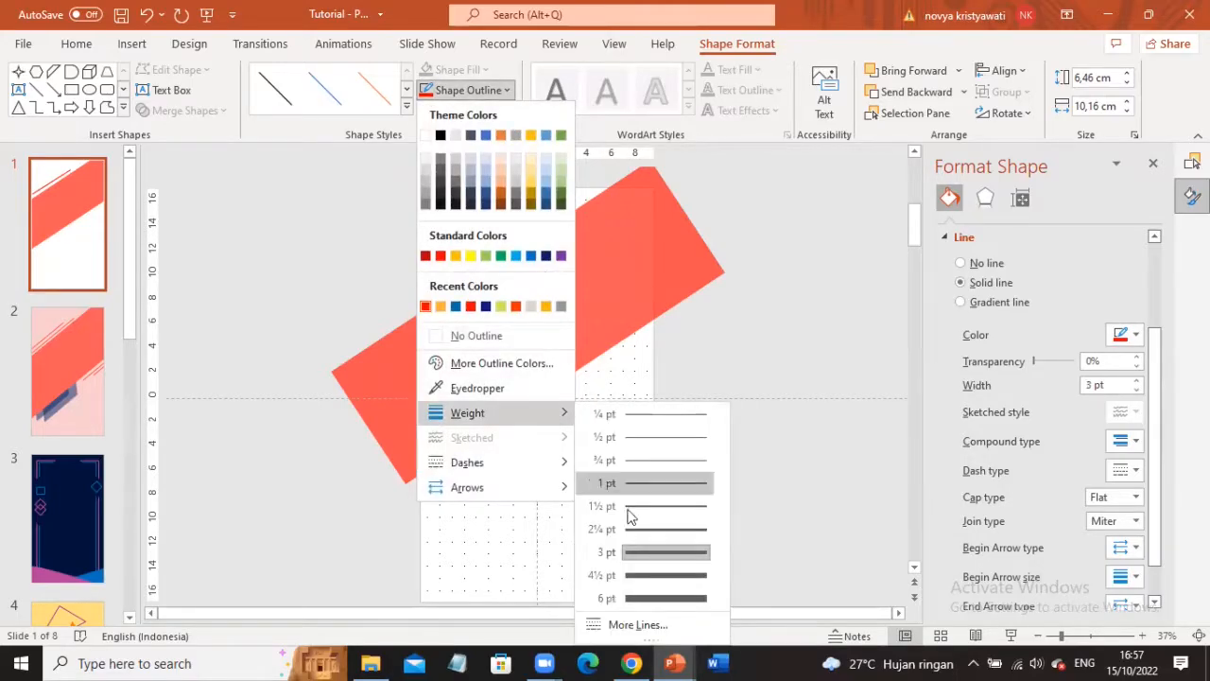
click(634, 596)
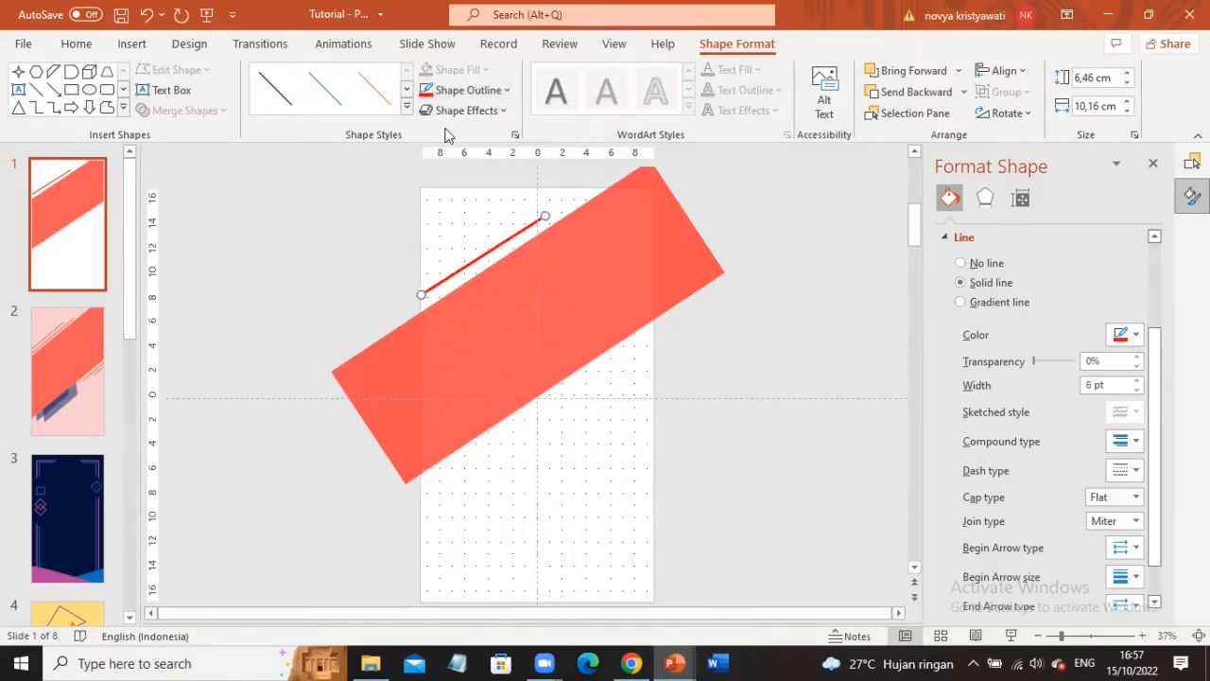
- Set the diagonal line's transparency to 35% to match the banner, and deselect it
scroll(1020, 331, down, 1)
scroll(1042, 374, up, 1)
drag(1046, 362, 1051, 366)
click(1137, 359)
click(1138, 359)
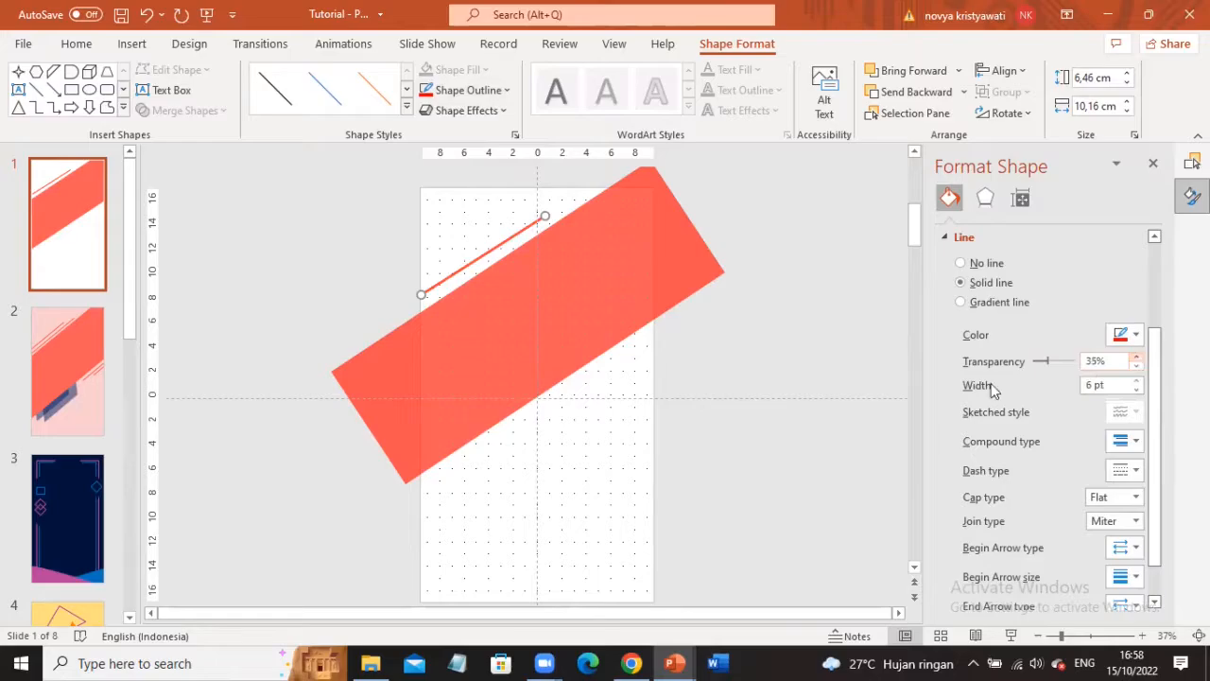
click(639, 369)
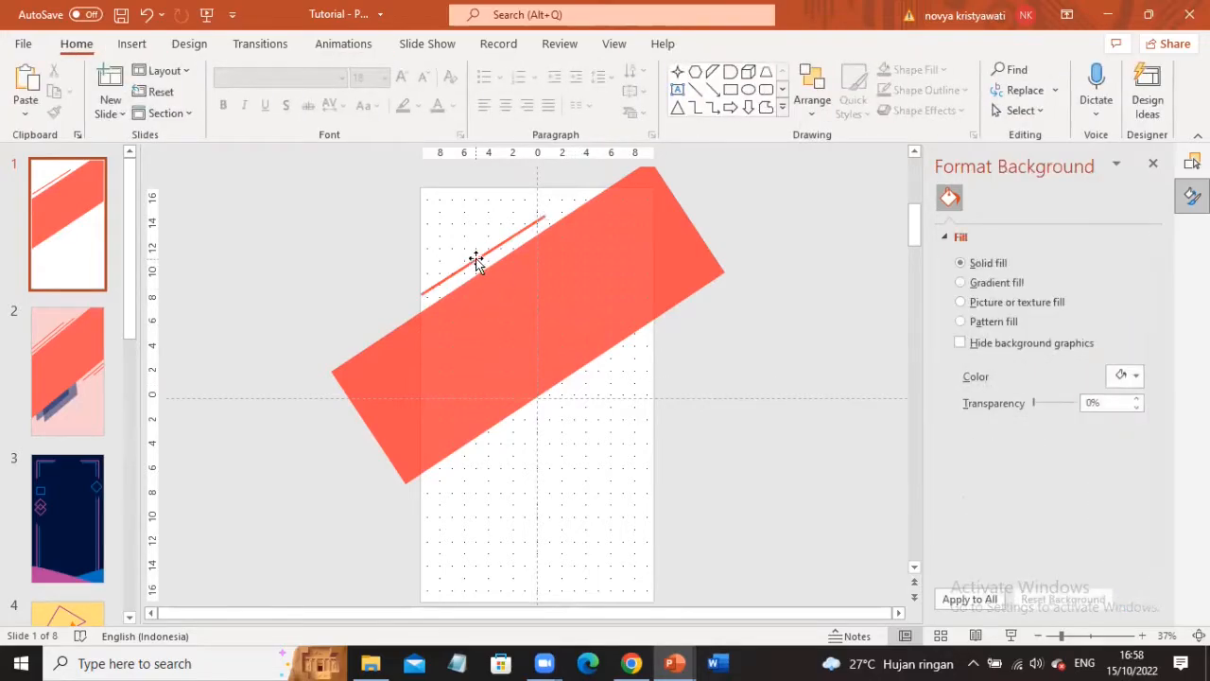
- Move the accent line closer to the banner and adjust its upper end so it runs parallel to the banner's edge
drag(478, 267, 469, 272)
drag(537, 230, 537, 225)
click(799, 213)
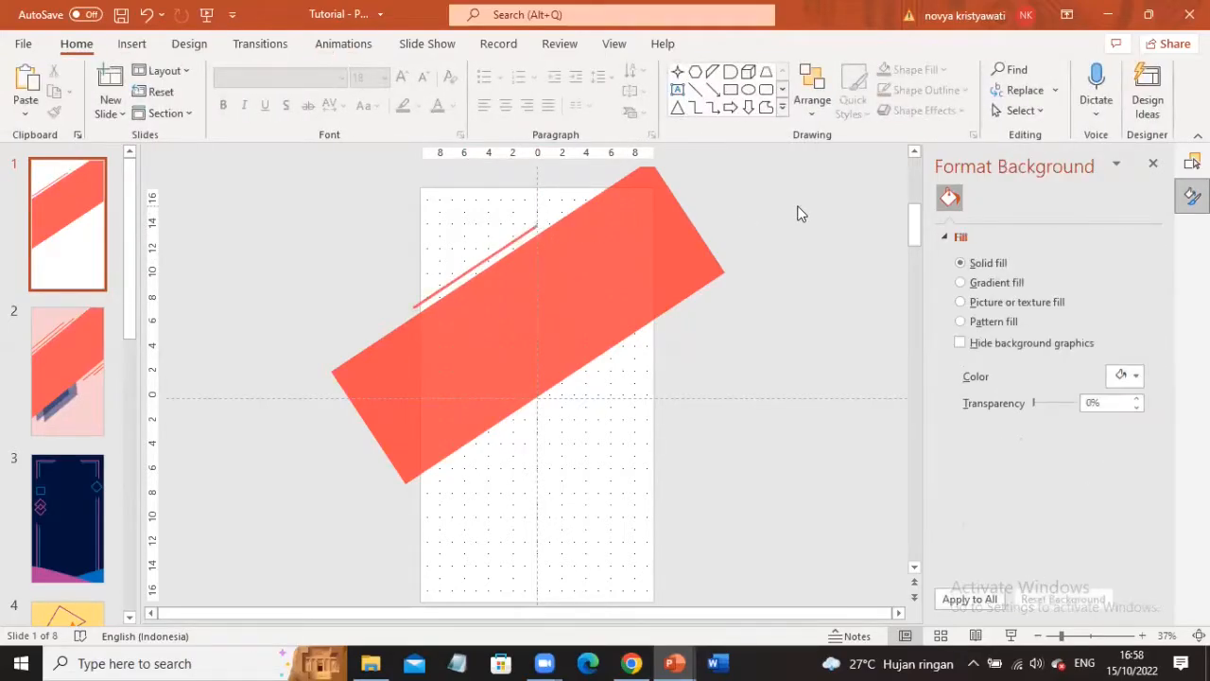
- Compare with the paired accent lines on slide 2, and reselect the red accent line on slide 1
click(483, 261)
click(76, 374)
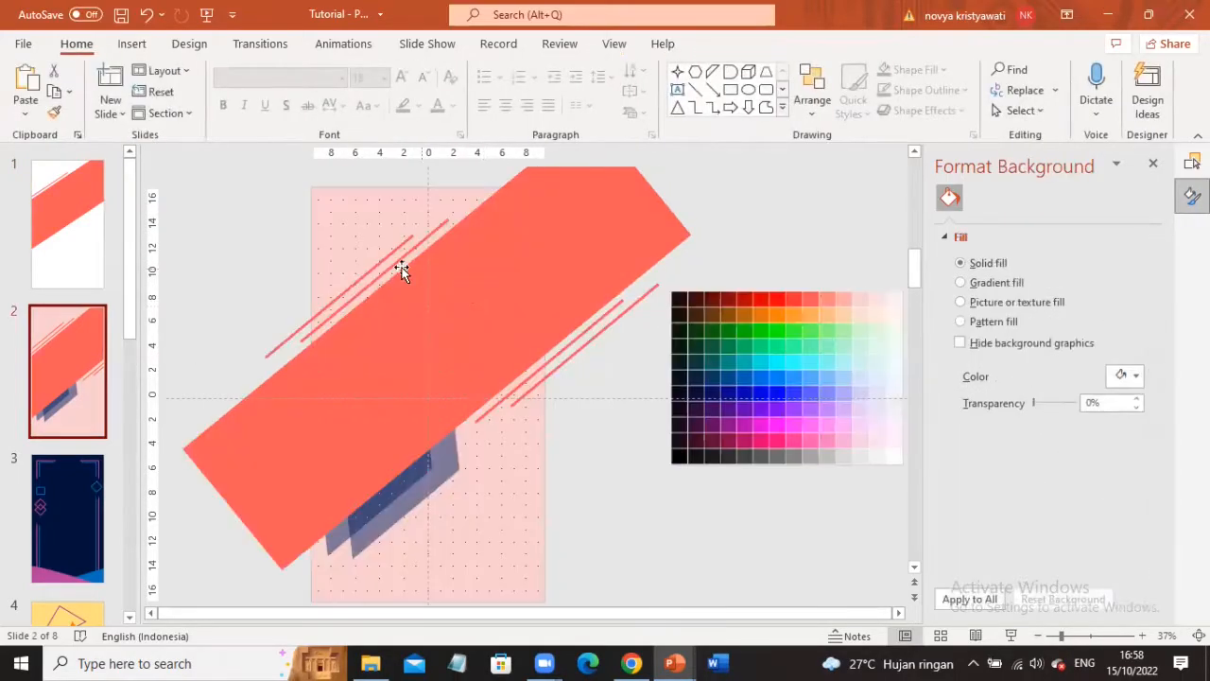
click(58, 270)
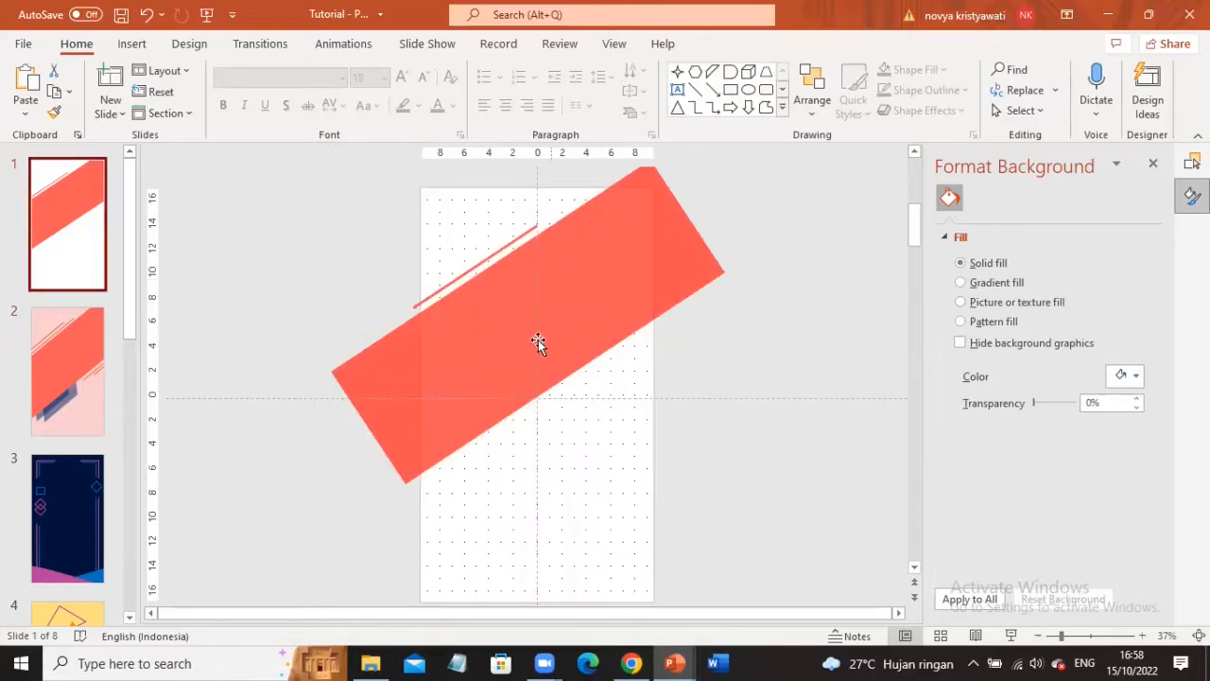
click(474, 267)
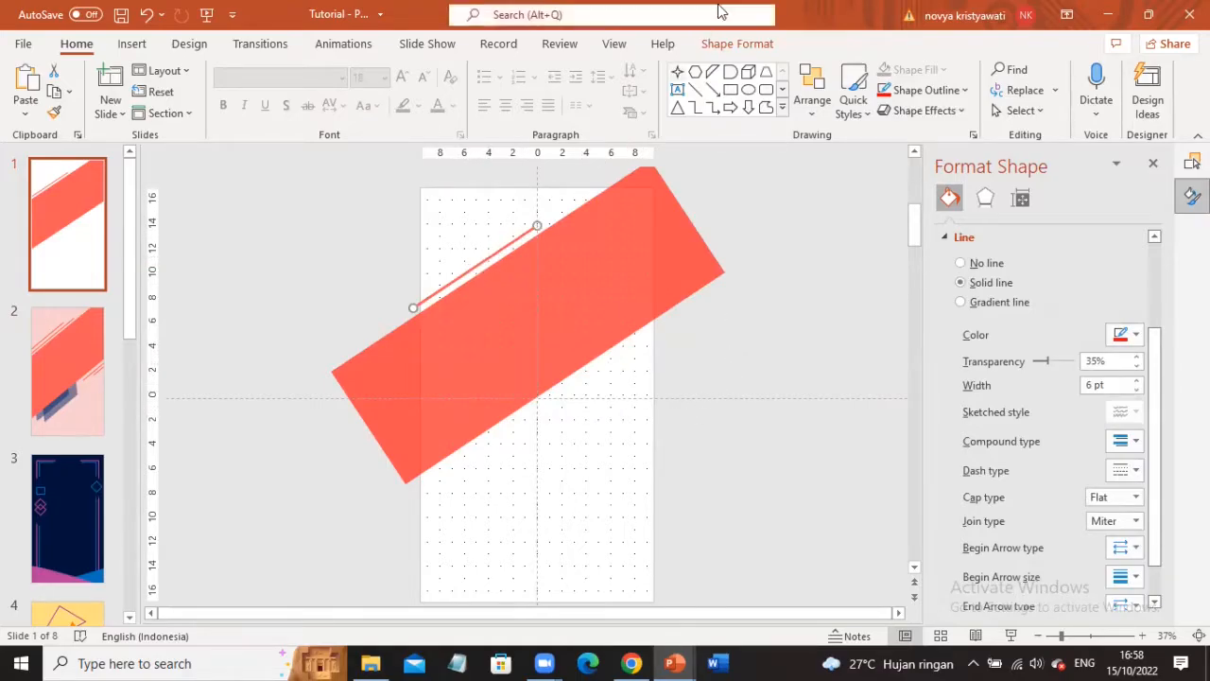
- Apply a 6 pt outline weight to the selected red accent line and open its shape formatting options
click(723, 45)
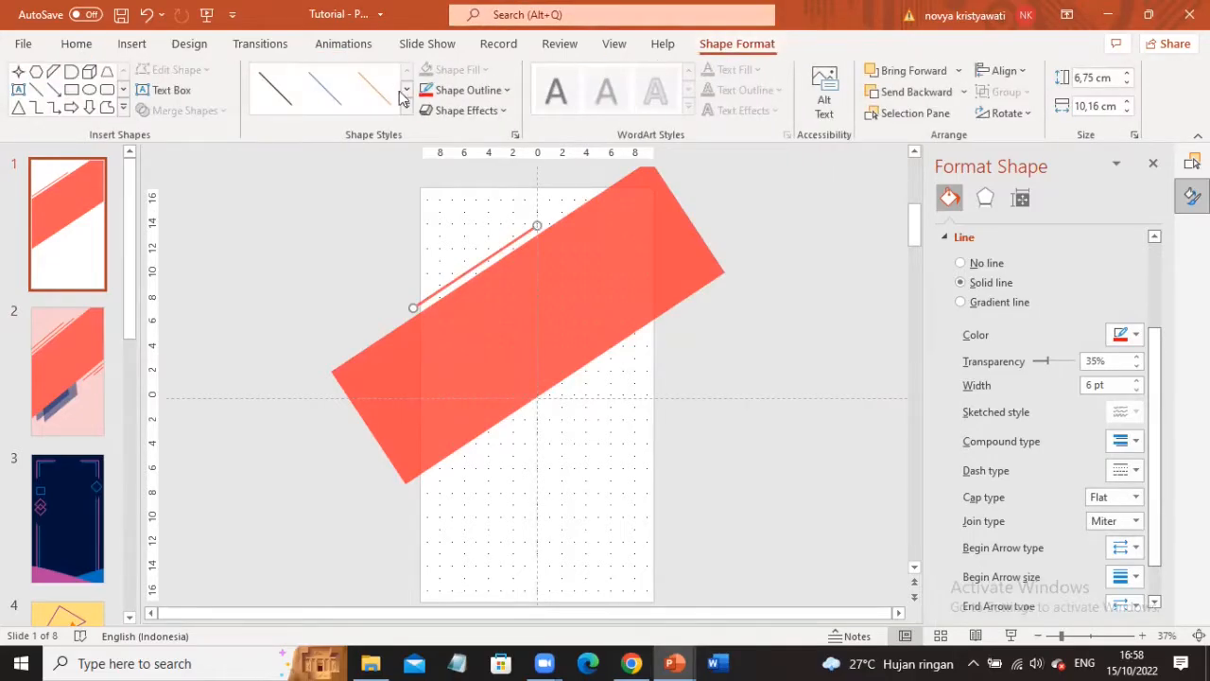
click(506, 90)
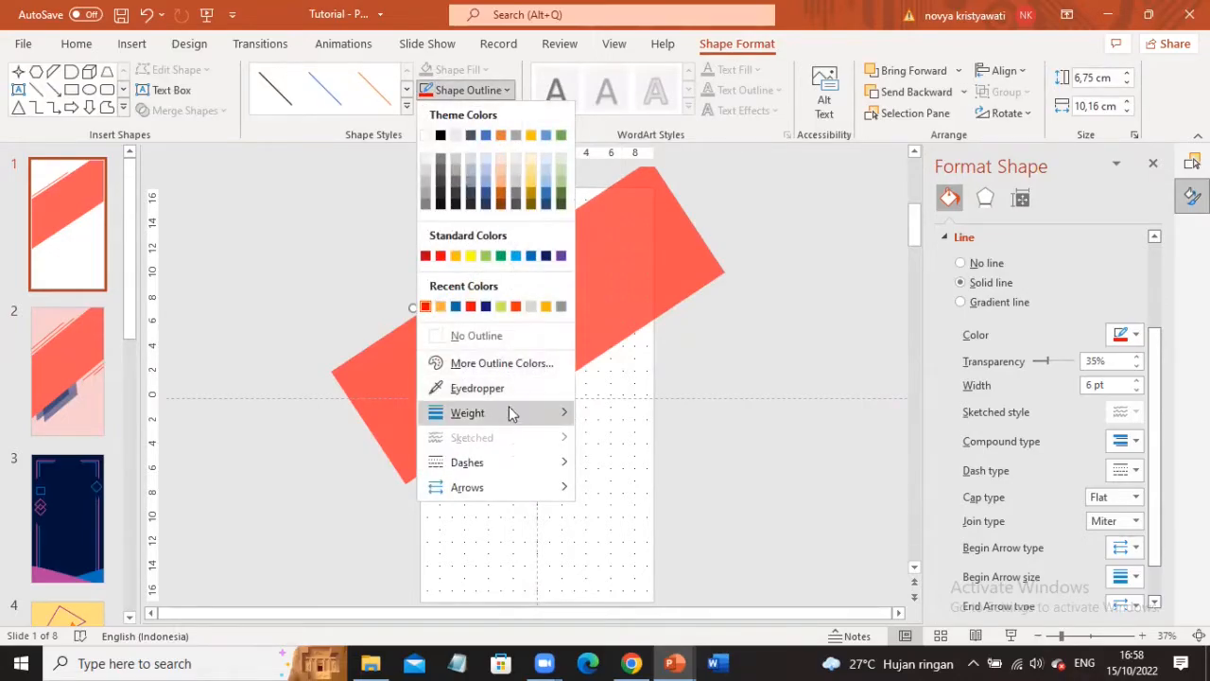
mouse_move(503, 412)
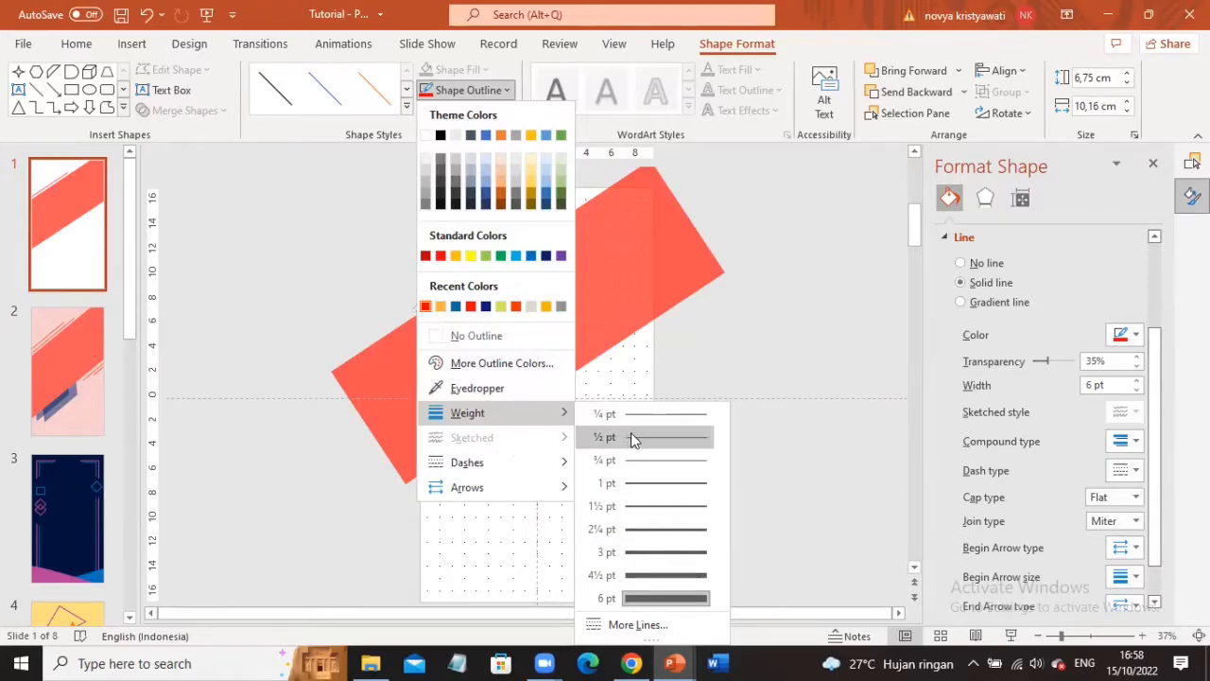
click(647, 598)
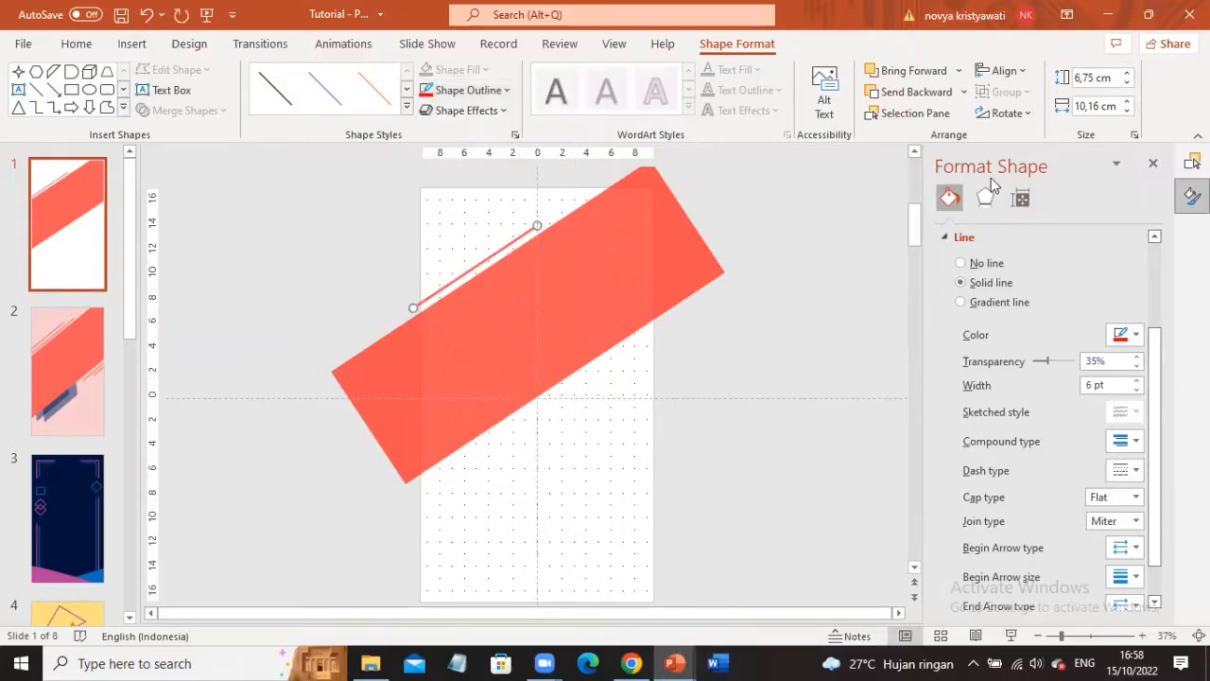
right_click(516, 242)
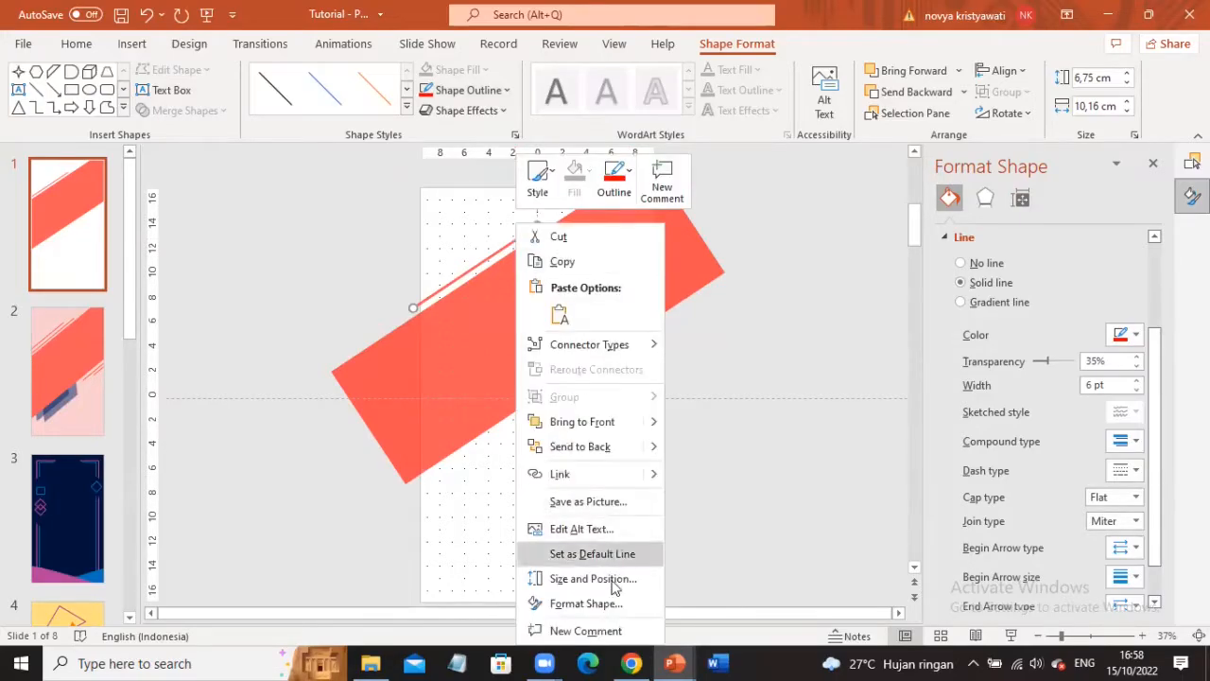
click(608, 603)
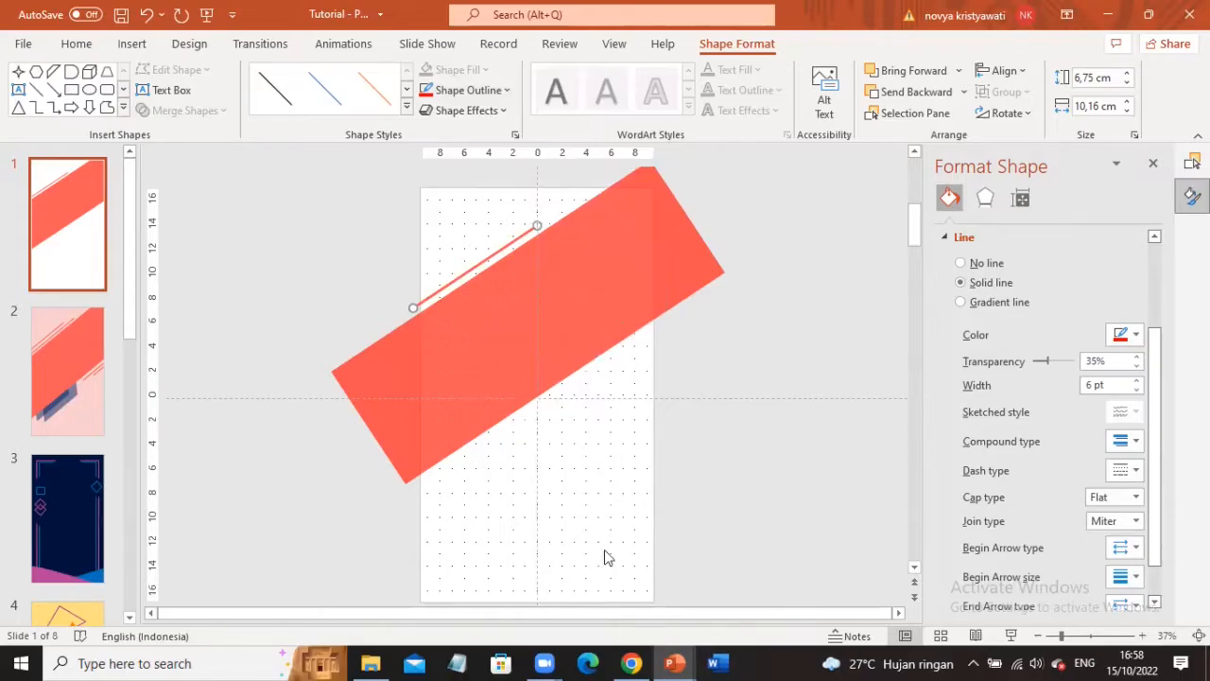
- Try thicker widths on the accent line, raising it gradually to 12 pt and then to 20 pt
click(1139, 381)
click(1139, 381)
click(1139, 381)
click(1141, 381)
click(1142, 381)
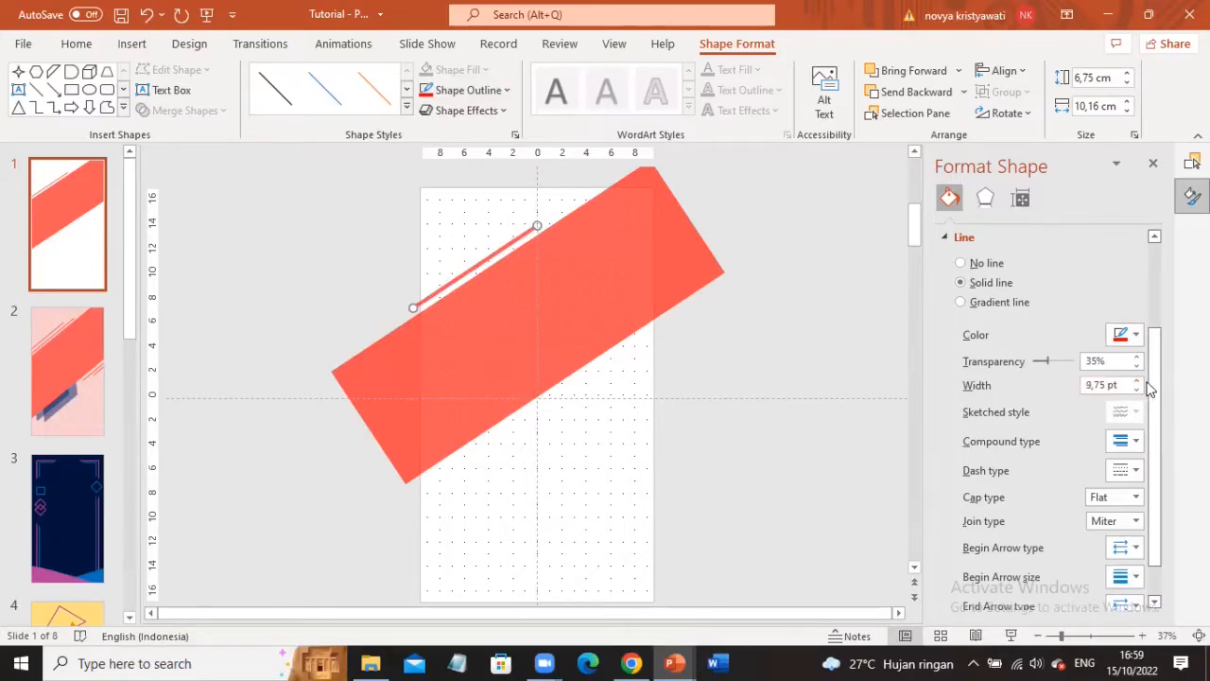
click(1138, 381)
click(1137, 381)
click(1138, 381)
drag(1108, 384, 1058, 388)
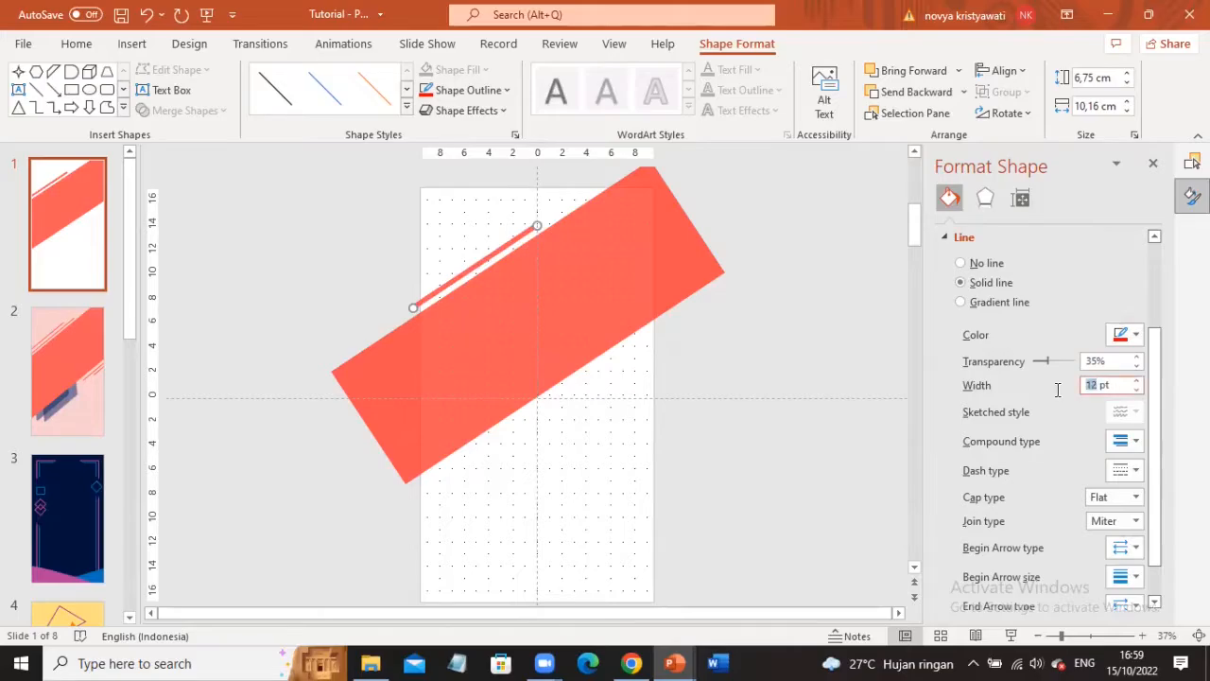
text(20)
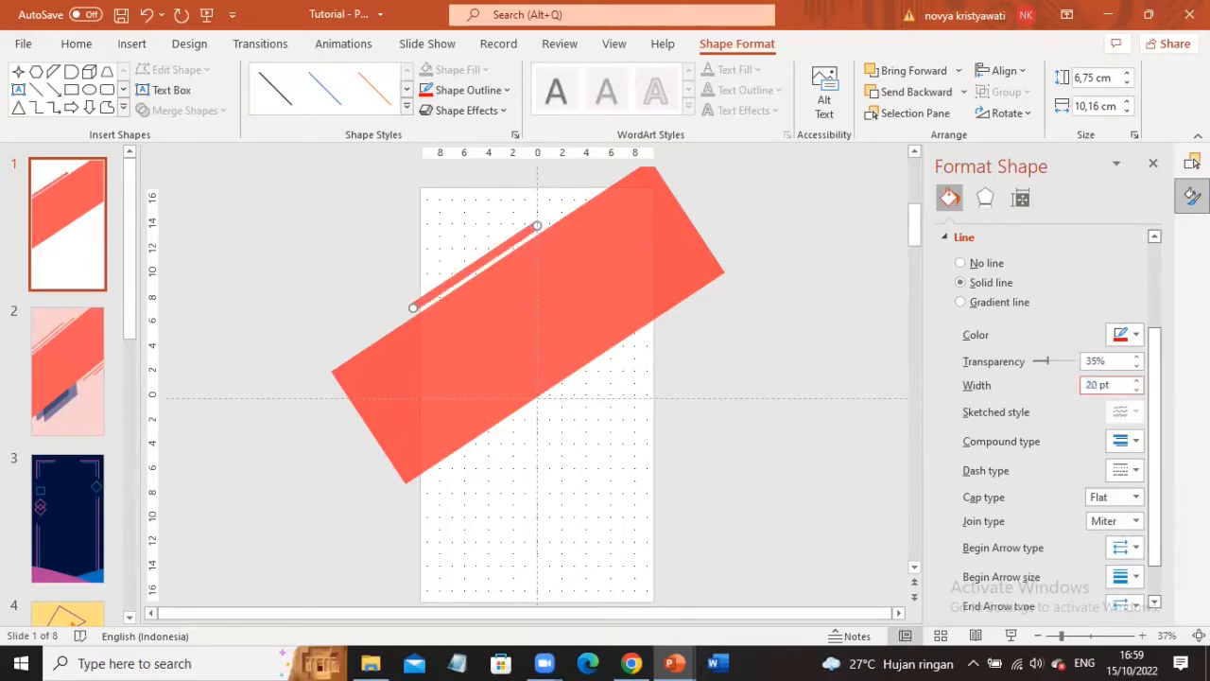
- Set the accent line's width to 6 pt and deselect it
double_click(1099, 383)
text(6)
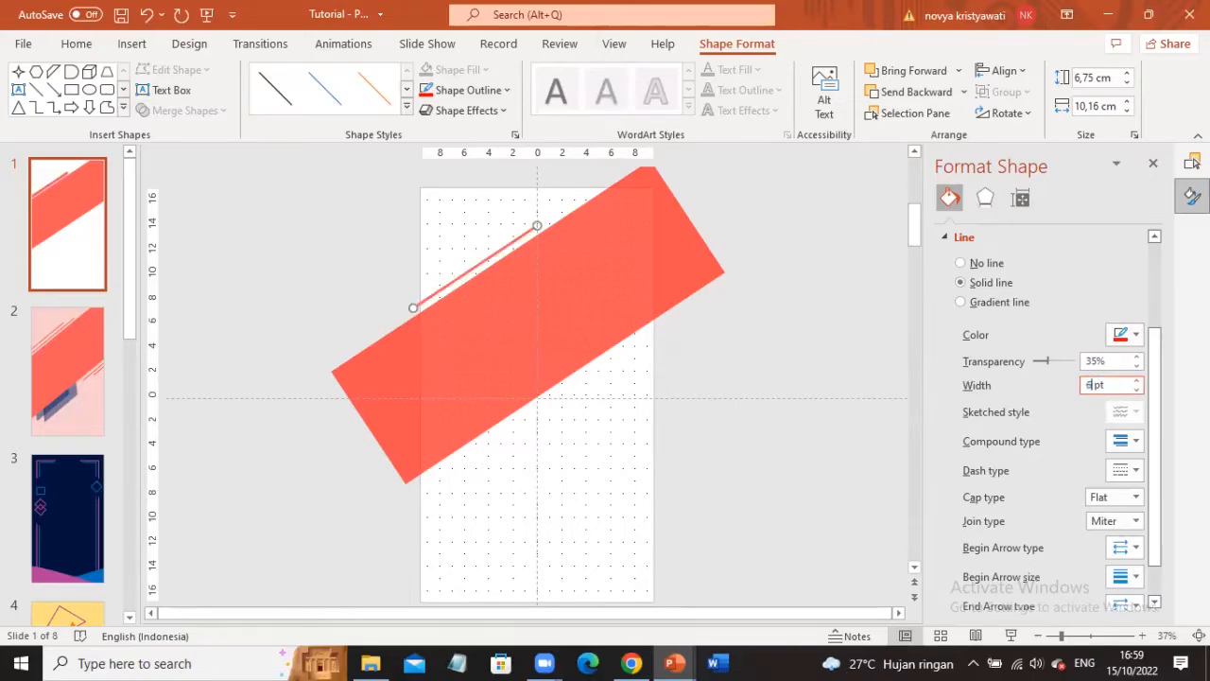
click(619, 454)
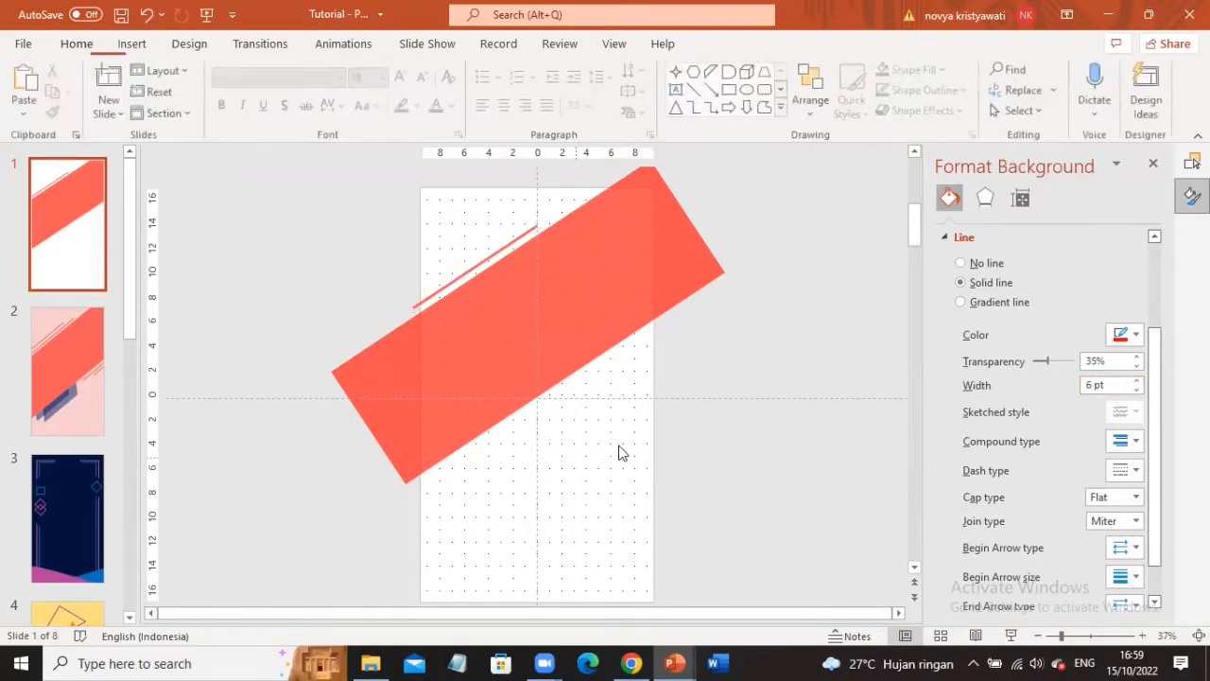
- Duplicate the red accent line and place the copy parallel to it, slightly outward from the banner's upper edge
click(500, 250)
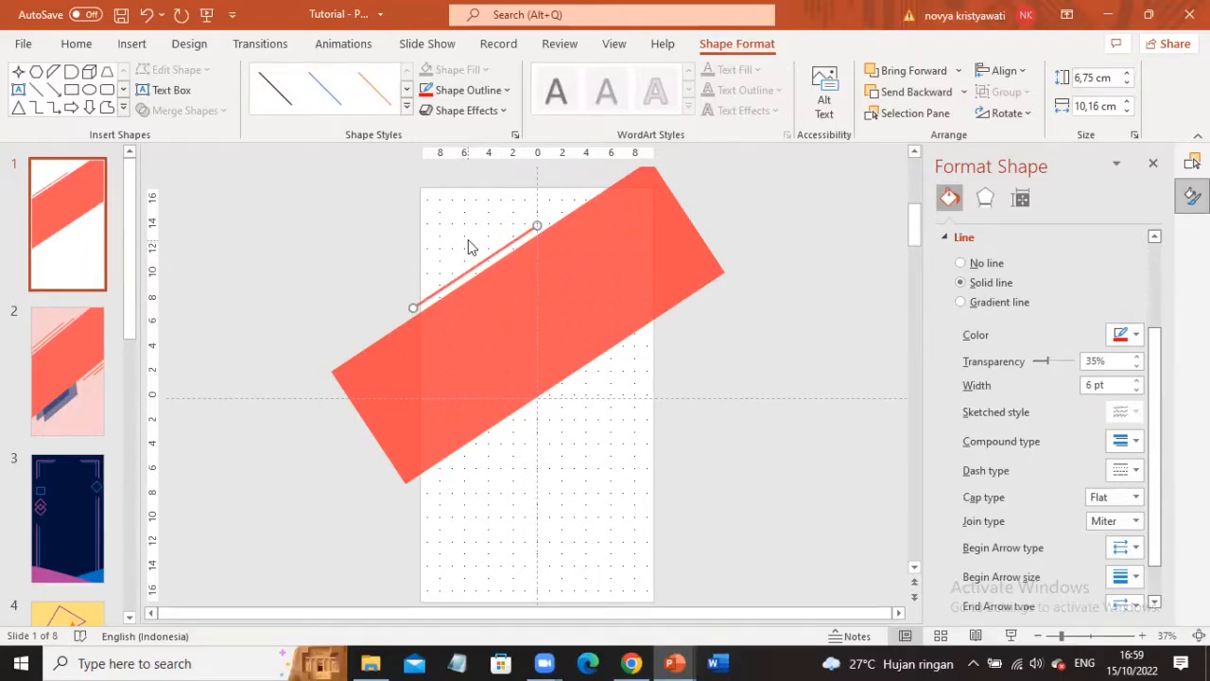
key(ctrl+v)
drag(486, 262, 456, 259)
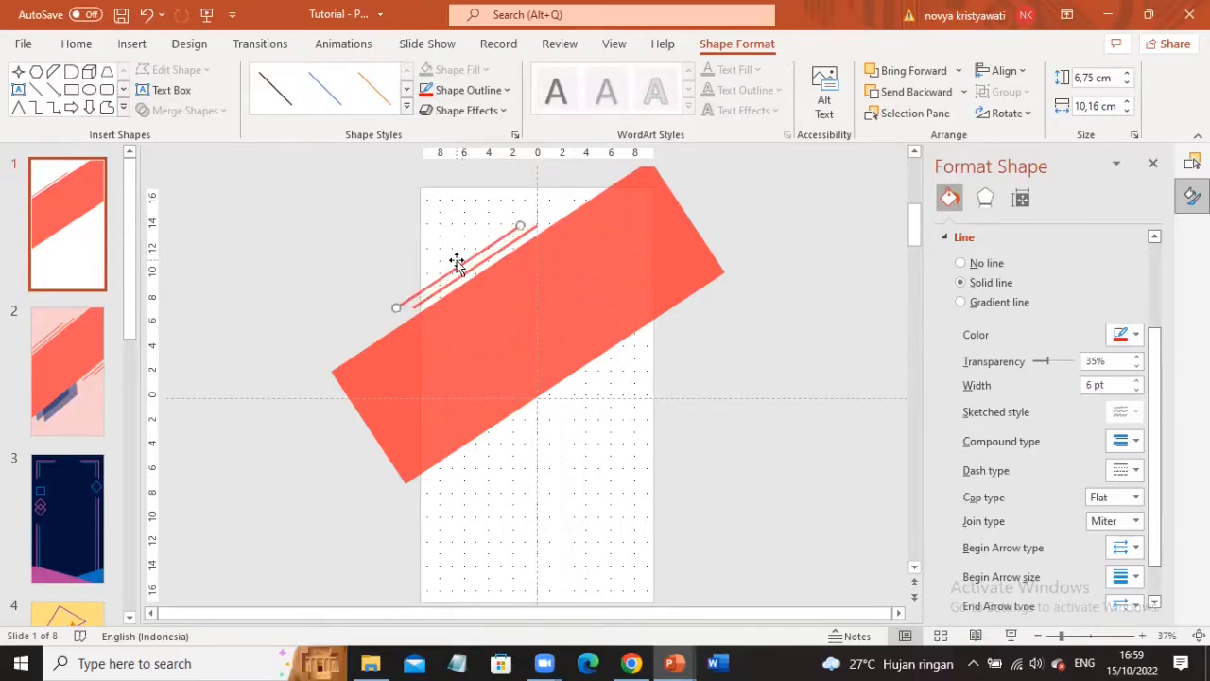
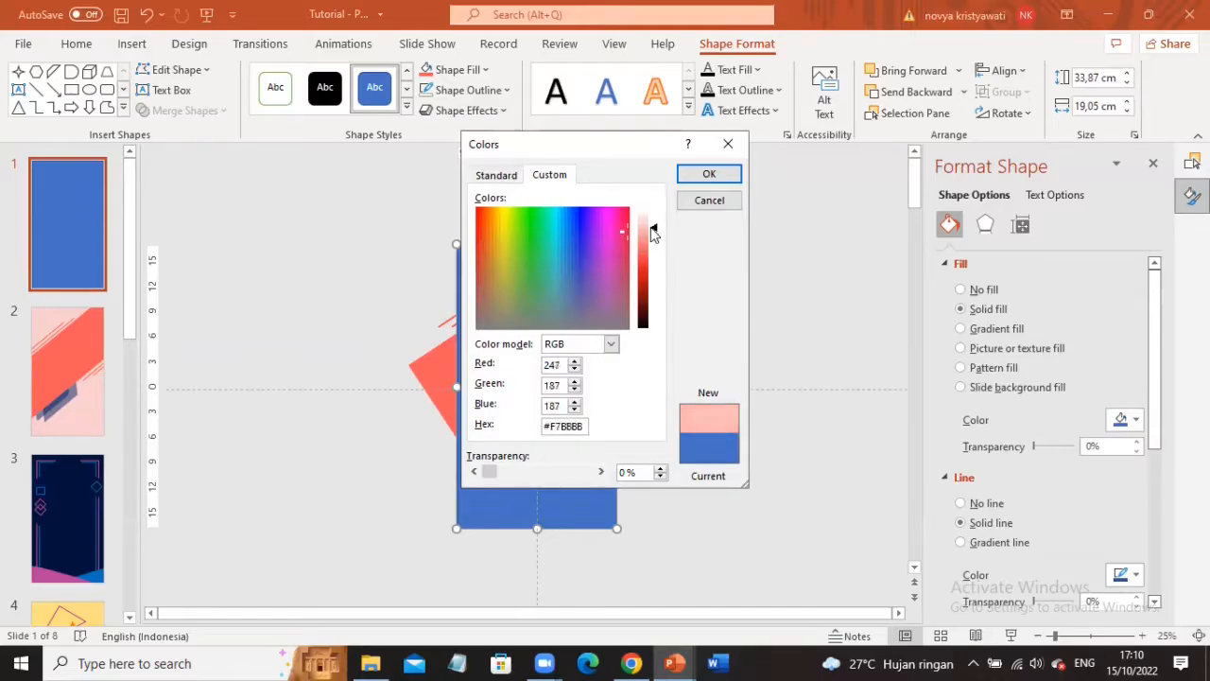
- Apply the pink #F7BBBB fill to the slide-sized rectangle and remove its outline
click(707, 172)
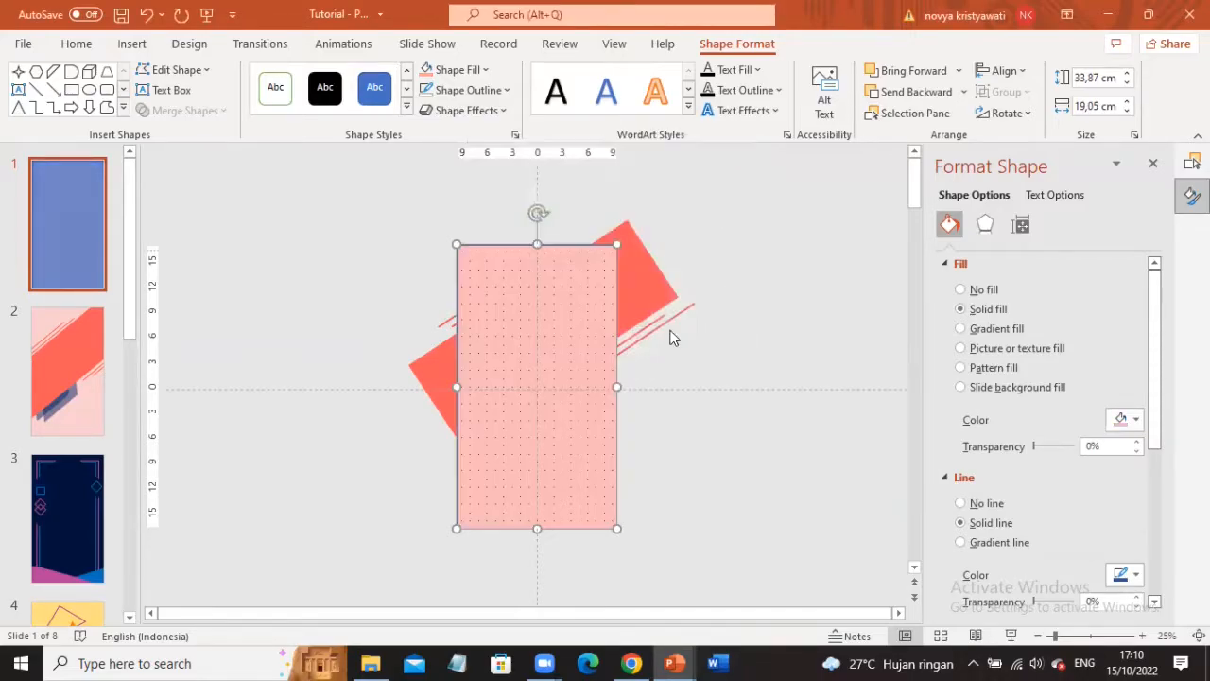
click(491, 91)
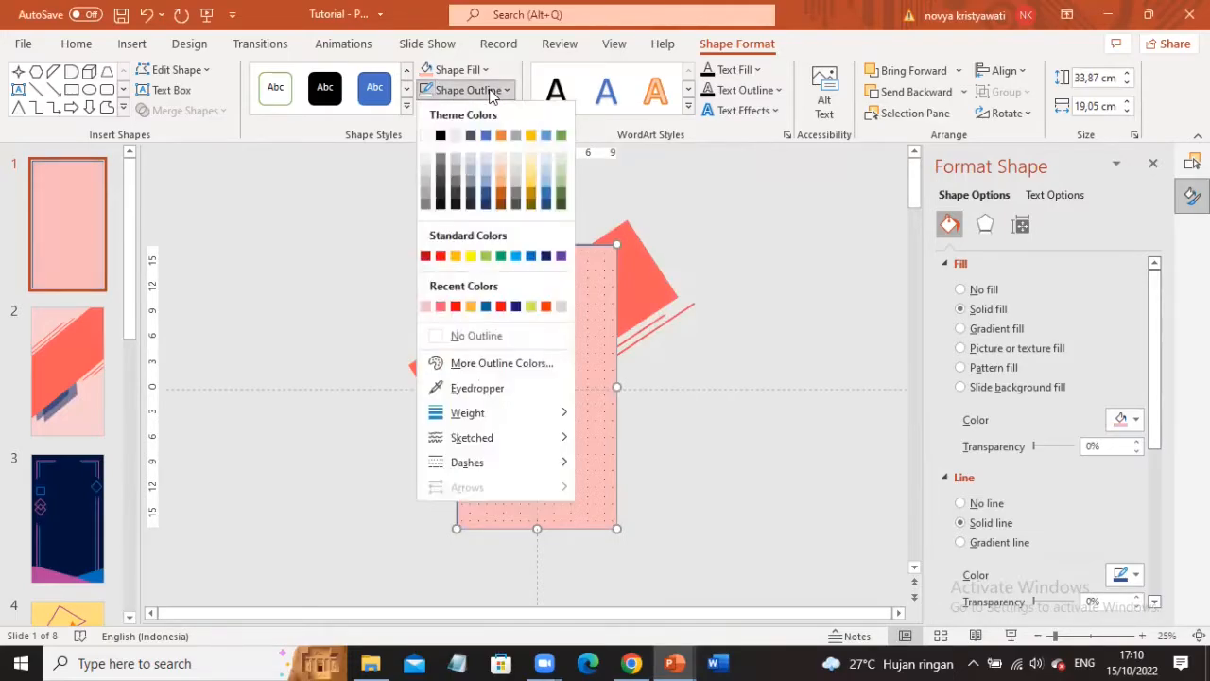
click(476, 338)
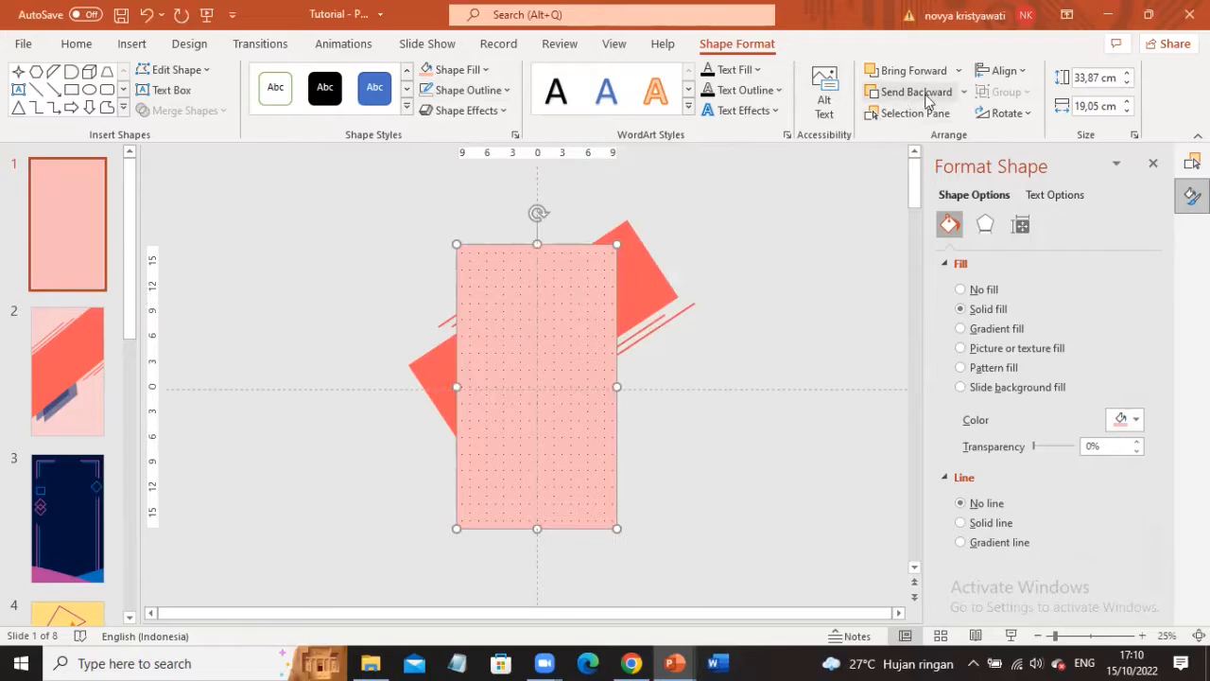
- Send the pink rectangle to the back, behind the banner and all accent shapes, and deselect it
click(964, 94)
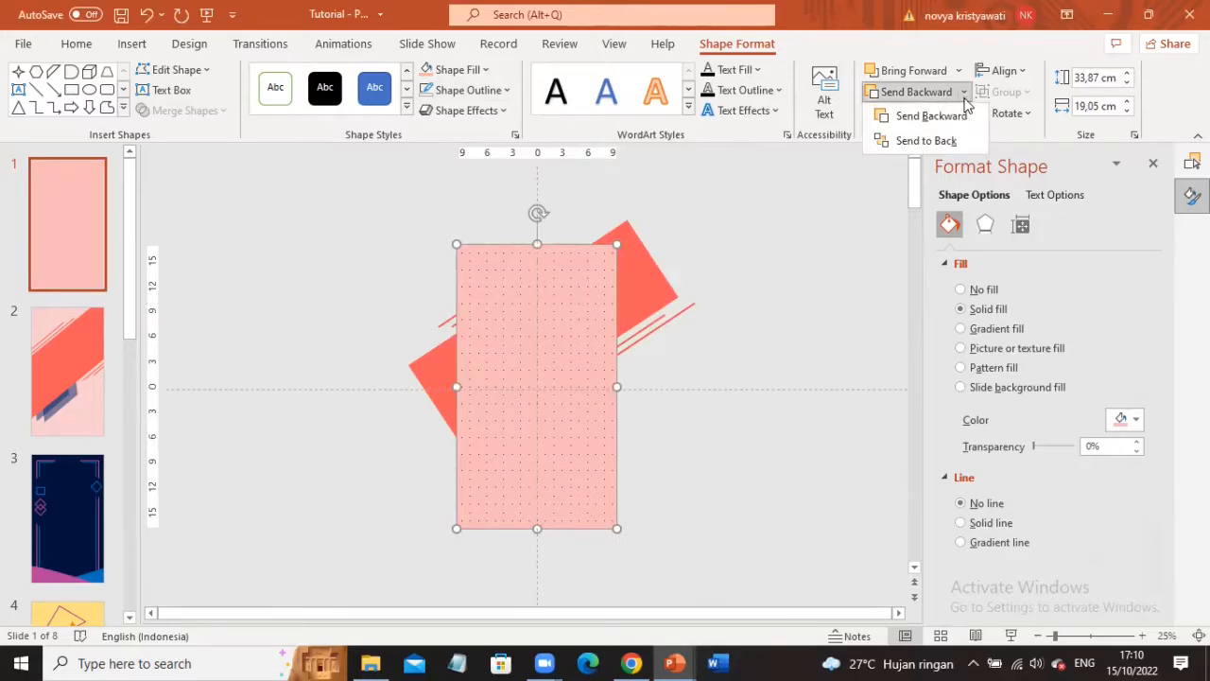
click(932, 148)
click(789, 282)
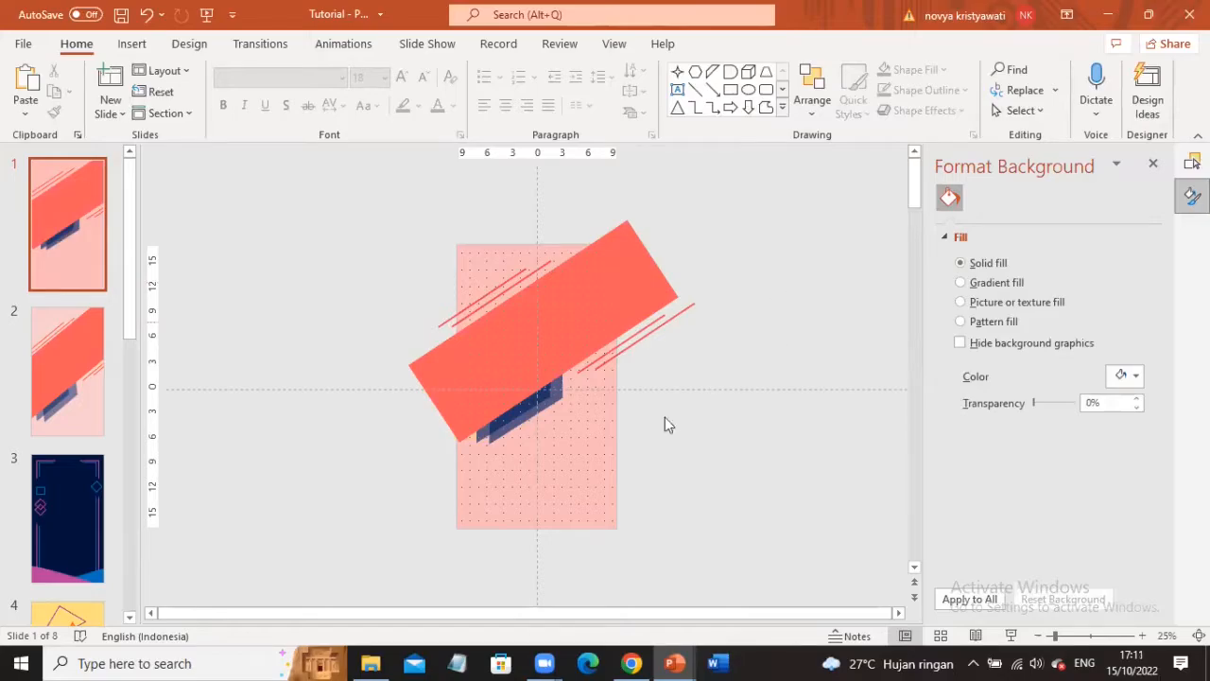
- Lighten the background rectangle's fill to the custom color #F9CBCB and deselect it
click(504, 513)
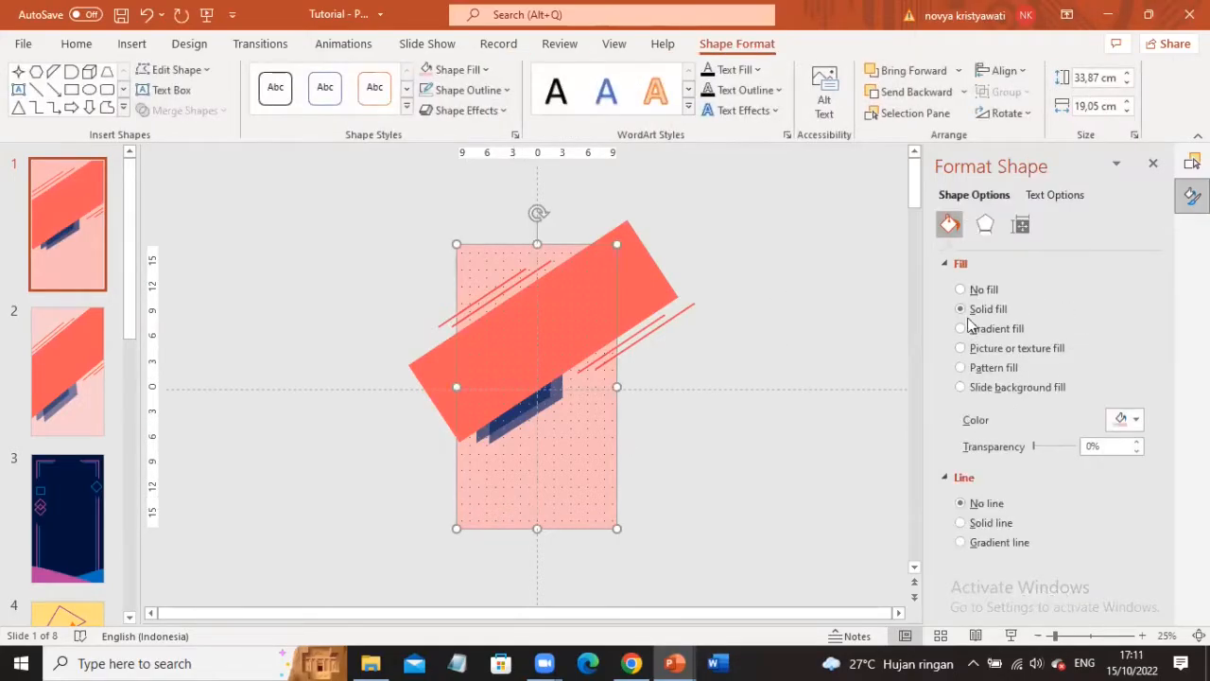
click(476, 71)
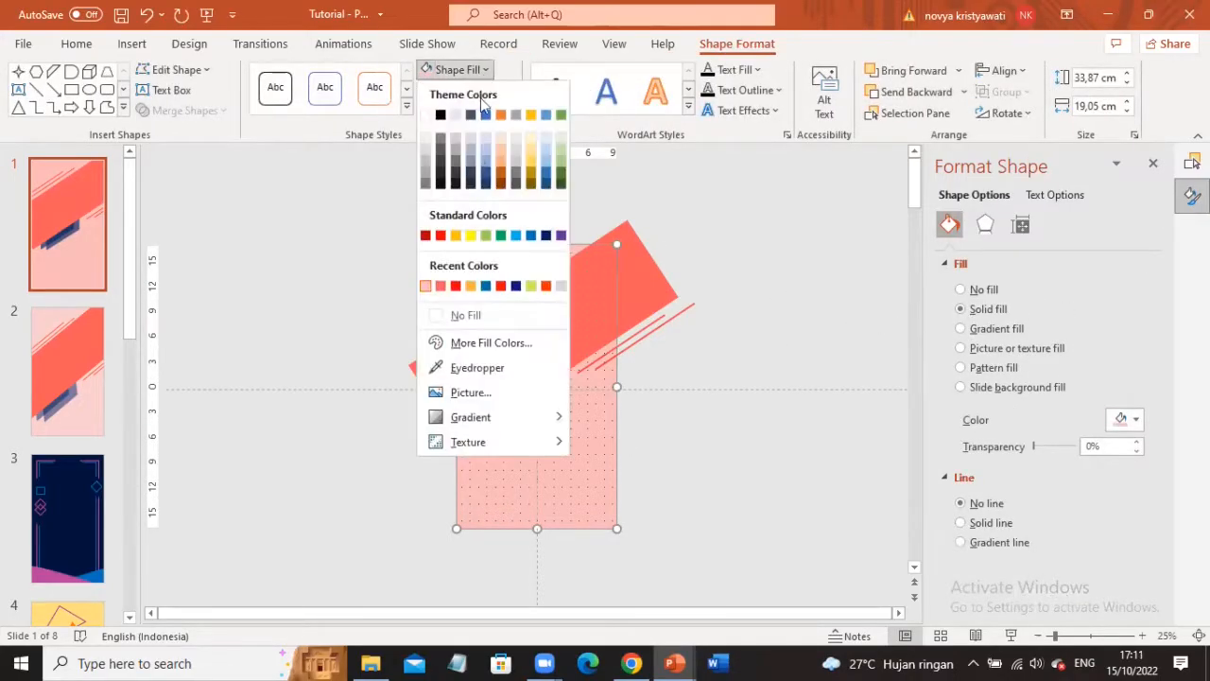
click(484, 342)
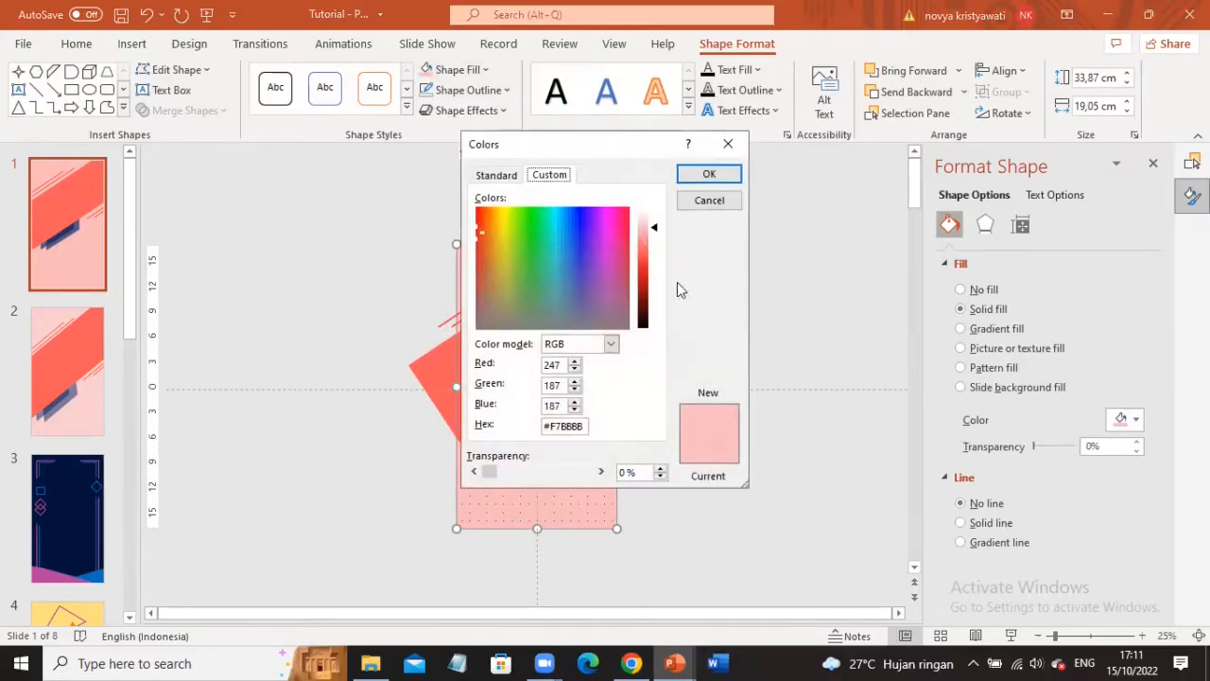
click(654, 228)
drag(658, 233, 658, 229)
click(709, 174)
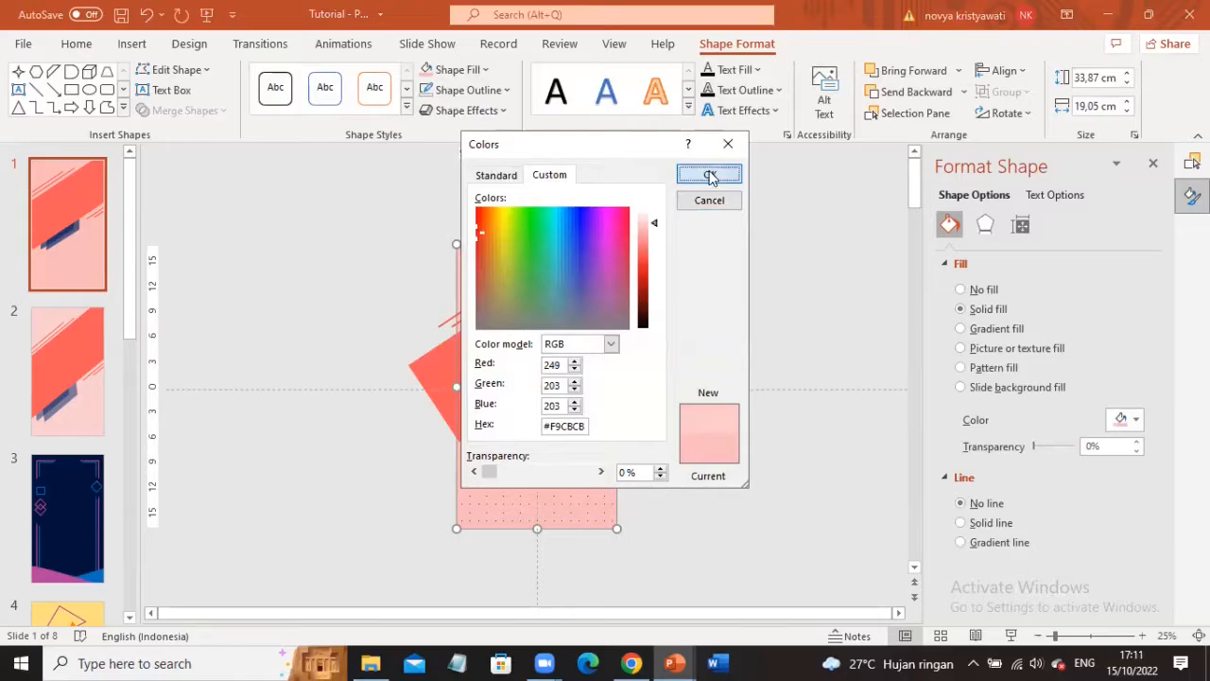
click(773, 263)
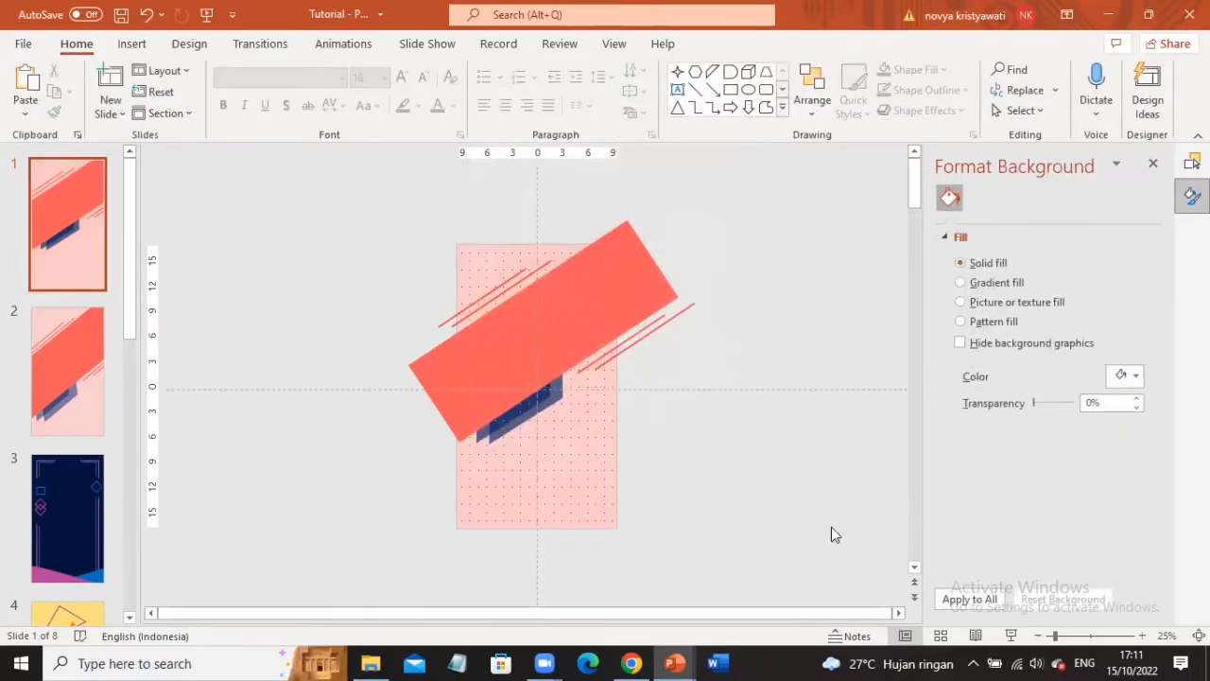
- Preview the poster full screen, and lengthen the red banner's lower-left end so it extends further past the slide edge
key(F5)
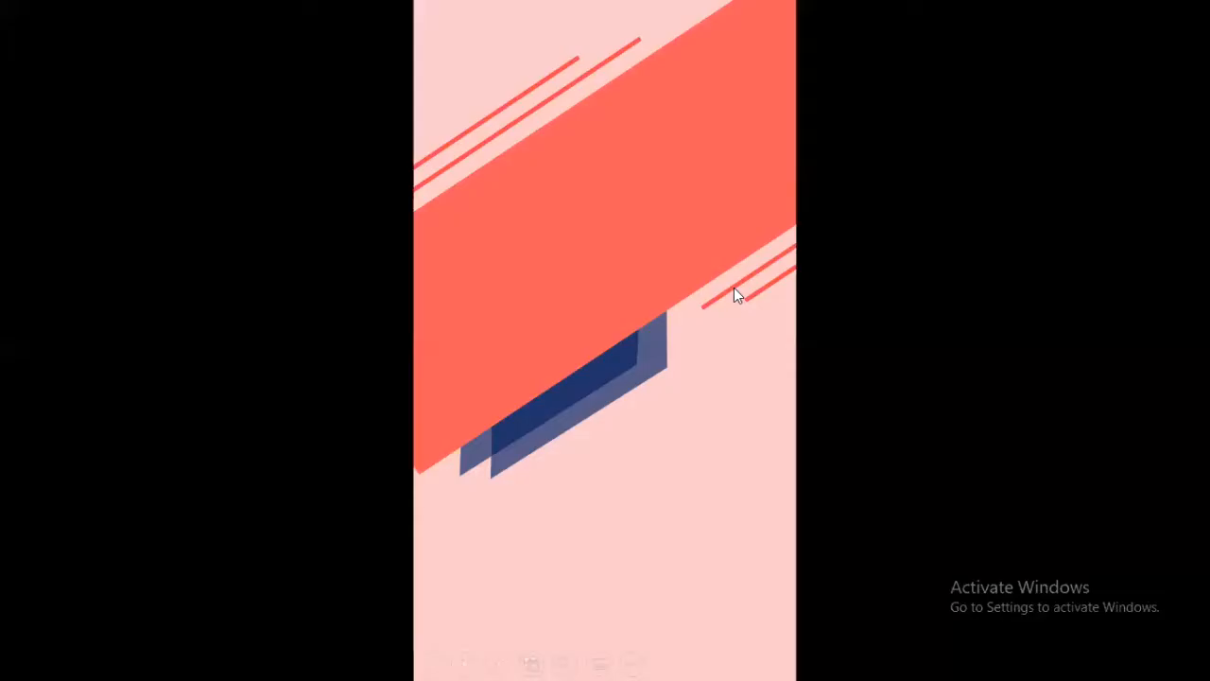
key(Escape)
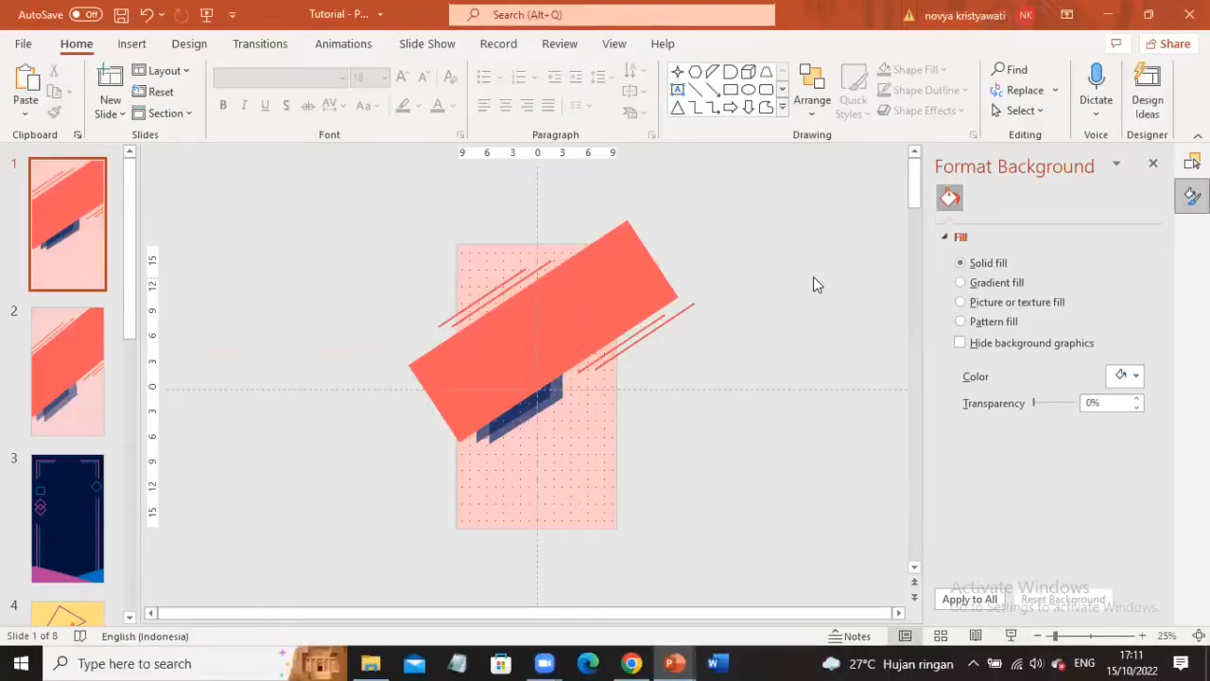
click(600, 319)
drag(433, 404, 419, 411)
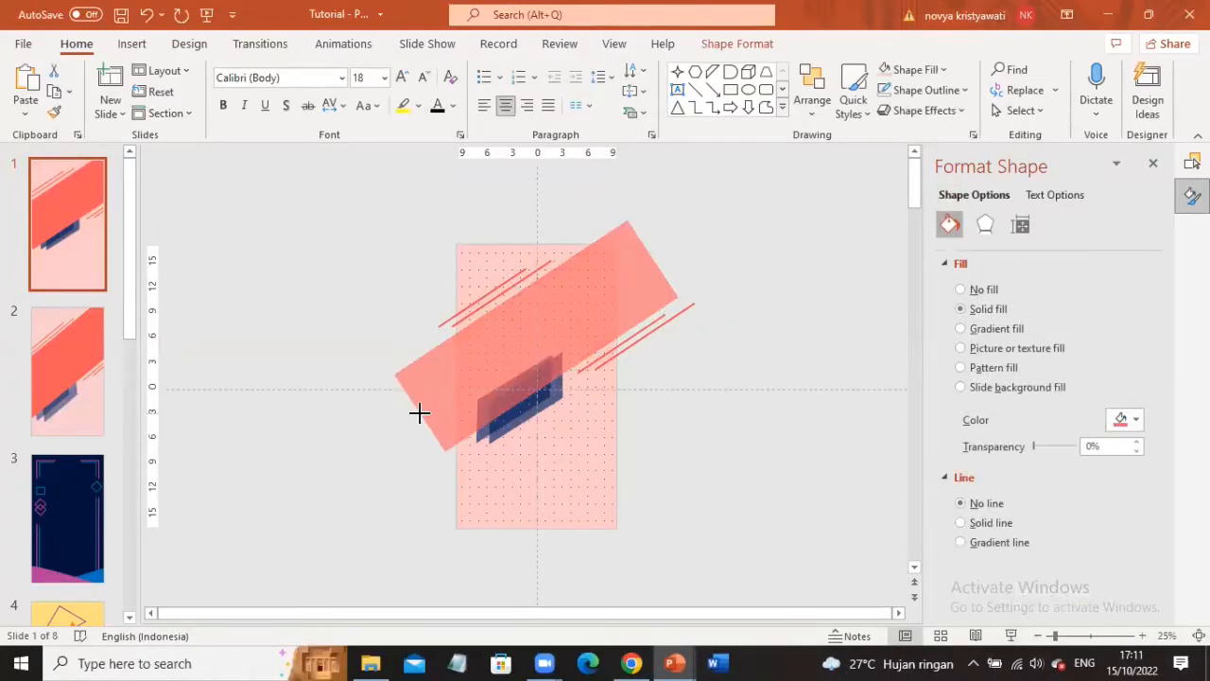
click(742, 261)
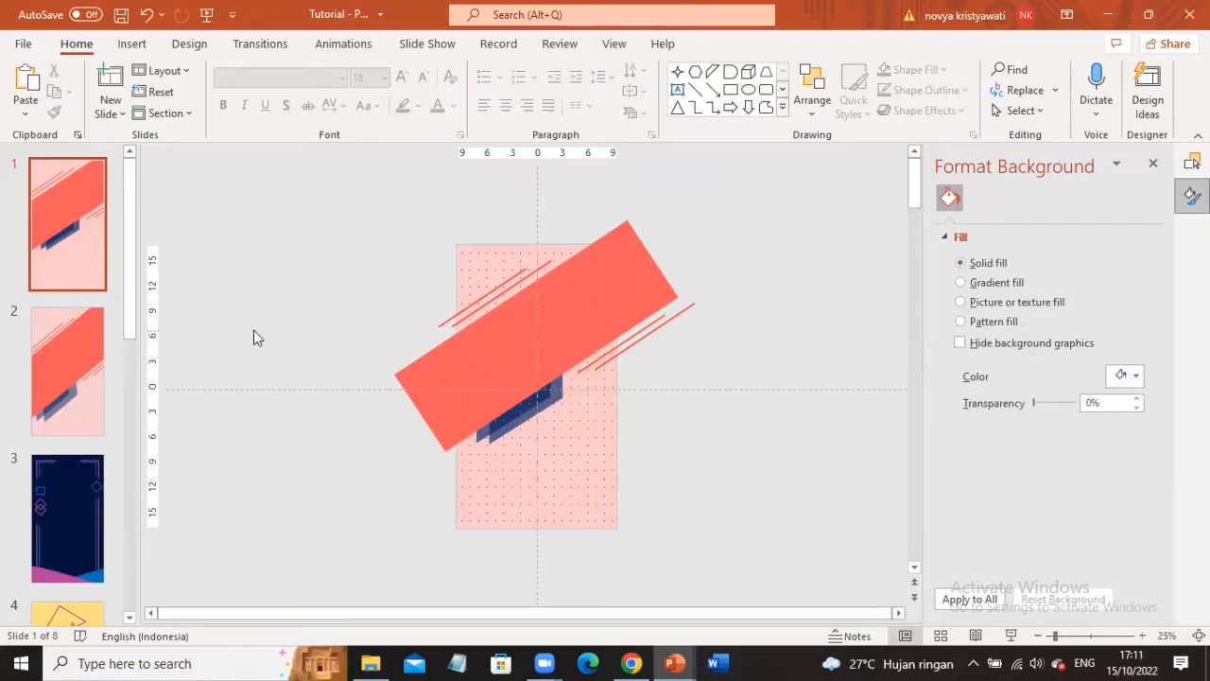
- Compare the finished poster background with the designs on slides 2 and 3, and return to slide 1
scroll(209, 397, down, 1)
click(95, 310)
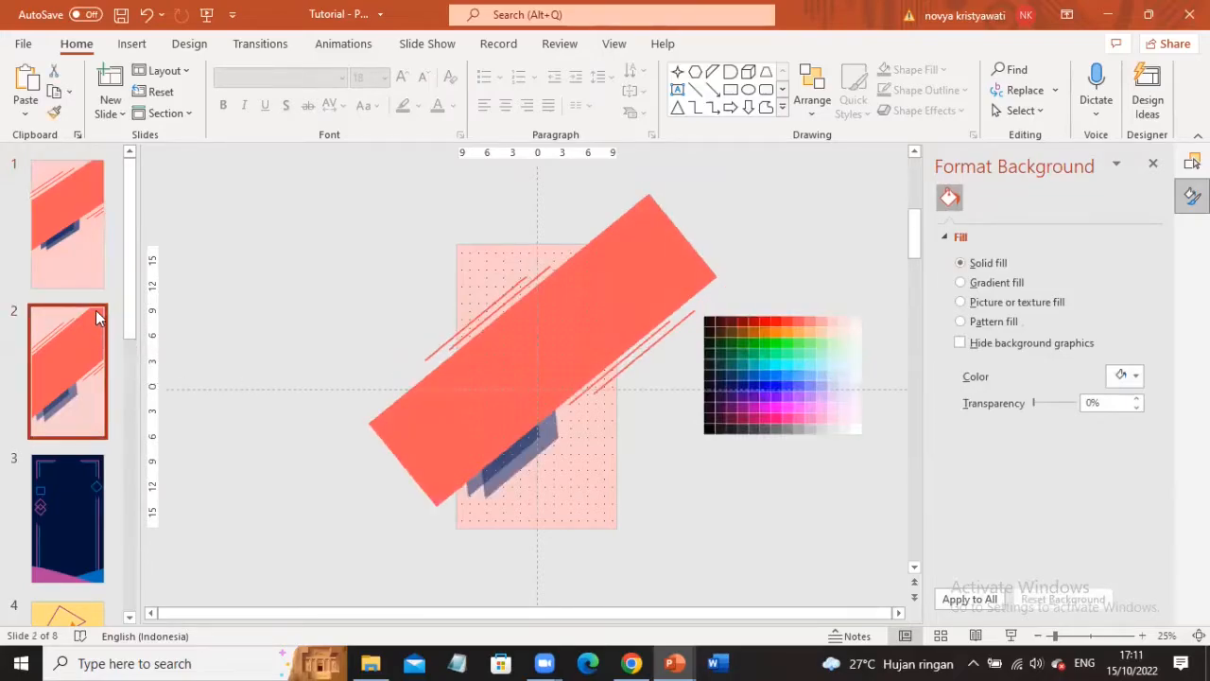
click(75, 506)
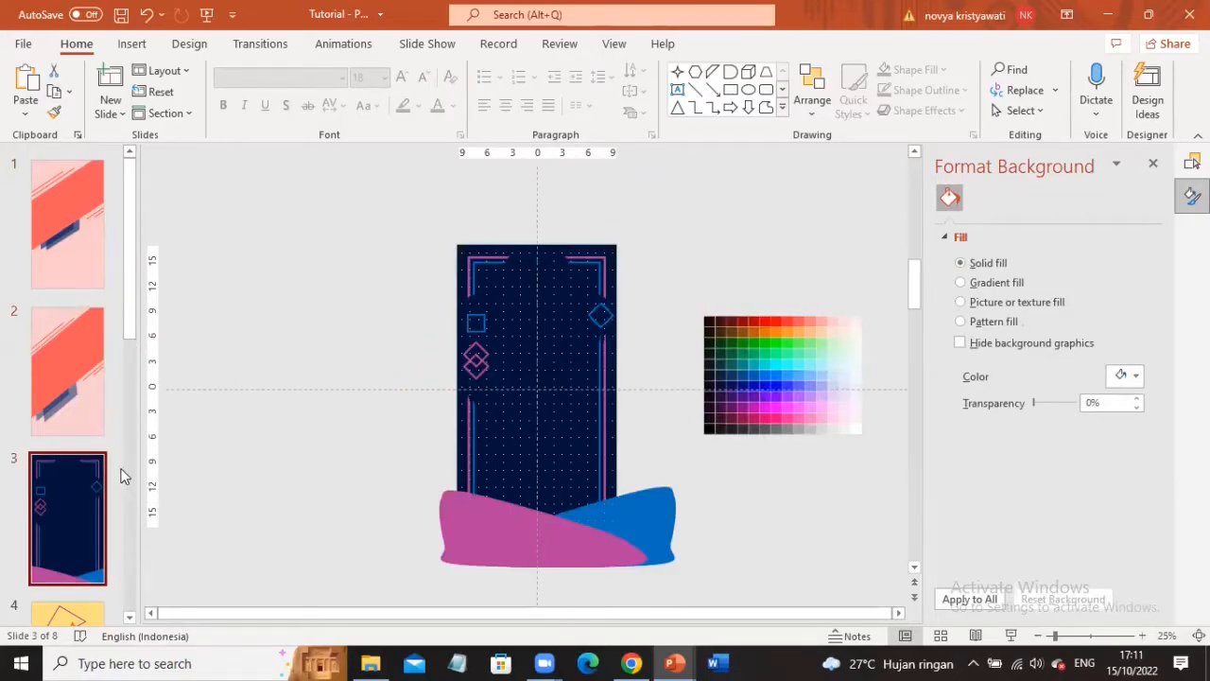
click(74, 257)
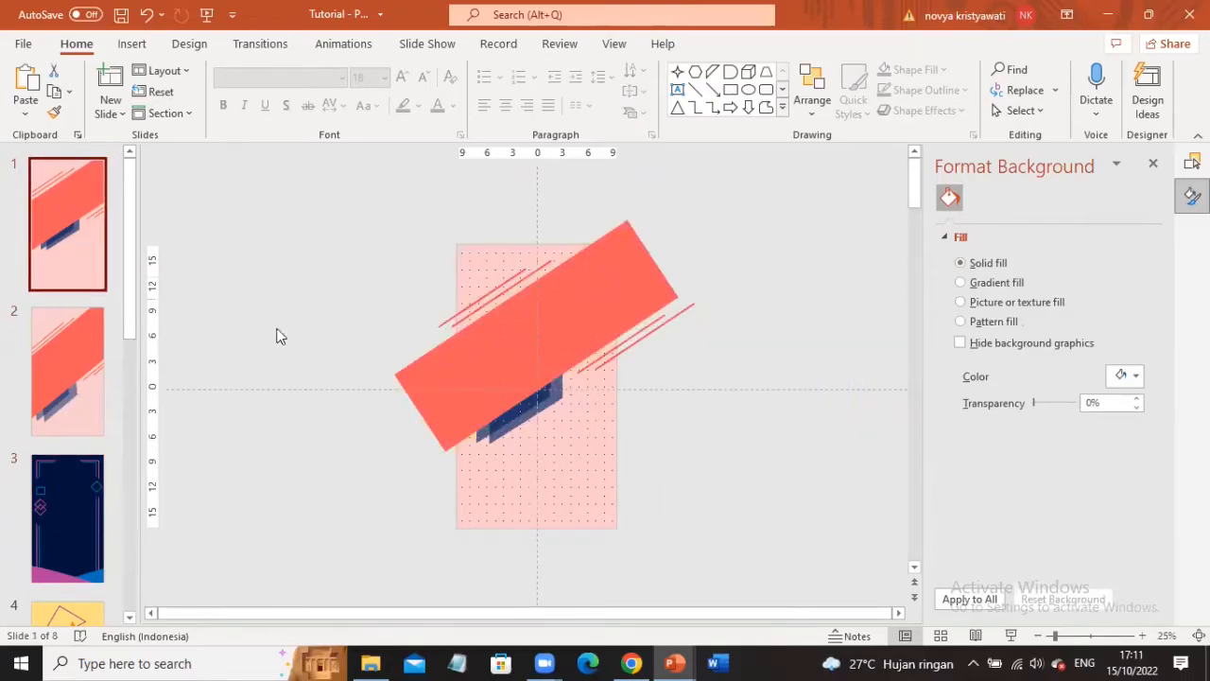
click(709, 367)
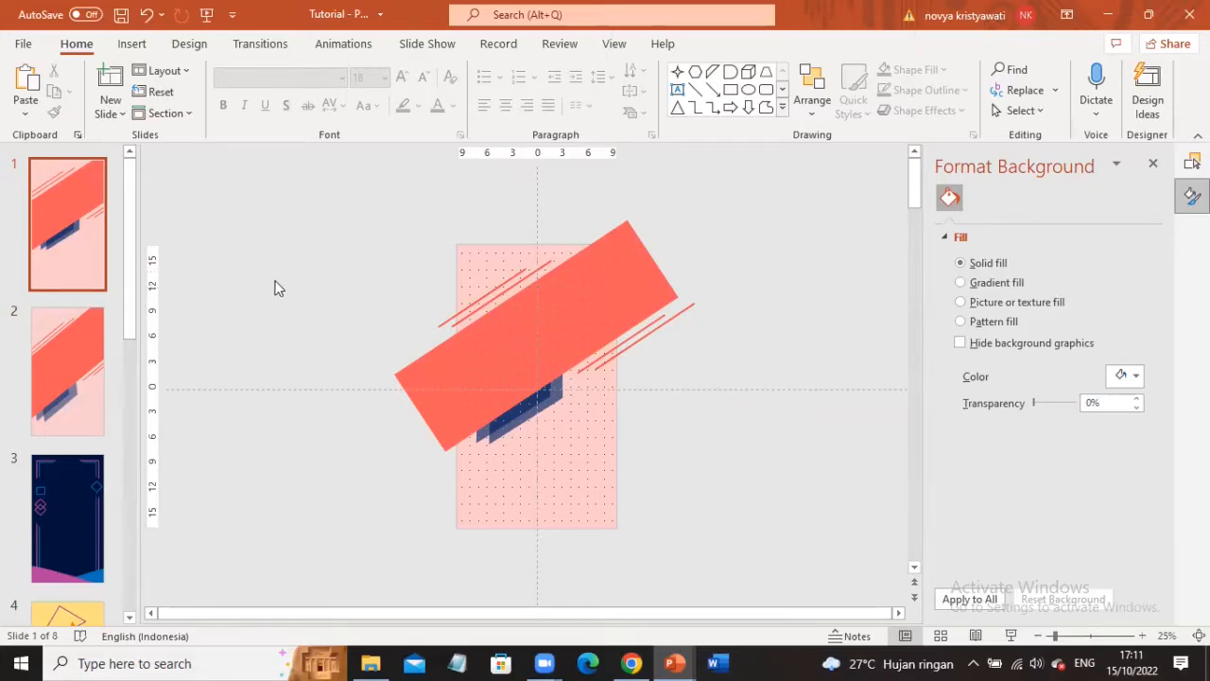
- Review the navy poster on slide 3 and insert a new blank slide directly after it
click(55, 516)
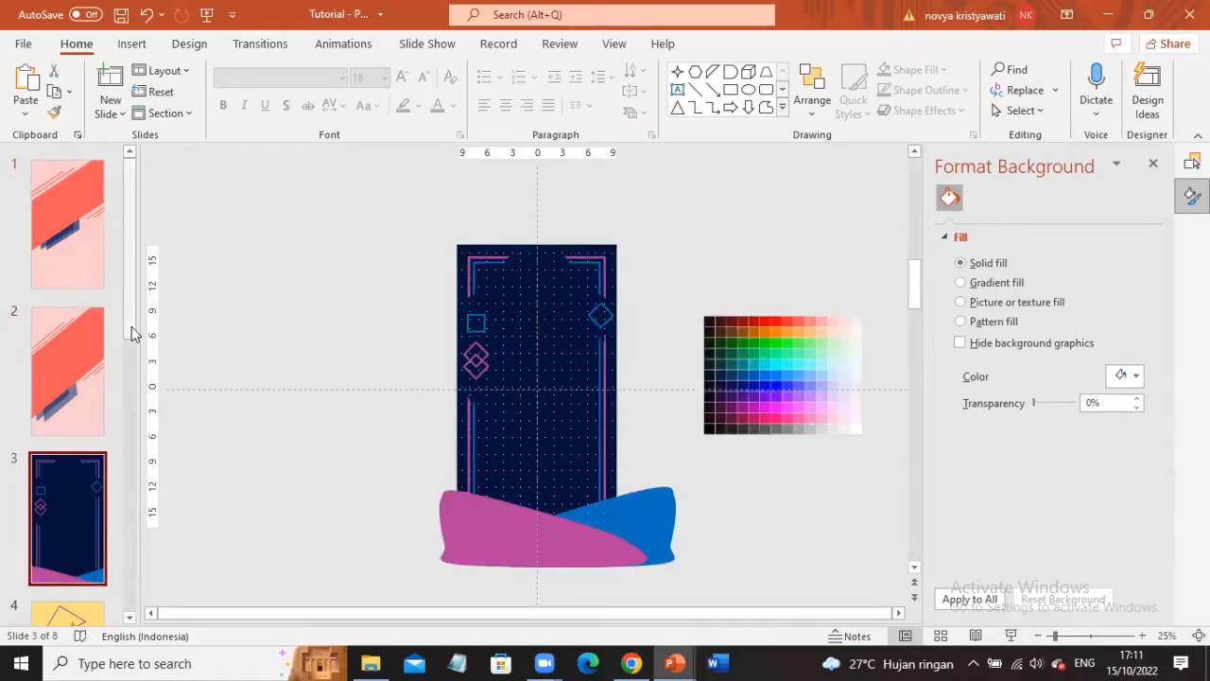
drag(132, 338, 124, 372)
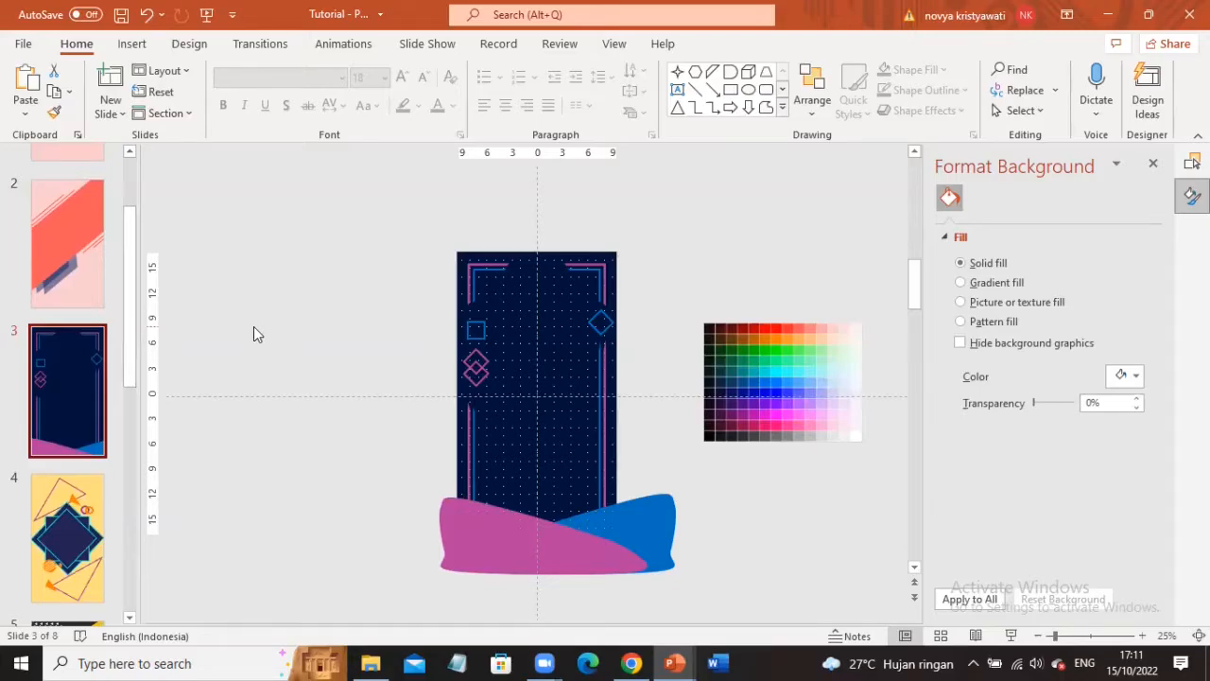
click(121, 114)
scroll(148, 428, down, 2)
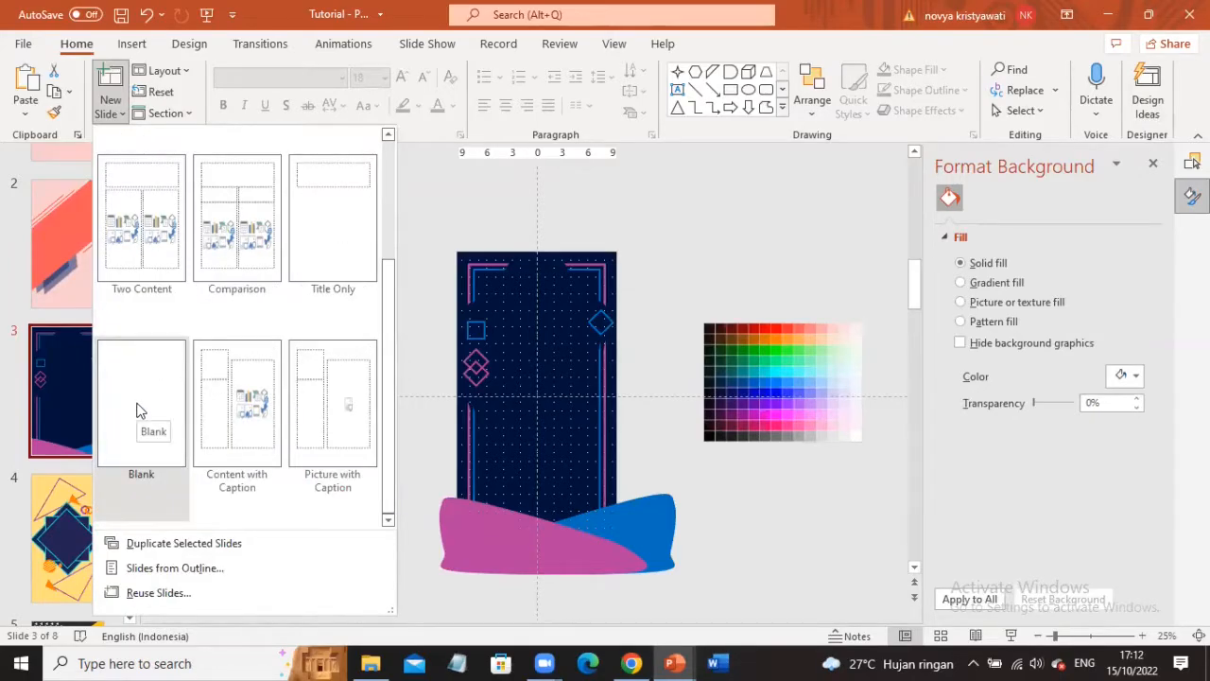
click(137, 409)
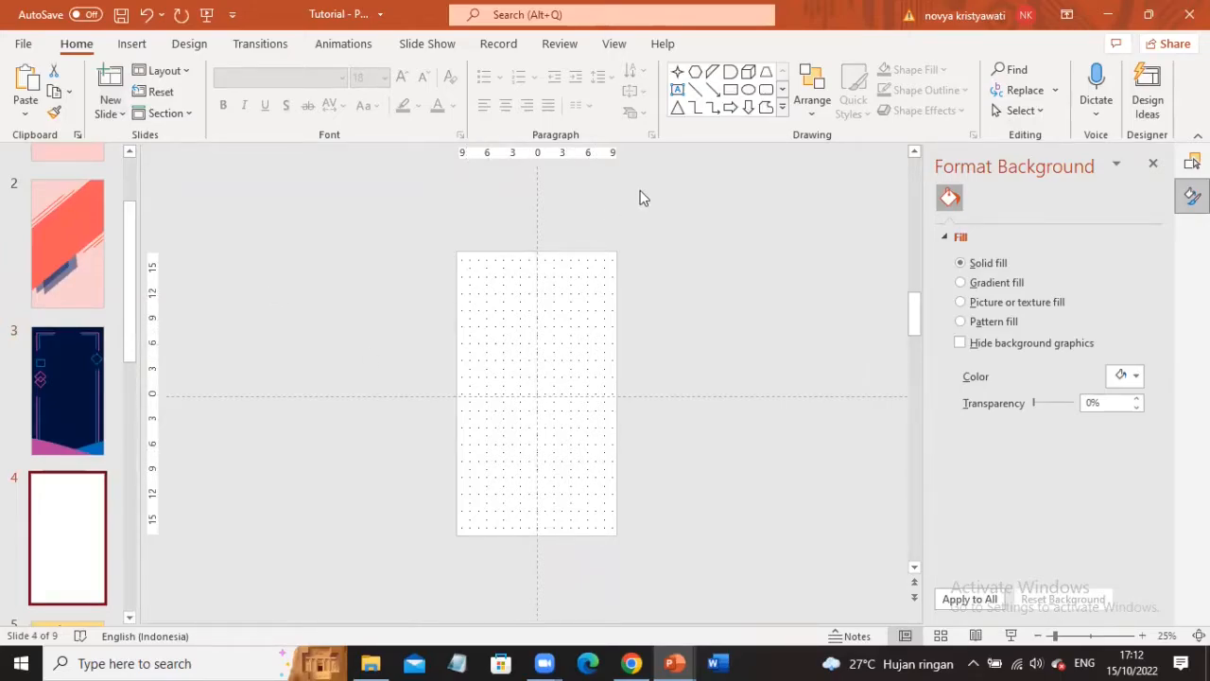
- Draw a rectangle covering the whole blank slide, about 33.87 cm high and 19.05 cm wide, aligning its edges with the slide's
click(730, 89)
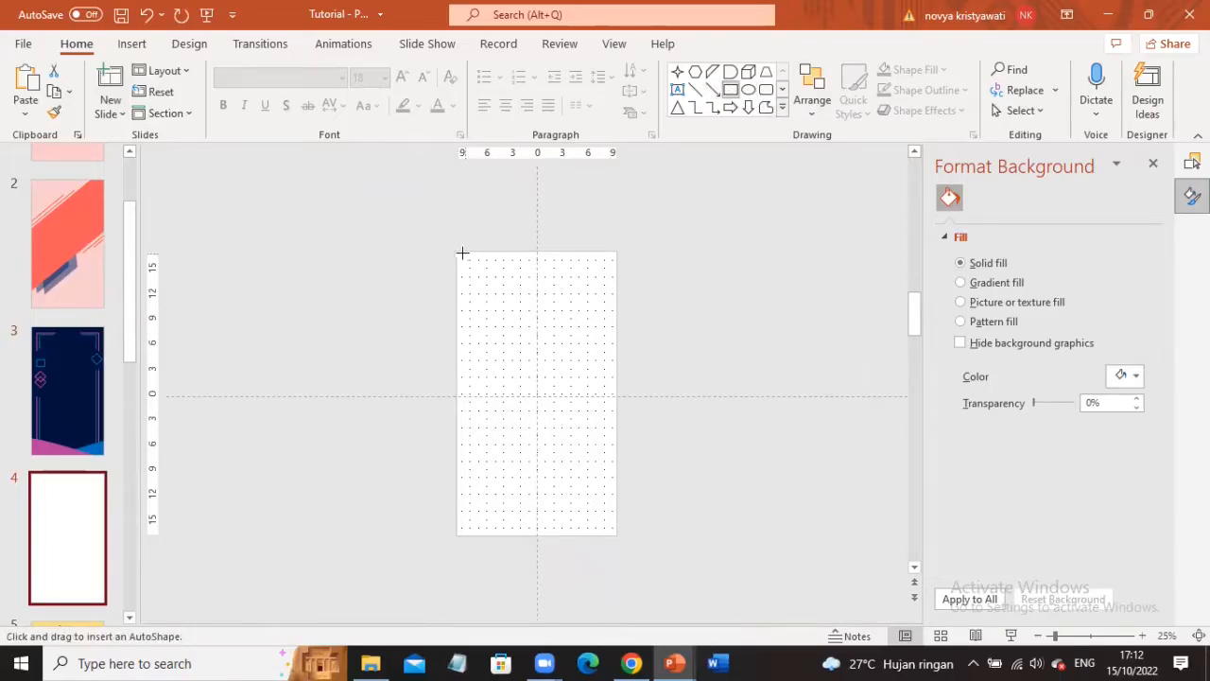
drag(456, 251, 615, 533)
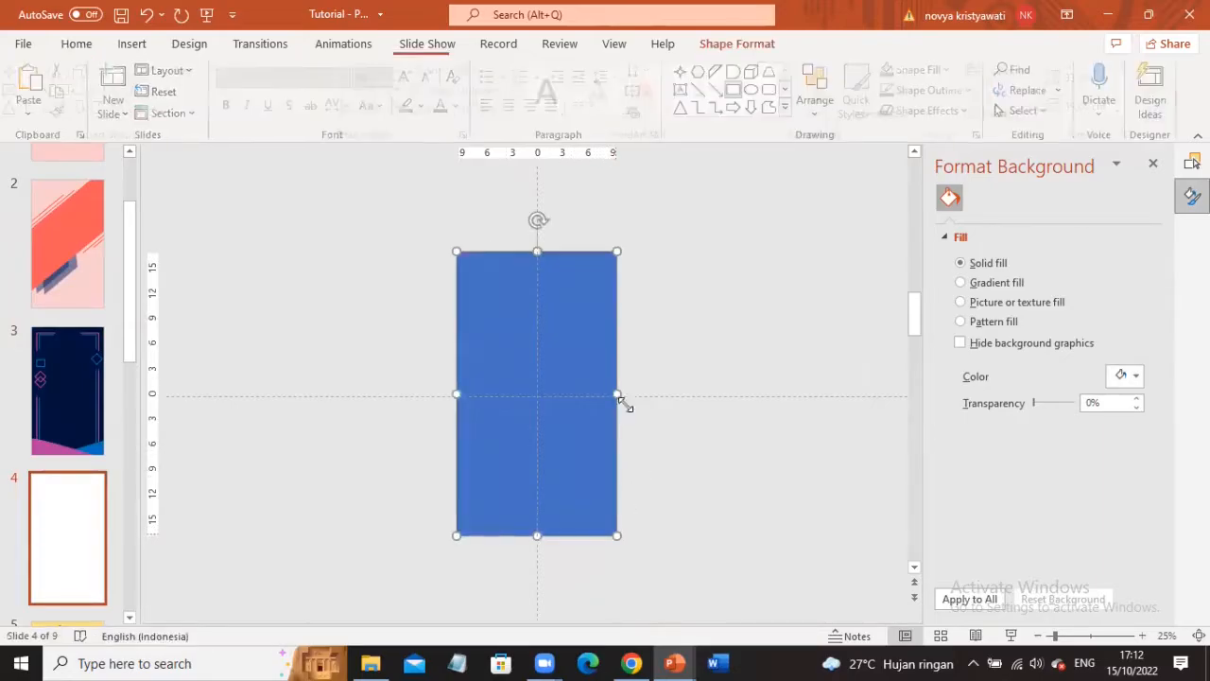
mouse_move(617, 395)
mouse_down()
mouse_move(581, 399)
mouse_move(617, 394)
mouse_up()
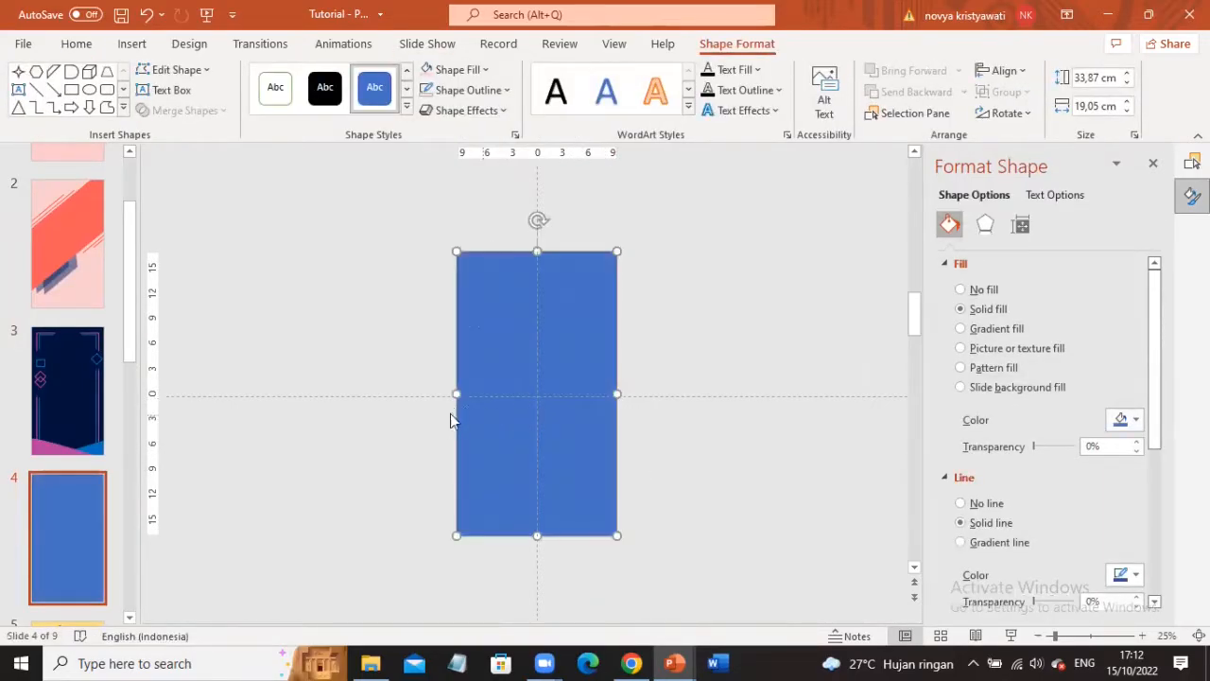
mouse_move(461, 395)
mouse_down()
mouse_move(475, 394)
mouse_move(457, 395)
mouse_up()
mouse_move(532, 254)
mouse_down()
mouse_move(535, 273)
mouse_move(534, 252)
mouse_up()
mouse_move(538, 535)
mouse_down()
mouse_move(538, 481)
mouse_move(538, 535)
mouse_up()
click(535, 348)
click(511, 338)
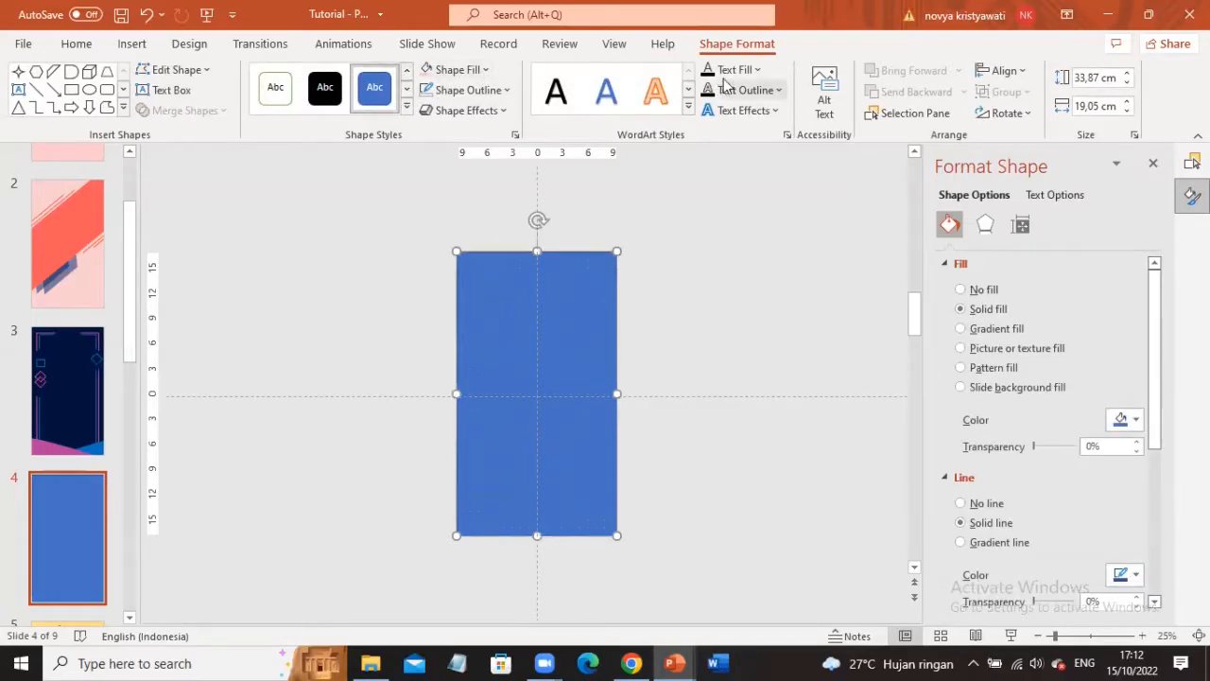
- Fill the full-slide rectangle with the standard Dark Blue color and remove its outline
click(486, 72)
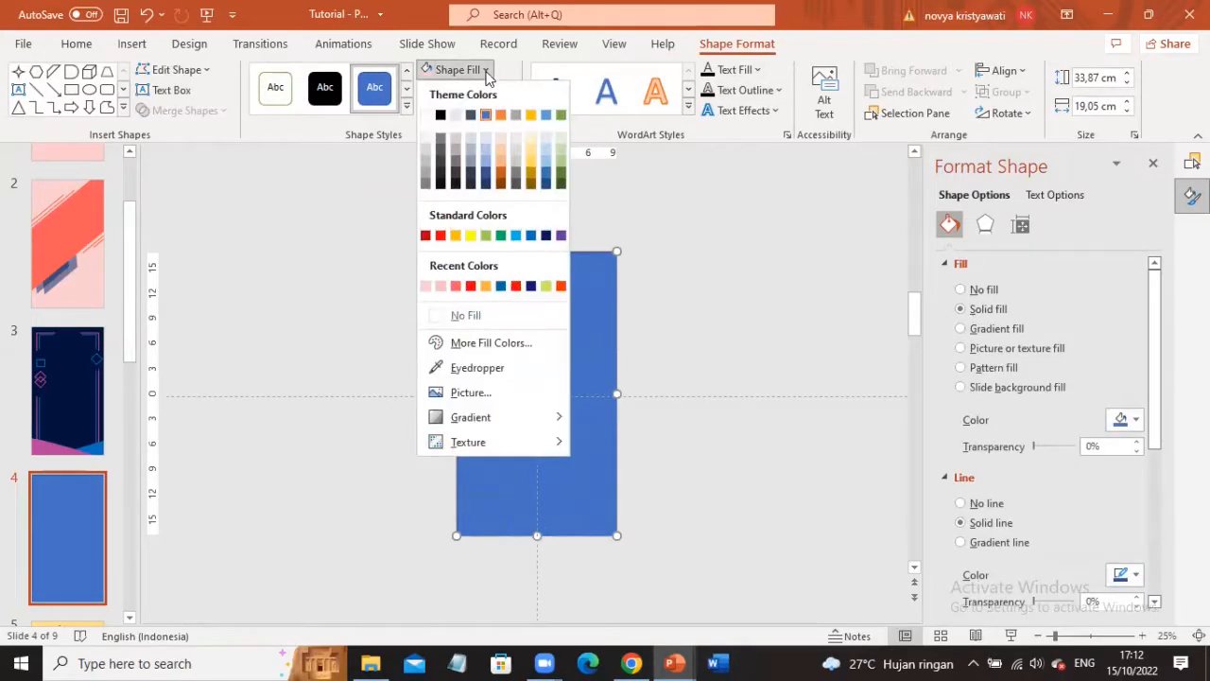
click(546, 236)
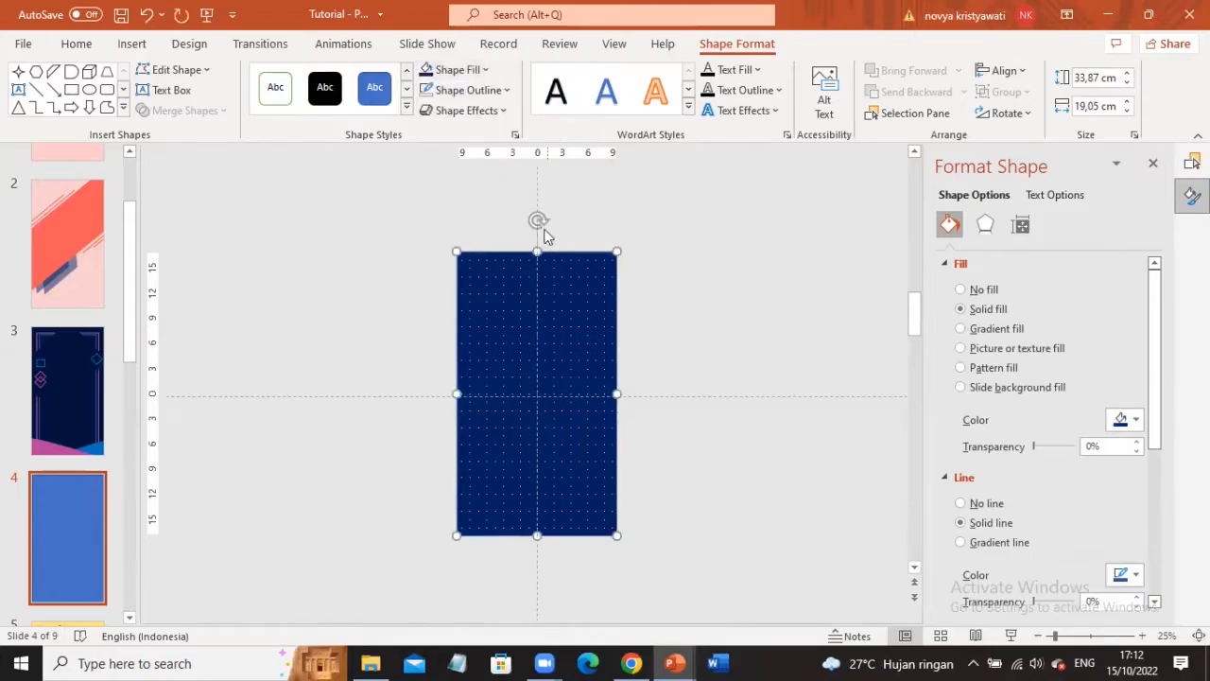
click(452, 98)
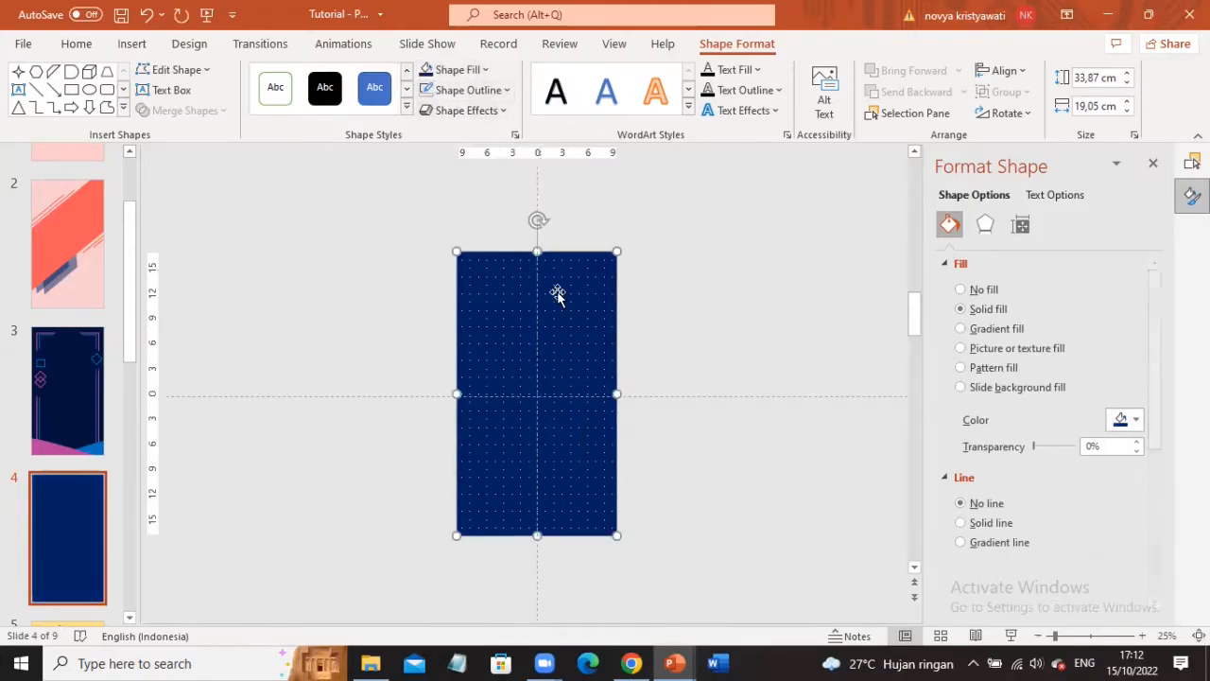
click(693, 278)
click(567, 314)
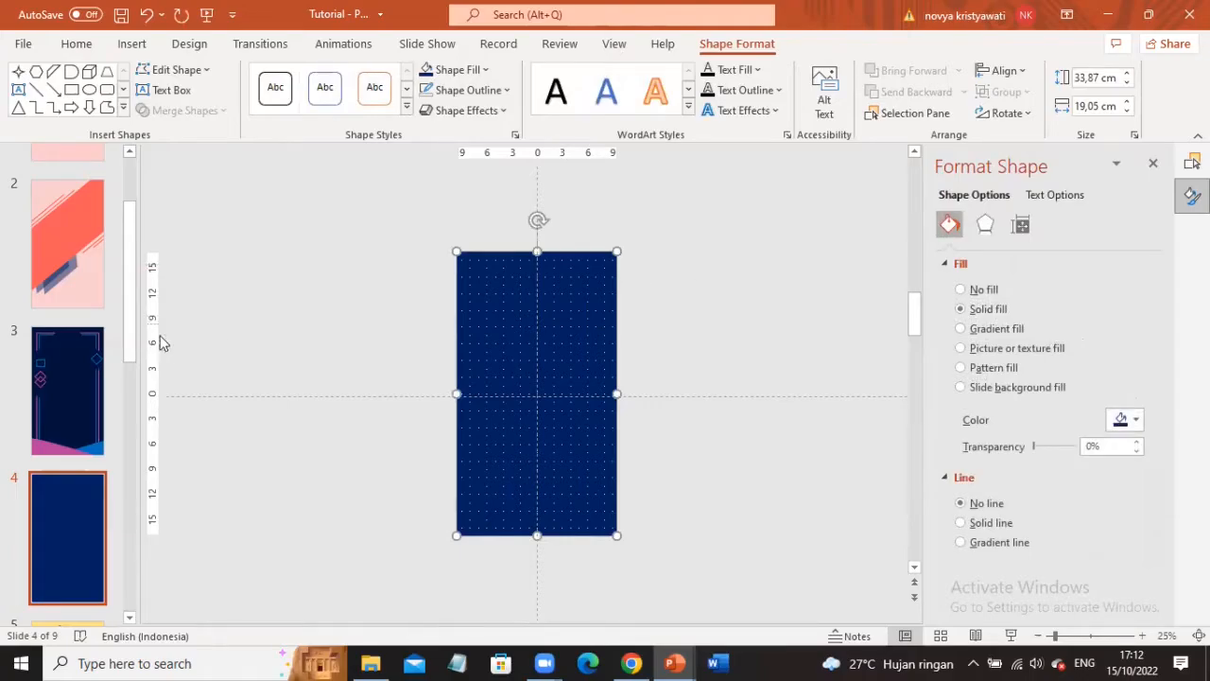
- Check slide 3's corner frames, then draw a Half Frame about 12.91 cm high and 6.77 cm wide near slide 4's upper-left corner
click(81, 377)
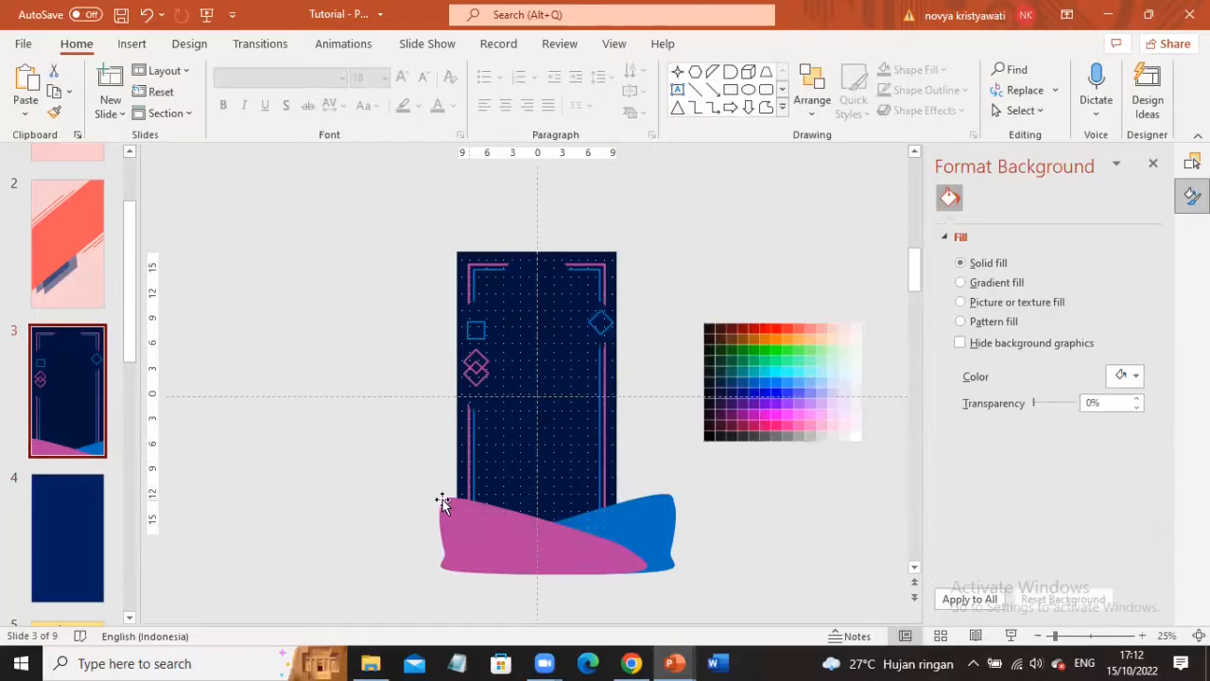
click(67, 517)
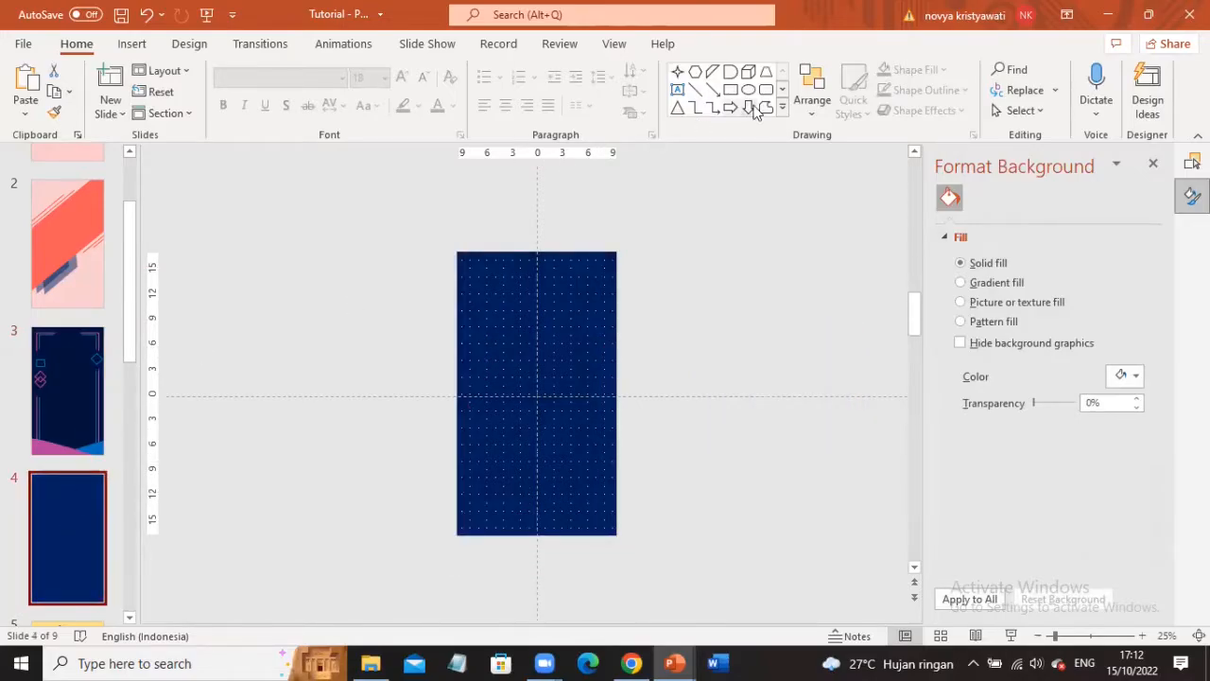
click(783, 111)
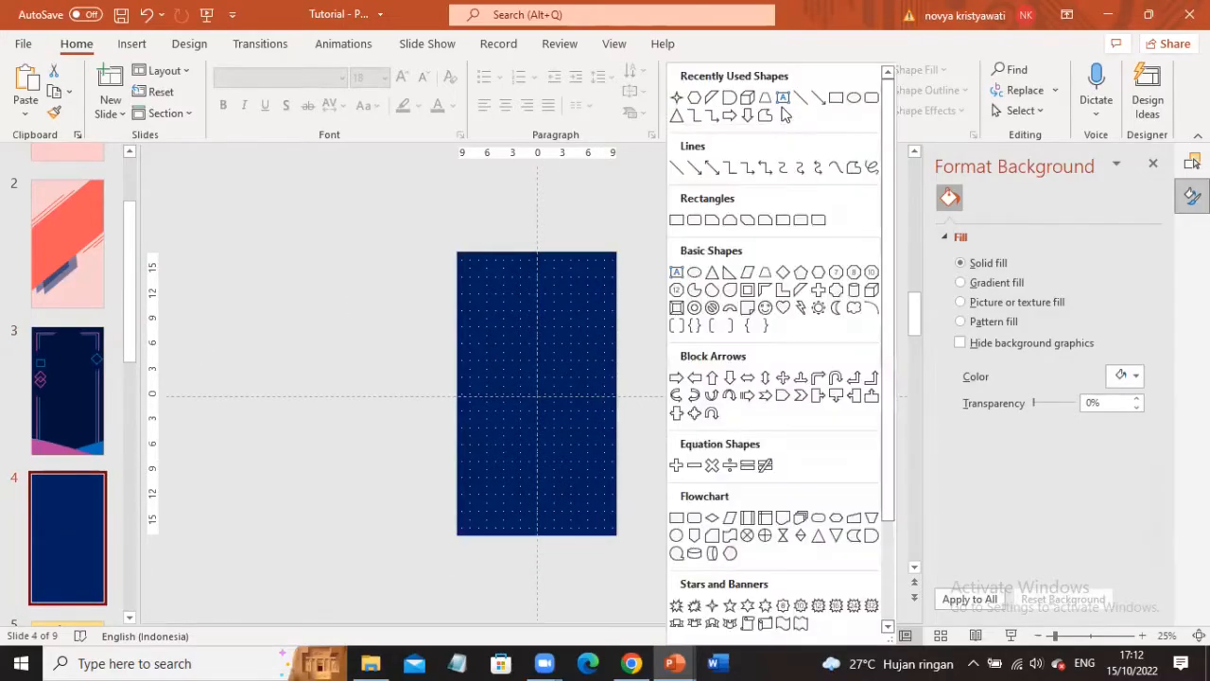
click(766, 292)
mouse_move(479, 218)
mouse_down()
mouse_move(537, 220)
mouse_move(511, 240)
mouse_move(497, 328)
mouse_up()
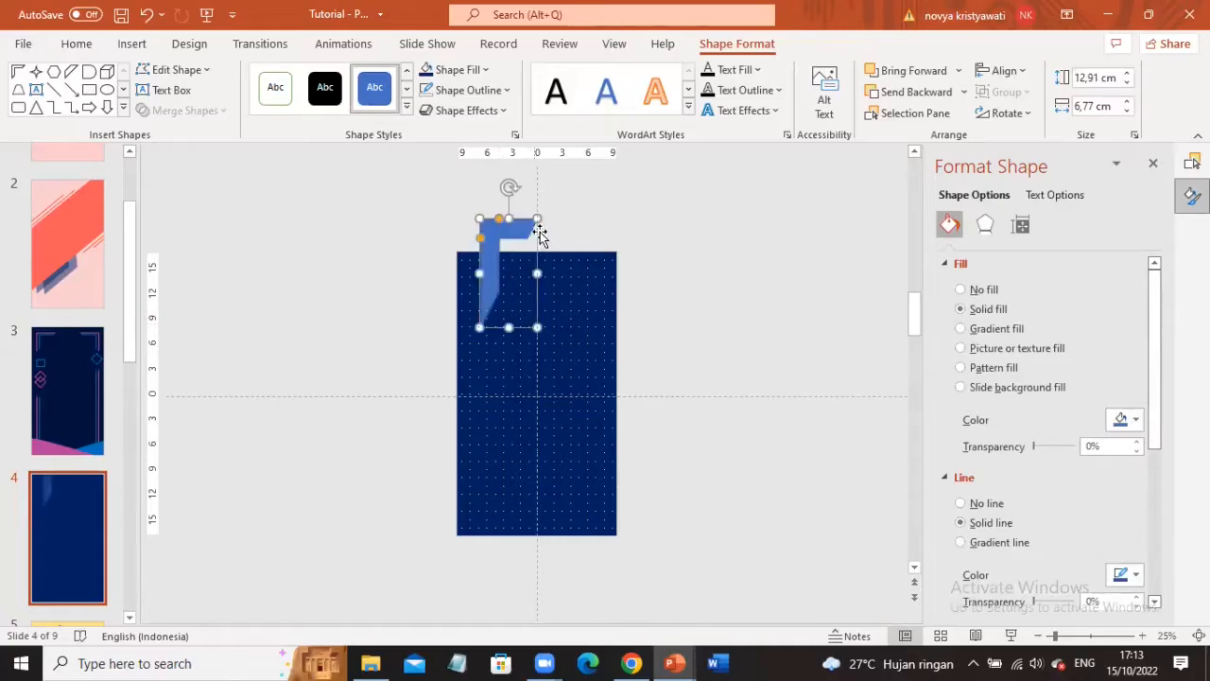
- Widen the half frame to about 16.3 cm, thin its arms to narrow strips, and move it off the slide's left side
drag(537, 274, 617, 274)
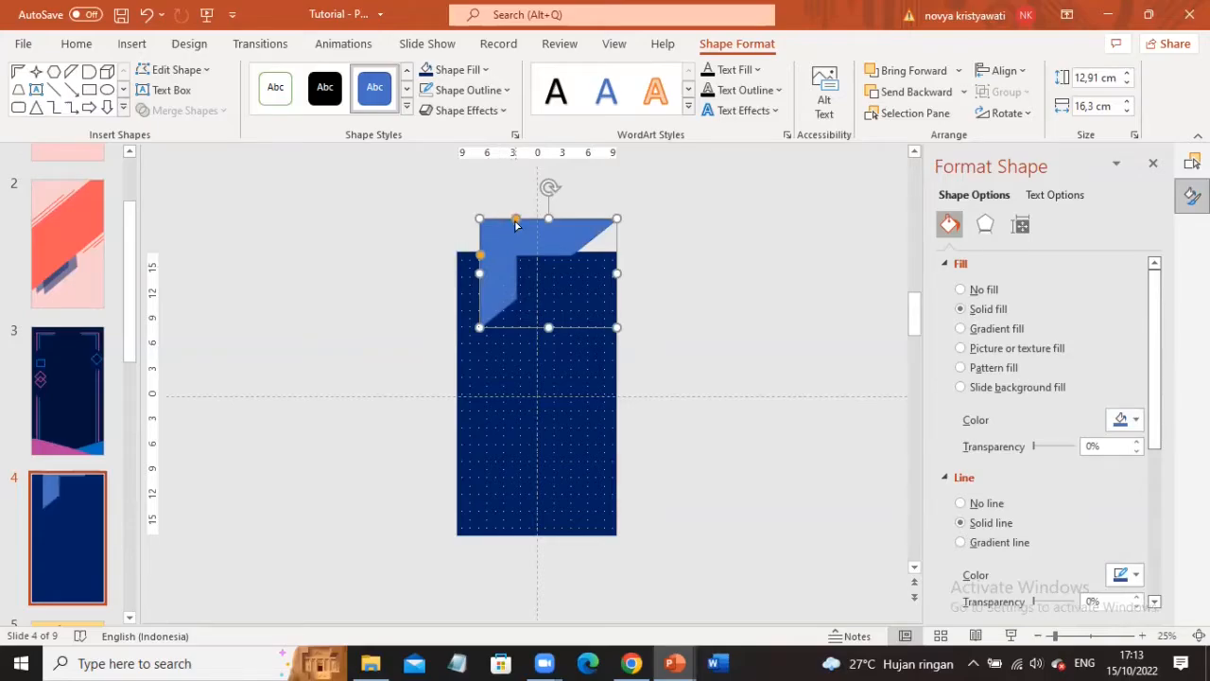
drag(517, 222, 482, 228)
click(675, 239)
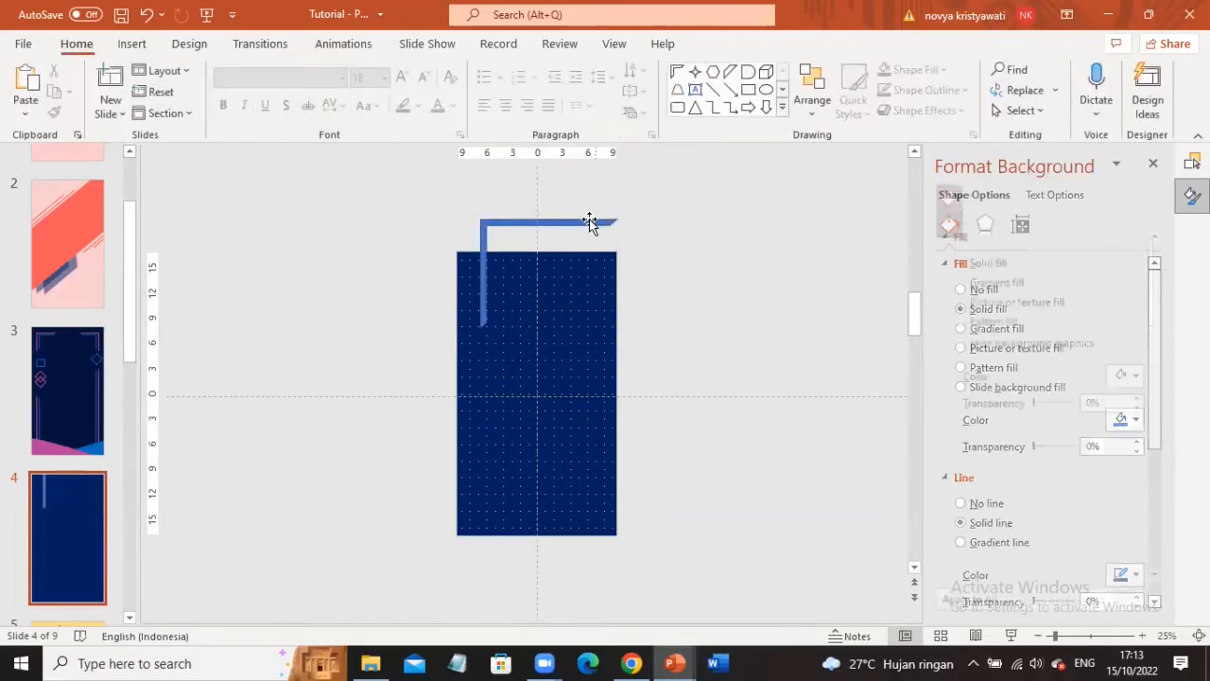
drag(590, 221, 399, 253)
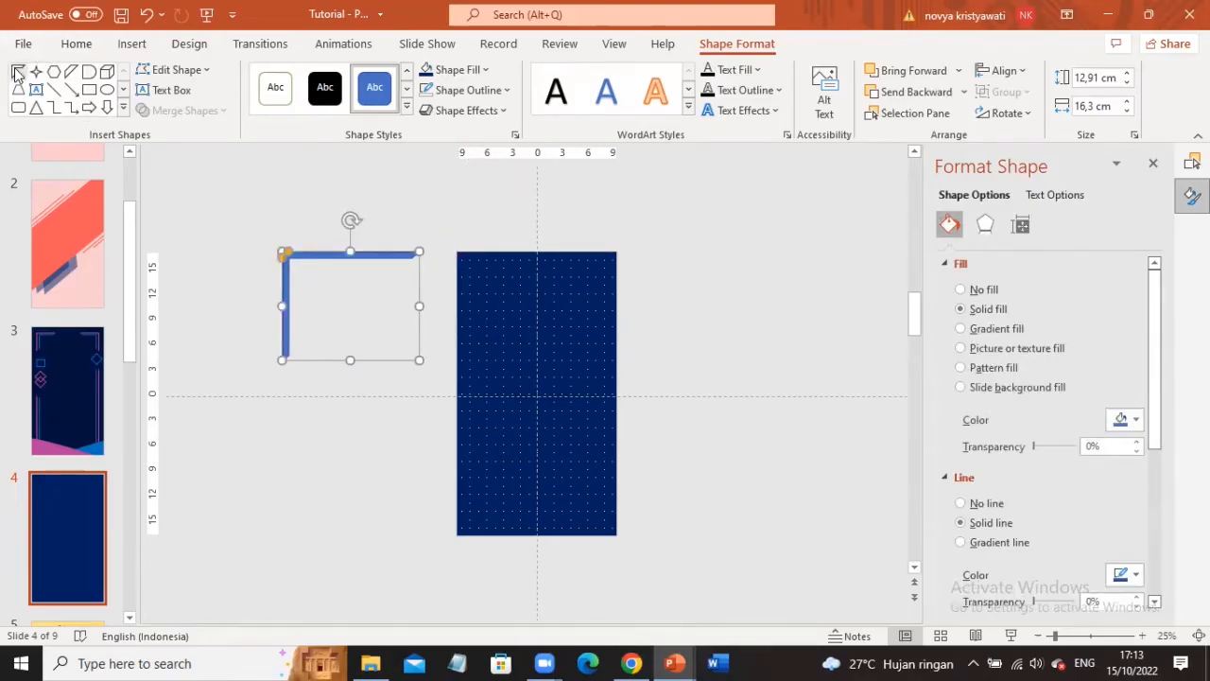
- Draw a second Half Frame, about 18.2 cm square, beside the slide's right edge
click(132, 44)
click(285, 112)
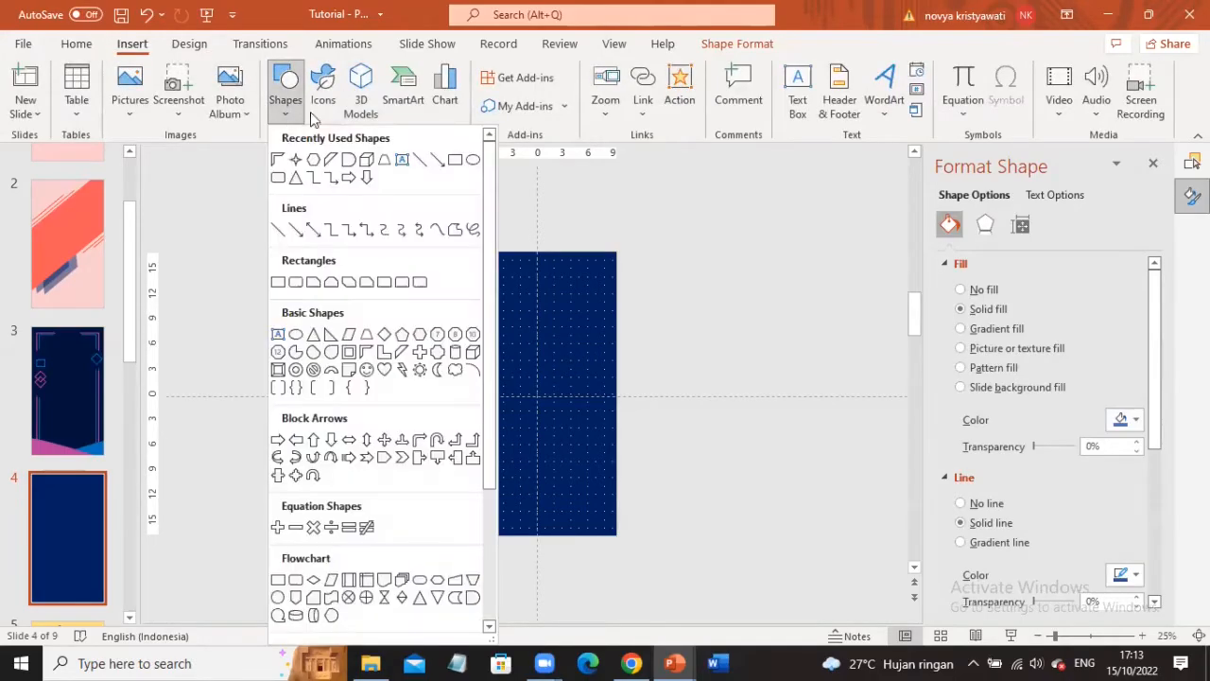
click(366, 351)
drag(627, 223, 781, 385)
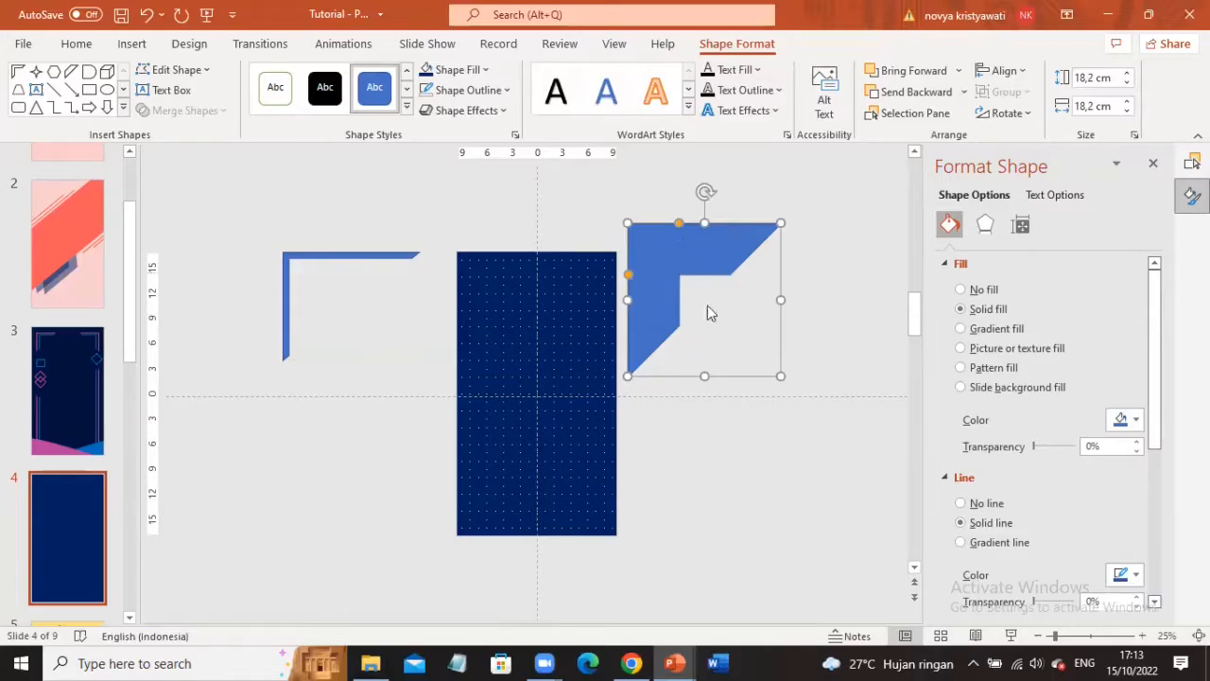
- Thin the arms of the right-hand half frame and shrink it to about 9.63 cm high and 8.78 cm wide
click(348, 254)
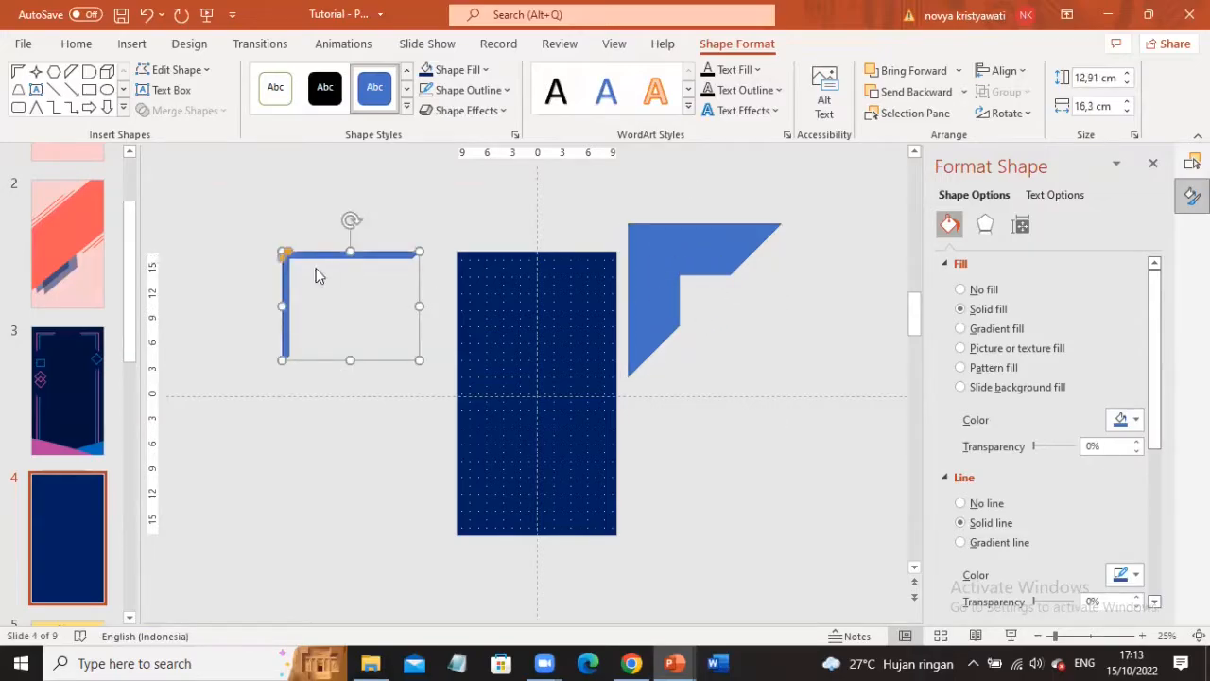
click(652, 265)
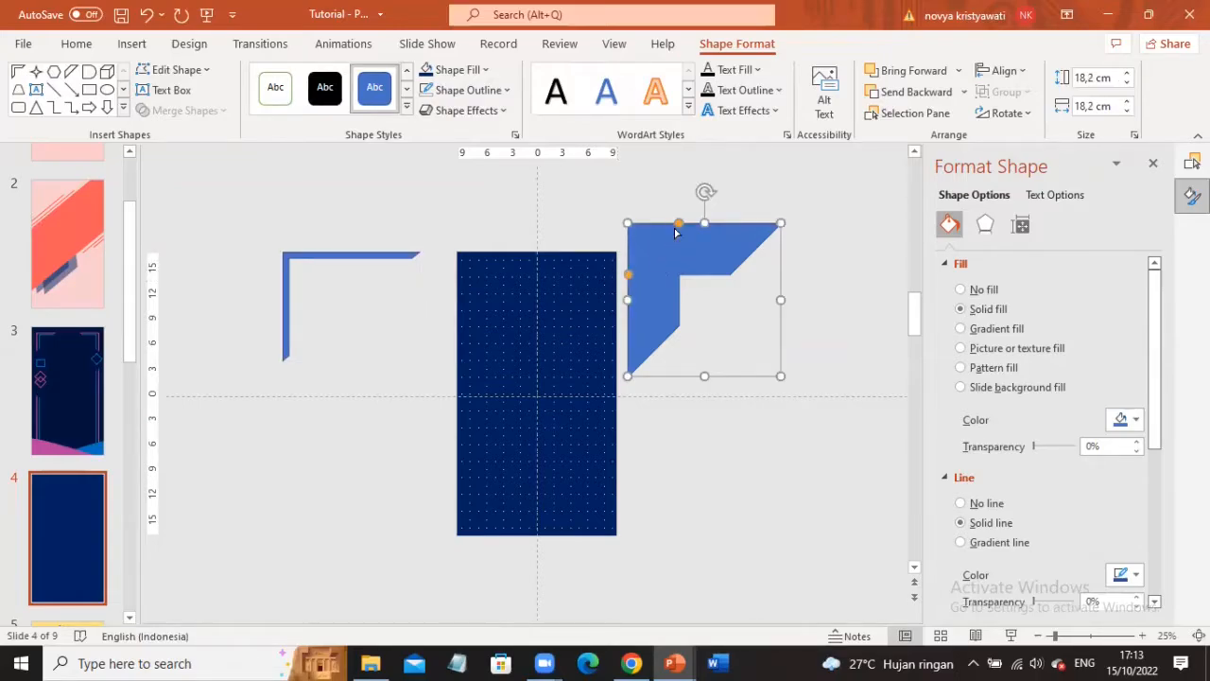
drag(678, 226, 643, 249)
mouse_move(639, 246)
mouse_down()
mouse_move(634, 257)
mouse_move(634, 239)
mouse_up()
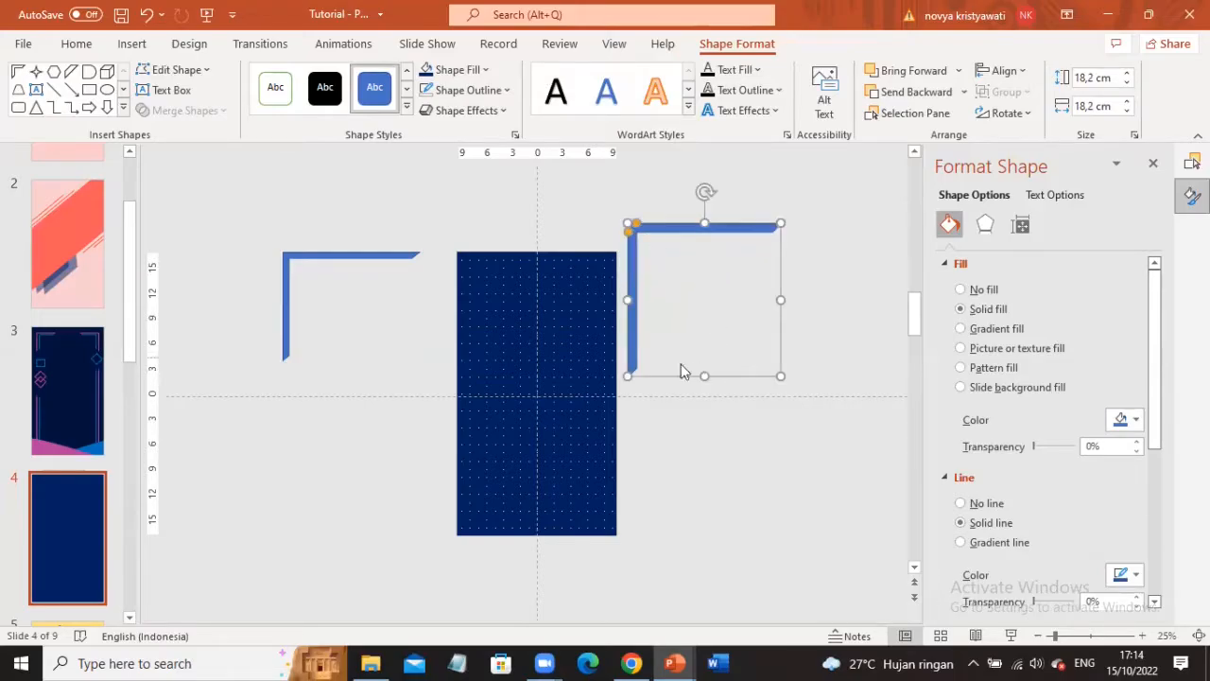
drag(776, 300, 739, 301)
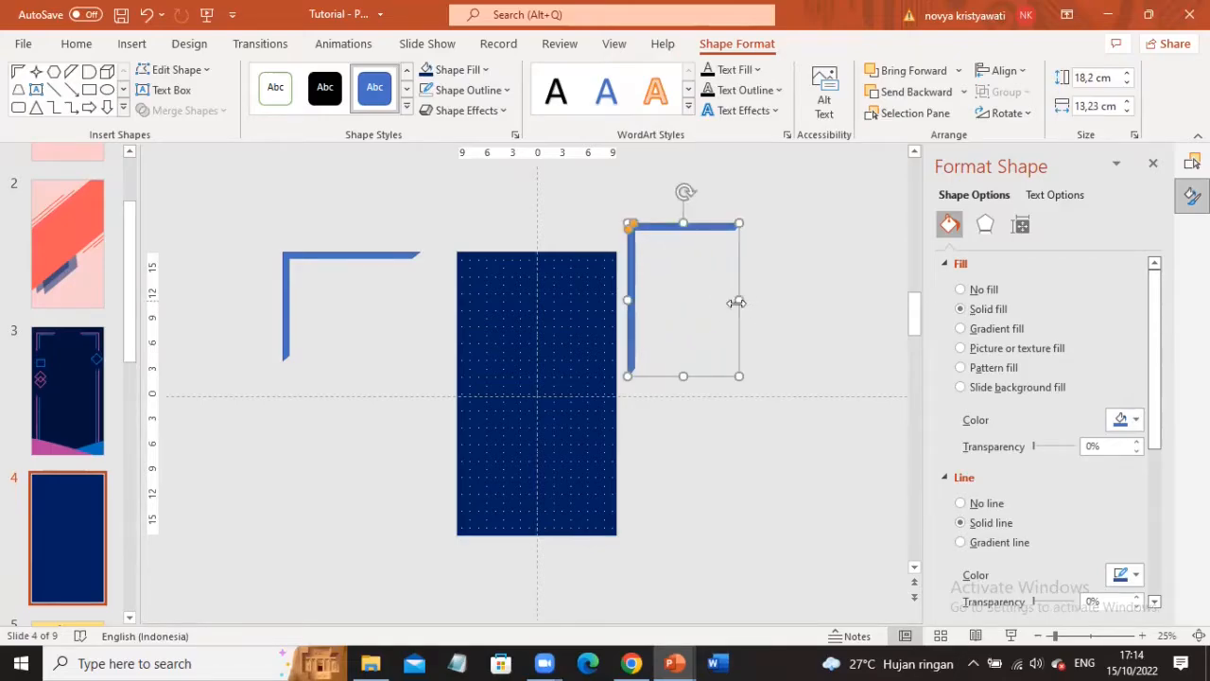
drag(683, 374, 676, 303)
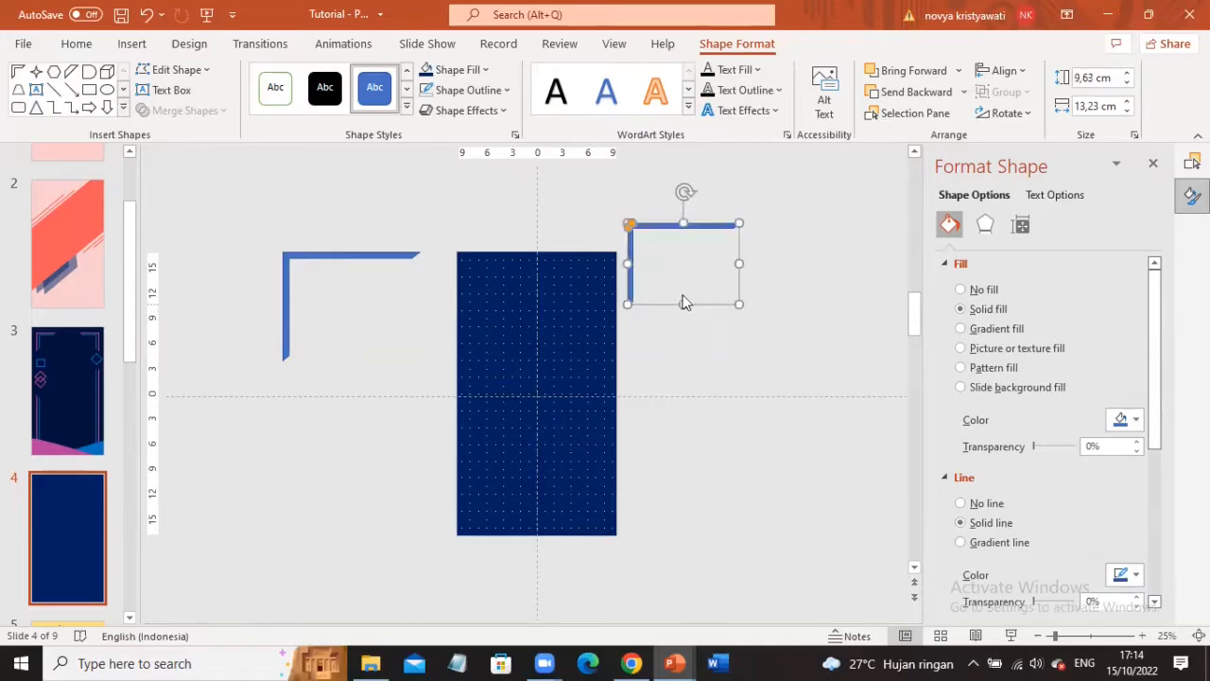
drag(738, 263, 701, 261)
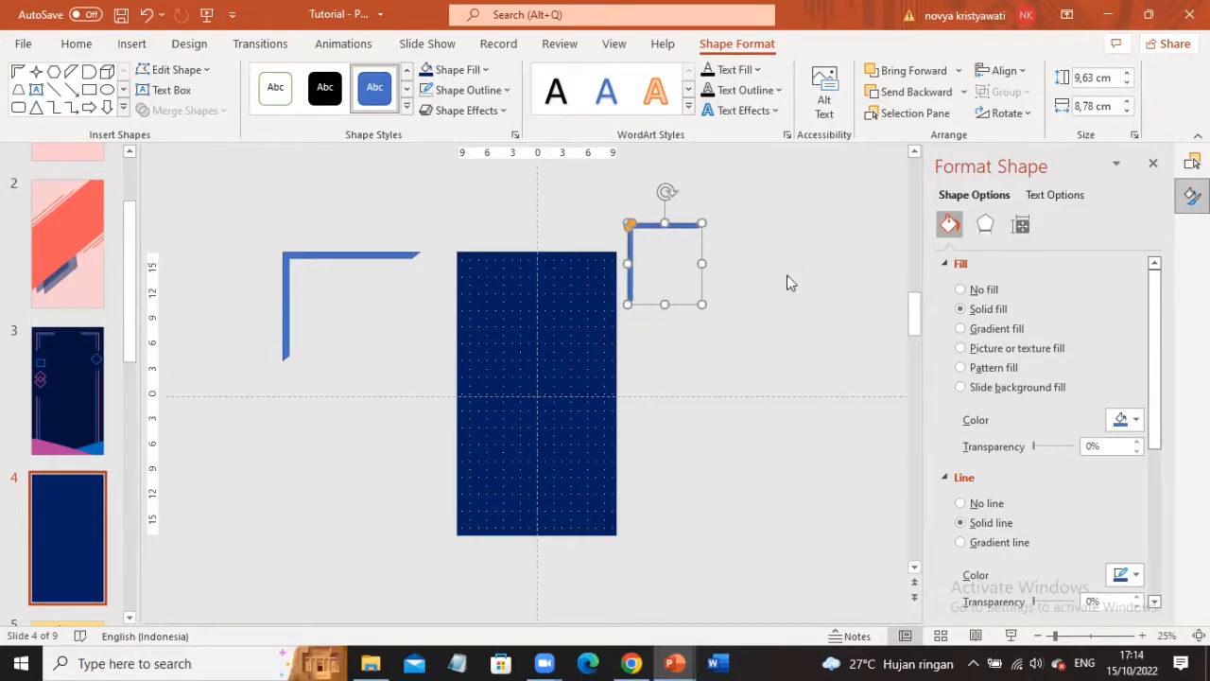
- Remove the small half frame's outline and fill it with the standard Purple color
click(431, 98)
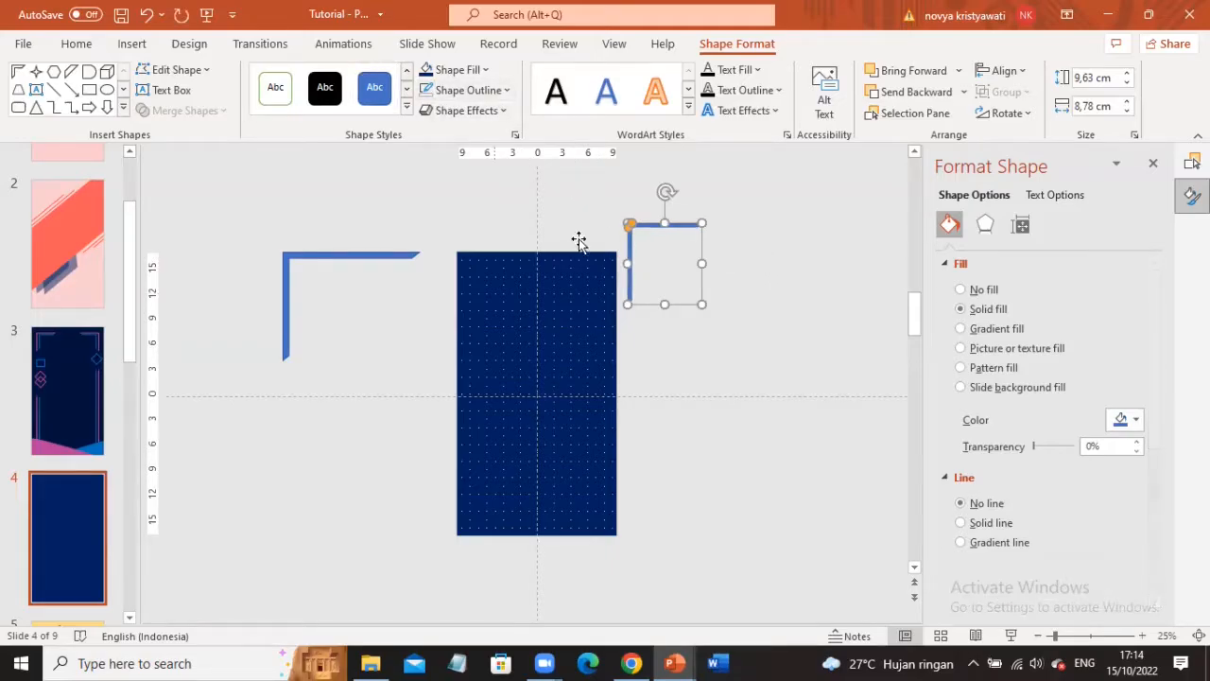
click(486, 72)
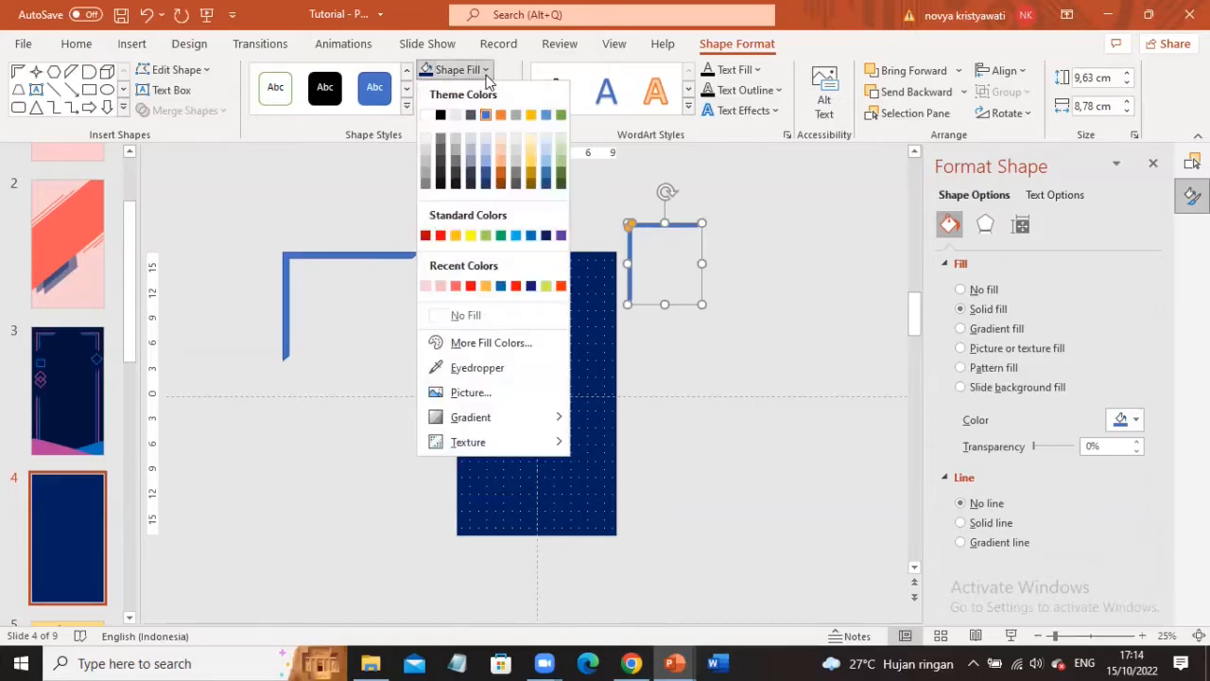
click(562, 236)
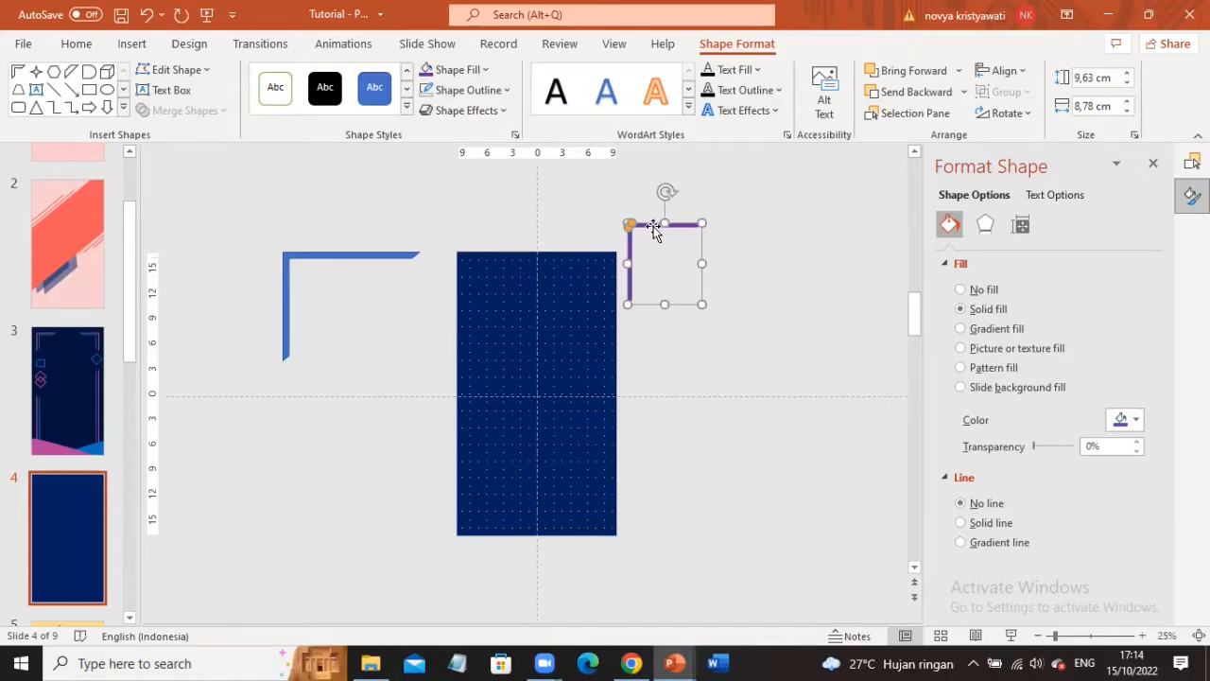
- Move the purple half frame into the slide's upper-left corner and resize it to about 8.1 cm high and 6.14 cm wide
drag(651, 230, 495, 273)
click(536, 302)
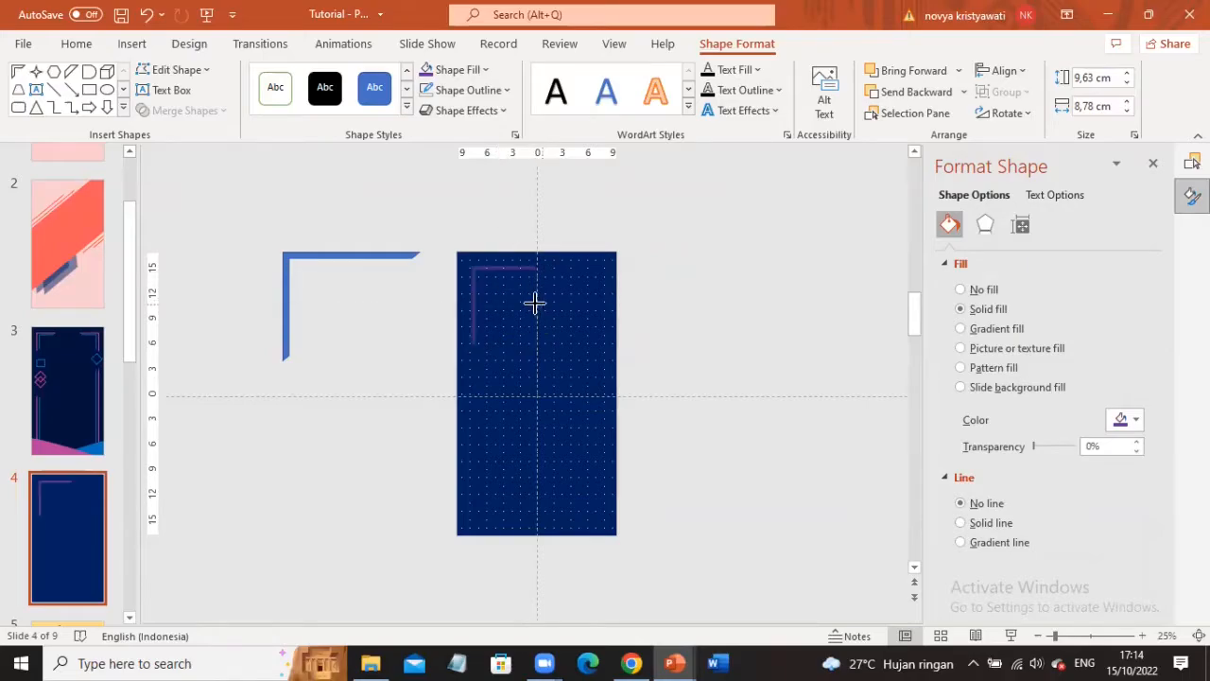
click(520, 303)
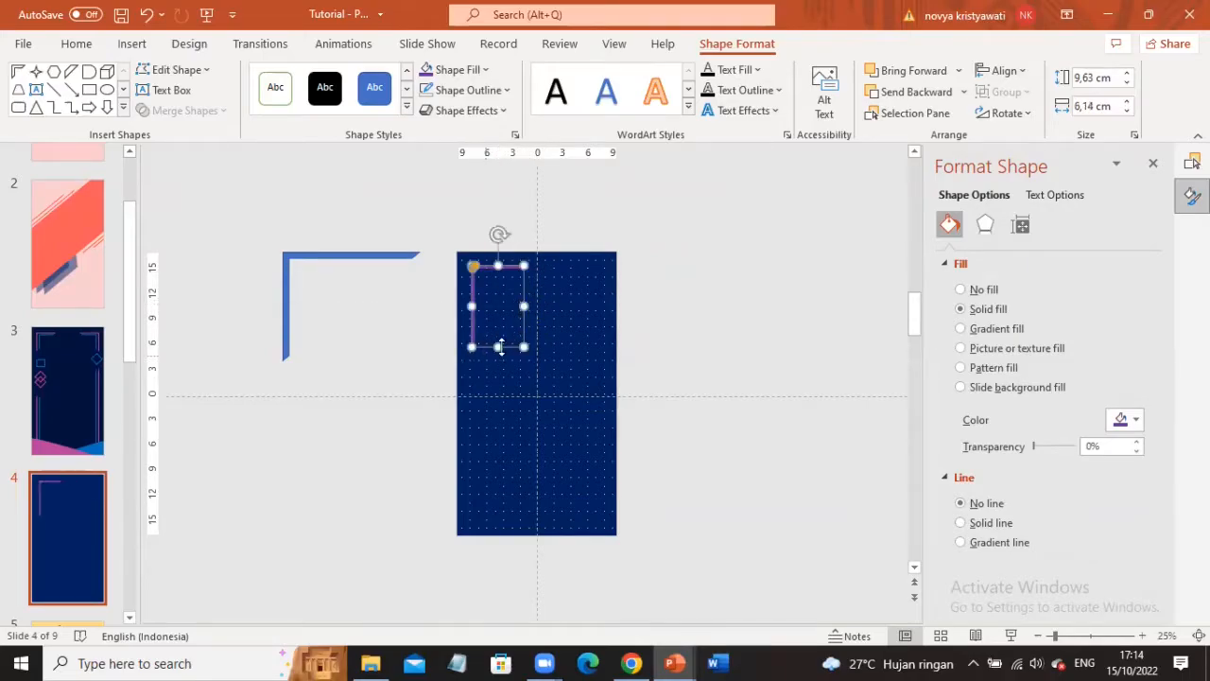
click(498, 332)
click(497, 332)
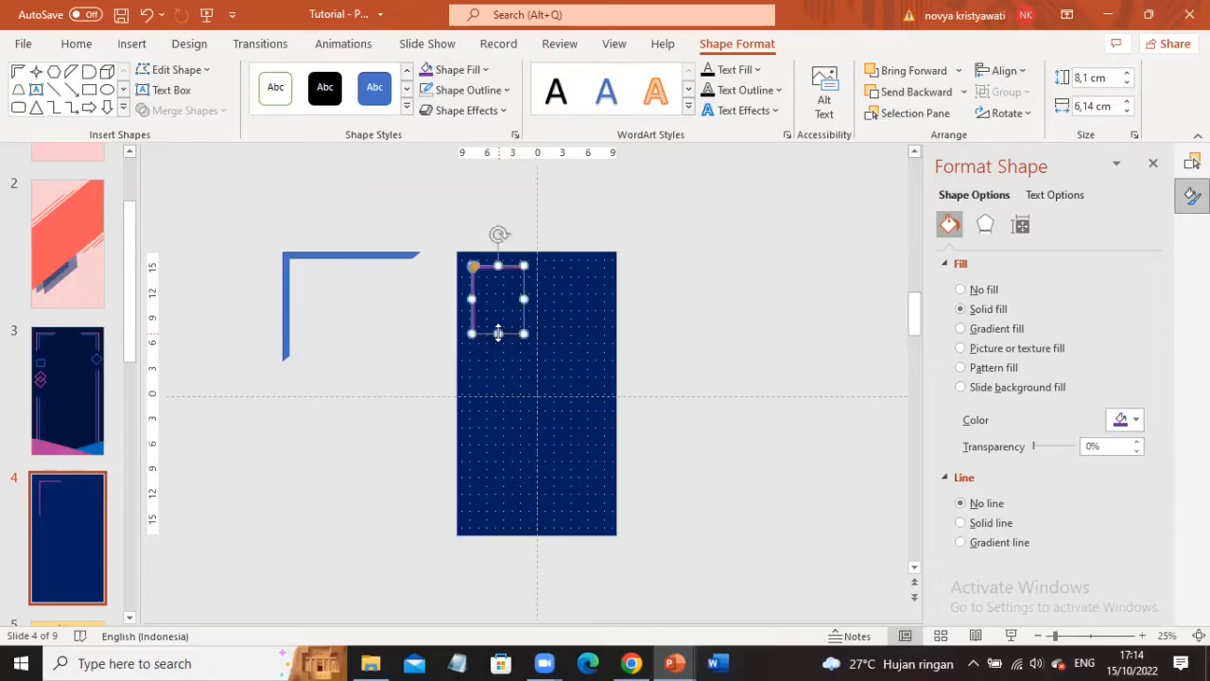
- Recolor the purple half frame with the custom magenta fill #A22E91
click(479, 72)
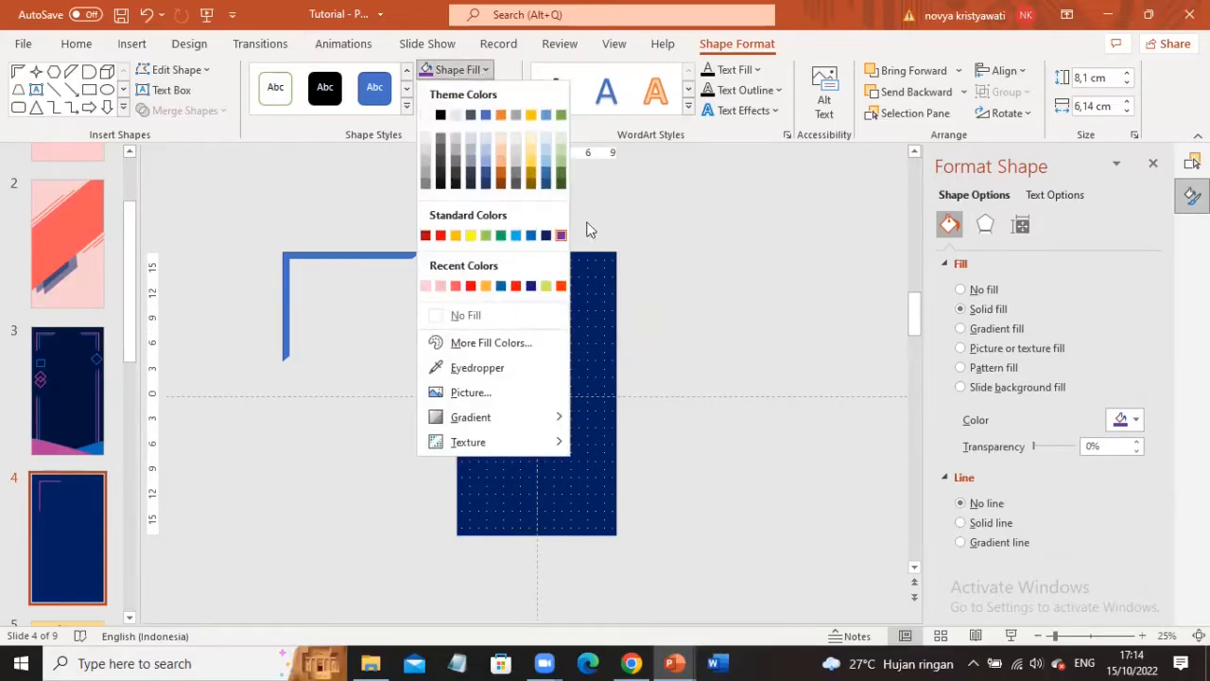
click(518, 354)
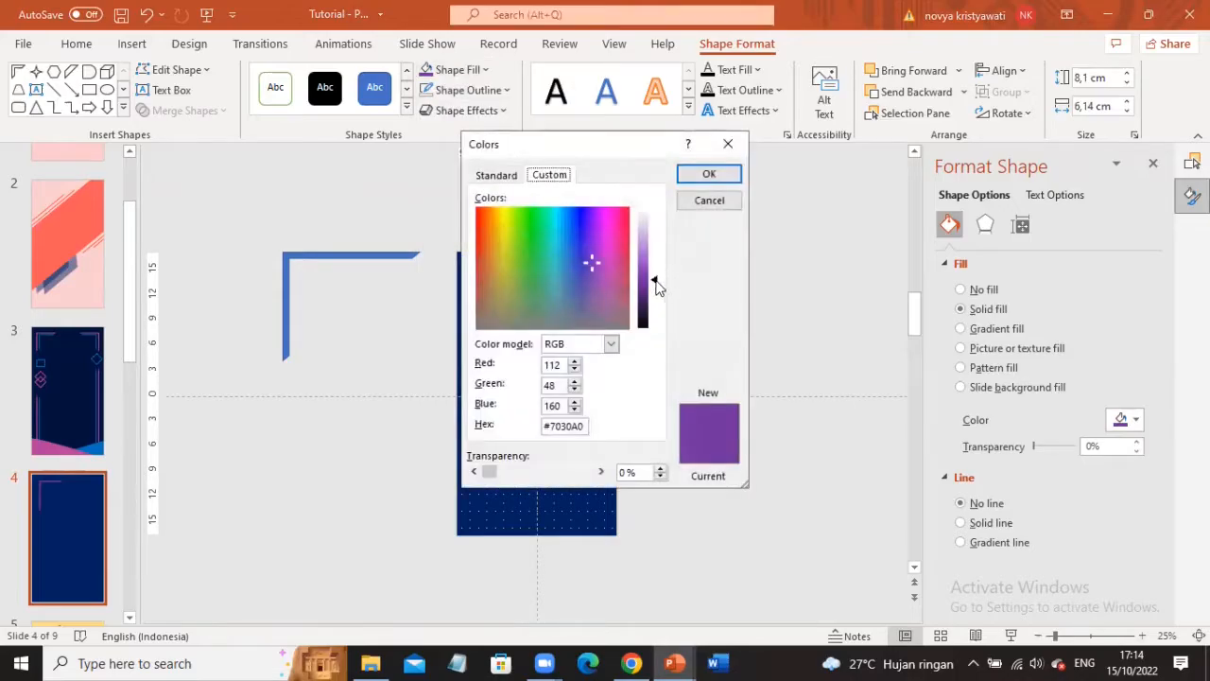
click(595, 261)
drag(595, 261, 606, 261)
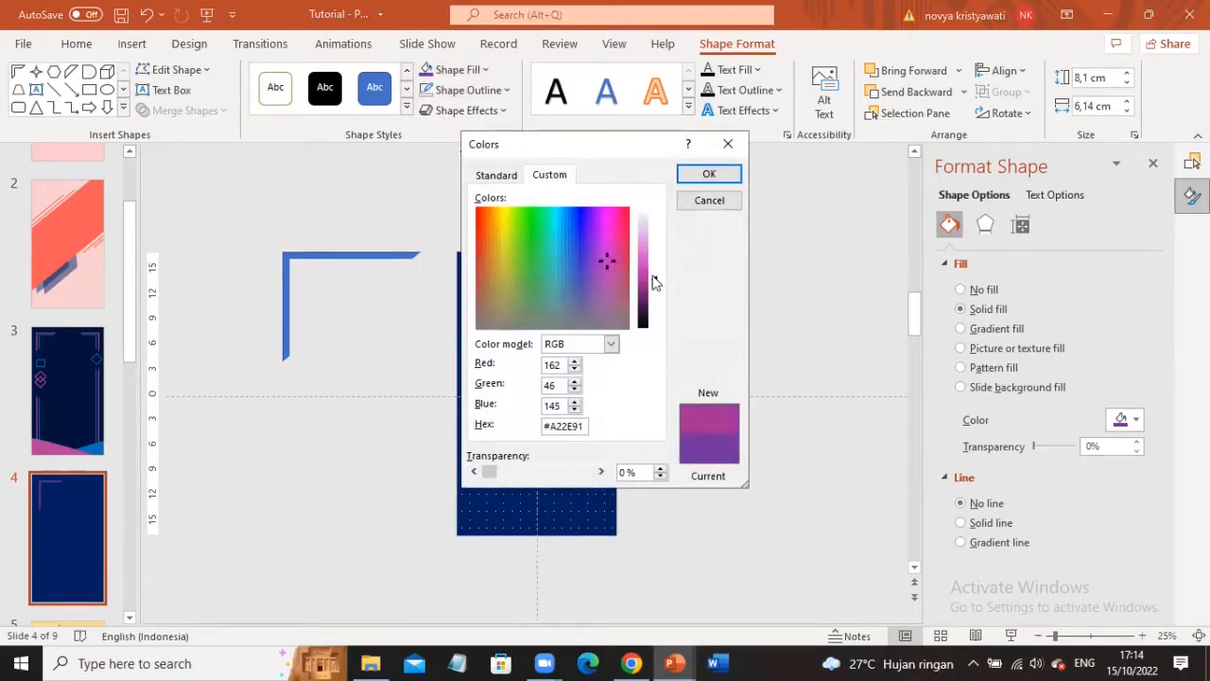
click(697, 176)
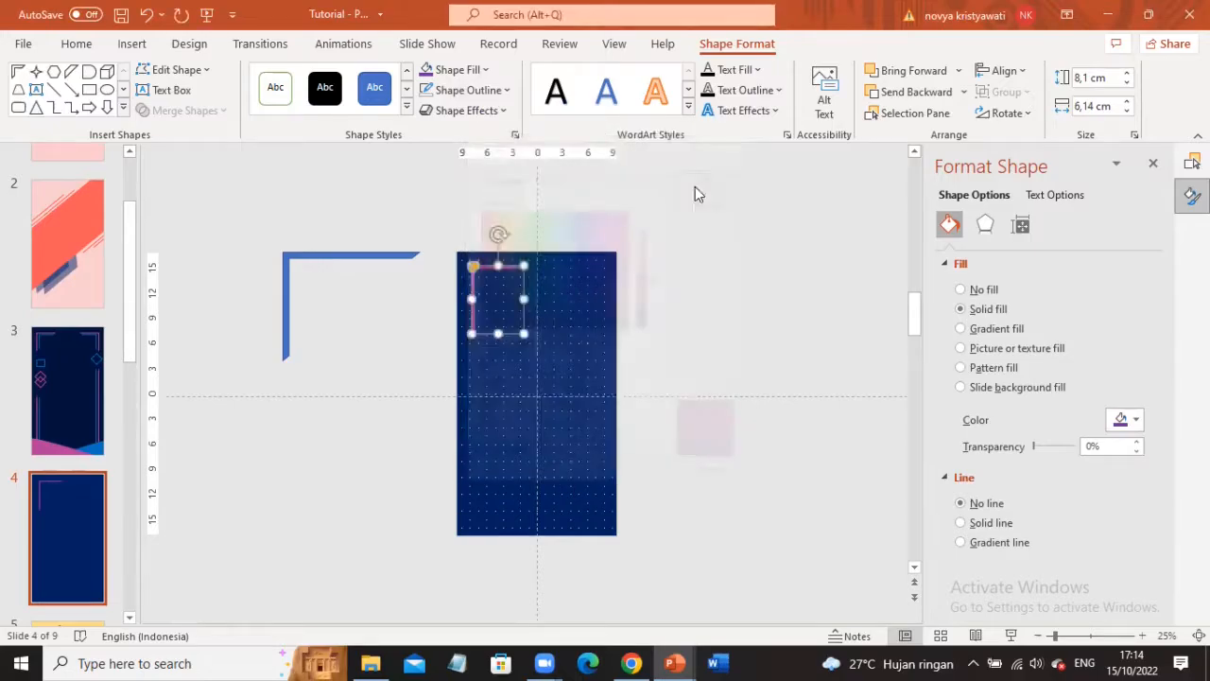
click(673, 283)
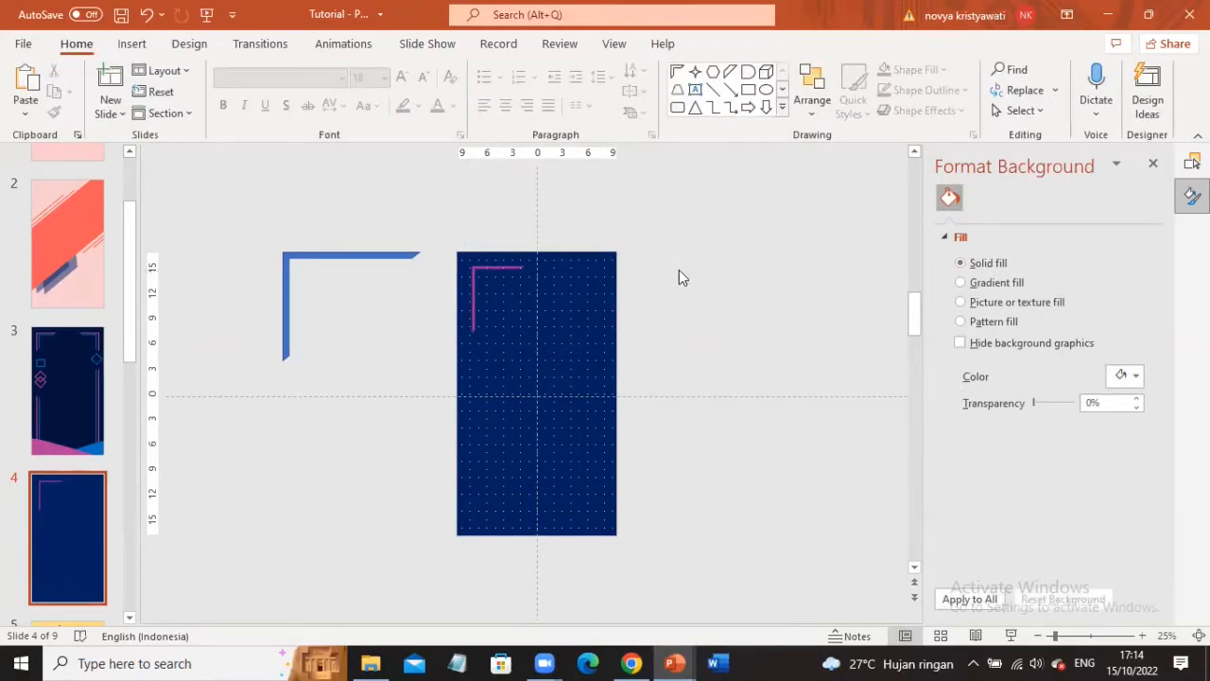
- Compare the magenta half frame on slide 4 with the corner frame design on slide 3
click(506, 268)
click(520, 266)
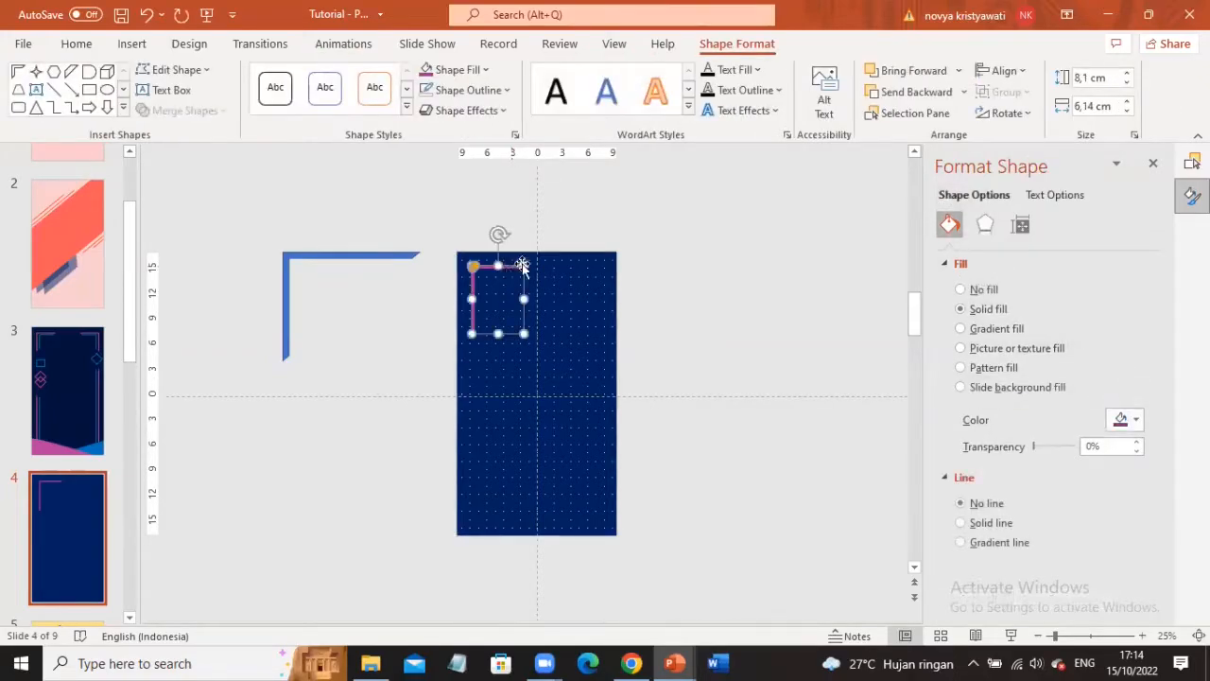
click(76, 389)
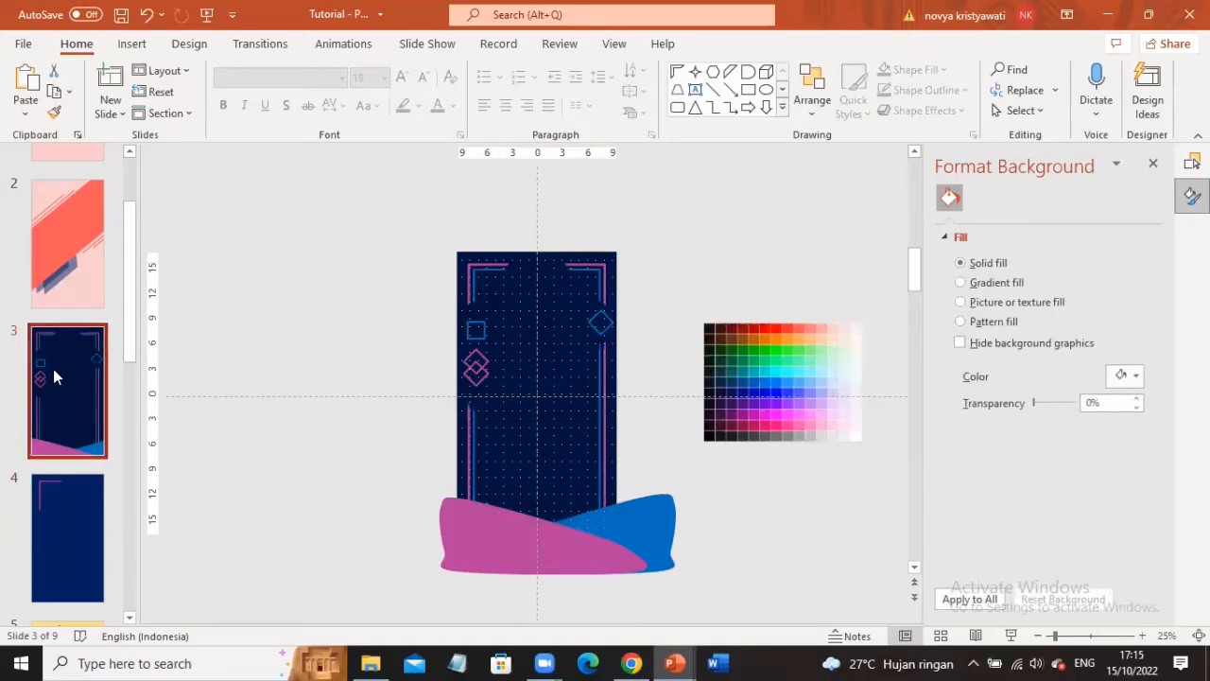
click(51, 493)
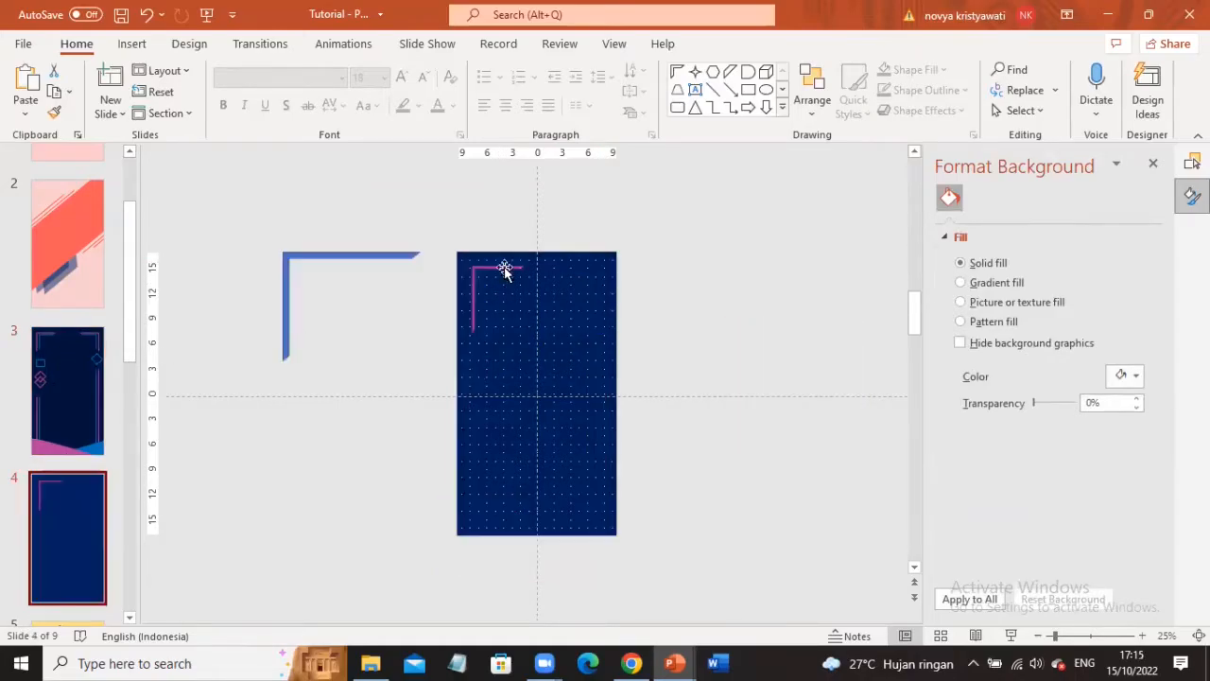
click(509, 267)
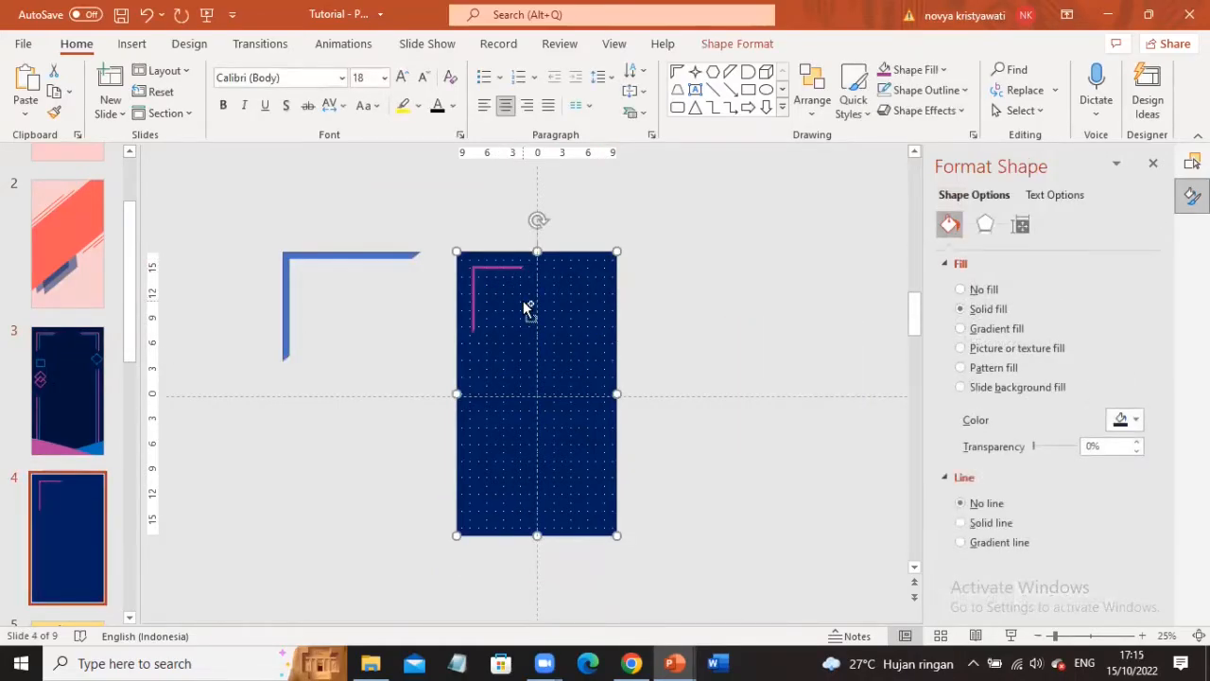
ctrl+scroll(527, 305, up, 5)
scroll(578, 306, up, 5)
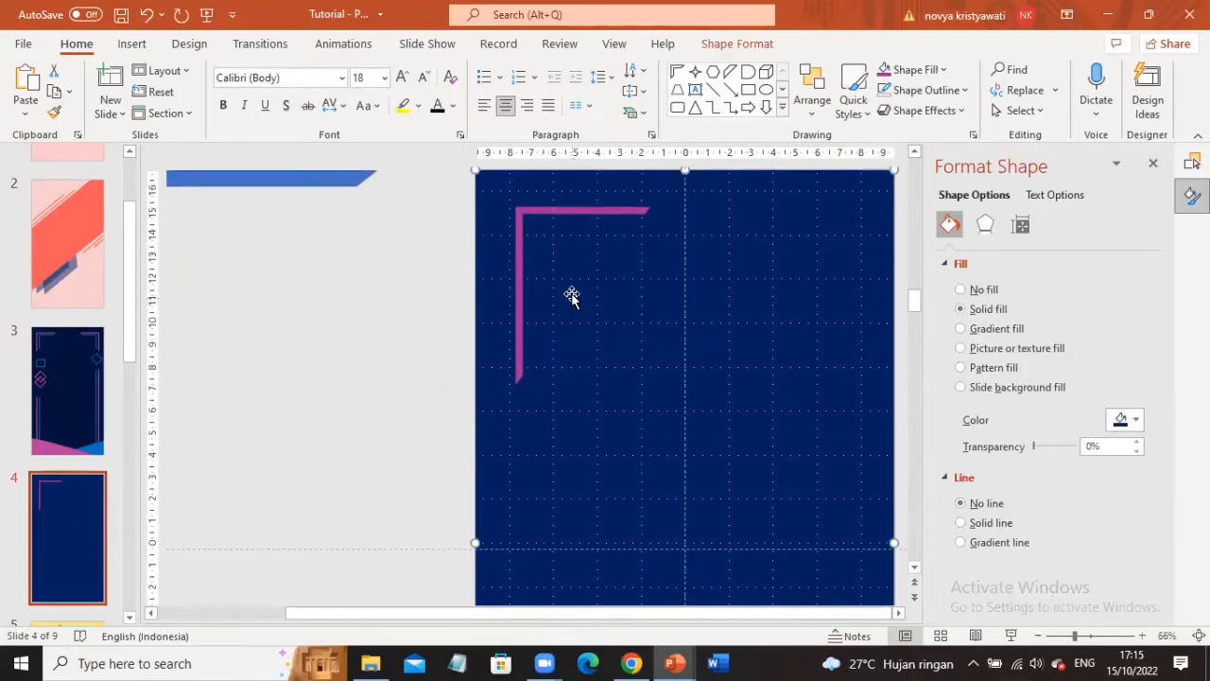
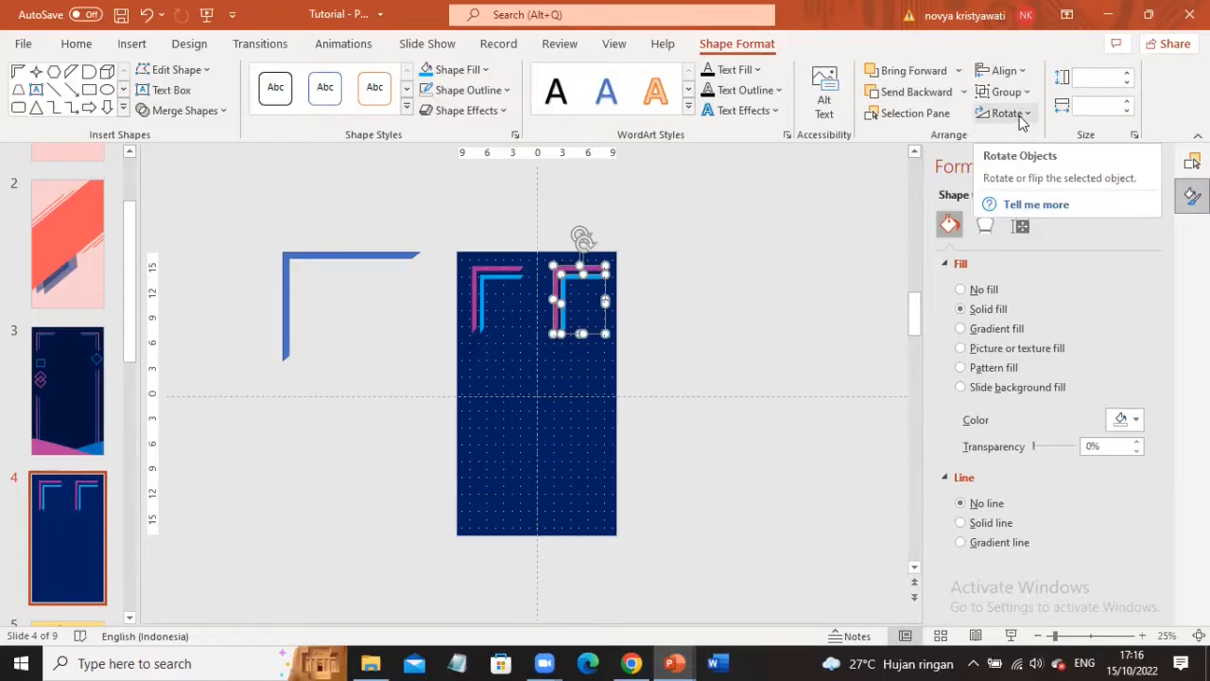
- Flip the copied pair of half frames horizontally and fit the blue one inside the magenta one in the slide's upper-right corner
click(1022, 121)
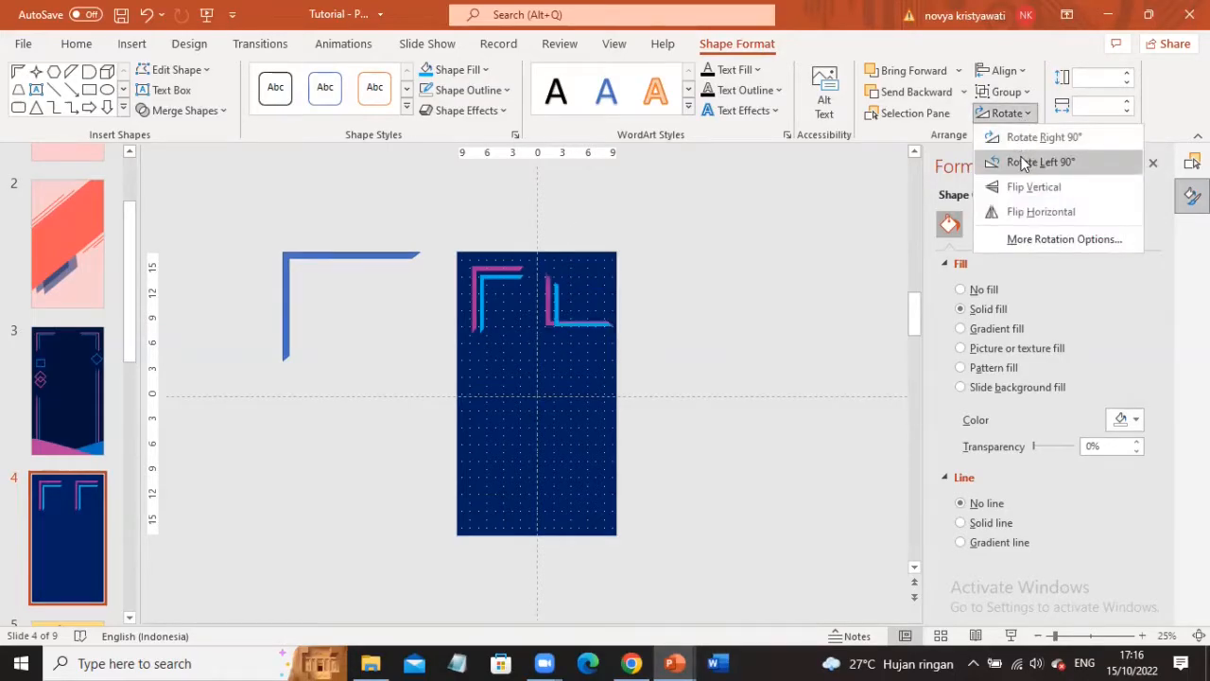
click(1013, 215)
click(638, 289)
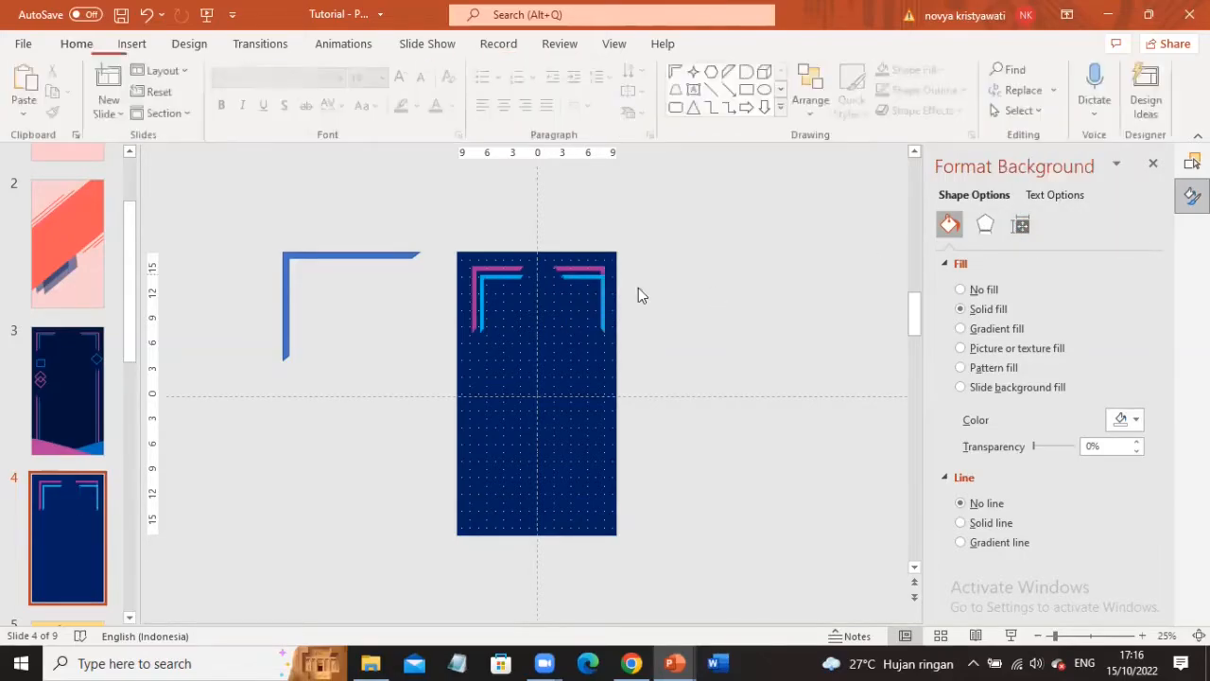
click(589, 276)
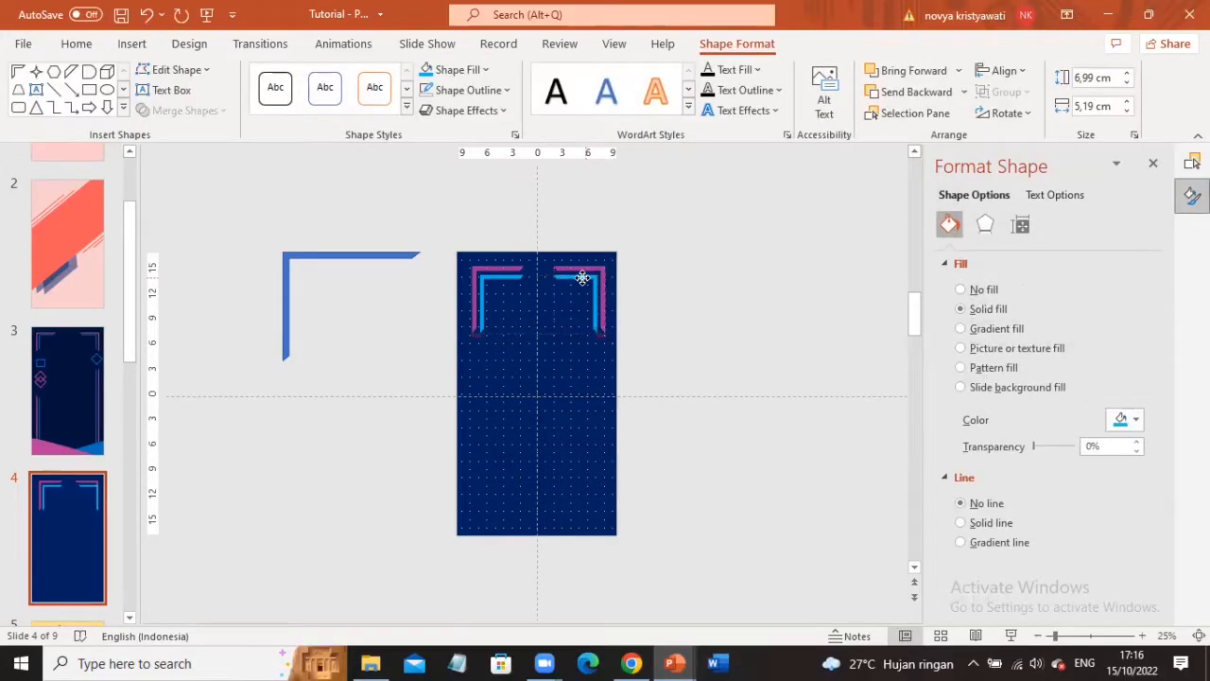
click(716, 277)
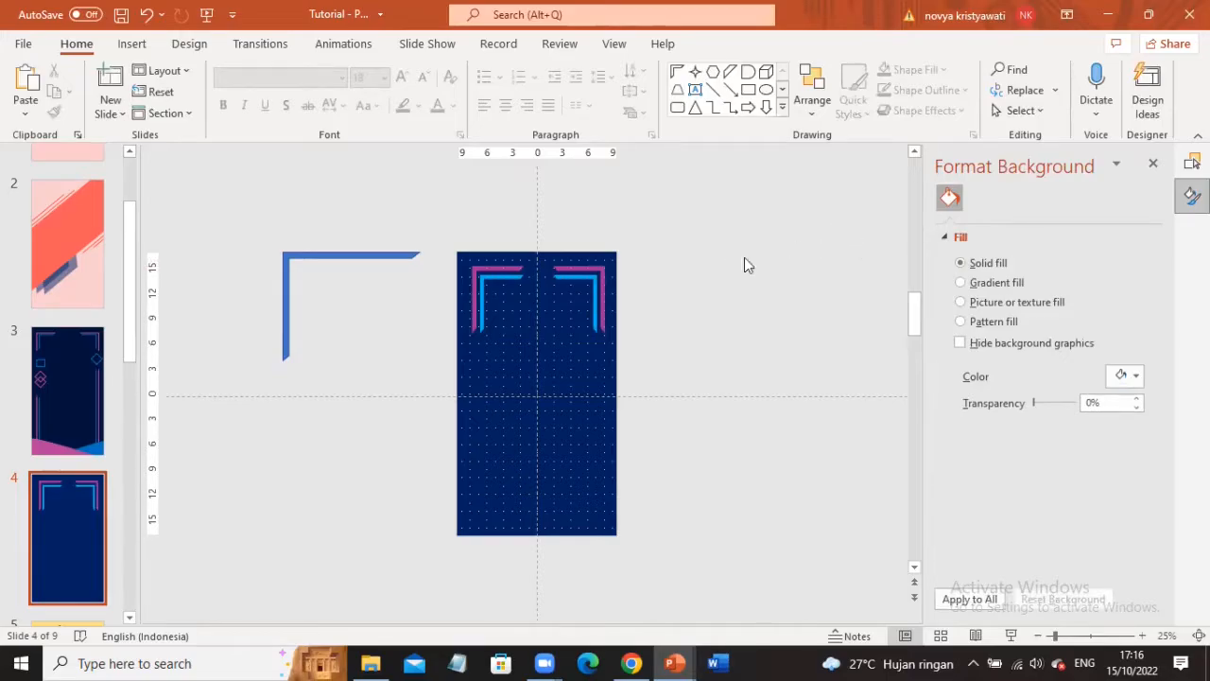
- Check the design on slide 3 and delete the spare blue half frame lying beside slide 4
scroll(691, 320, down, 1)
scroll(691, 327, up, 2)
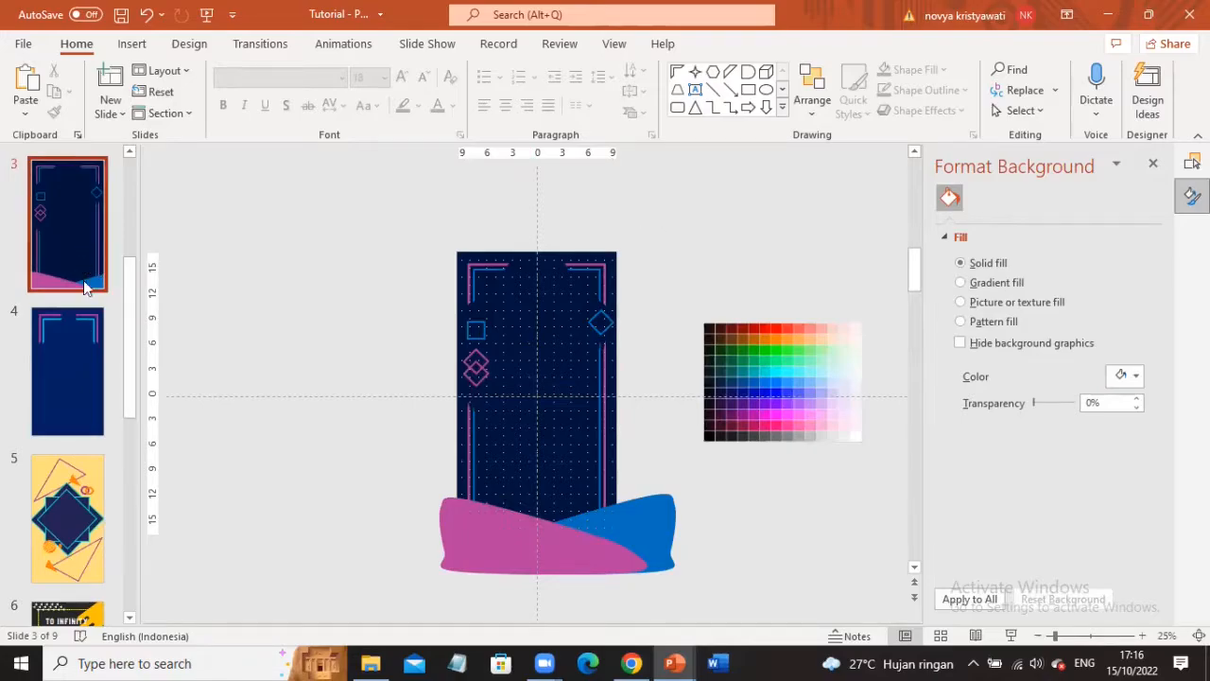
click(86, 332)
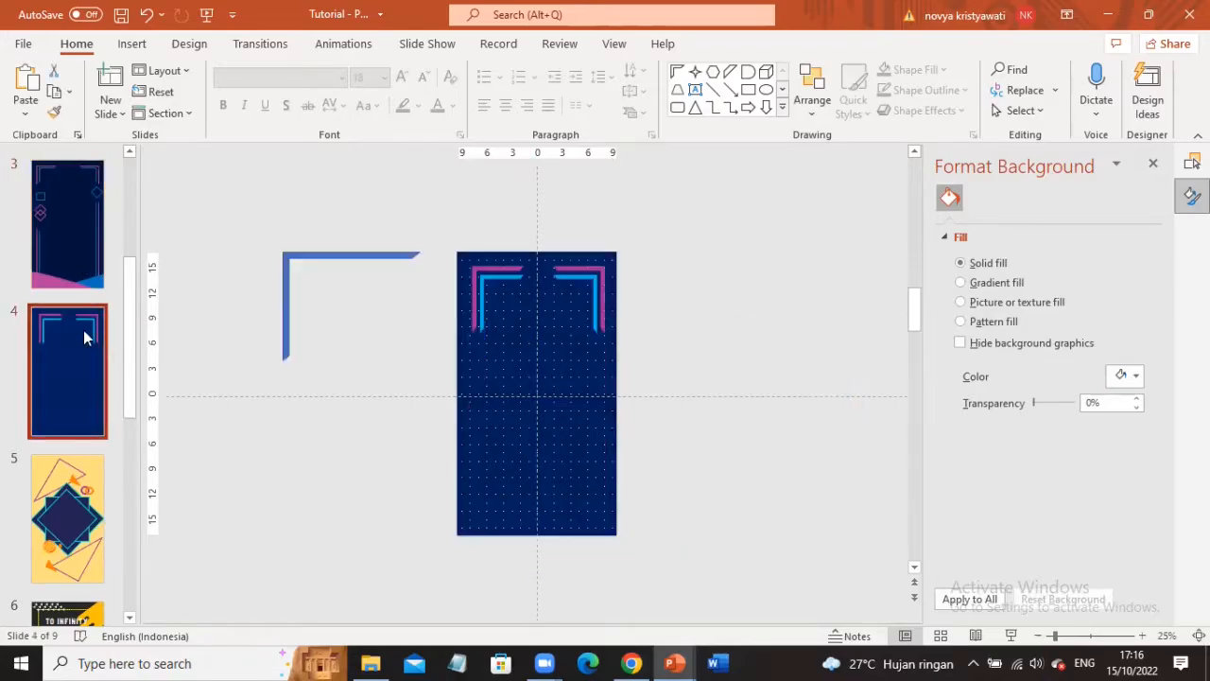
click(340, 257)
key(Delete)
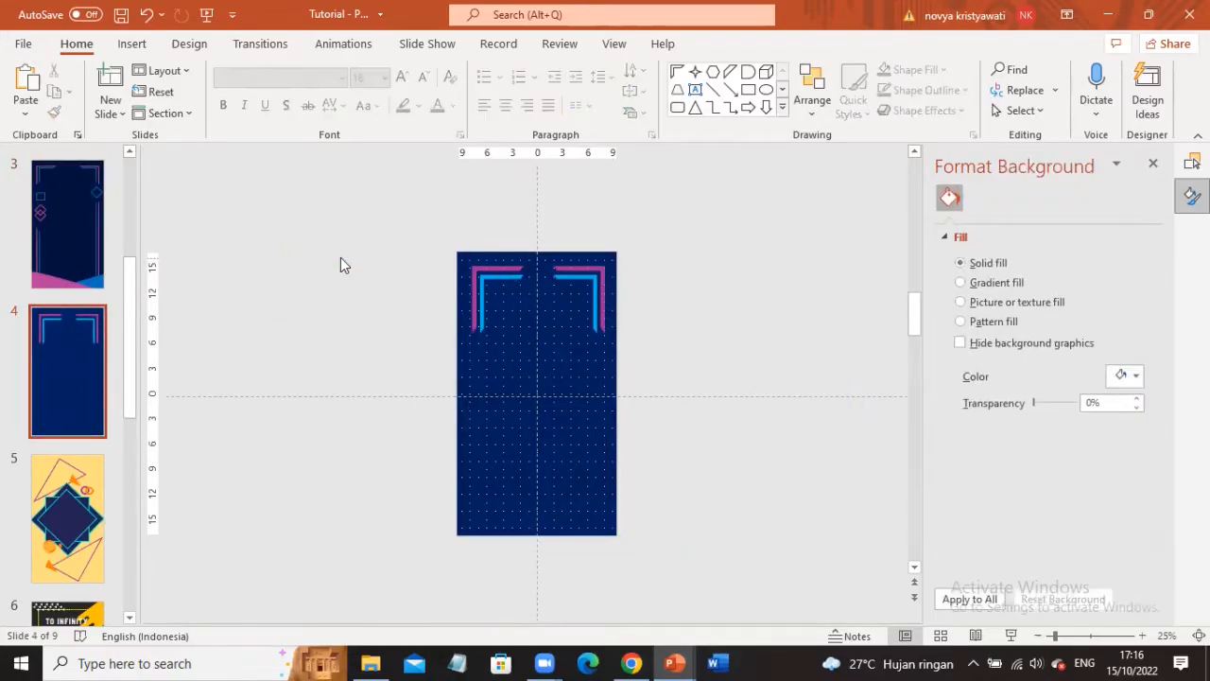
- Select all four upper corner half frames and place a copy of them near the slide's lower edge
click(505, 268)
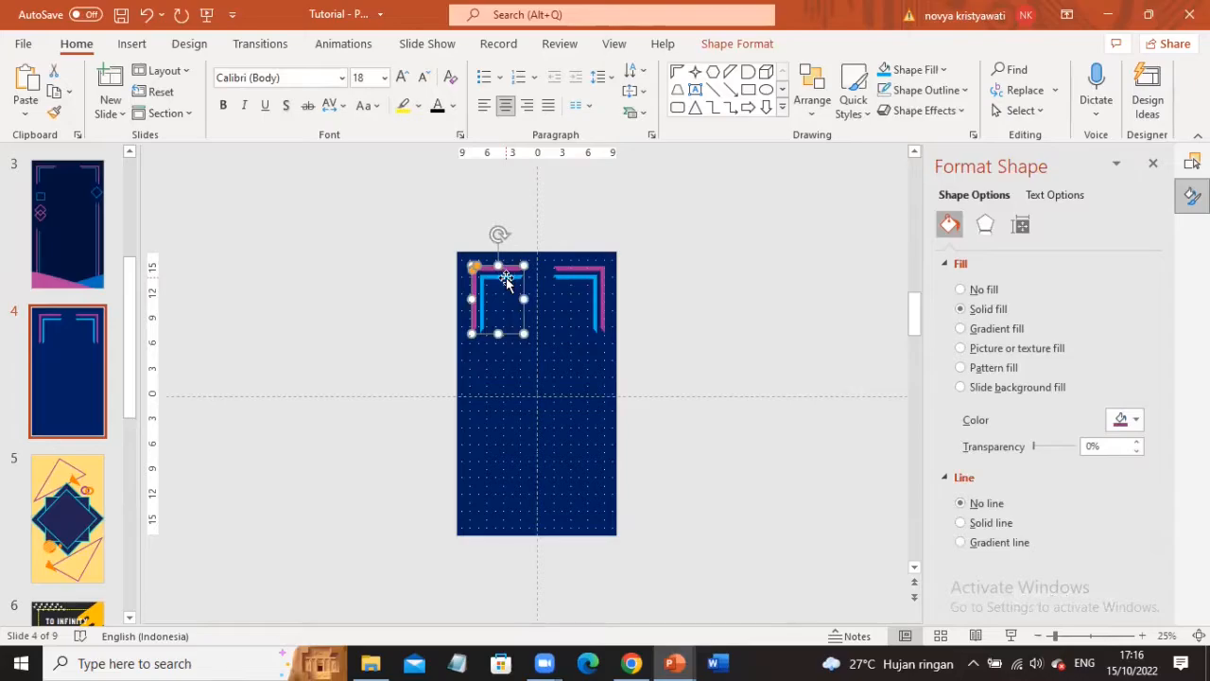
shift+click(560, 270)
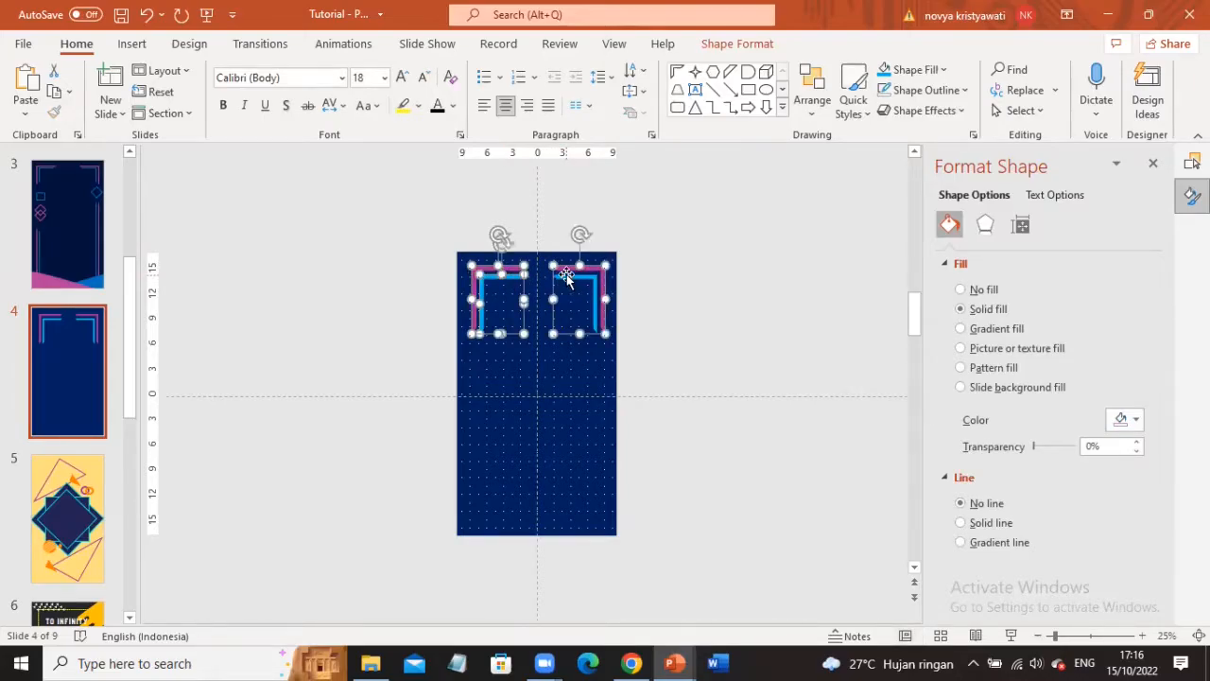
shift+click(565, 277)
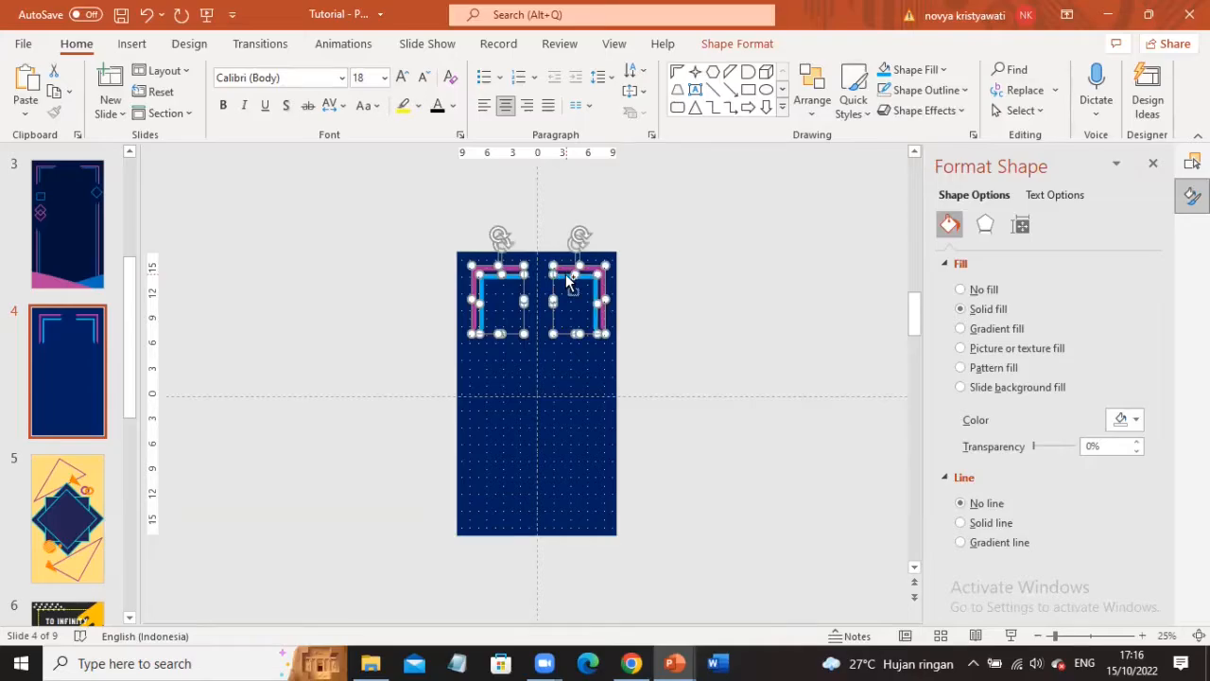
ctrl+drag(567, 279, 591, 467)
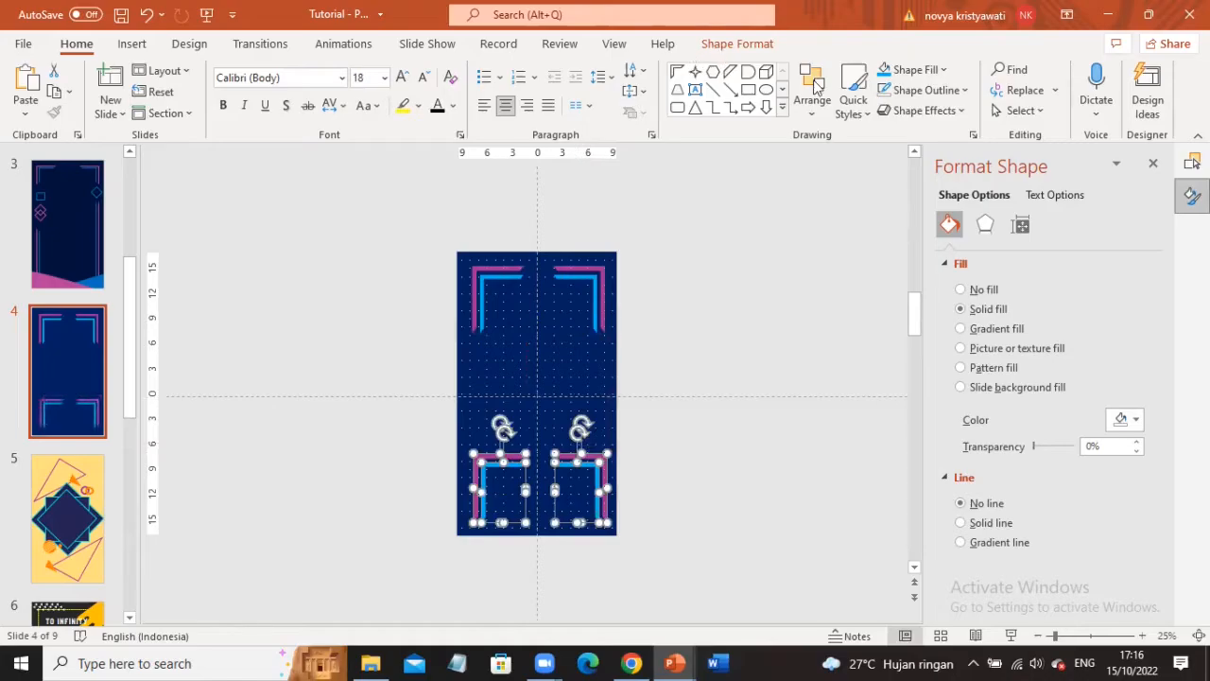
- Flip the four copied half frames vertically
click(757, 49)
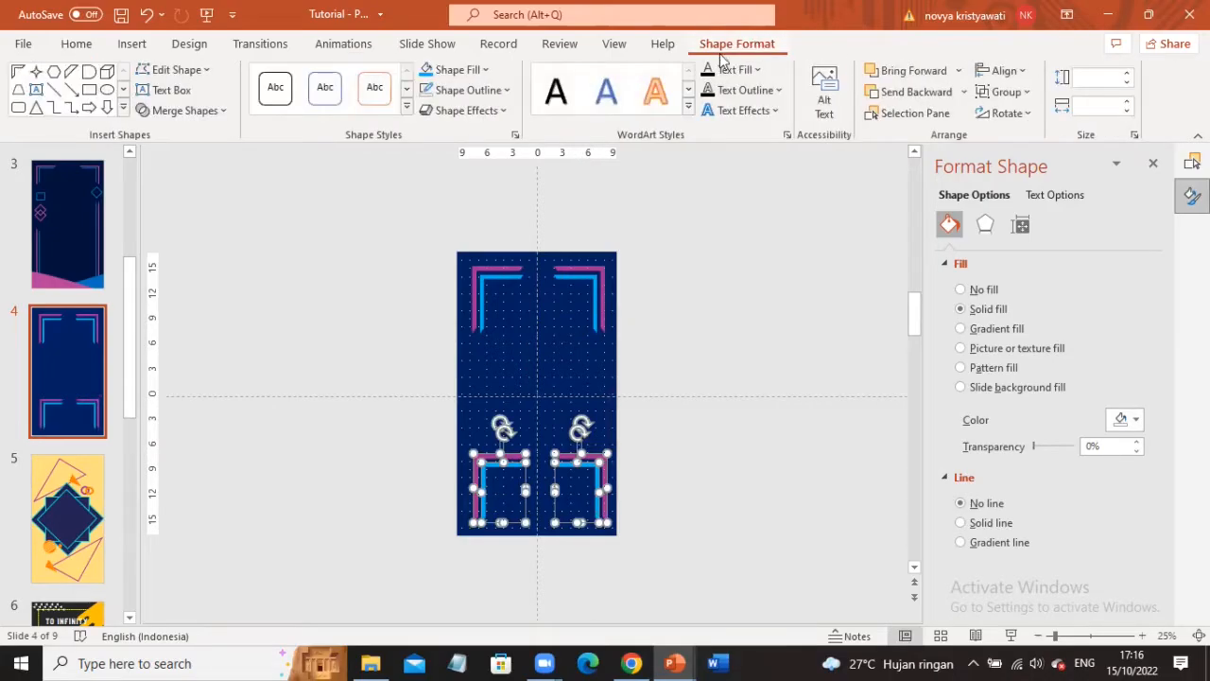
click(1008, 113)
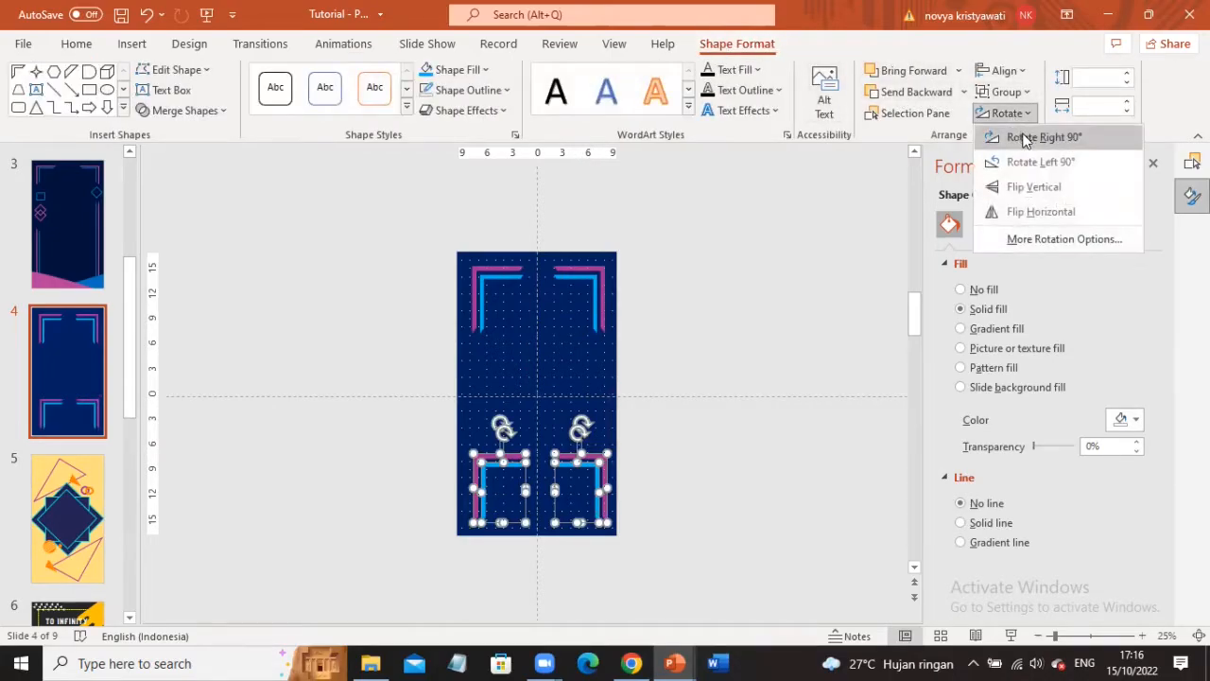
click(1023, 192)
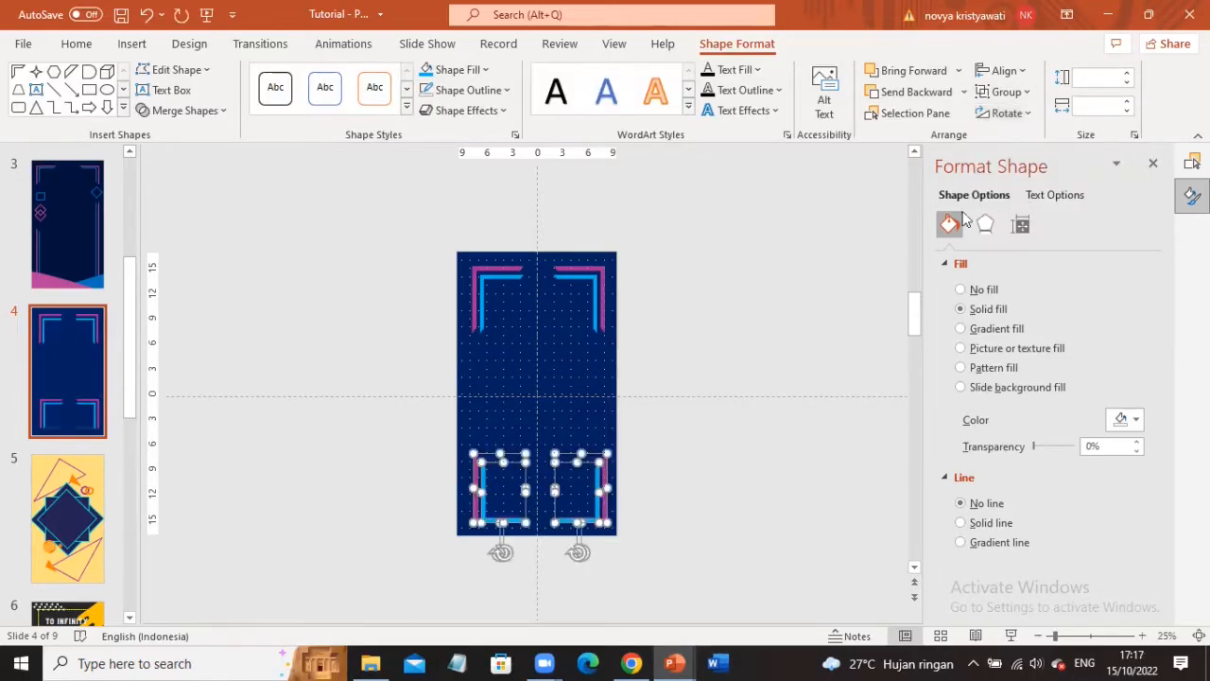
click(713, 337)
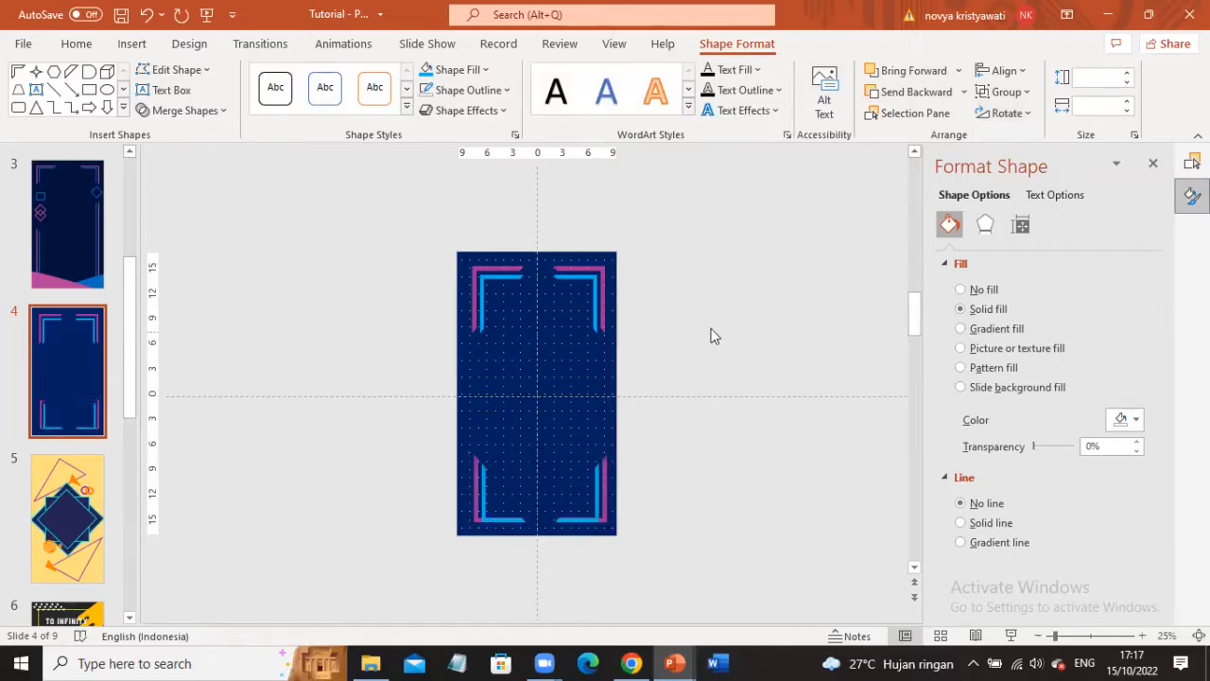
- Move the lower-left blue half frame up so it sits inside the magenta one
click(506, 521)
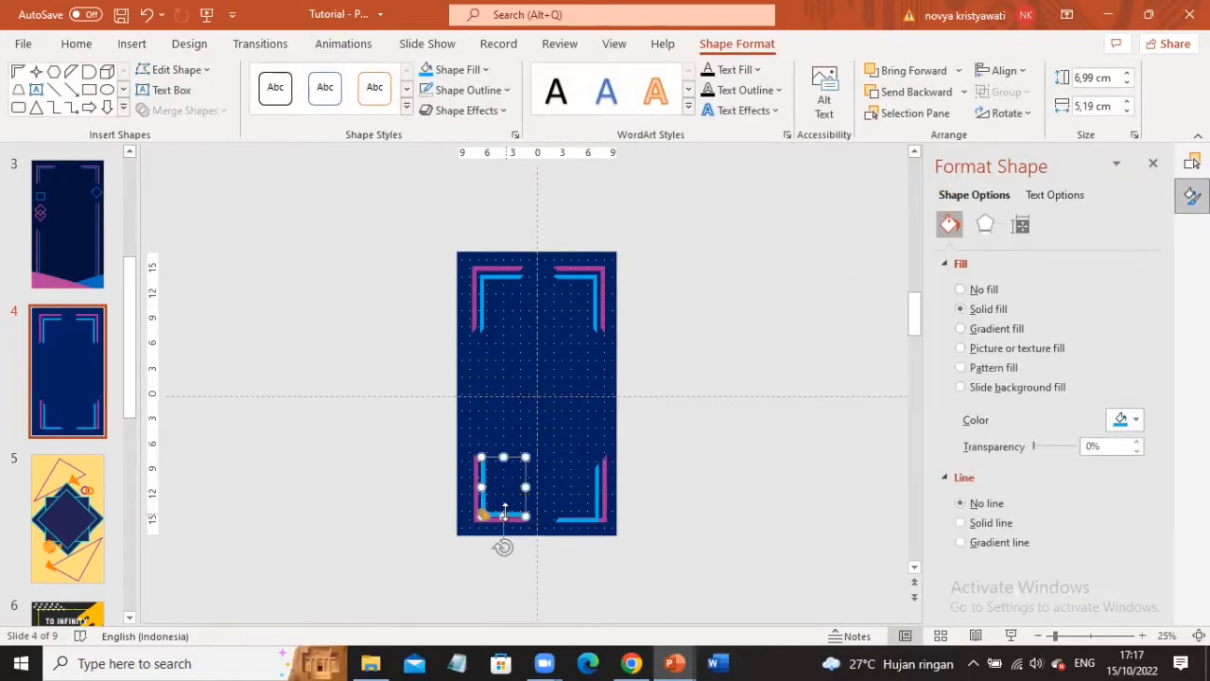
key(Delete)
key(ctrl+z)
click(507, 510)
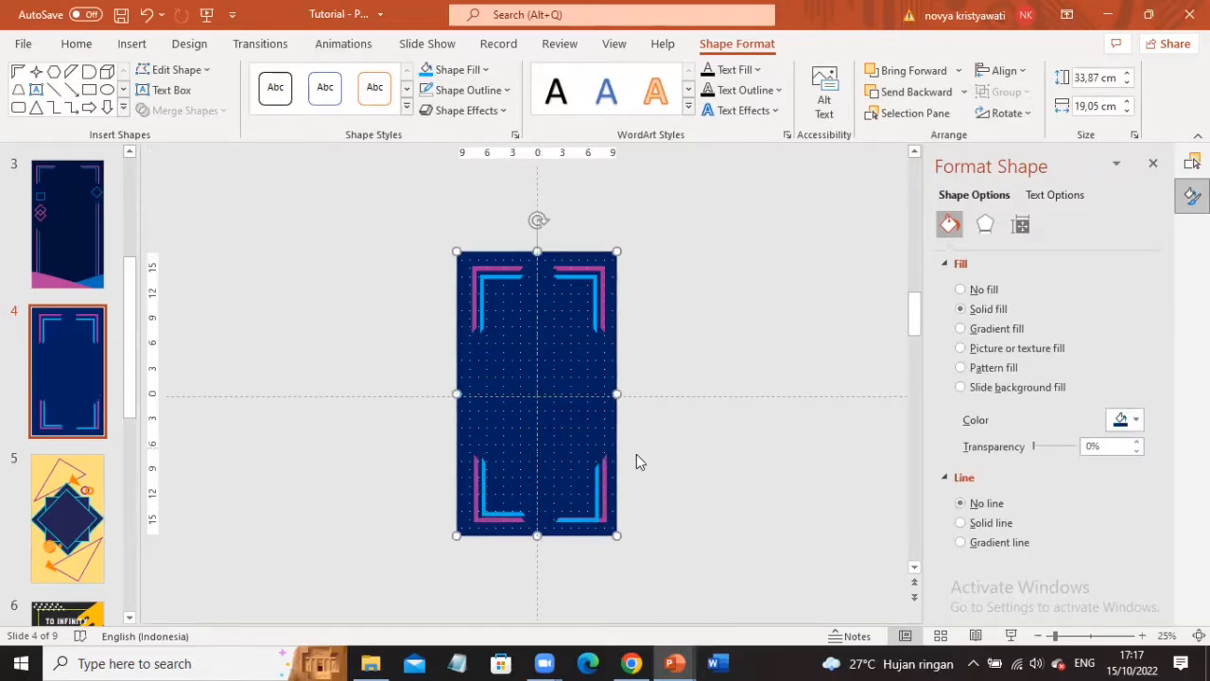
ctrl+scroll(605, 461, up, 3)
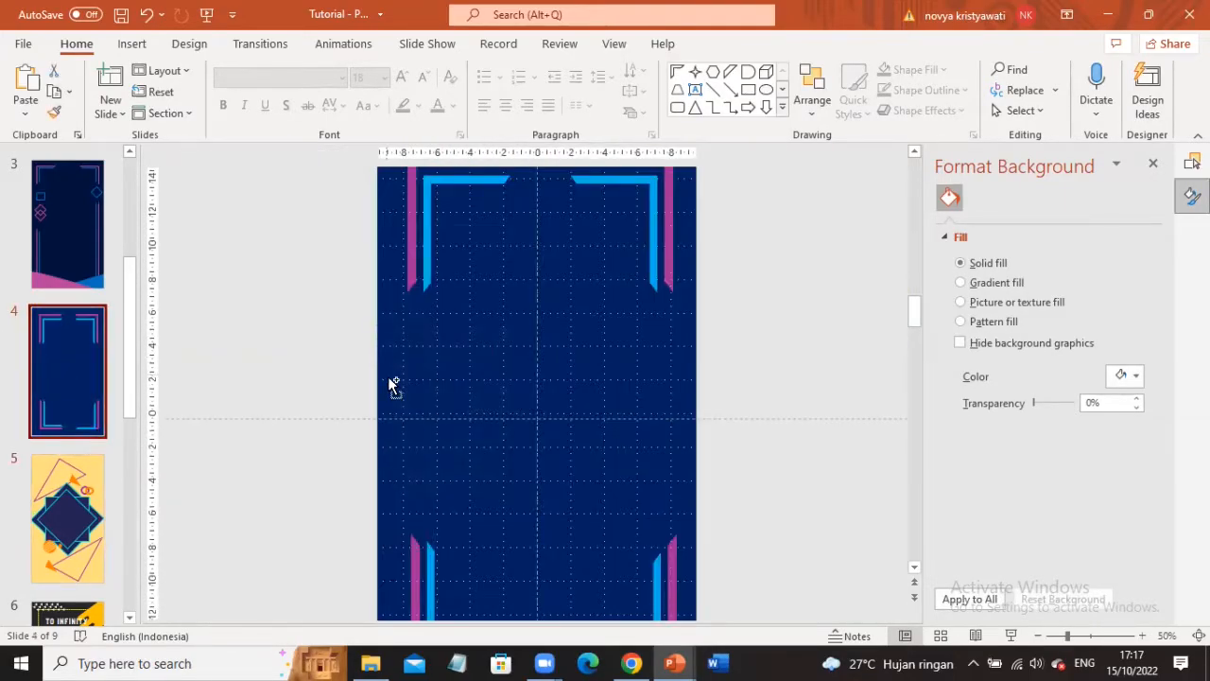
ctrl+scroll(395, 384, down, 2)
click(452, 497)
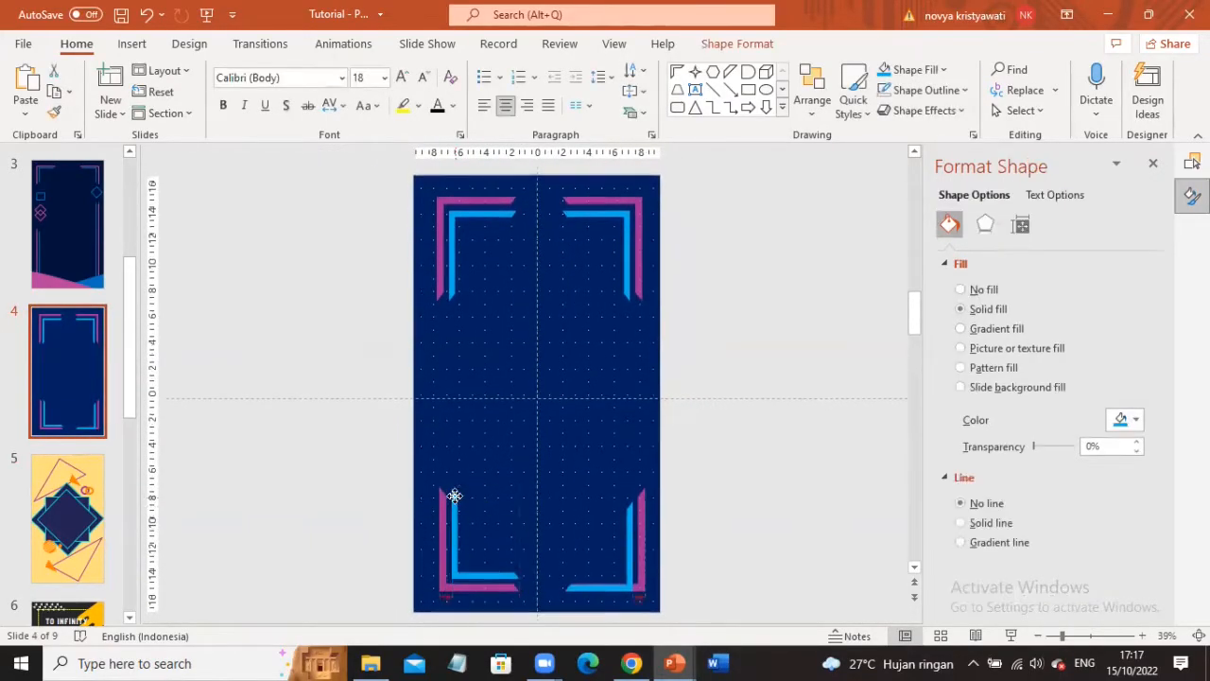
scroll(460, 501, down, 2)
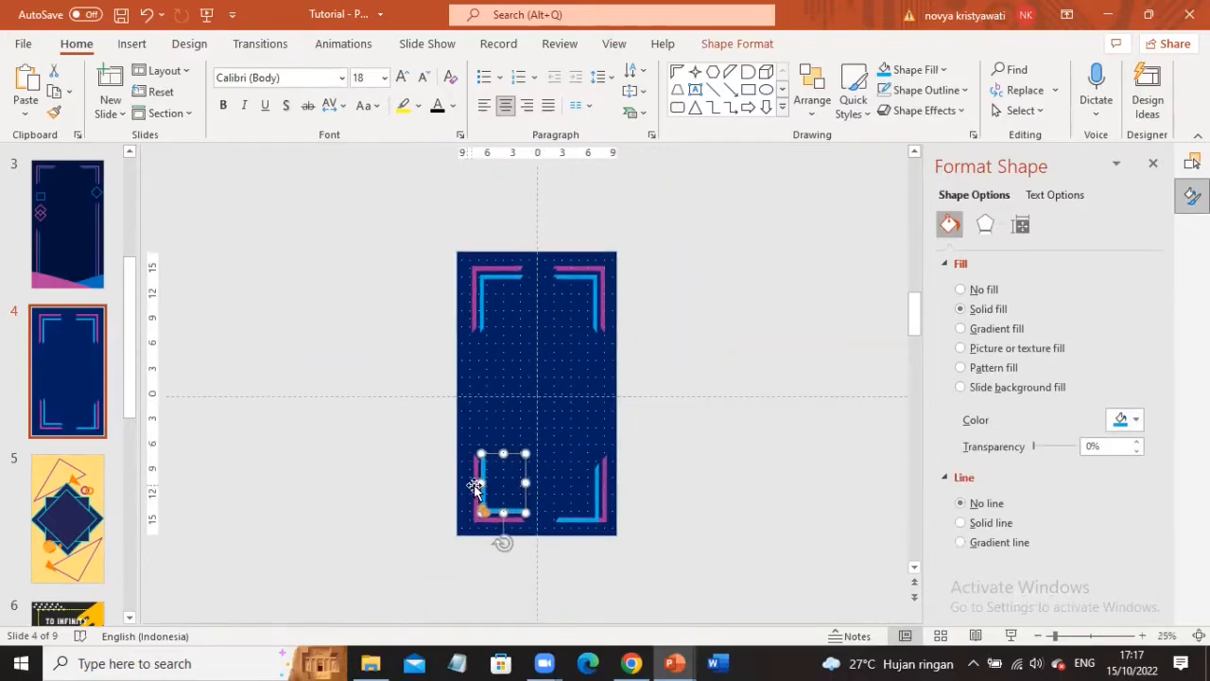
- Move the lower-right blue half frame up and inward so it sits inside its magenta half frame
click(576, 518)
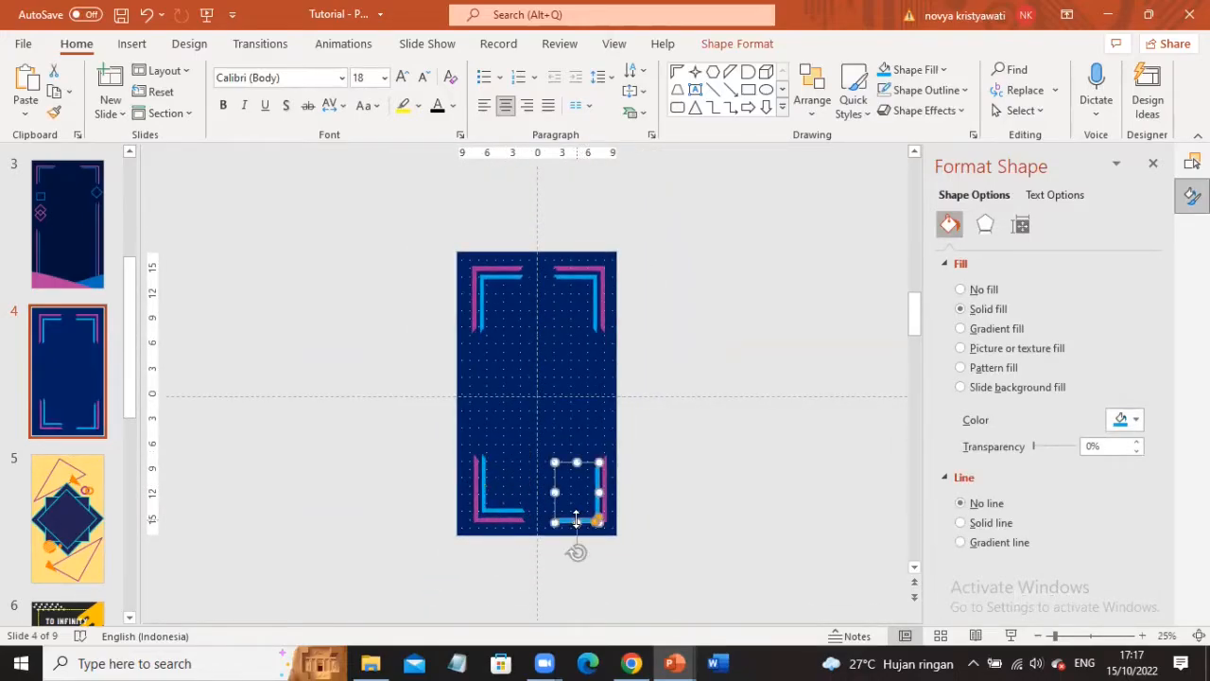
drag(565, 521, 563, 510)
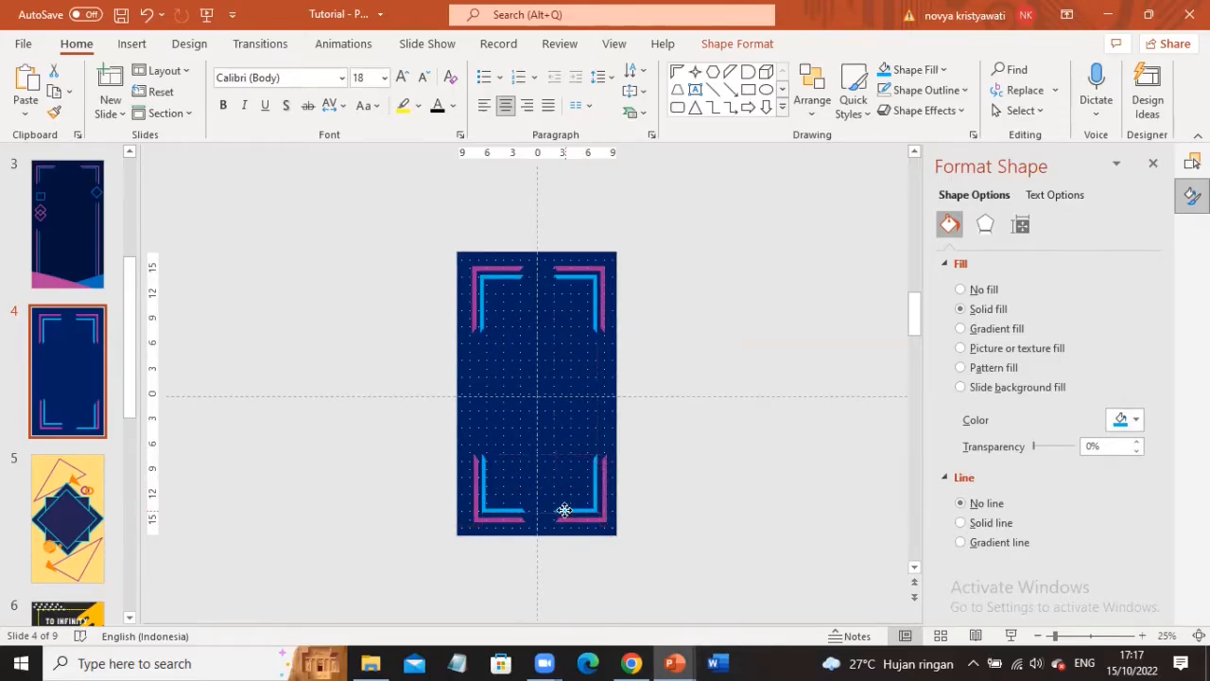
click(564, 509)
- Fine-tune the lower-left blue half frame's position to line up with the upper-left and lower-right blue frames
click(513, 510)
drag(512, 510, 512, 509)
drag(516, 510, 514, 509)
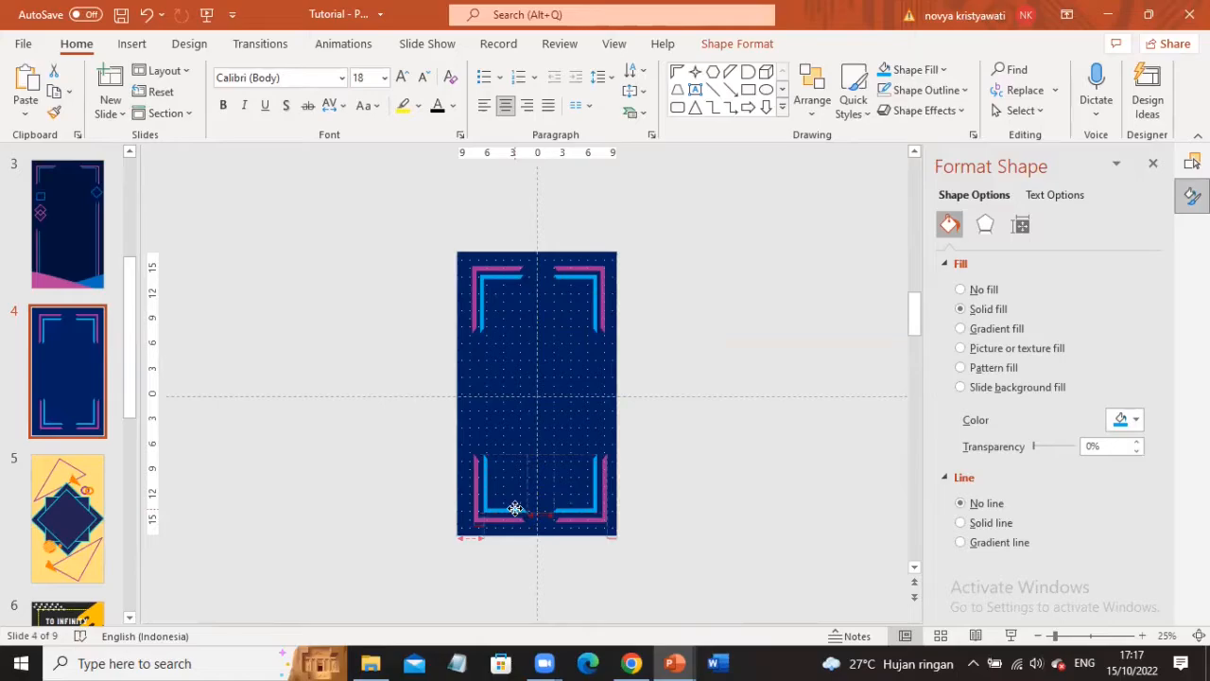
drag(516, 508, 511, 508)
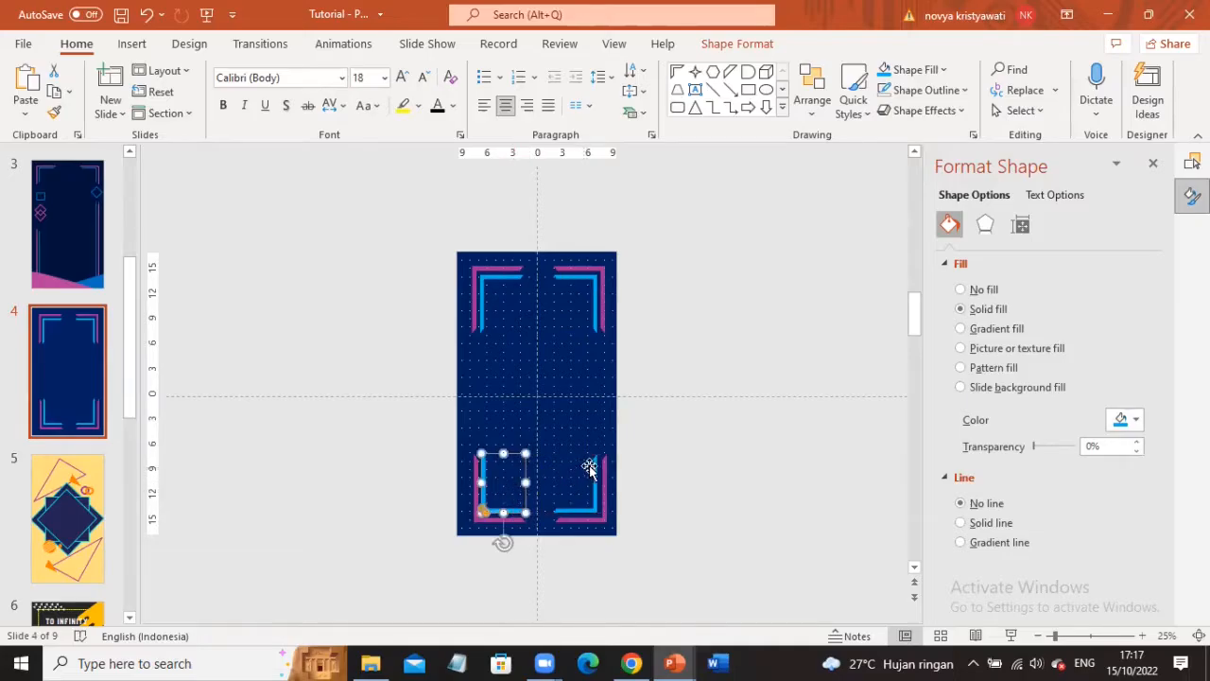
- Set the height of the lower-right magenta half frame to 8.2 cm
click(715, 319)
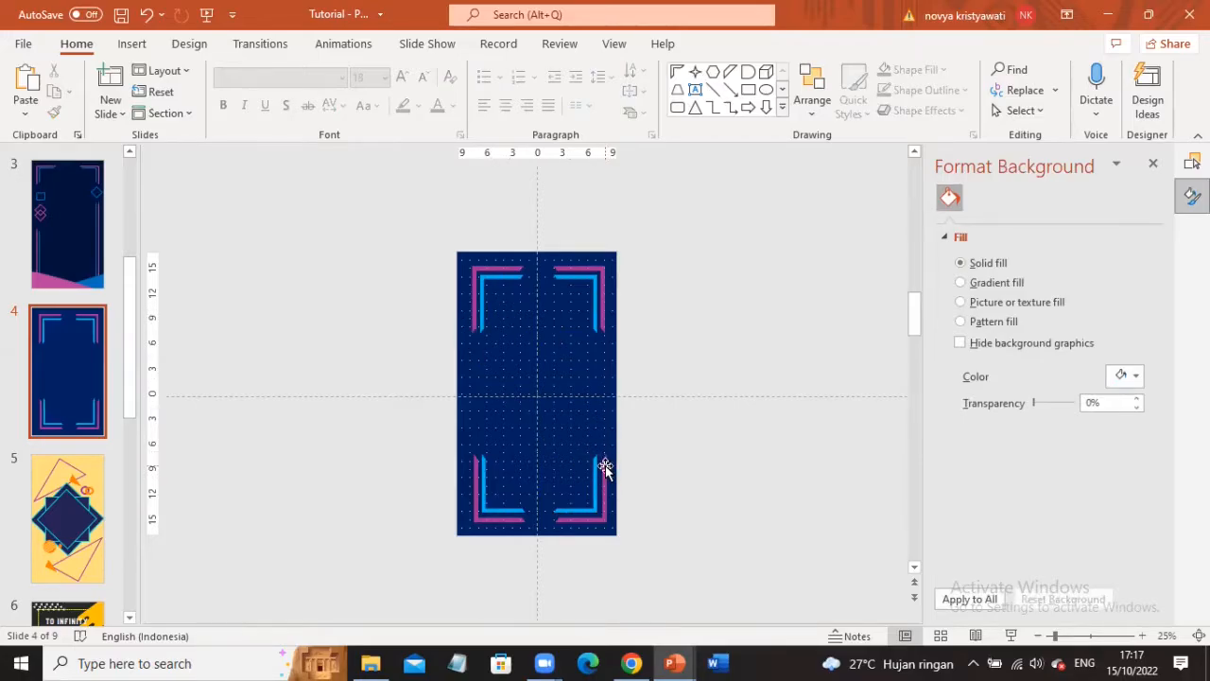
click(605, 467)
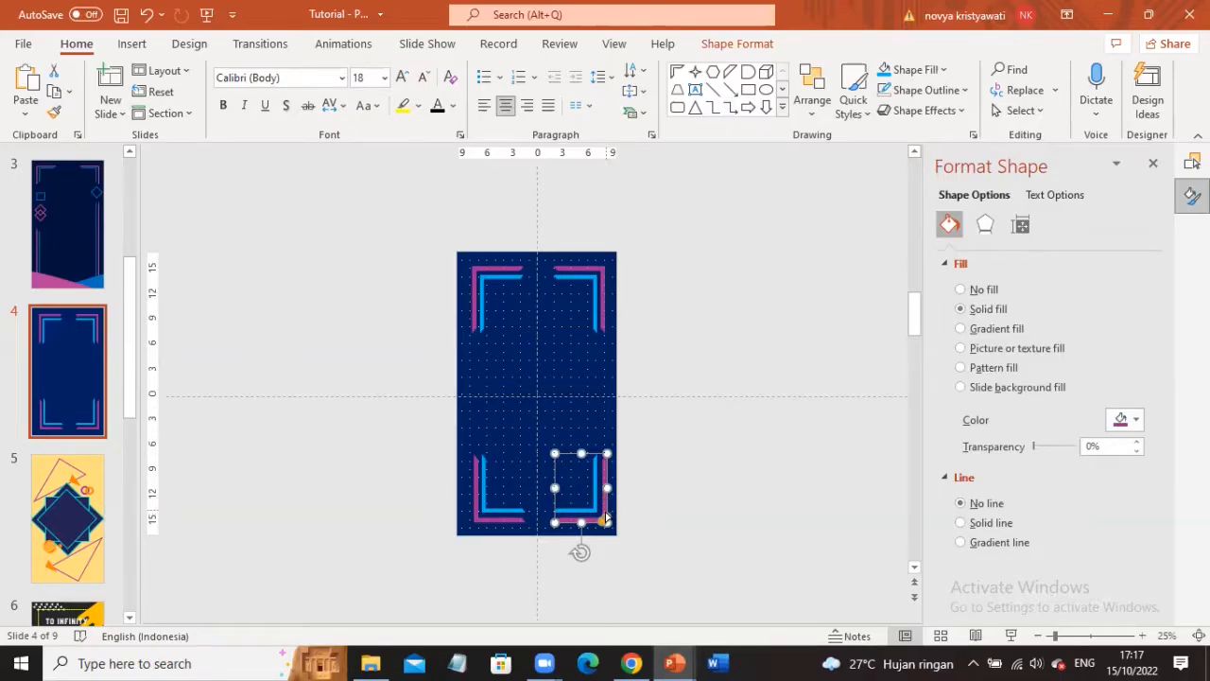
ctrl+scroll(605, 518, up, 3)
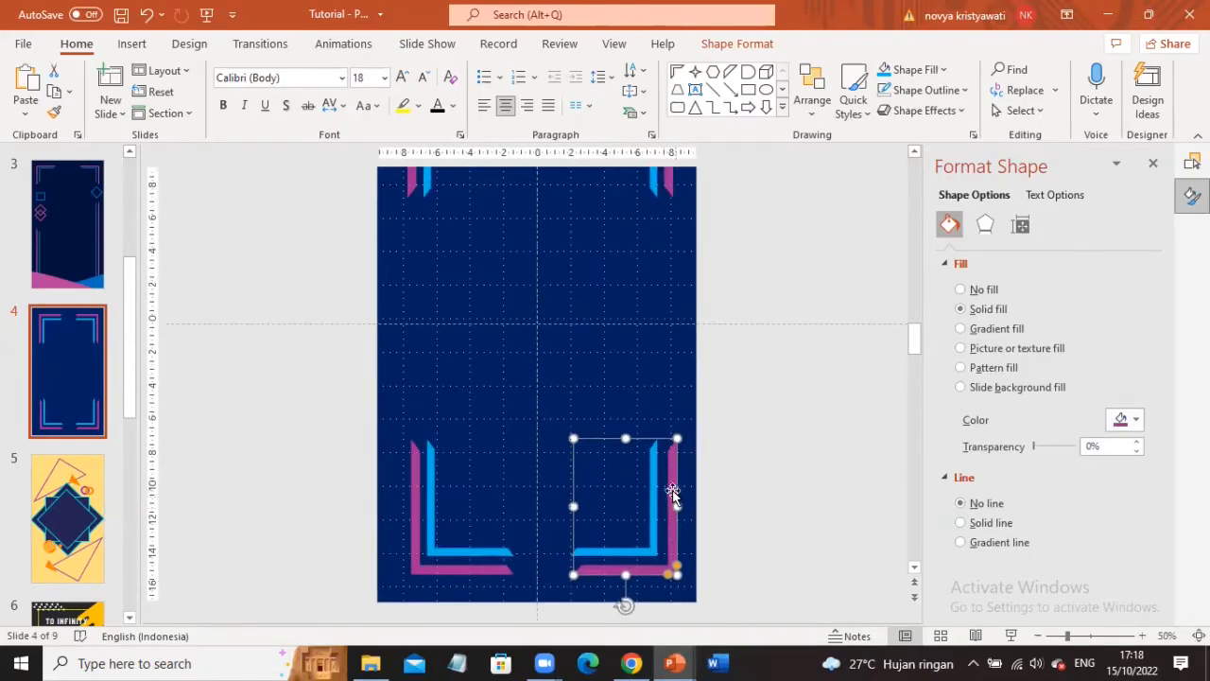
click(718, 44)
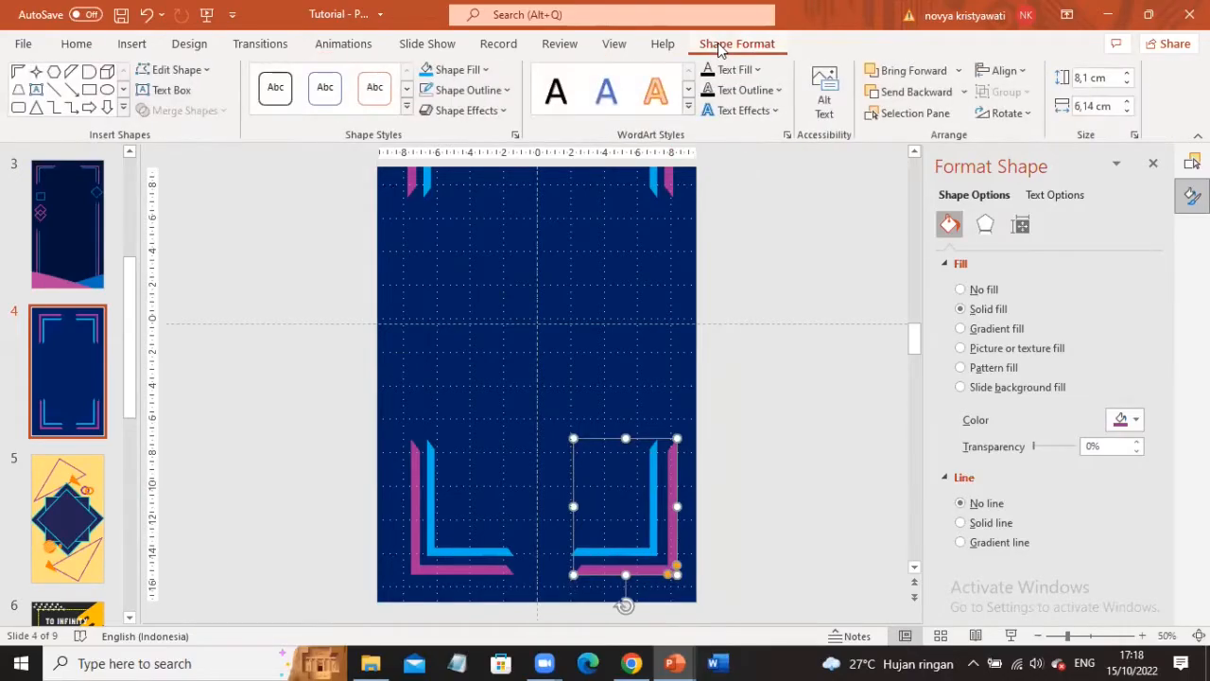
click(1126, 74)
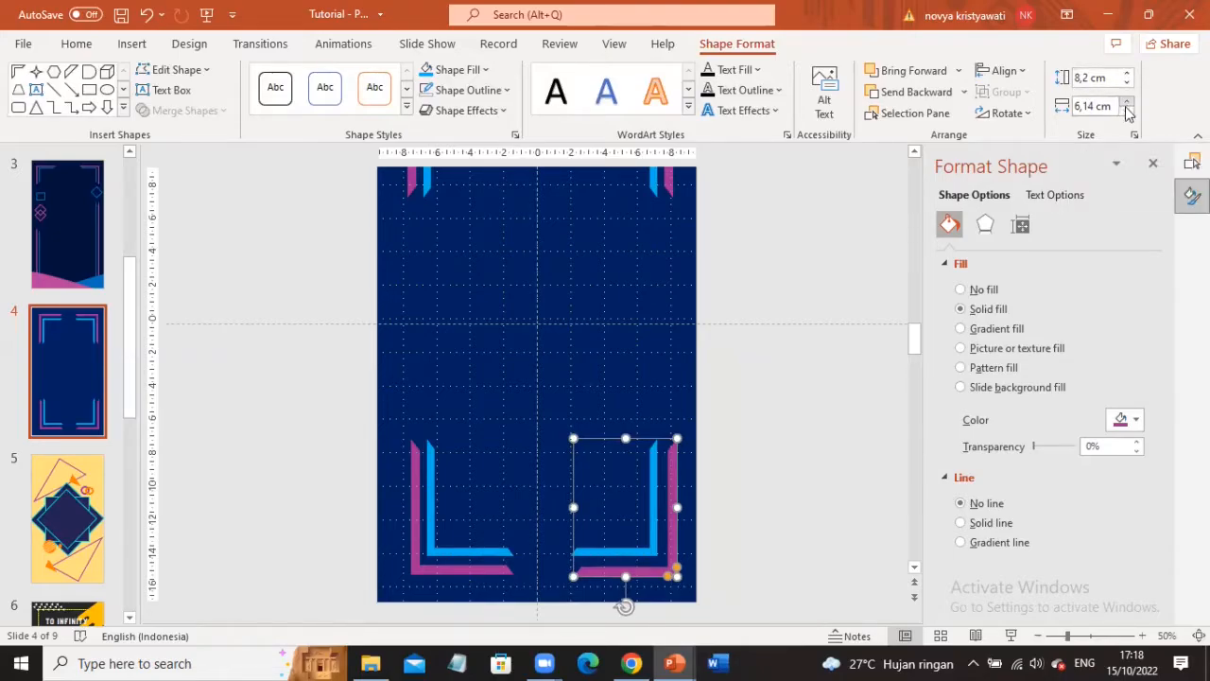
scroll(791, 356, down, 2)
click(790, 356)
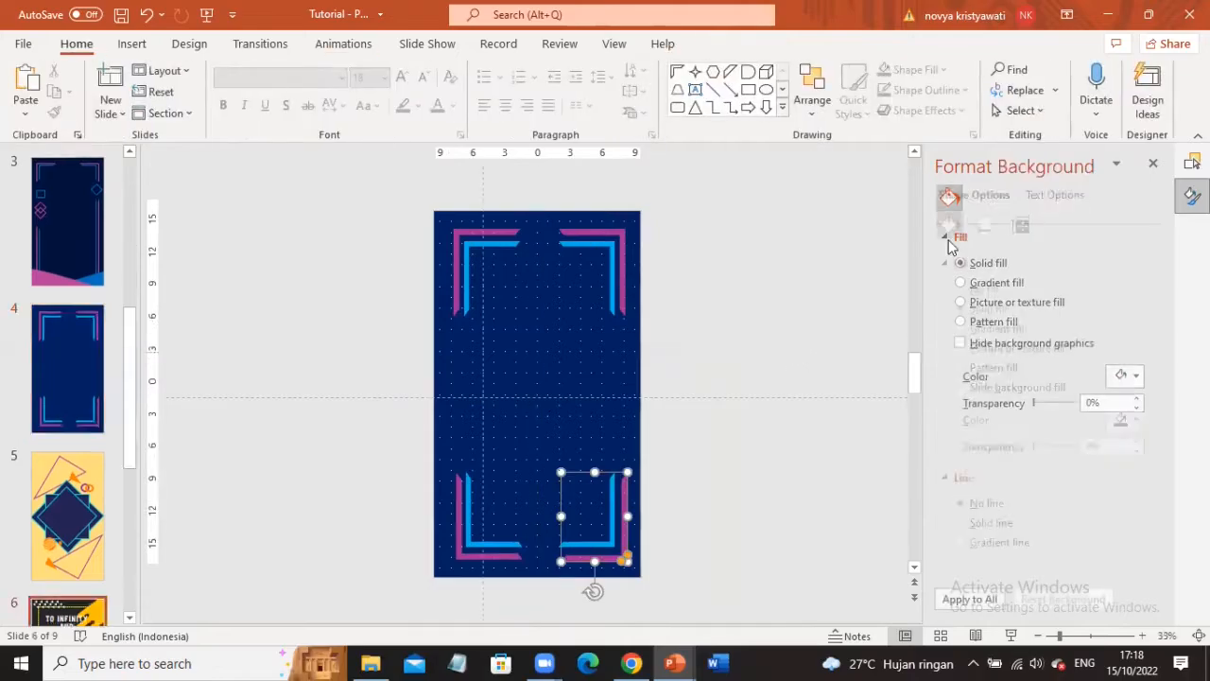
scroll(614, 387, down, 5)
click(95, 251)
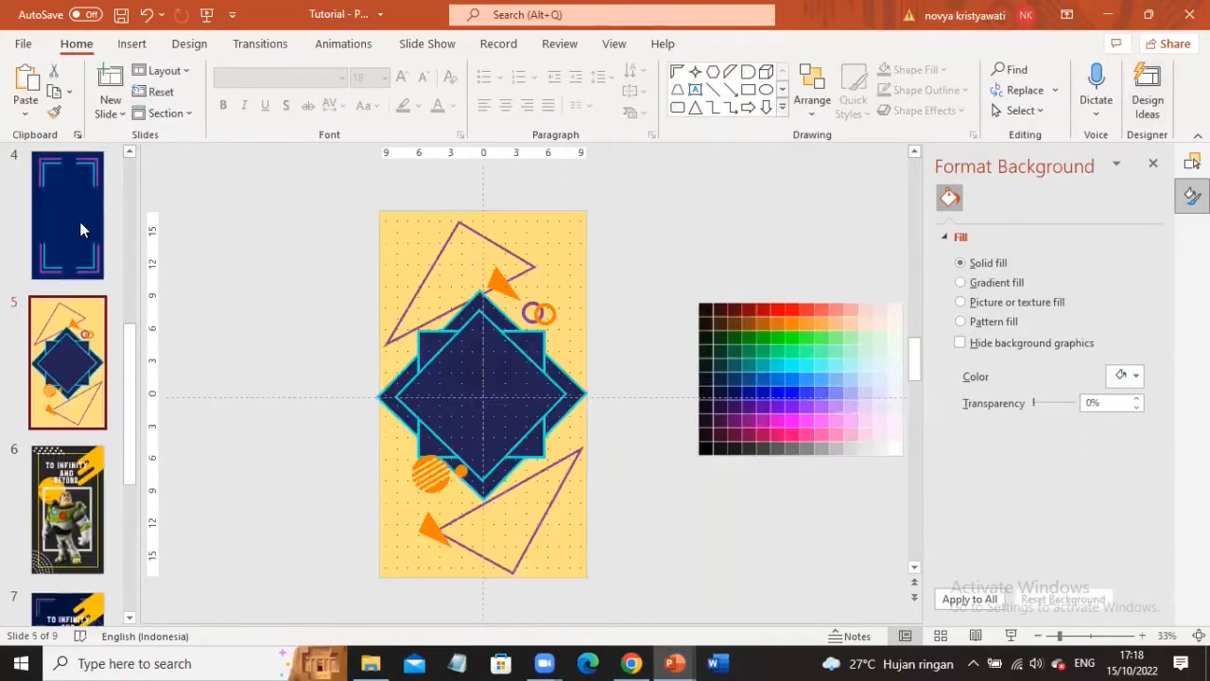
click(81, 229)
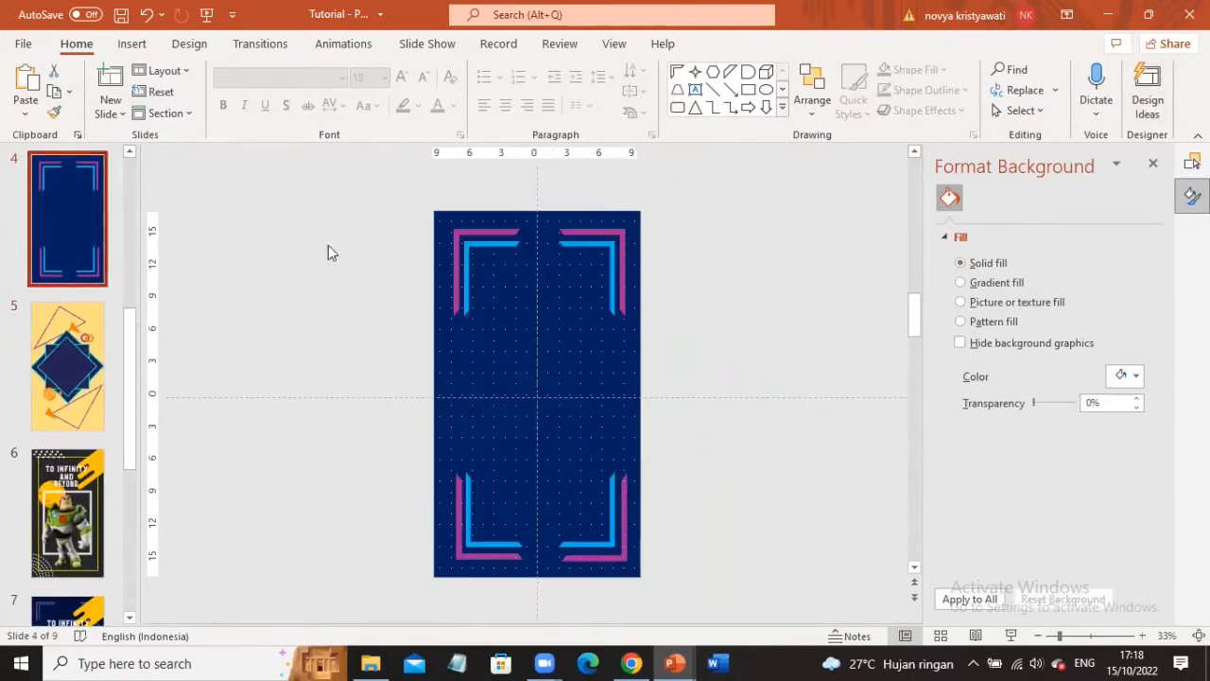
- Nudge the lower-right magenta half frame slightly inward, then set its height to 8.1 cm and its width to 6.3 cm
click(624, 508)
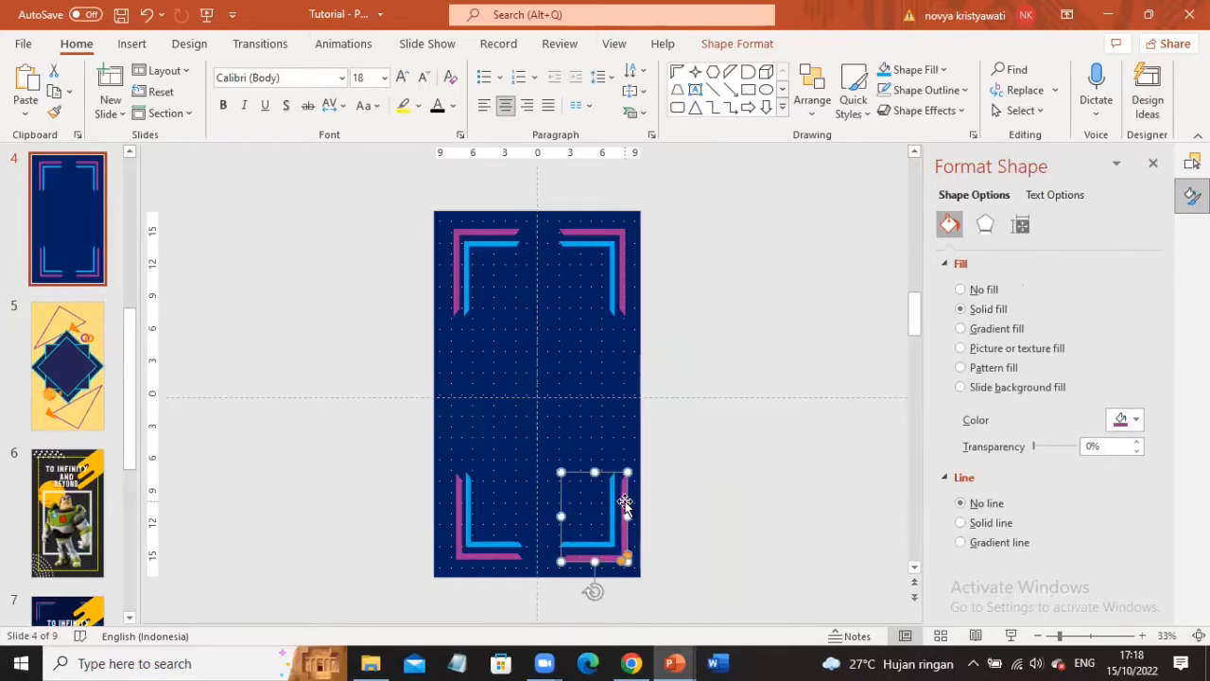
drag(625, 499, 622, 497)
click(737, 44)
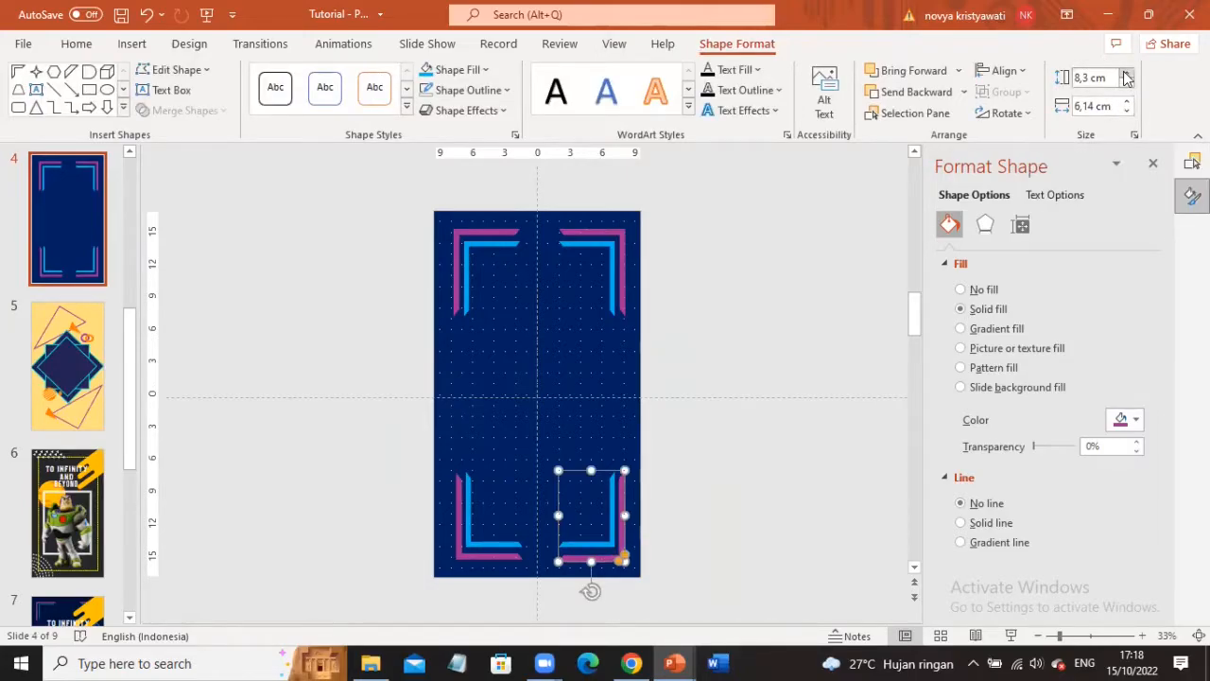
click(1126, 84)
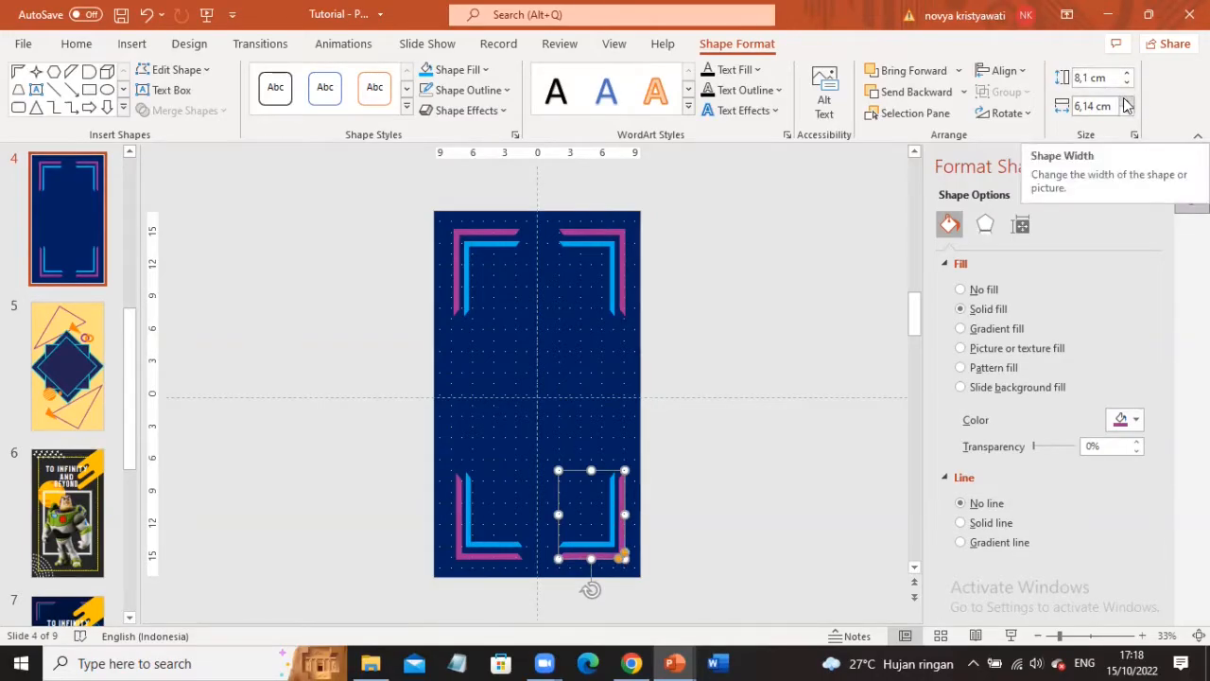
click(1126, 101)
click(1126, 101)
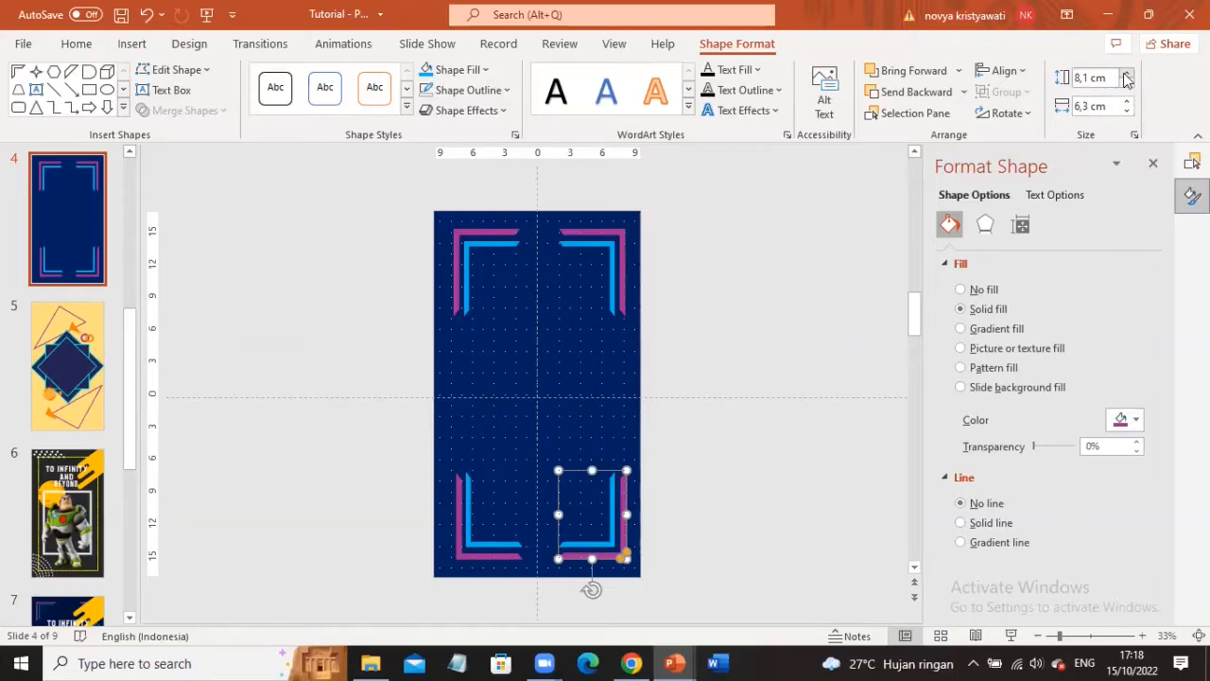
- Increase the lower-right magenta half frame's height to 10 cm and move it up so its lower bar is back on the slide
click(1126, 78)
click(1126, 78)
click(1126, 78)
click(1126, 78)
click(1126, 79)
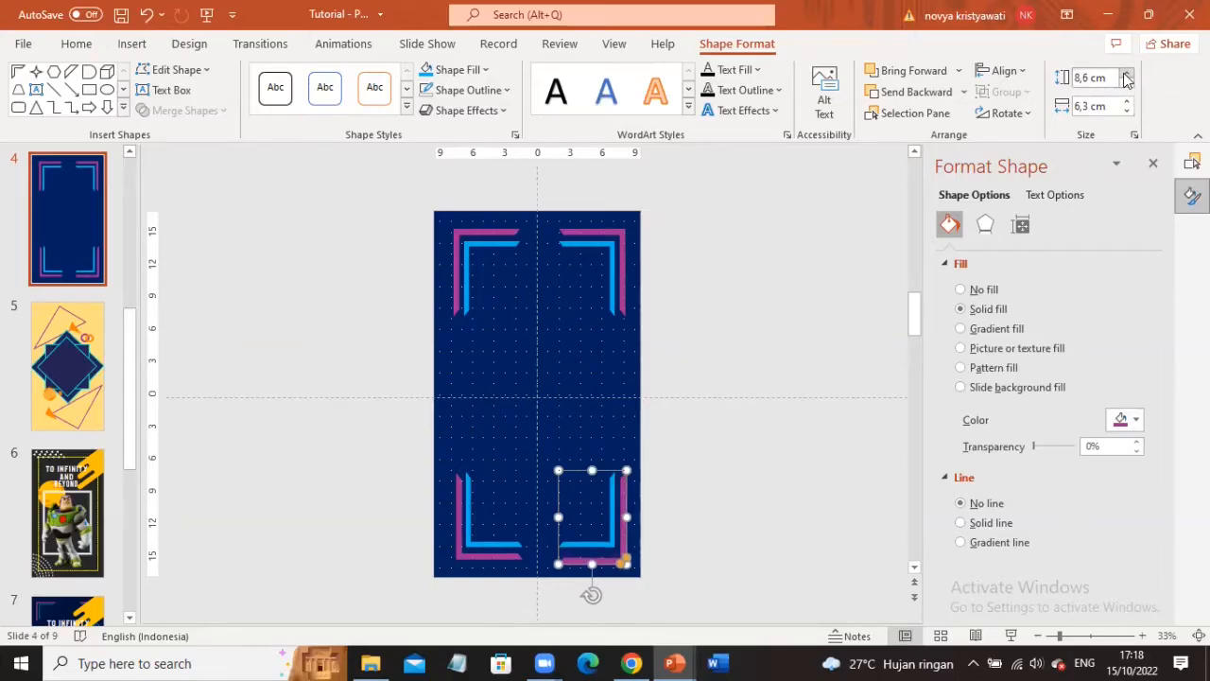
click(1126, 78)
click(1126, 79)
click(1126, 79)
scroll(806, 300, down, 1)
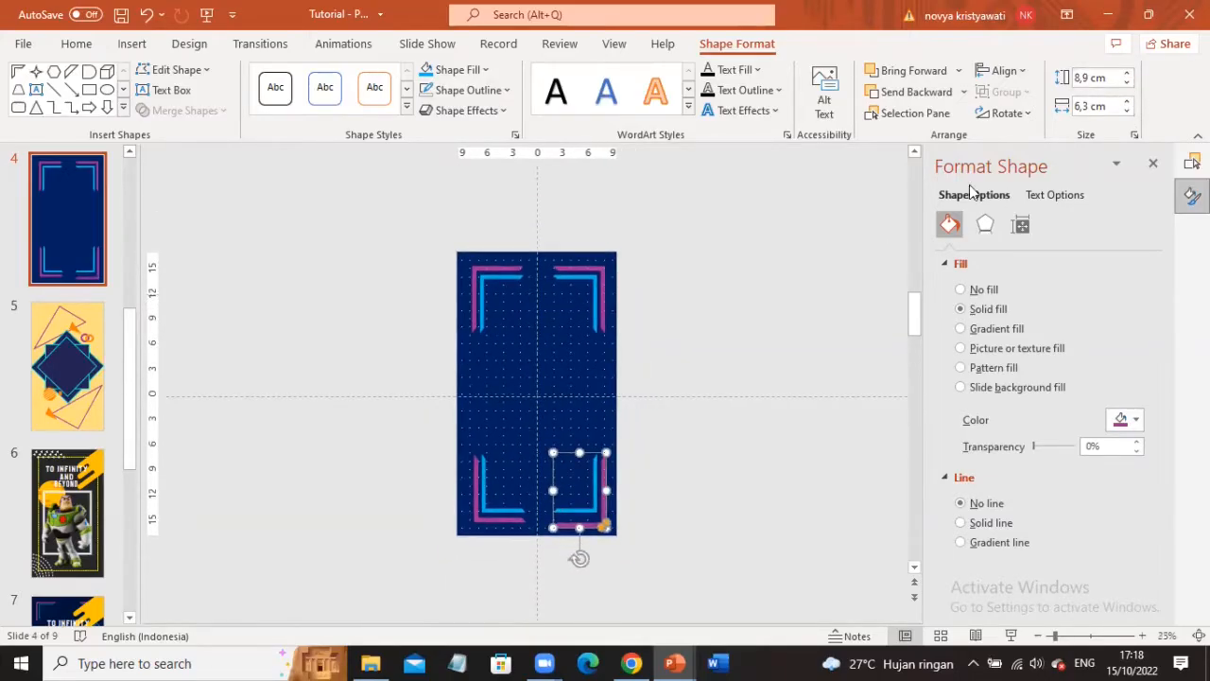
click(1126, 78)
click(1126, 78)
click(1126, 78)
click(1126, 79)
click(1126, 79)
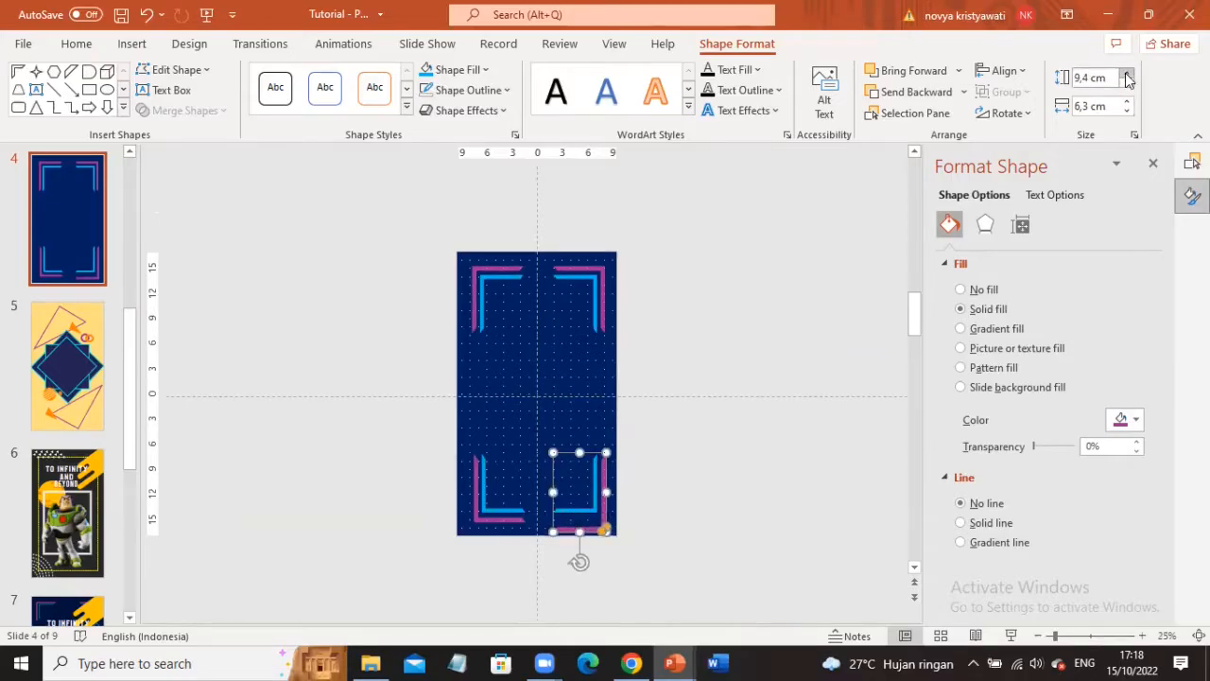
click(1126, 78)
click(1126, 78)
click(1126, 78)
click(1126, 78)
click(1126, 79)
click(1126, 78)
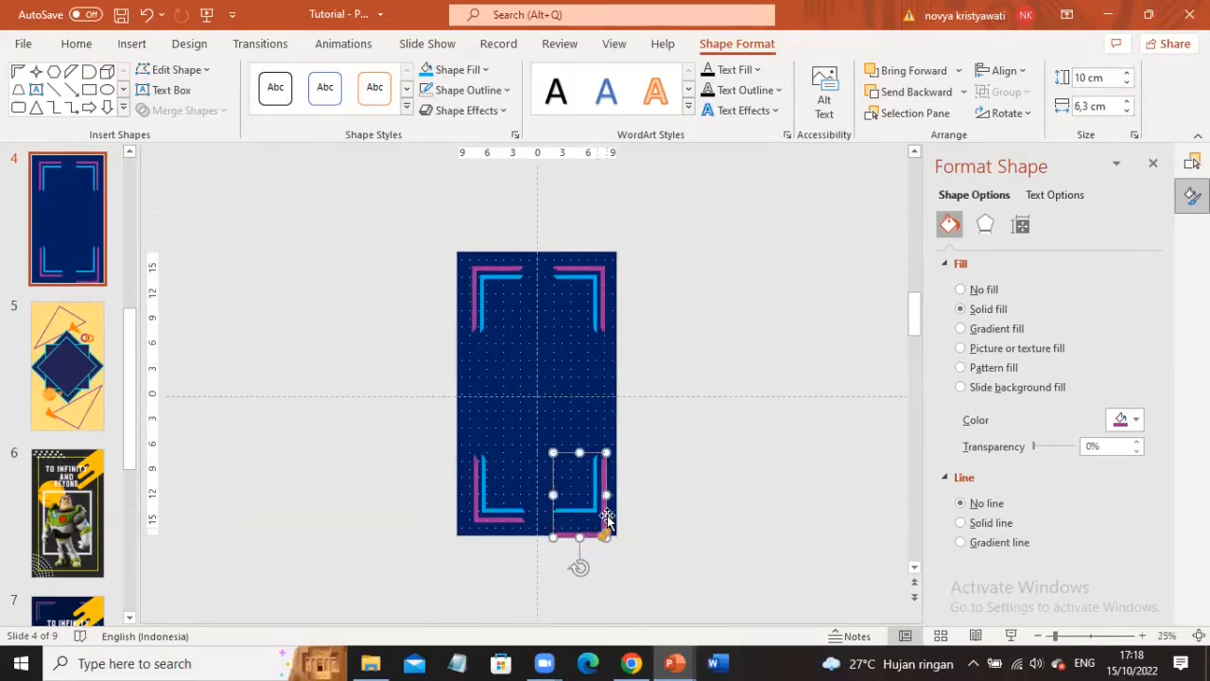
drag(607, 518, 604, 495)
- Lengthen the lower-right magenta half frame to a height of 15 cm
click(1126, 79)
click(1126, 78)
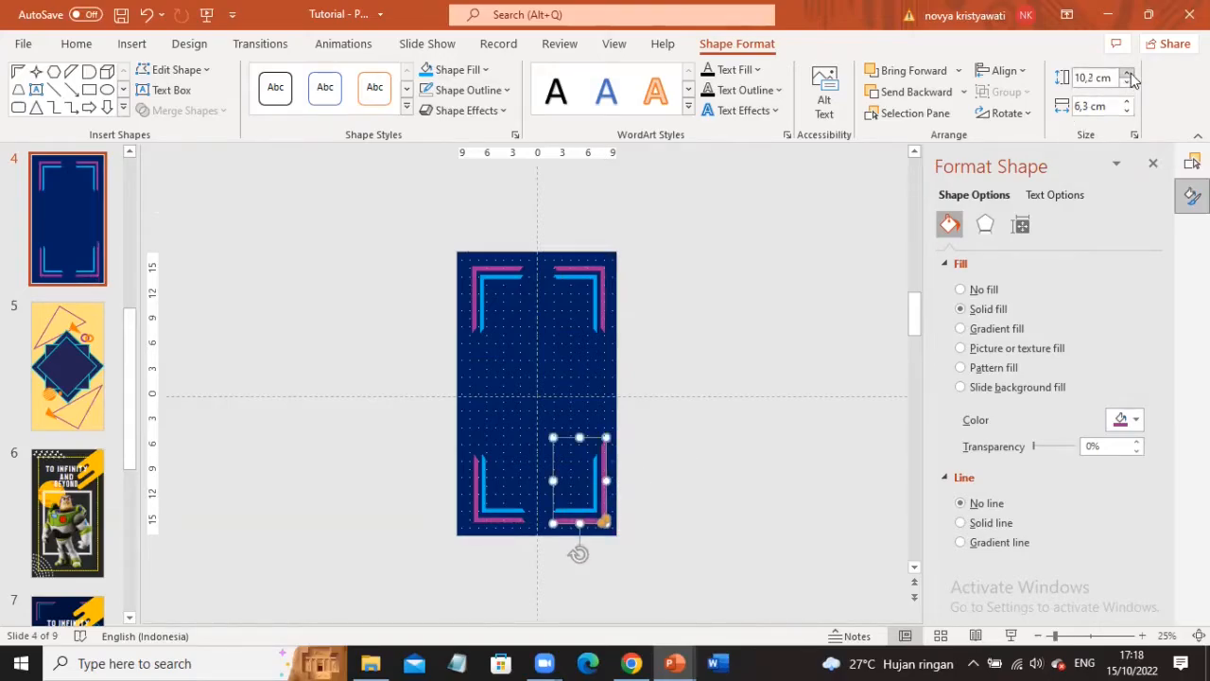
click(1127, 78)
click(1127, 78)
click(1127, 77)
click(1127, 78)
click(1127, 78)
click(1127, 77)
click(1127, 77)
scroll(736, 372, down, 2)
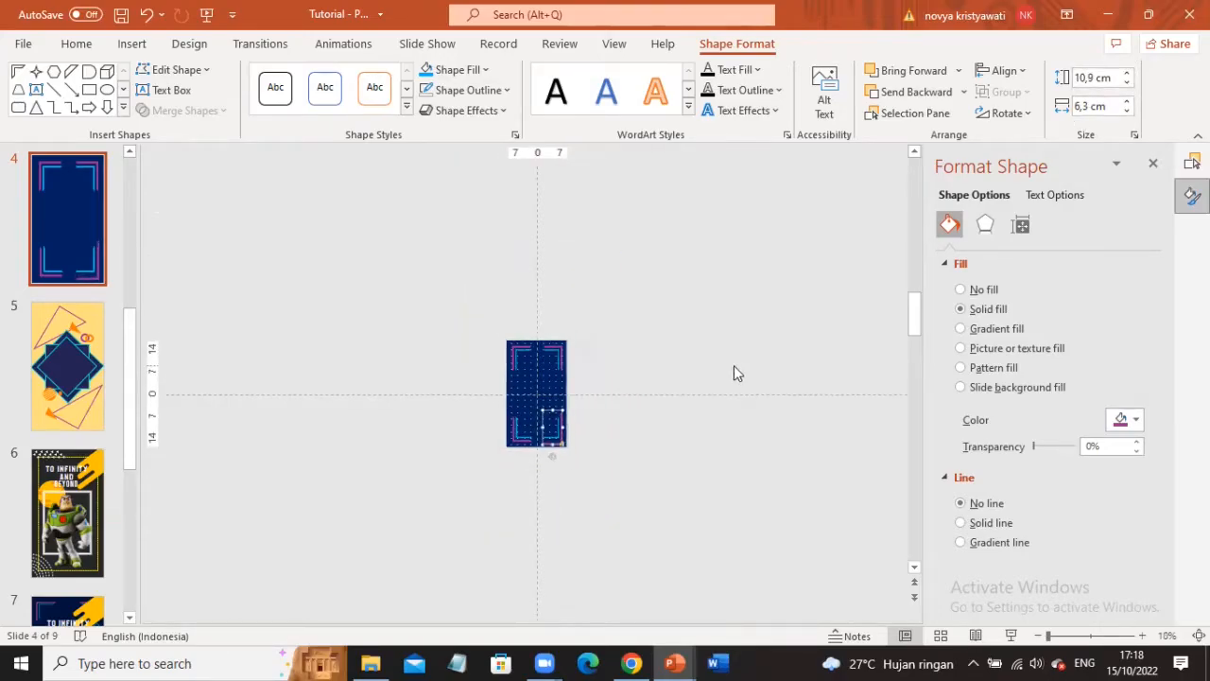
scroll(729, 363, up, 2)
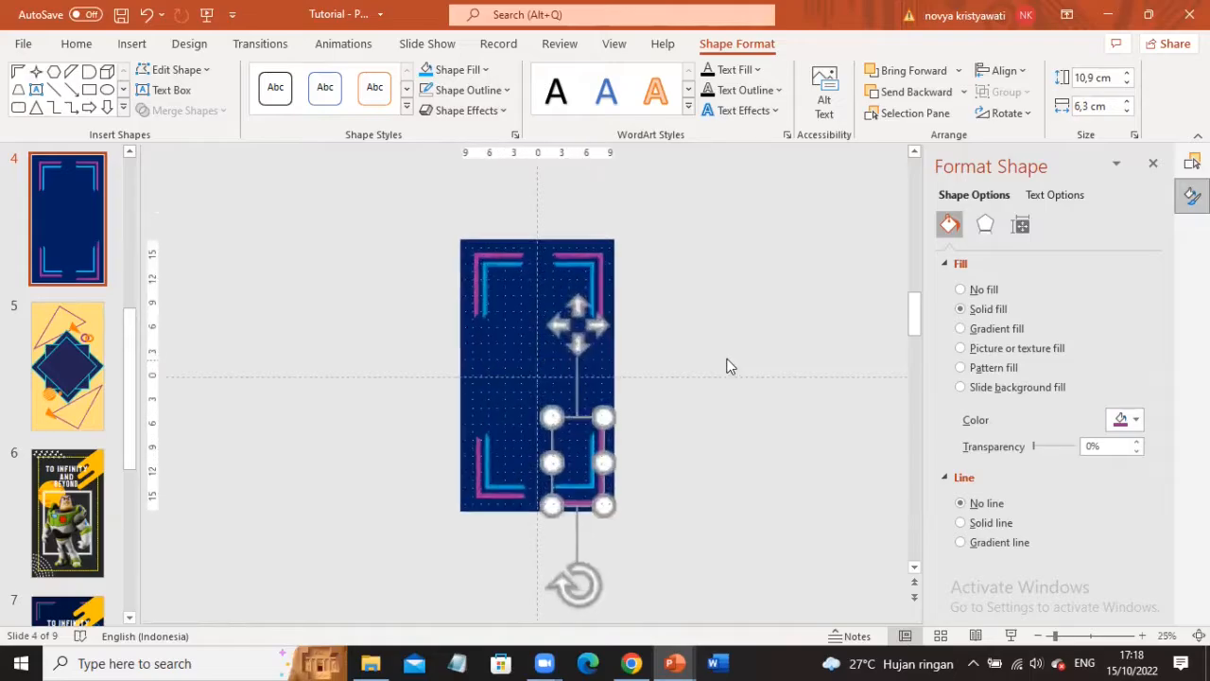
click(1127, 78)
click(1127, 77)
click(1127, 78)
click(1127, 78)
click(1127, 77)
click(1127, 77)
click(1127, 78)
click(1127, 78)
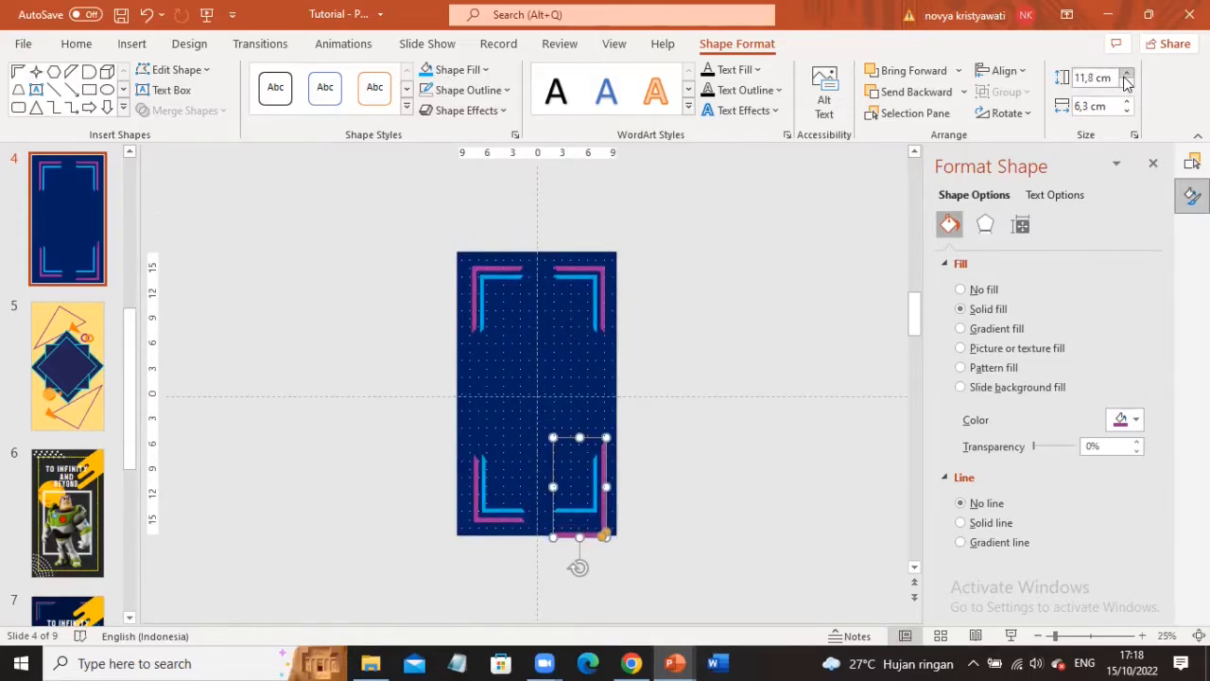
click(1127, 78)
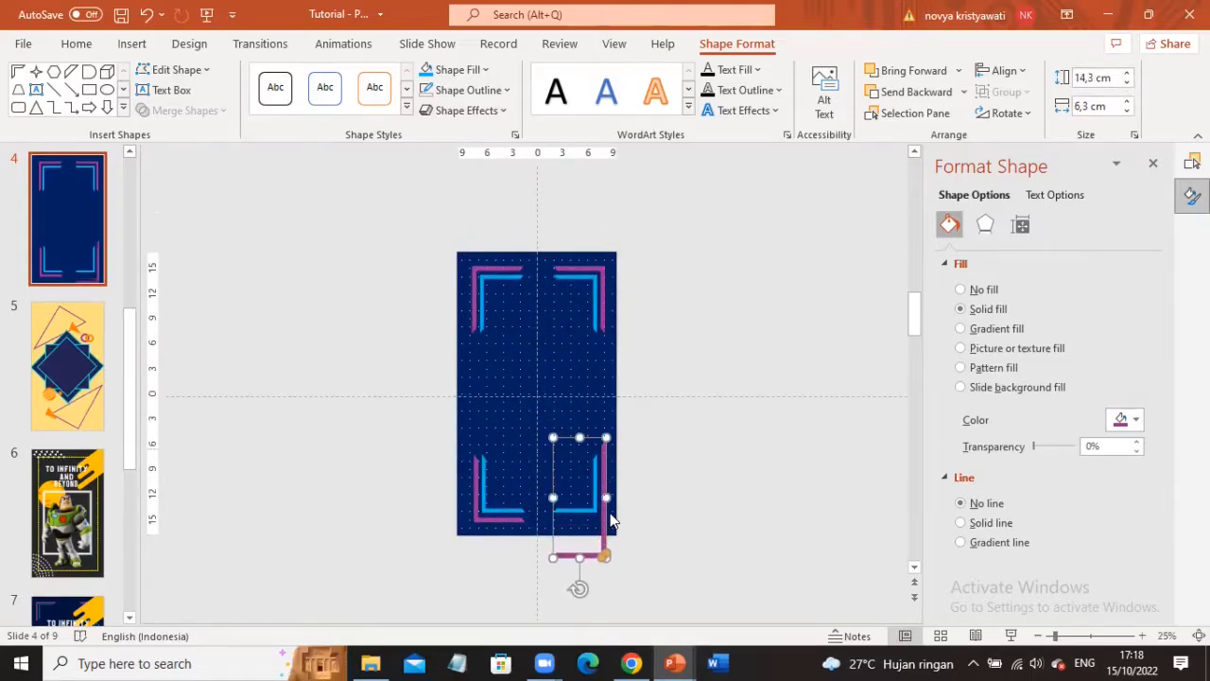
click(1127, 78)
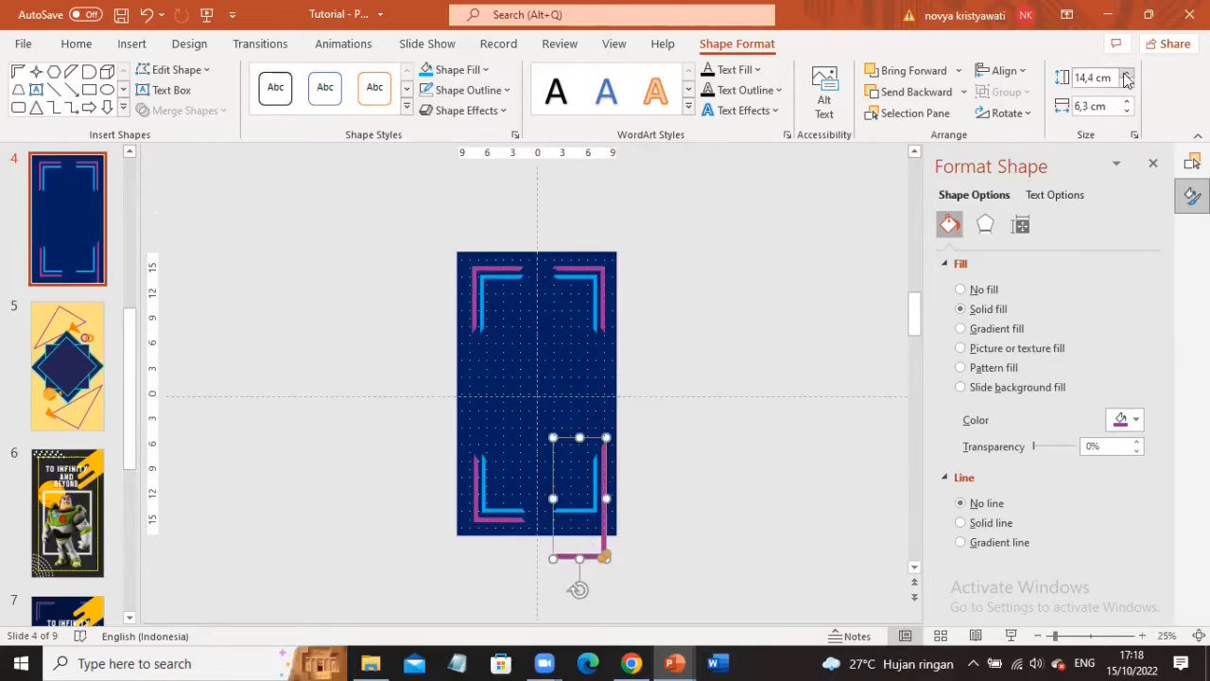
click(1127, 77)
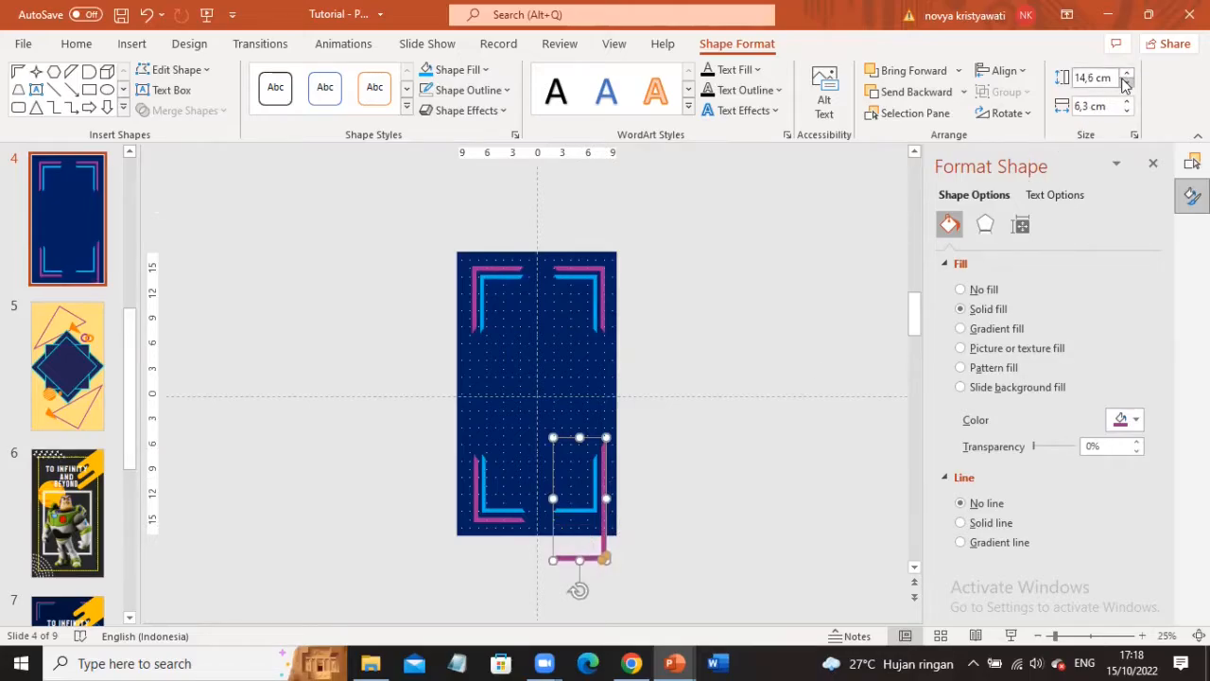
click(1127, 78)
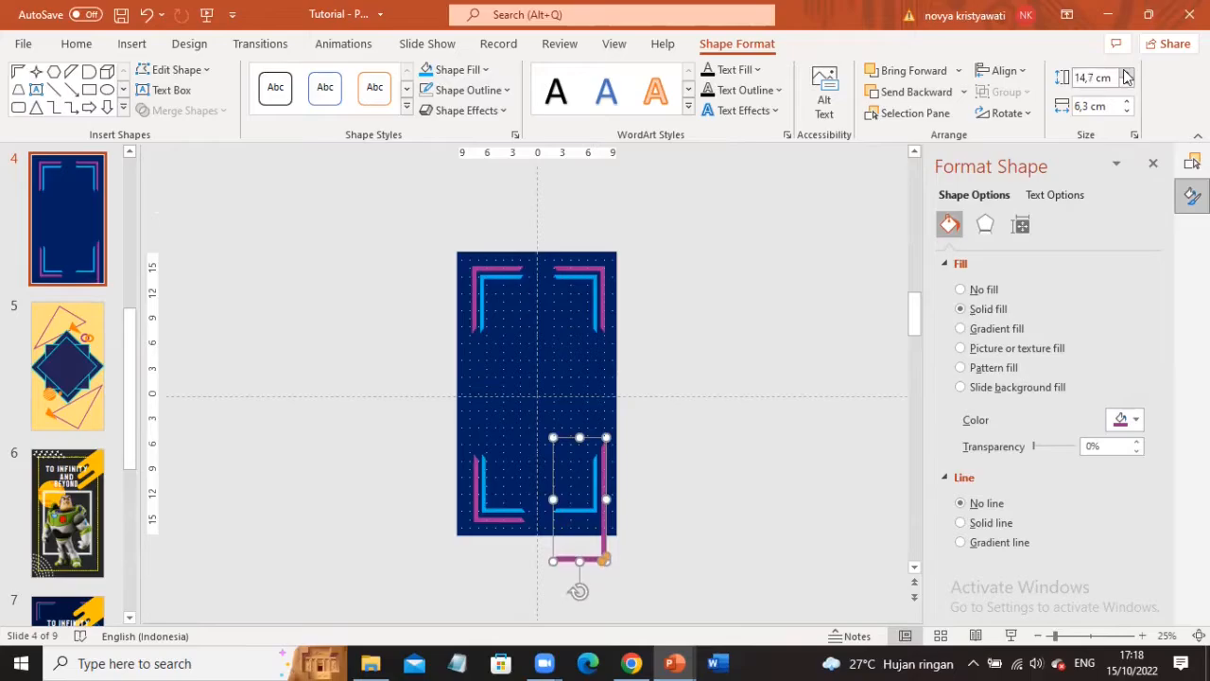
click(1127, 77)
click(1127, 78)
click(1127, 78)
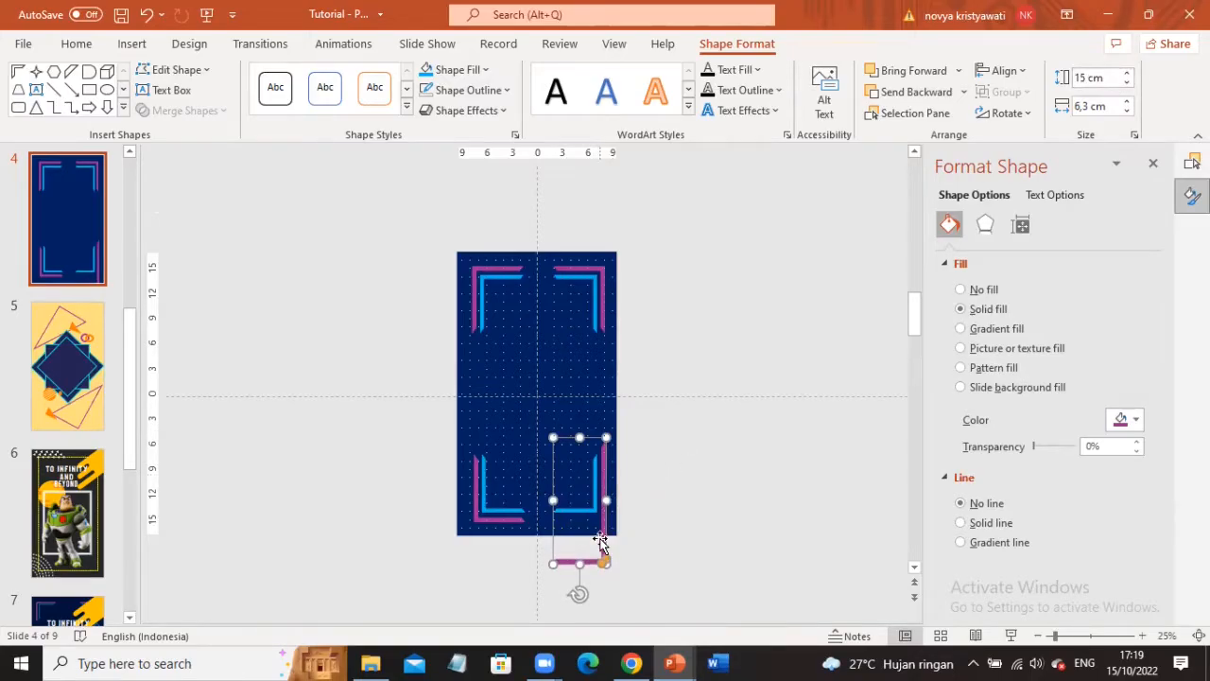
- Move the lengthened magenta half frame up so its lower bar lines up with the lower-left magenta half frame
drag(604, 540, 605, 499)
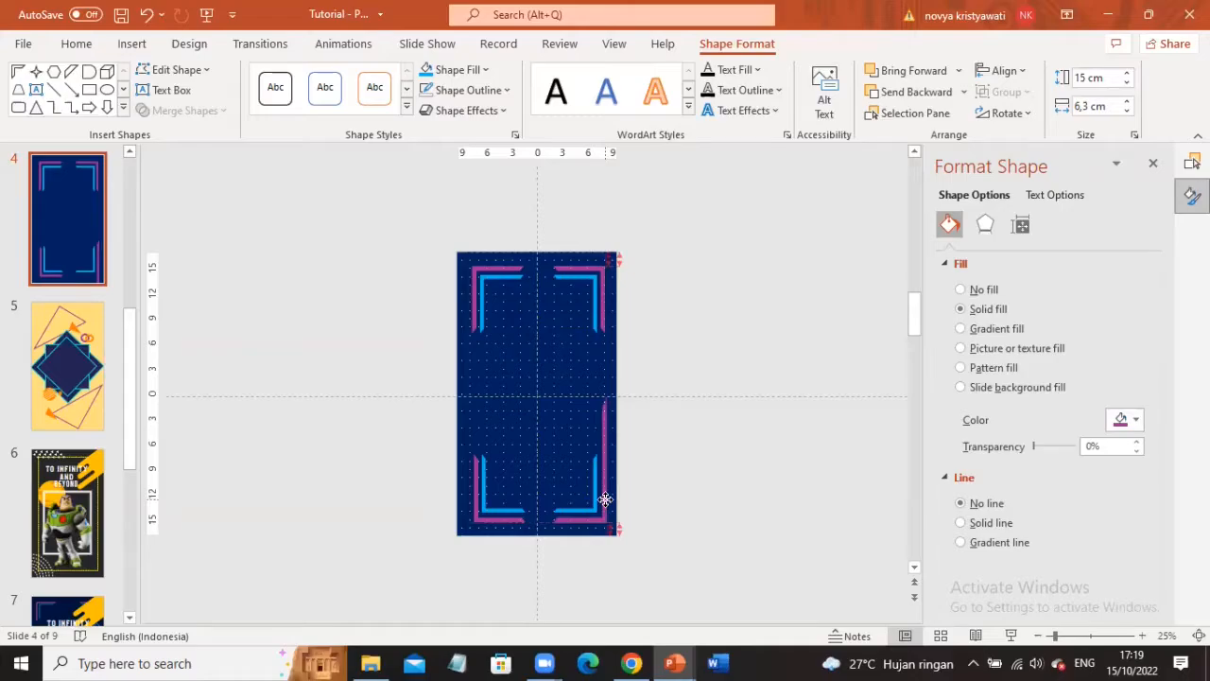
drag(605, 498, 605, 498)
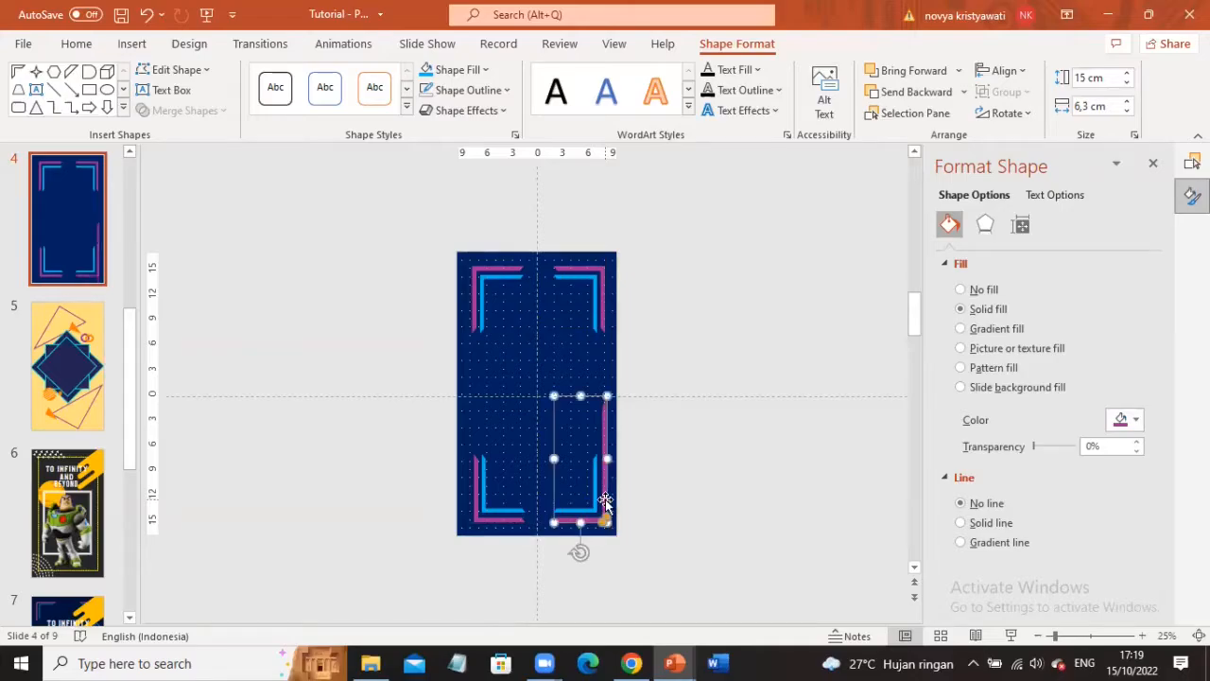
click(730, 506)
- Set the lower-right blue half frame's height to 13.1 cm and move it up so it sits inside the magenta one
click(508, 519)
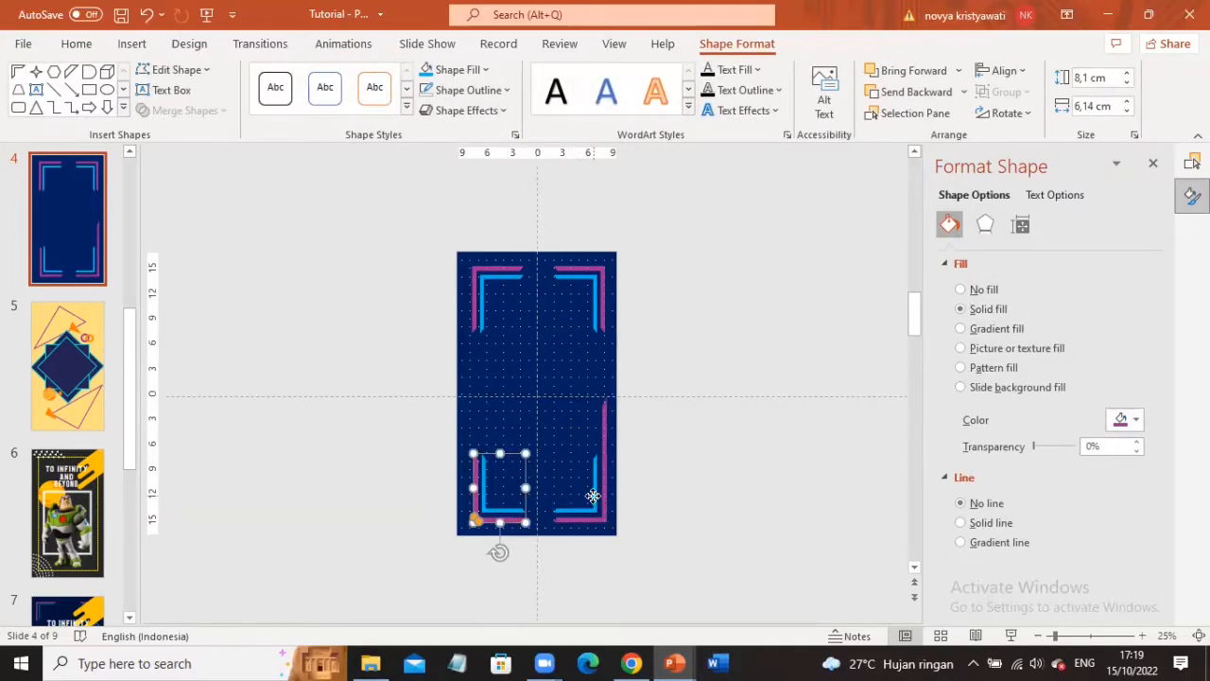
click(593, 497)
click(1127, 74)
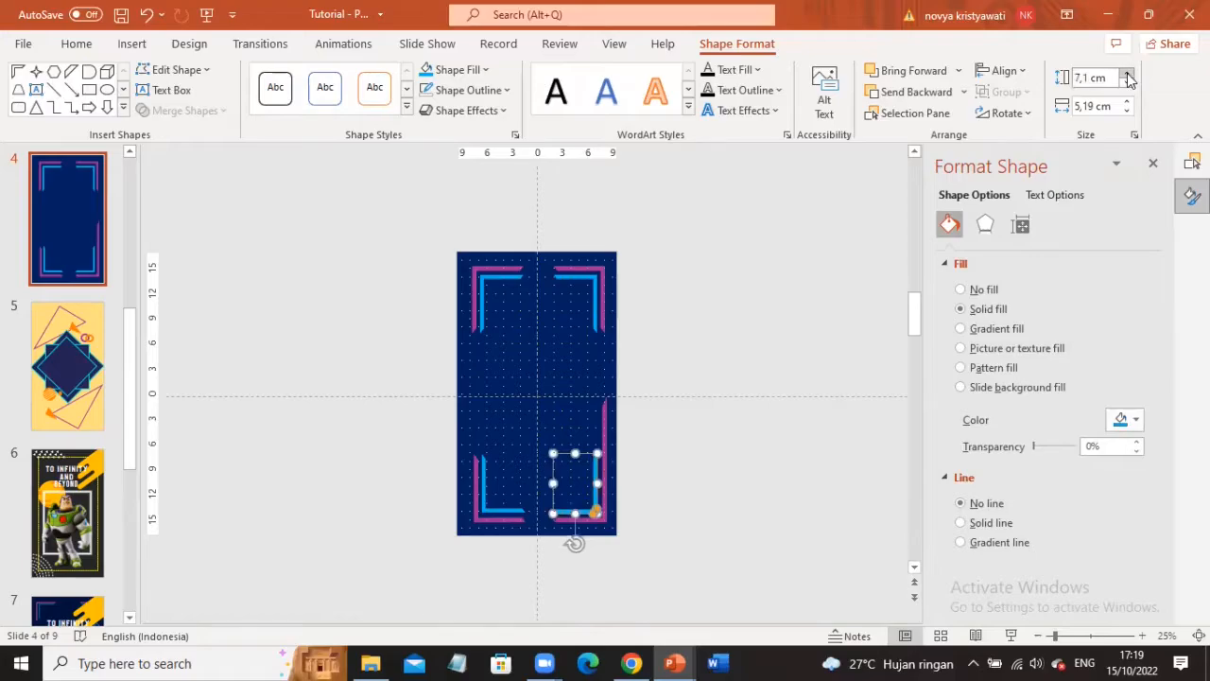
click(1127, 78)
click(1127, 78)
click(1126, 77)
click(1127, 78)
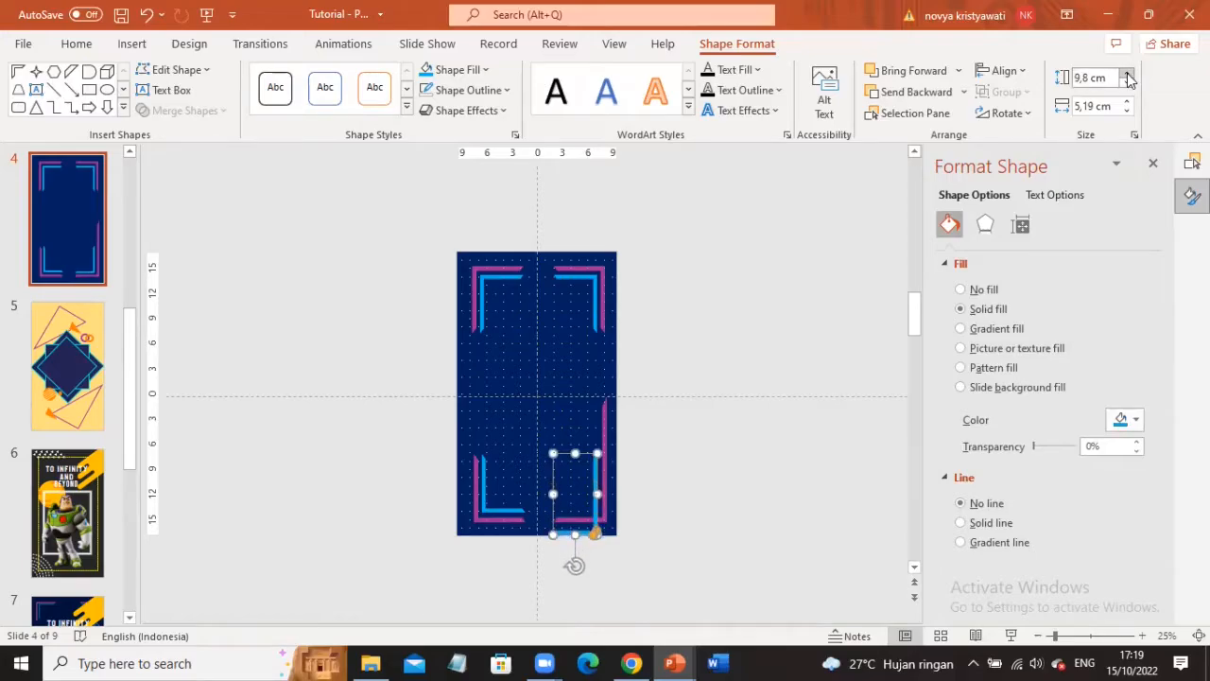
click(1127, 78)
click(1127, 77)
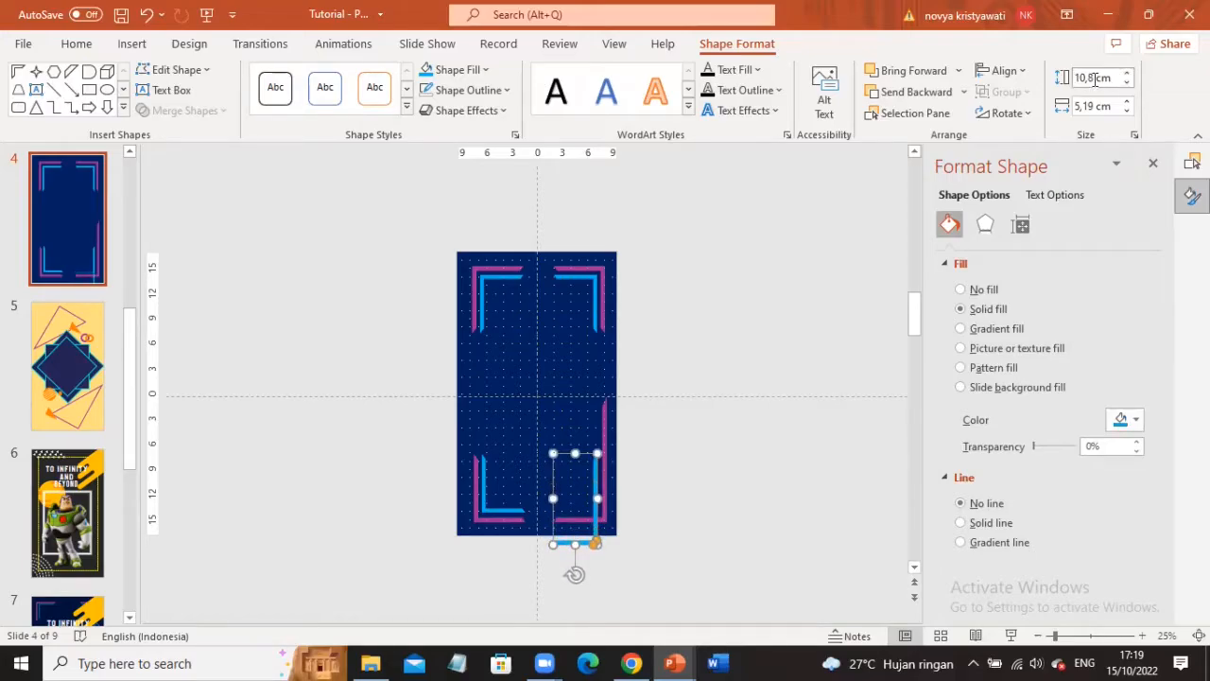
click(1127, 73)
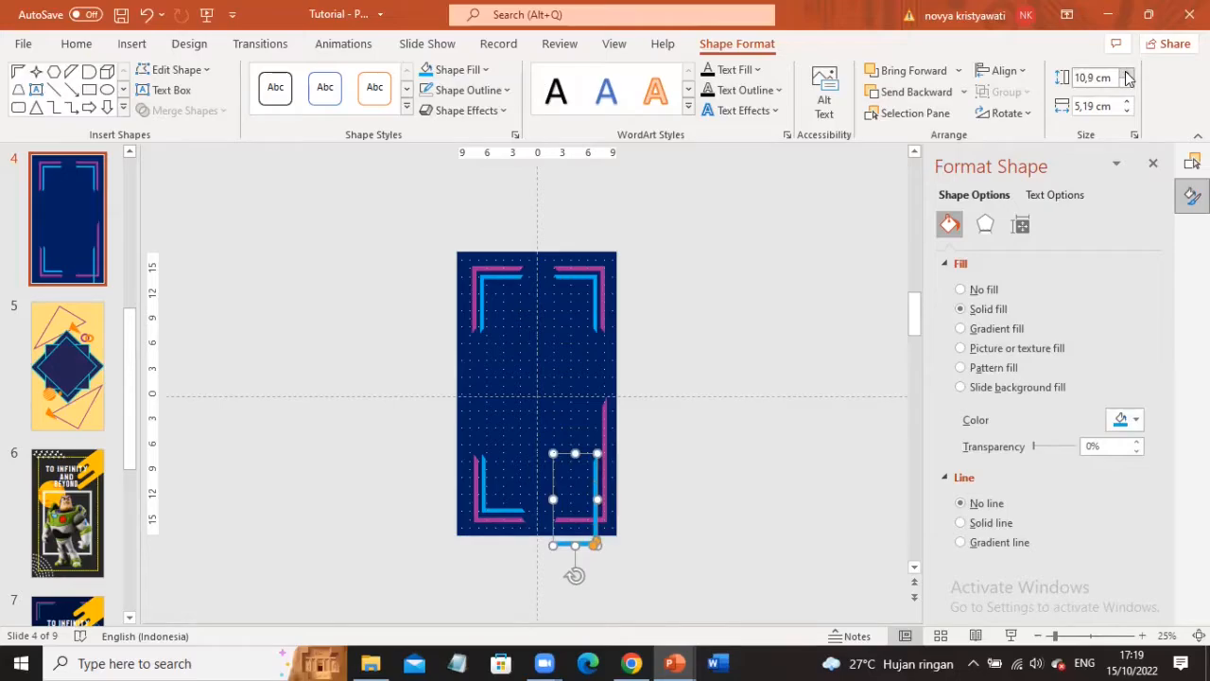
click(1127, 73)
click(1127, 74)
click(1127, 78)
click(1127, 78)
click(1127, 78)
click(1127, 79)
click(1127, 79)
click(1127, 79)
click(1127, 79)
click(1127, 78)
click(1127, 78)
click(1127, 79)
click(1126, 79)
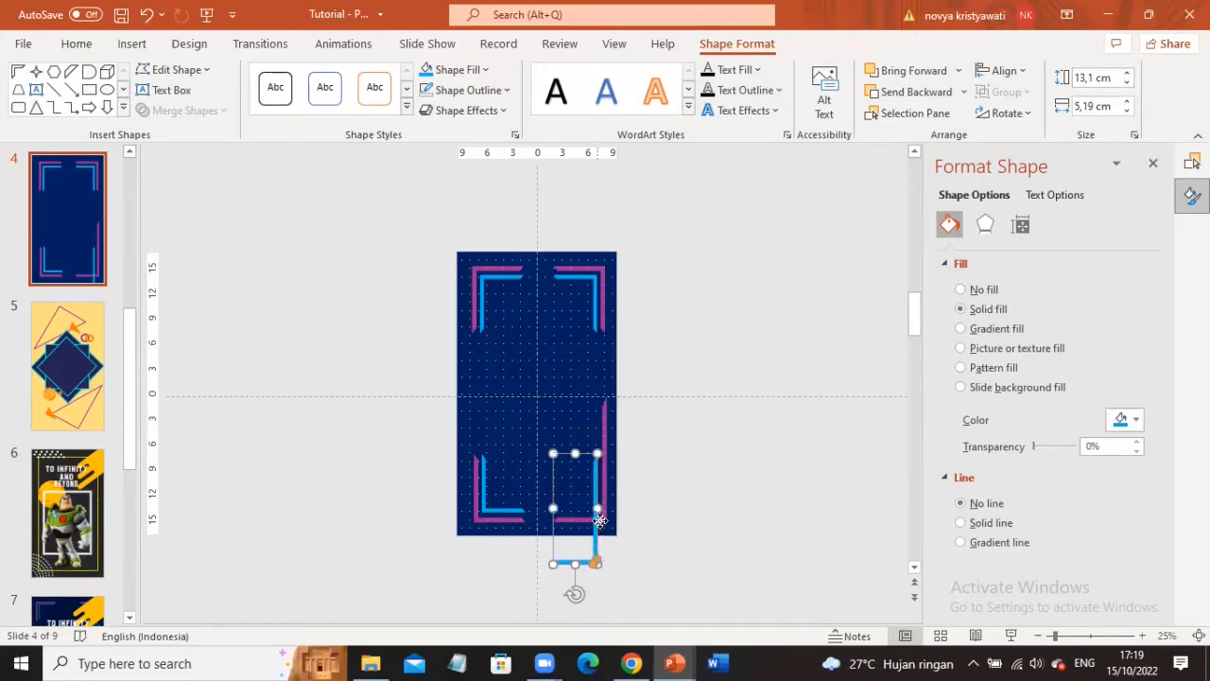
drag(600, 520, 598, 494)
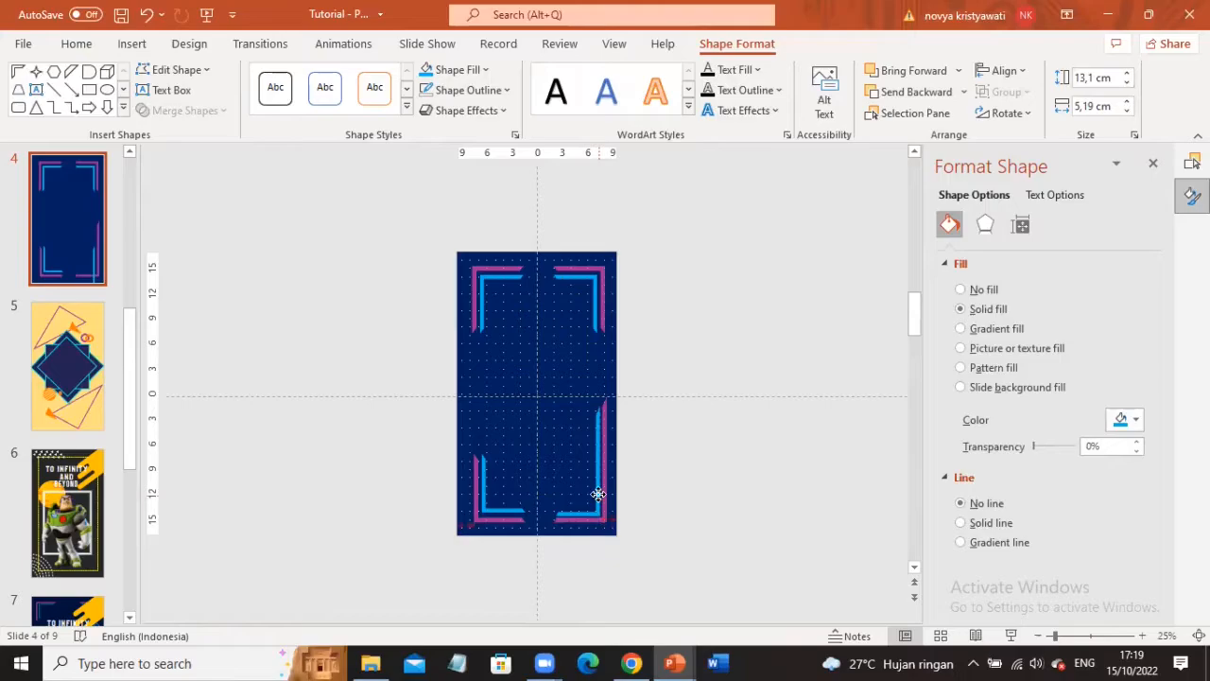
- Set the width of the lower-left blue half frame to 5.2 cm
click(484, 487)
click(1127, 102)
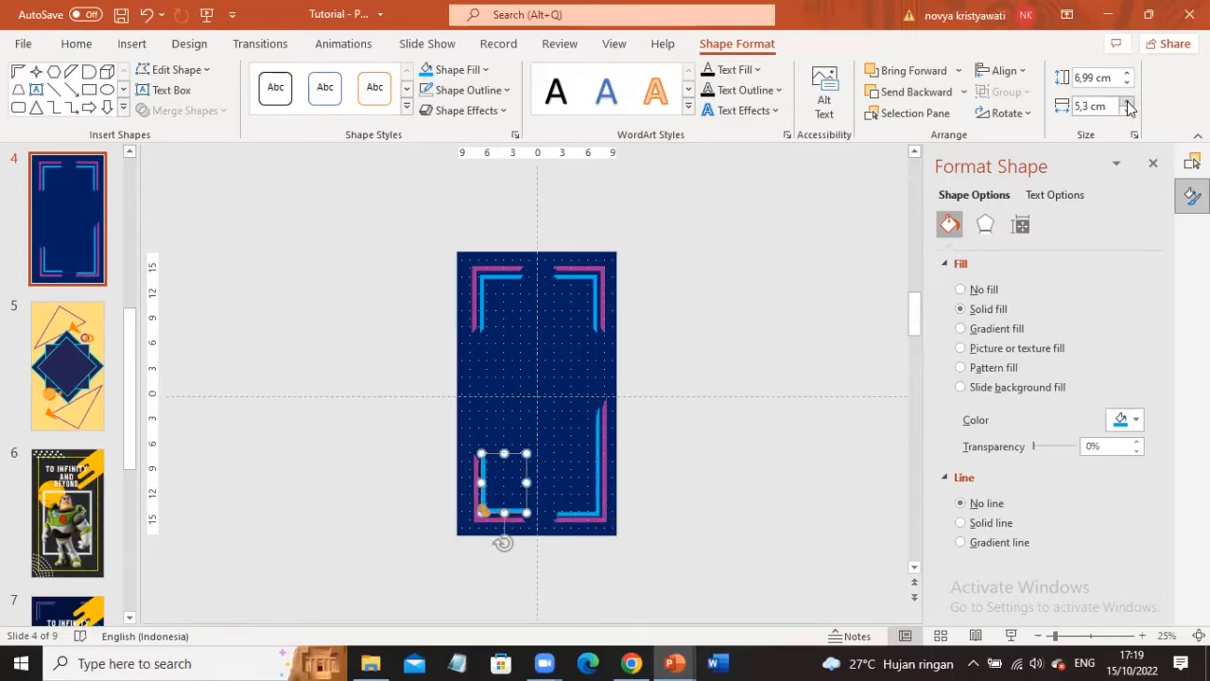
click(1127, 102)
click(1127, 102)
click(1127, 110)
click(1127, 109)
click(1127, 110)
- Lengthen the lower-left blue half frame to a height of about 10.8 cm and move it up so its lower bar sits inside the magenta one
click(1127, 74)
click(1127, 74)
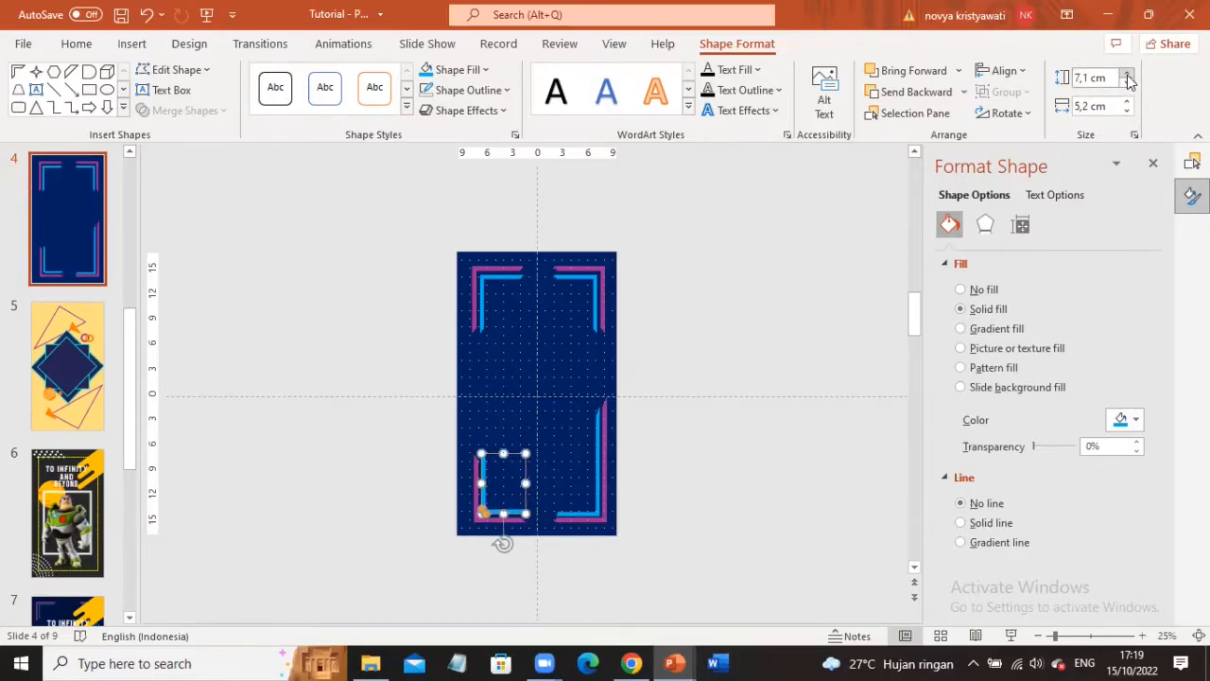
click(1127, 79)
click(1127, 80)
click(1127, 79)
click(1127, 79)
click(1127, 80)
click(1127, 80)
click(1126, 79)
click(1127, 79)
click(1127, 79)
click(1127, 80)
click(1127, 76)
click(1127, 76)
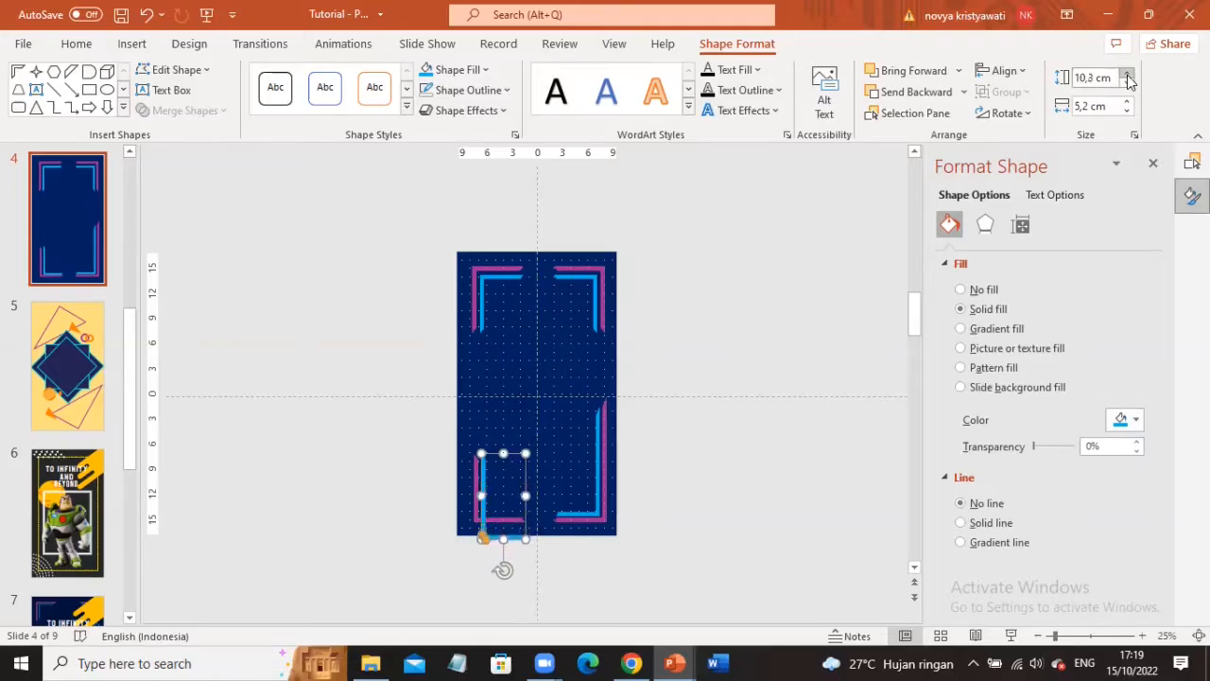
click(1127, 76)
click(1127, 76)
click(1127, 75)
click(1127, 76)
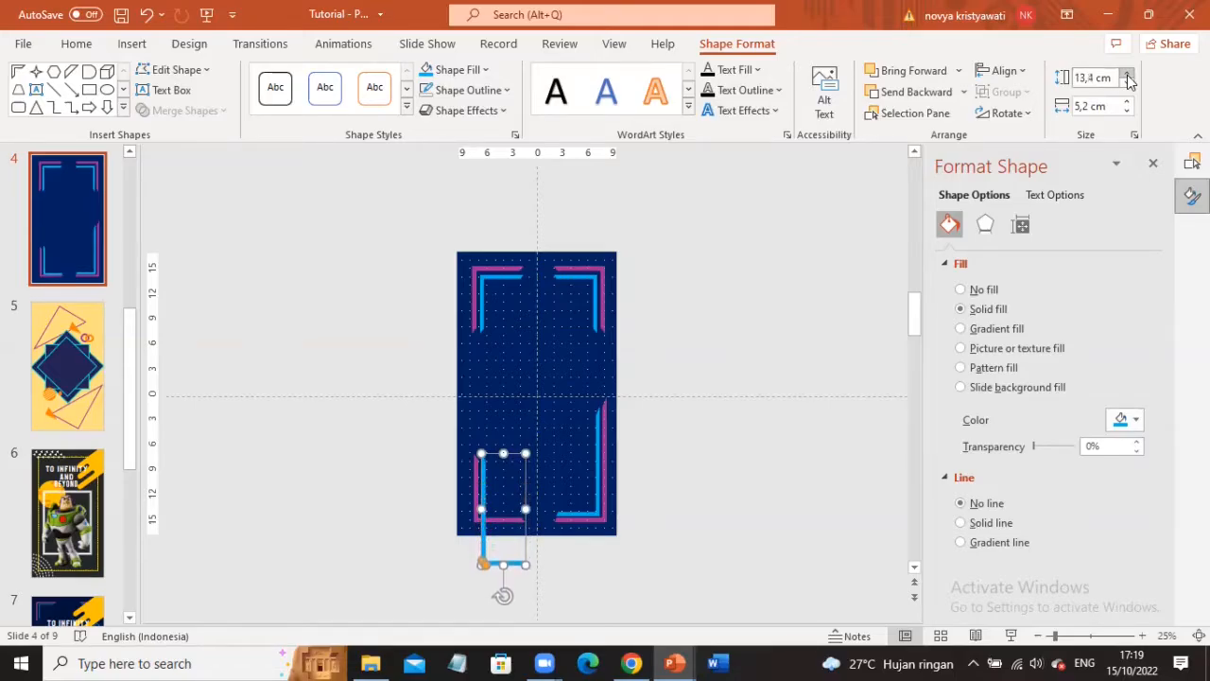
click(1127, 76)
click(1127, 76)
click(1127, 78)
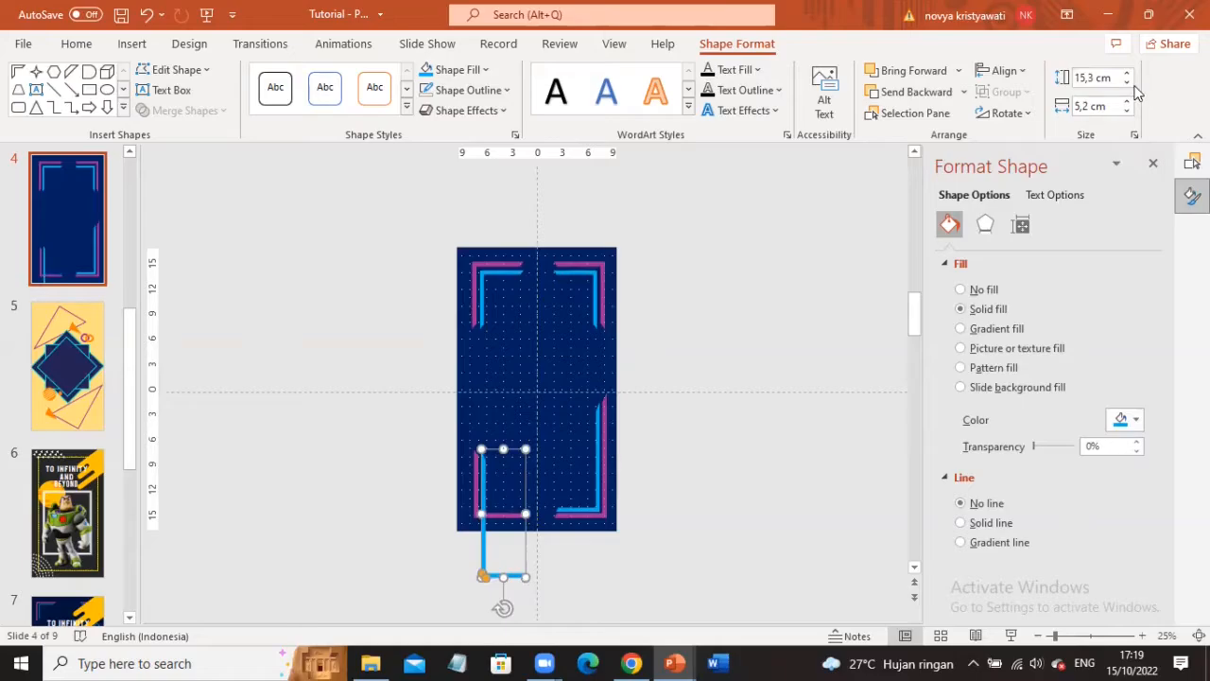
click(1129, 83)
click(1129, 84)
click(1129, 84)
click(1129, 83)
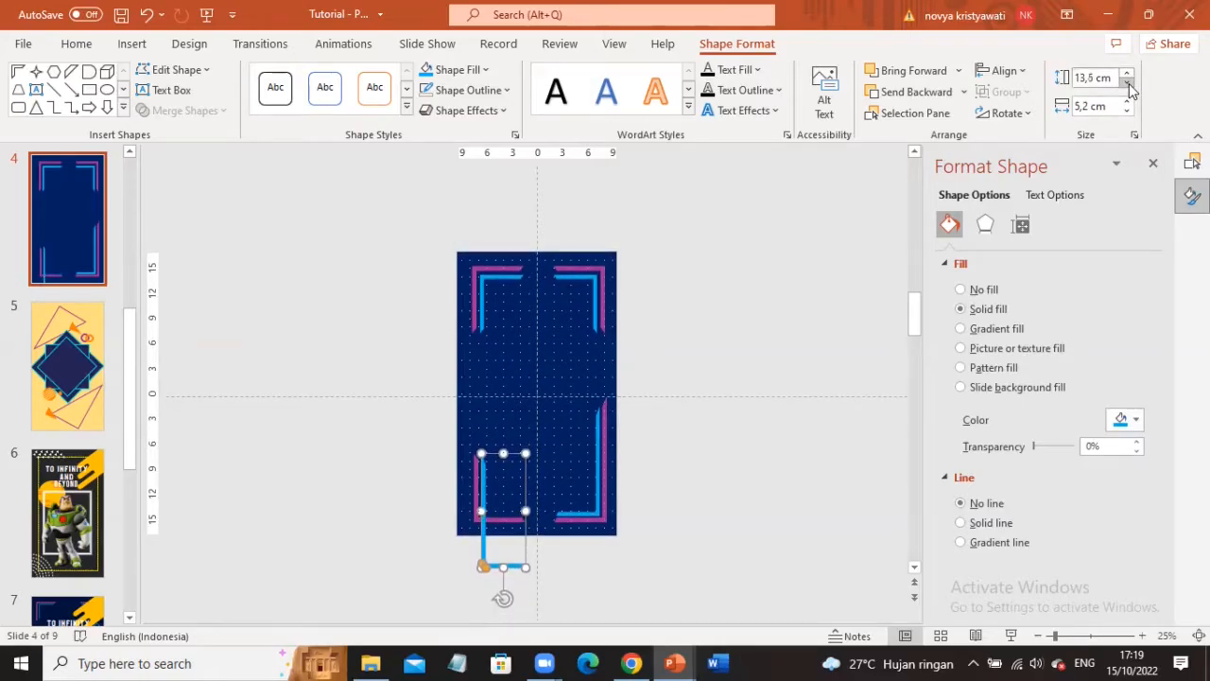
click(1129, 83)
click(1129, 83)
click(1128, 84)
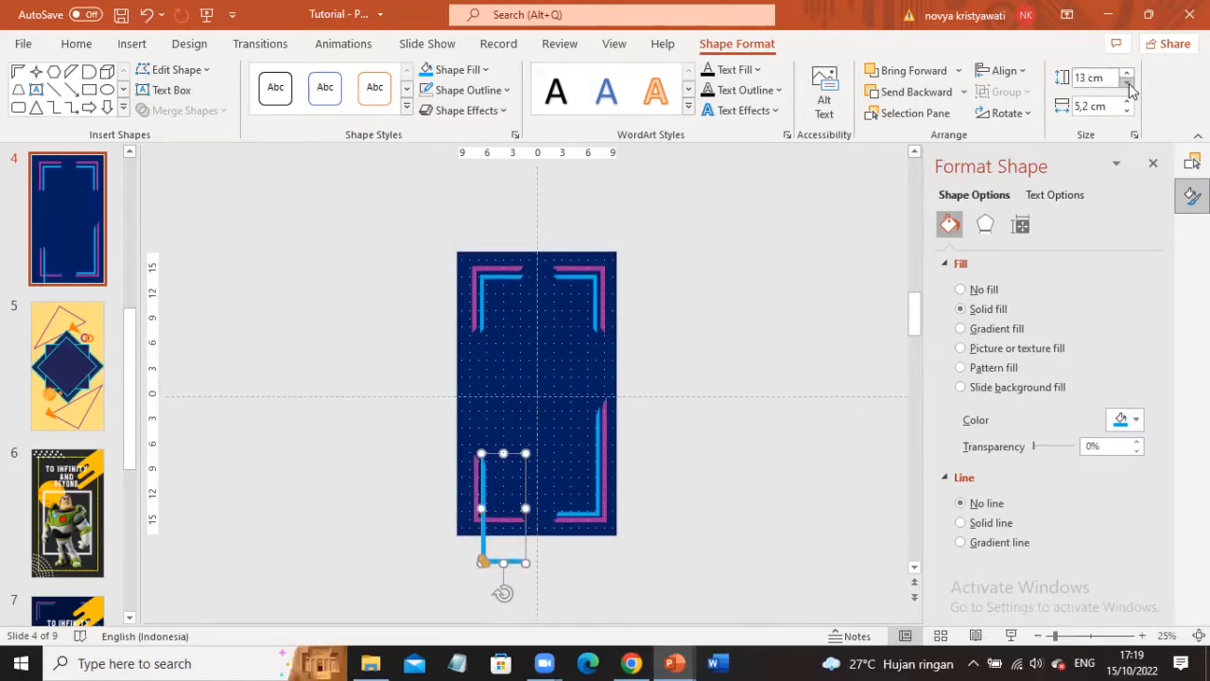
click(1128, 83)
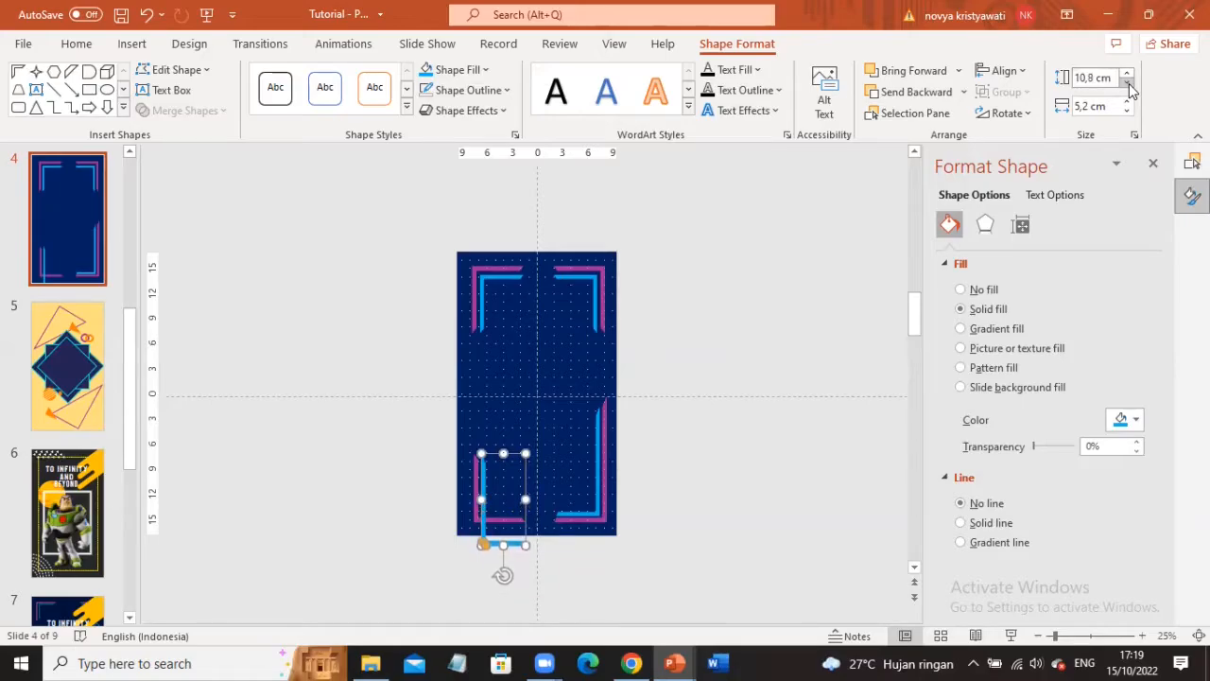
click(1127, 83)
drag(484, 519, 481, 487)
- Set the lower-left magenta half frame's height to 13.5 cm and move it up so it wraps around the blue one
click(474, 486)
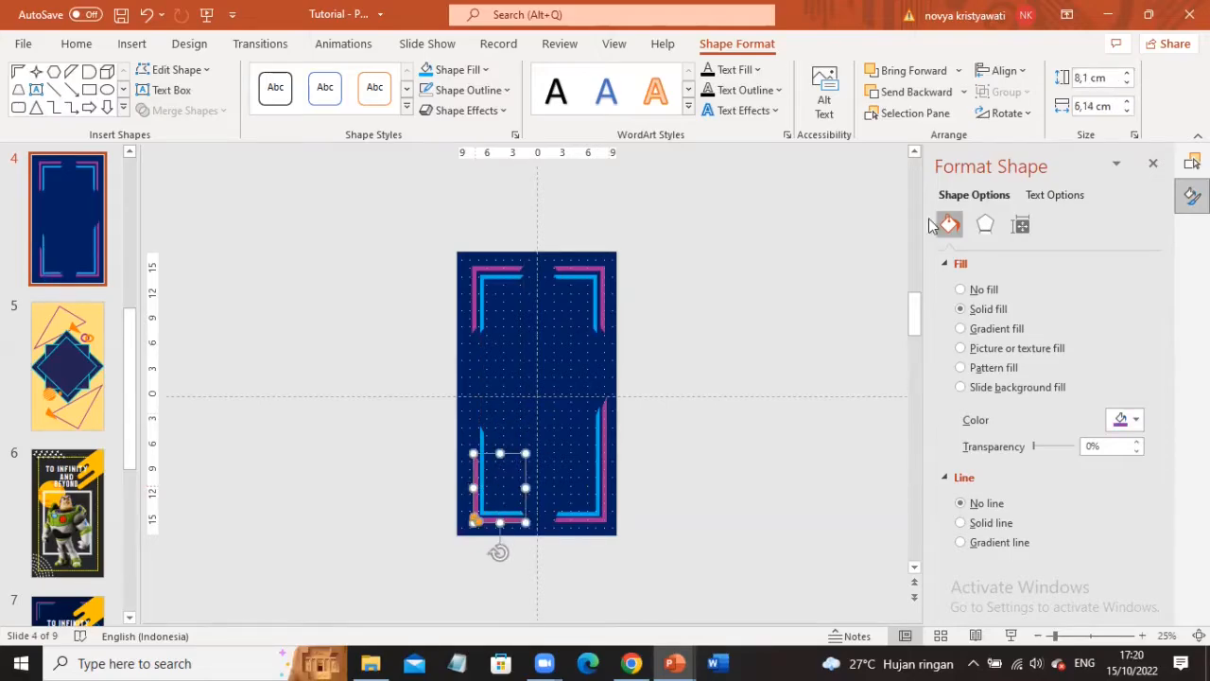
click(1126, 73)
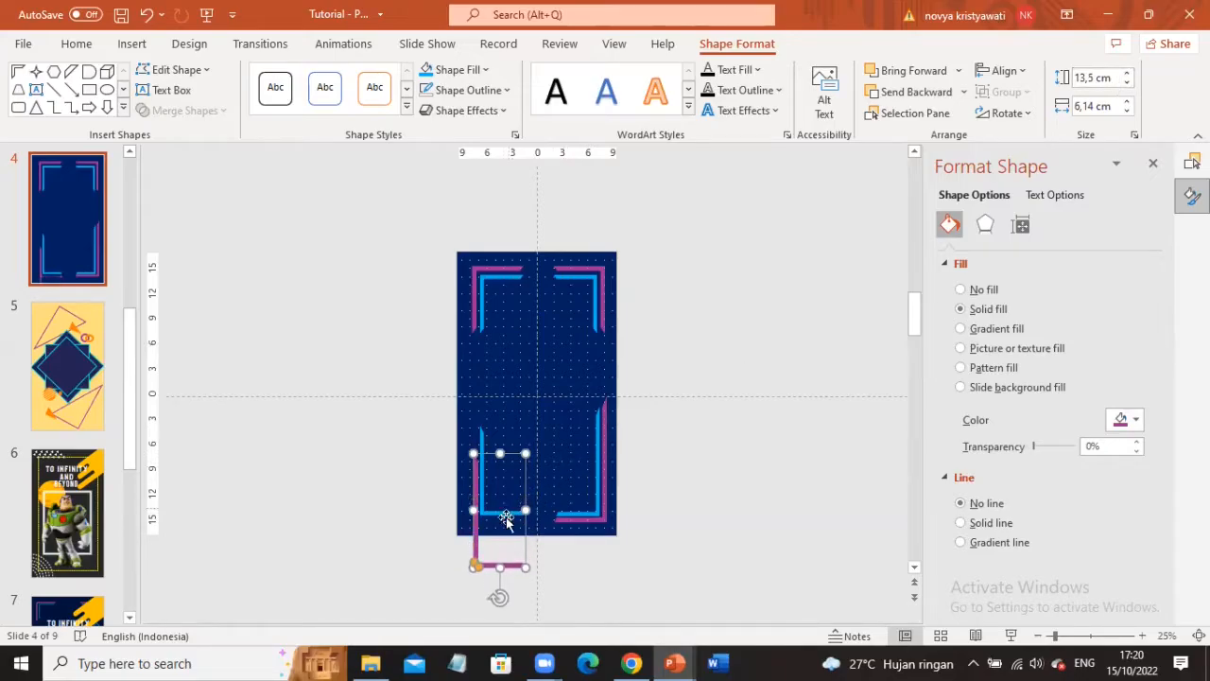
drag(476, 539, 472, 486)
click(629, 391)
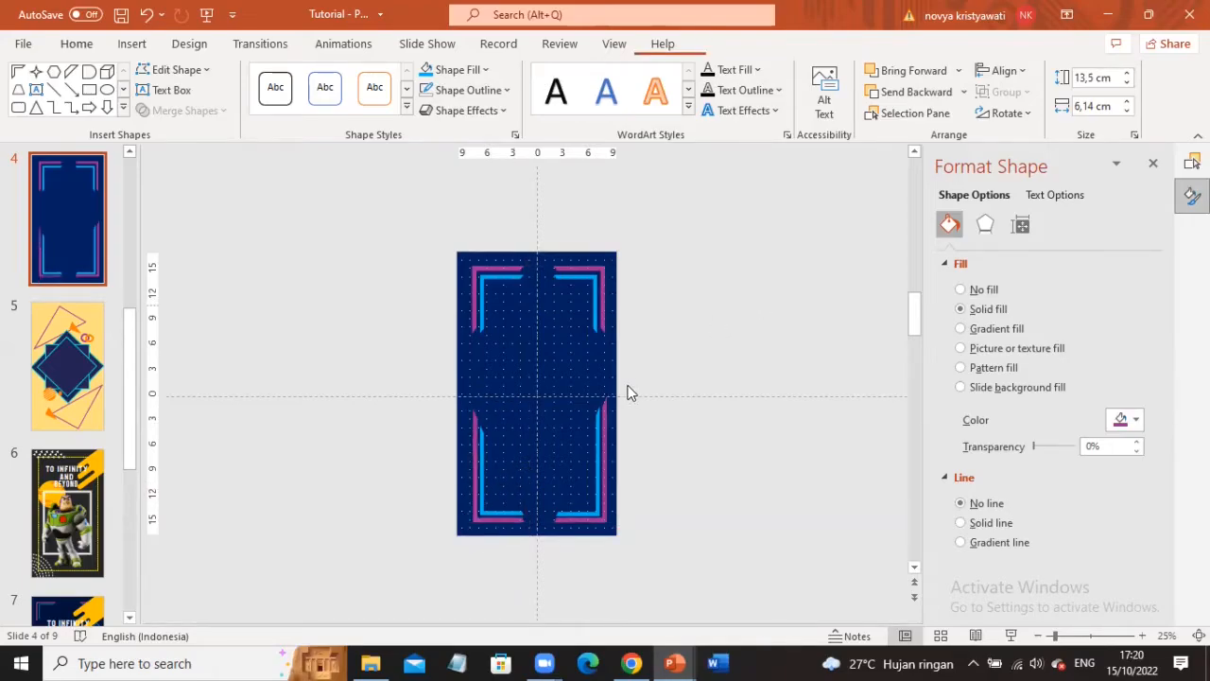
- Preview slide 4 as a slide show and compare it with the outlined squares and diamonds on slide 3
click(1011, 635)
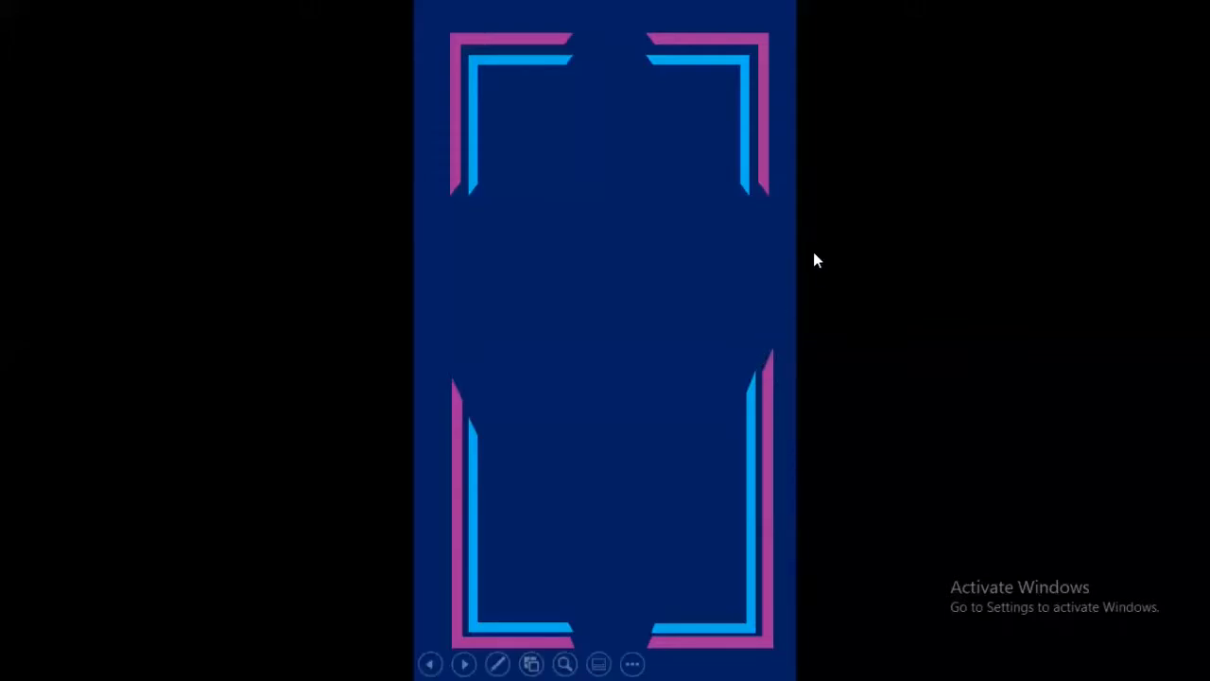
key(Escape)
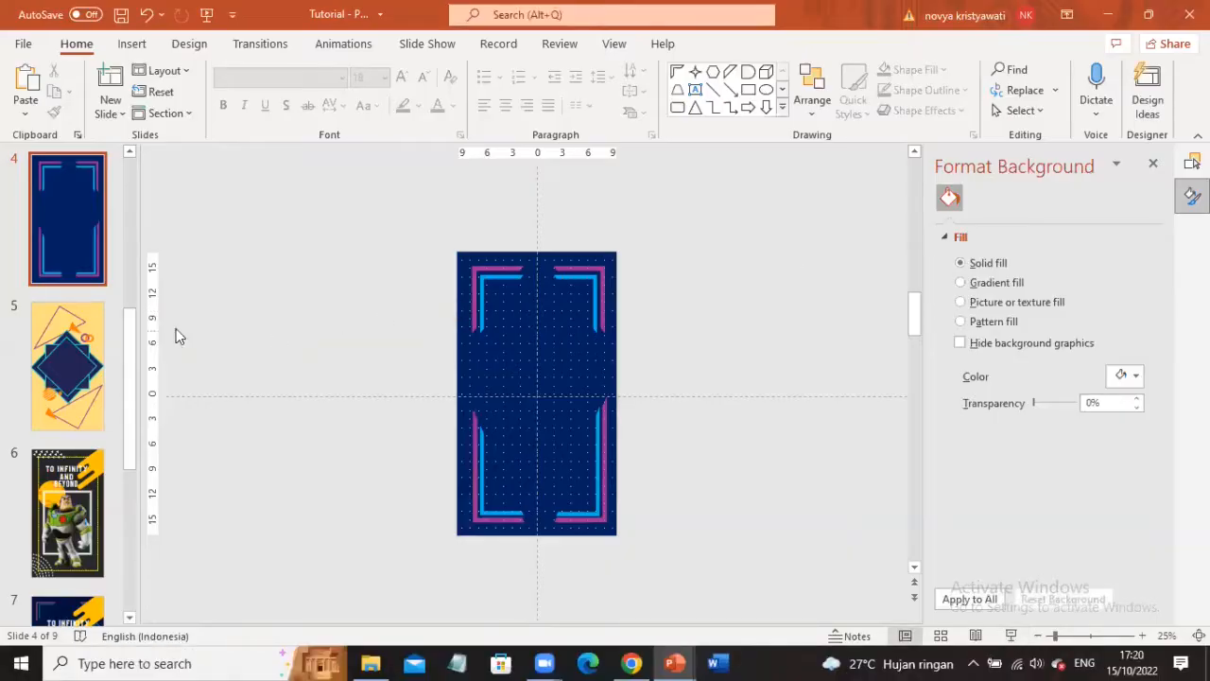
scroll(79, 251, up, 1)
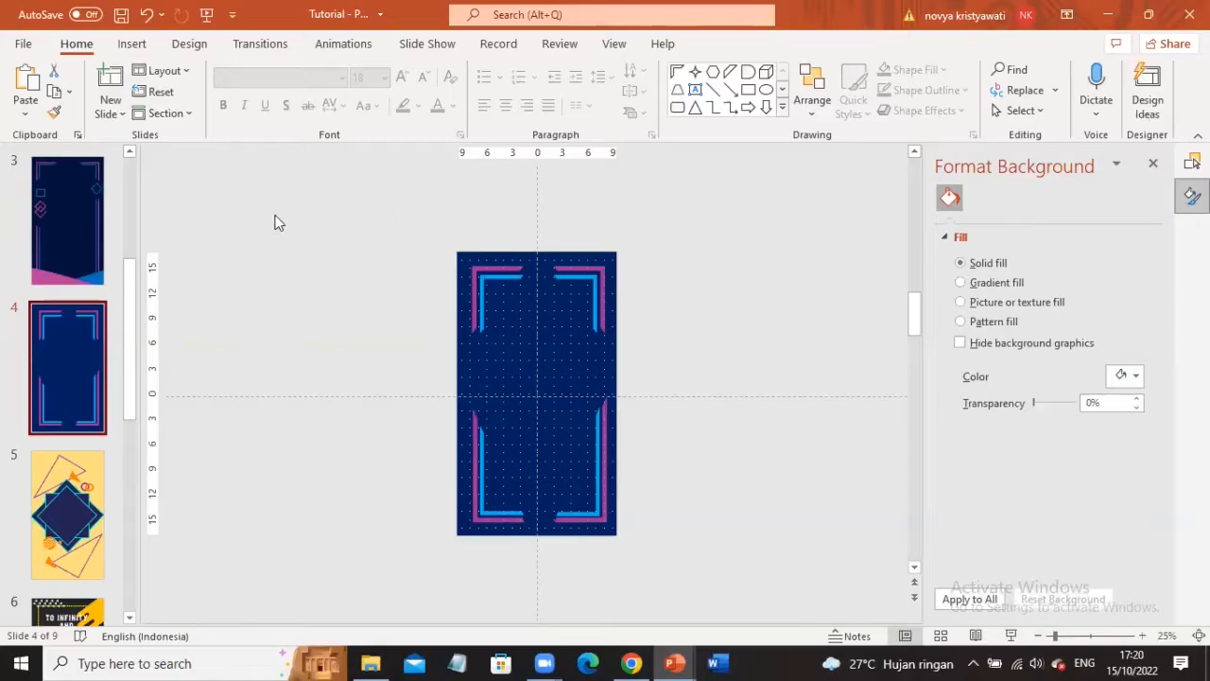
click(48, 248)
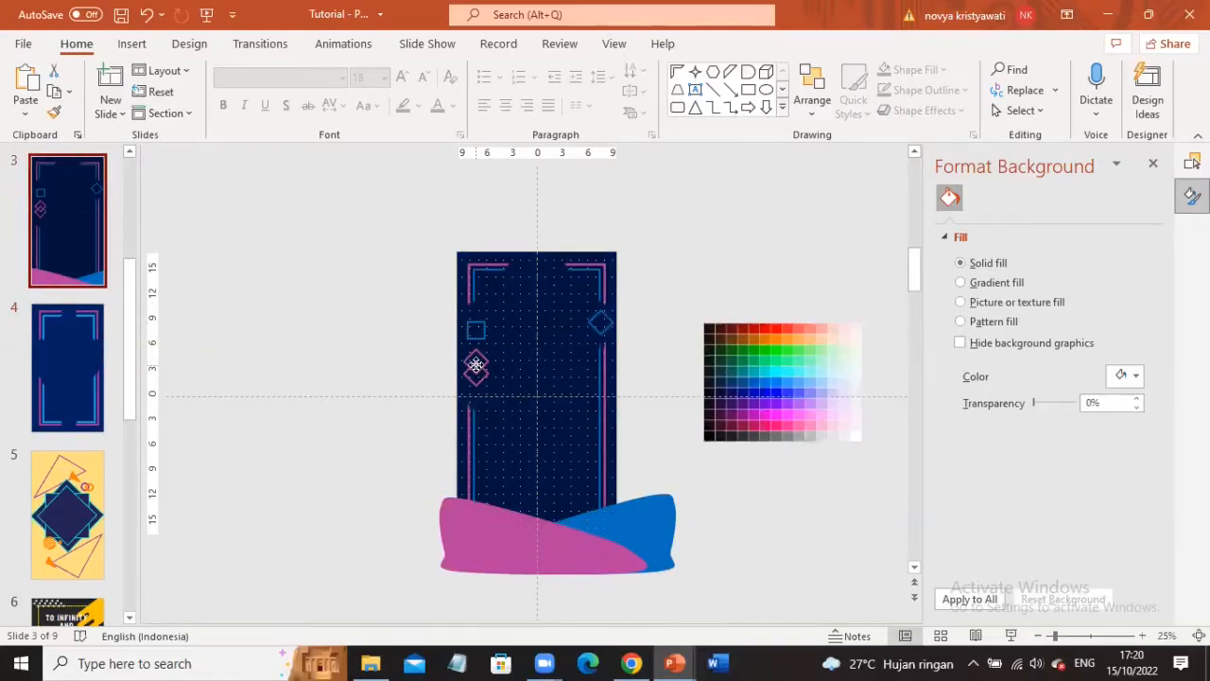
click(484, 342)
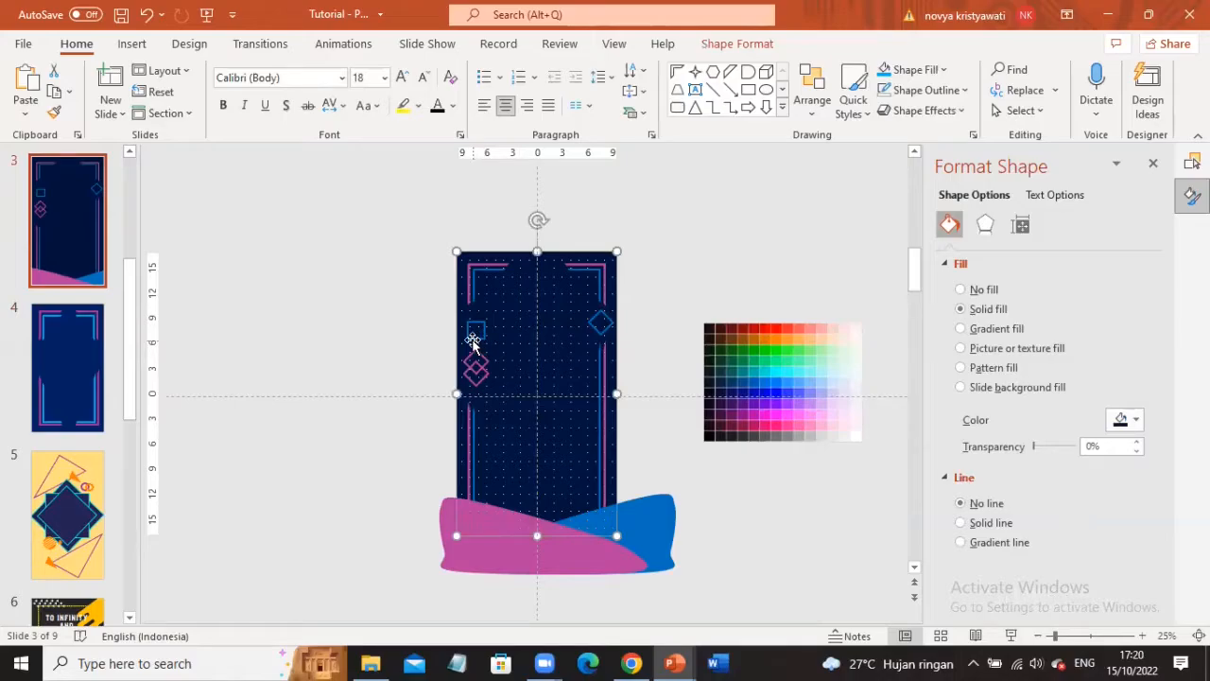
click(85, 358)
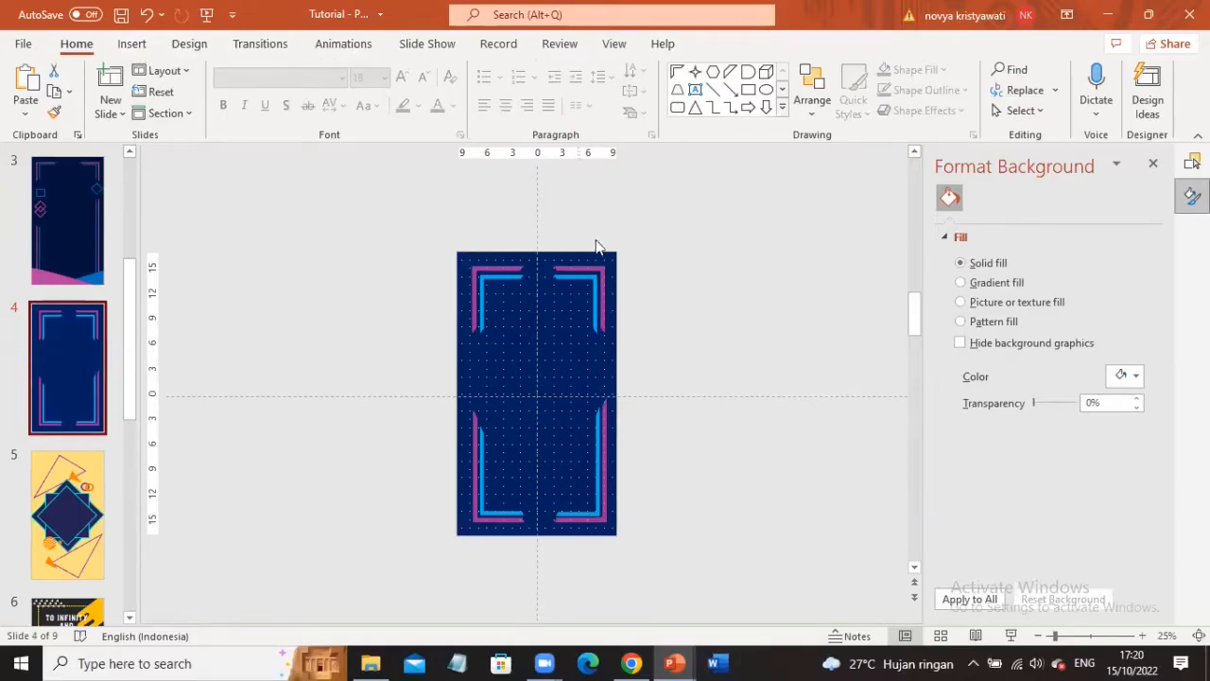
click(68, 248)
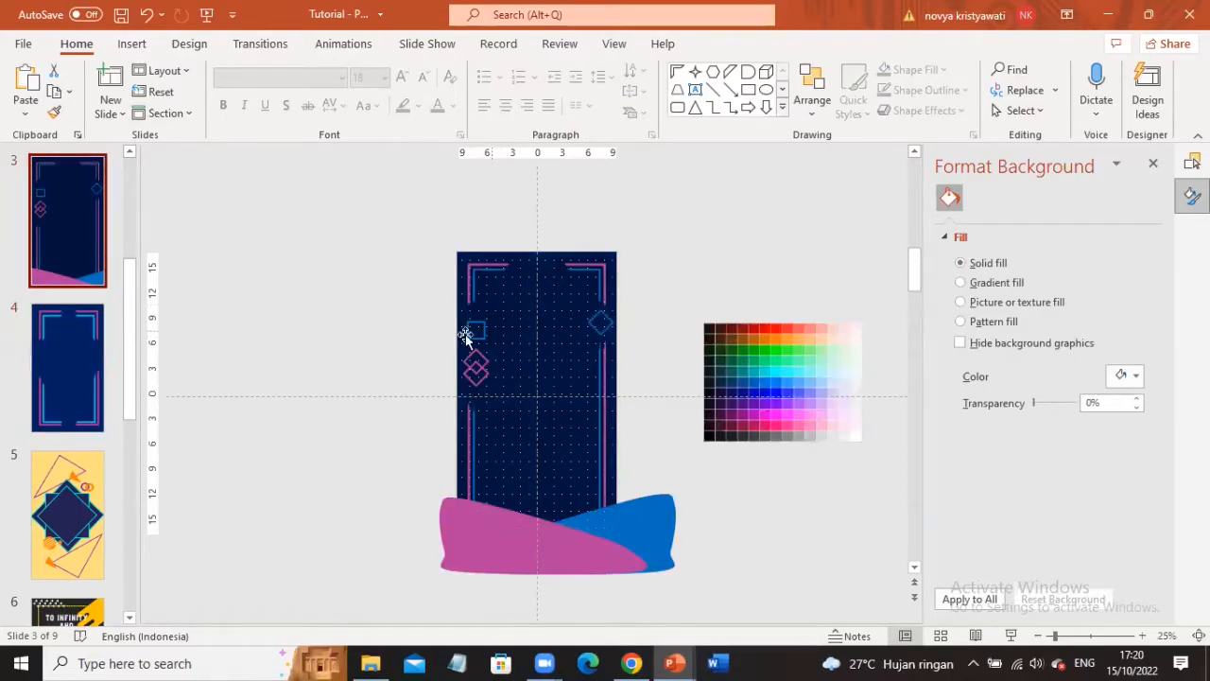
click(66, 382)
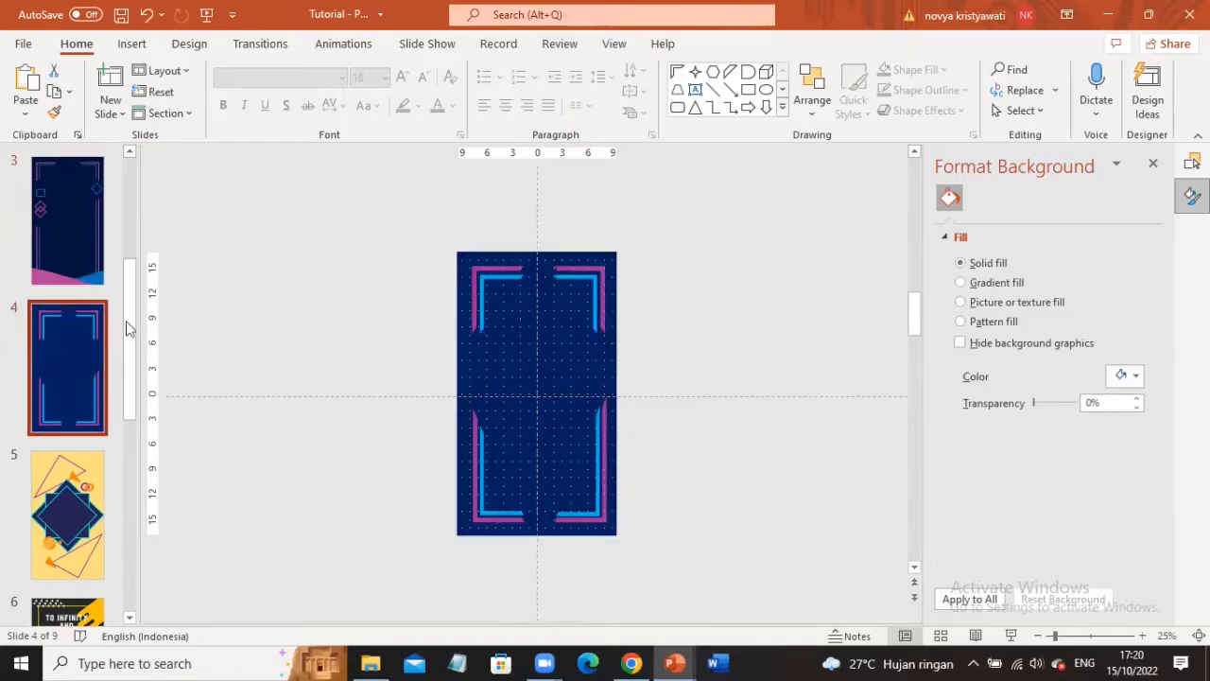
- Draw a square of about 4.23 cm on the empty area to the right of slide 4's poster
click(748, 93)
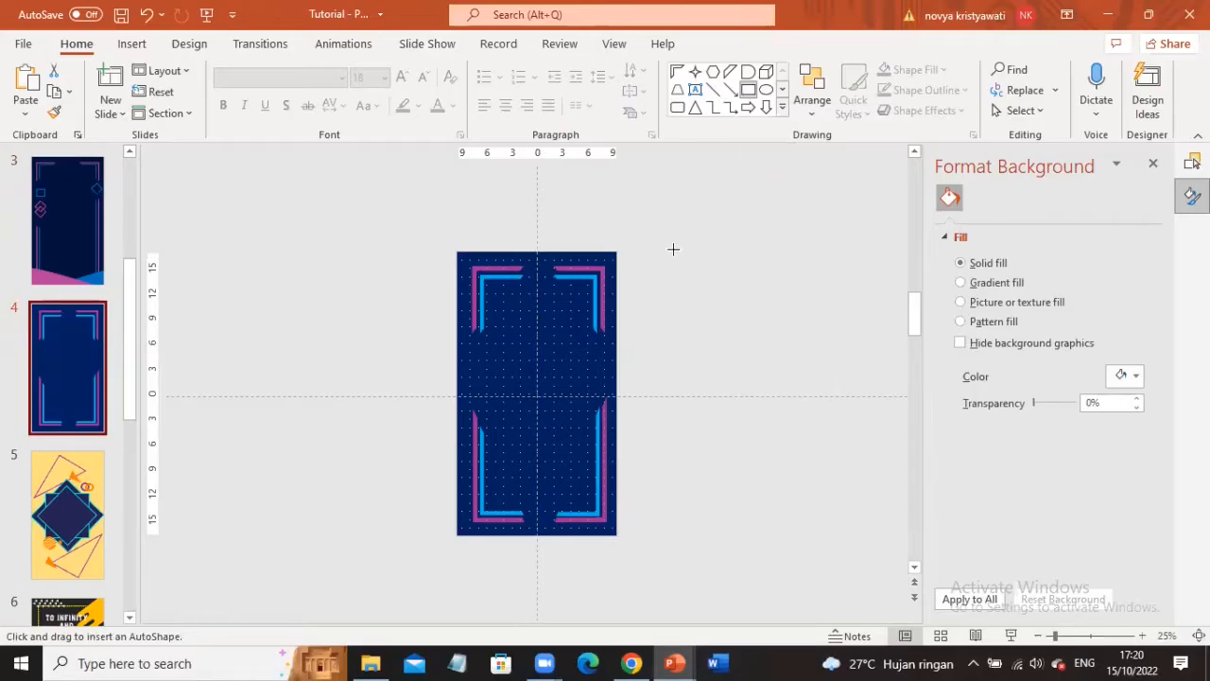
mouse_move(673, 252)
mouse_down()
mouse_move(708, 273)
mouse_move(709, 288)
mouse_up()
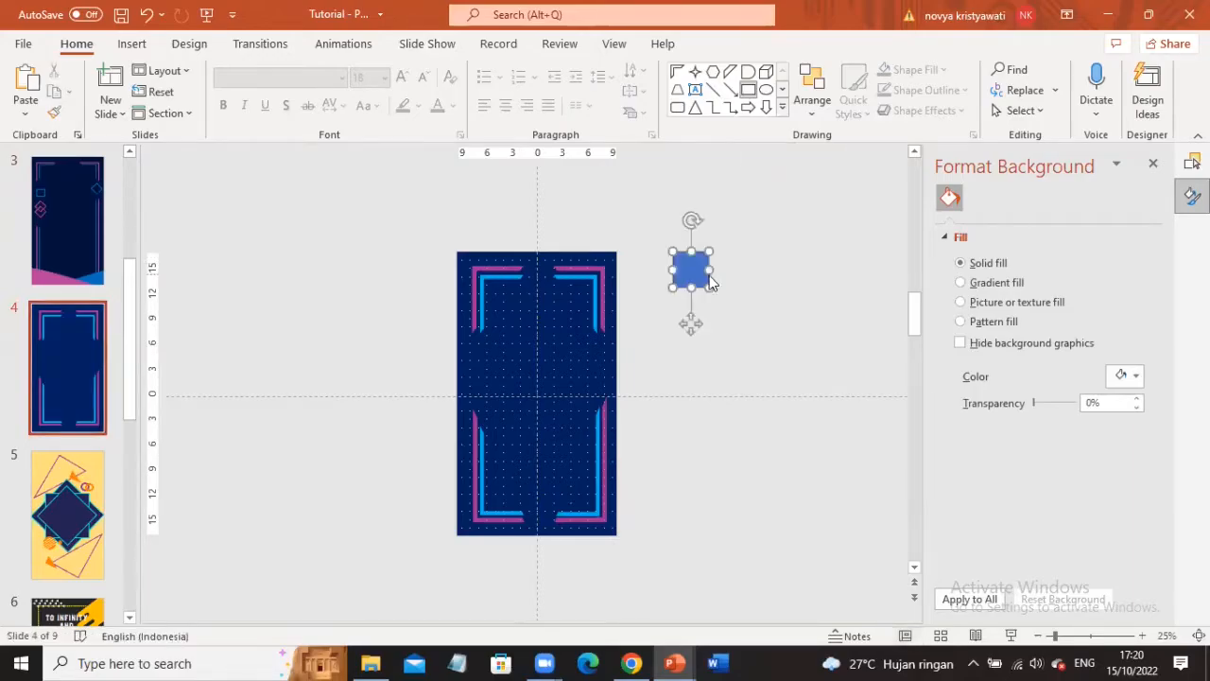
key(Escape)
click(700, 272)
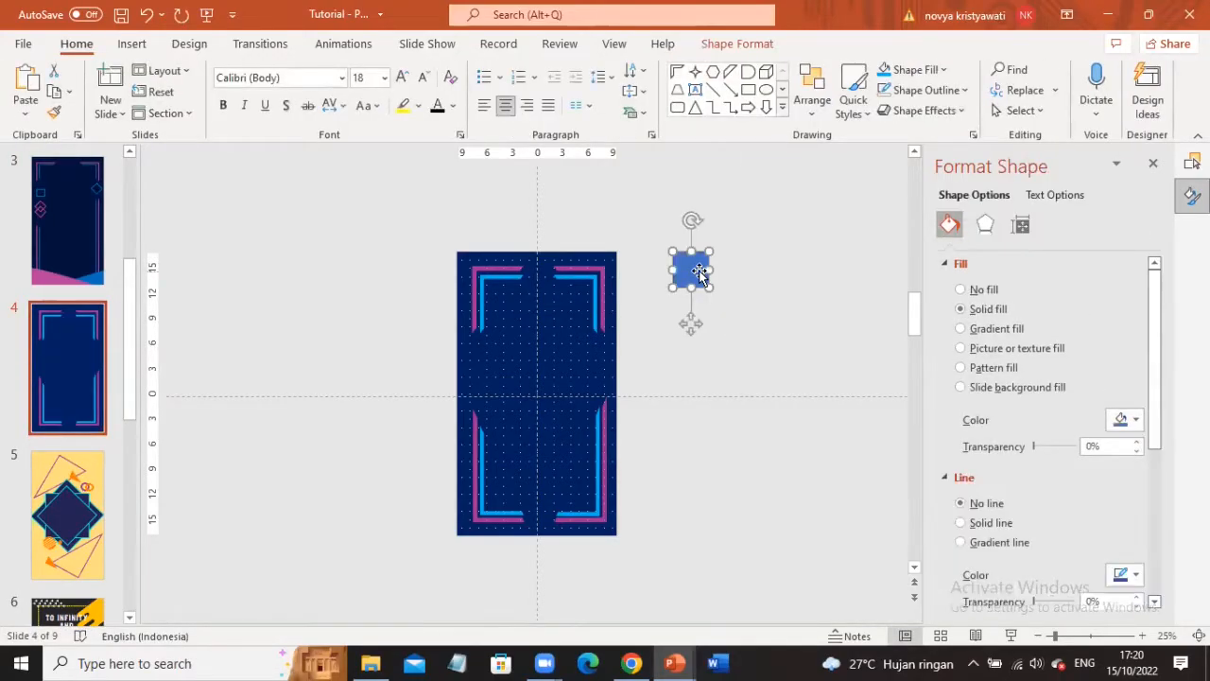
click(748, 90)
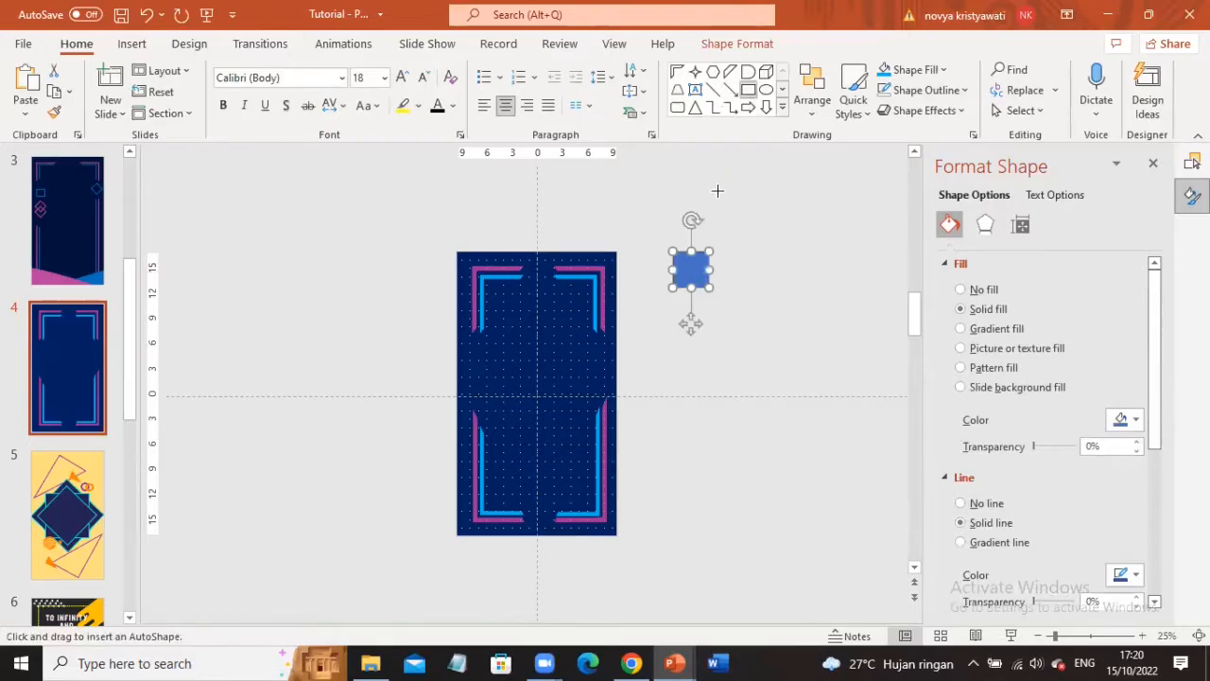
drag(712, 195, 718, 197)
key(Escape)
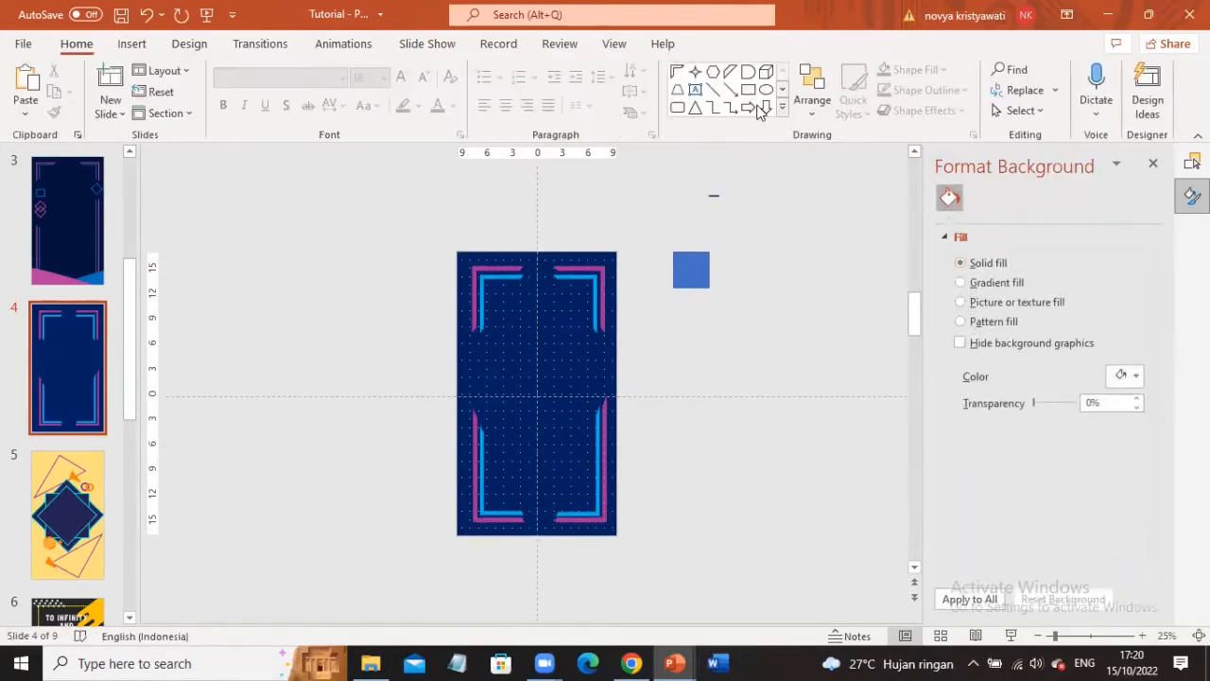
click(747, 89)
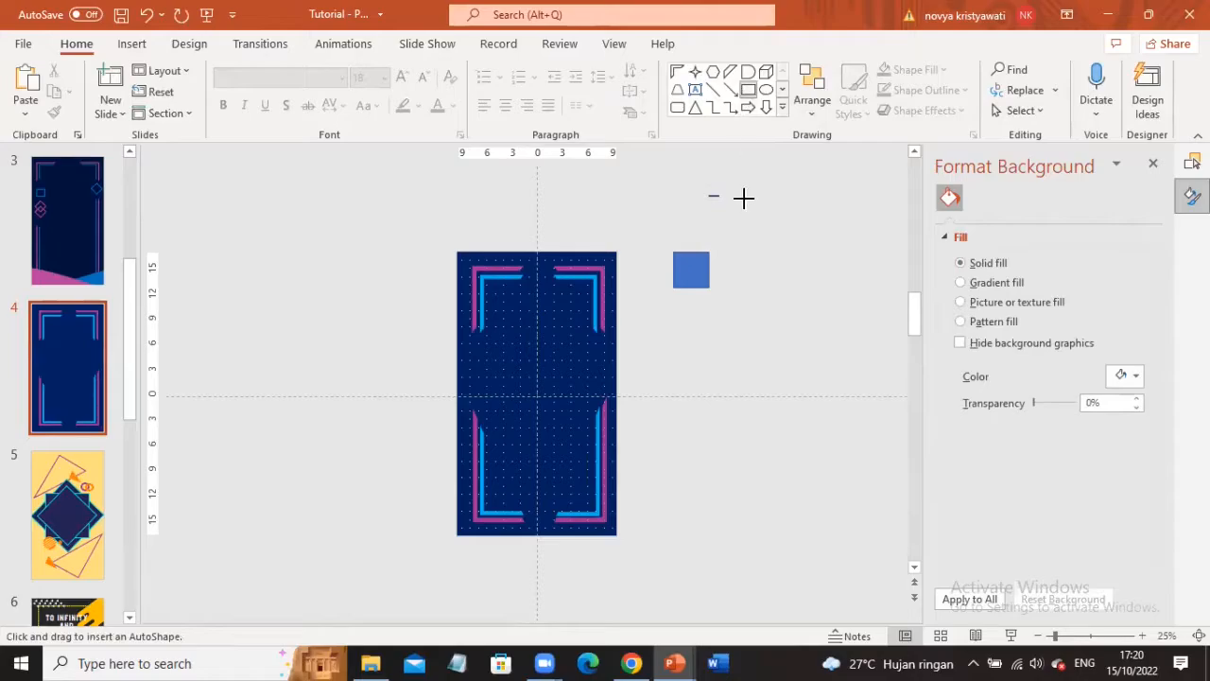
drag(743, 197, 773, 197)
key(Escape)
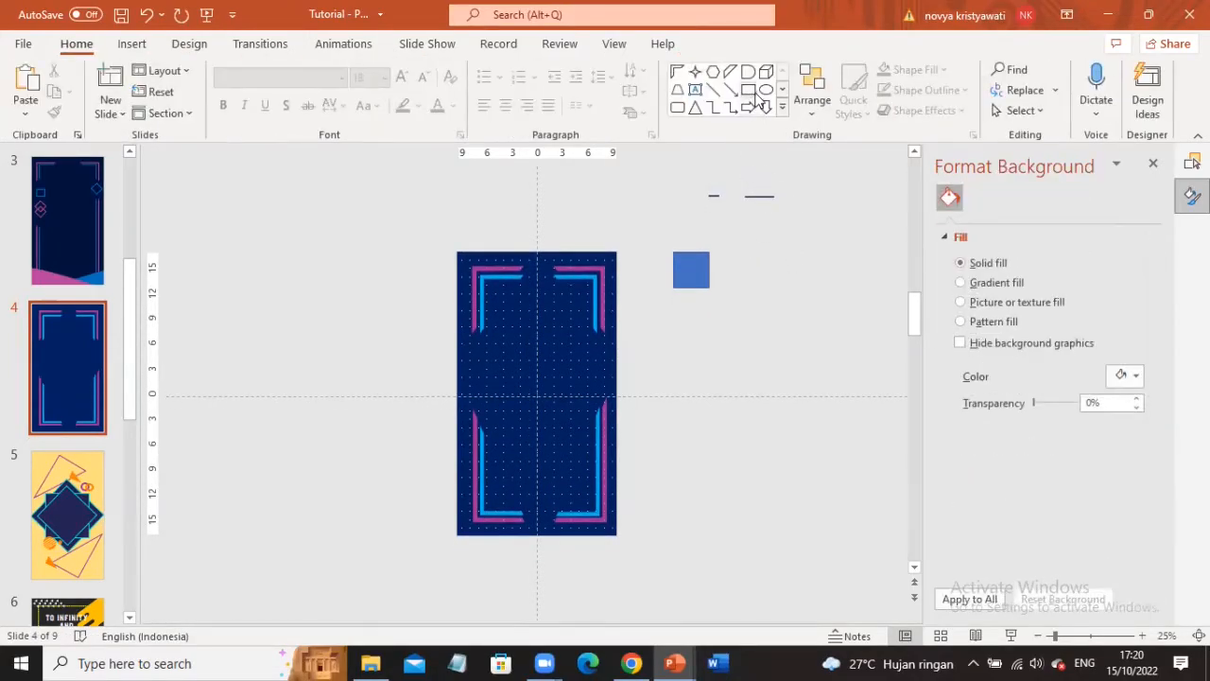
click(748, 90)
drag(742, 237, 790, 286)
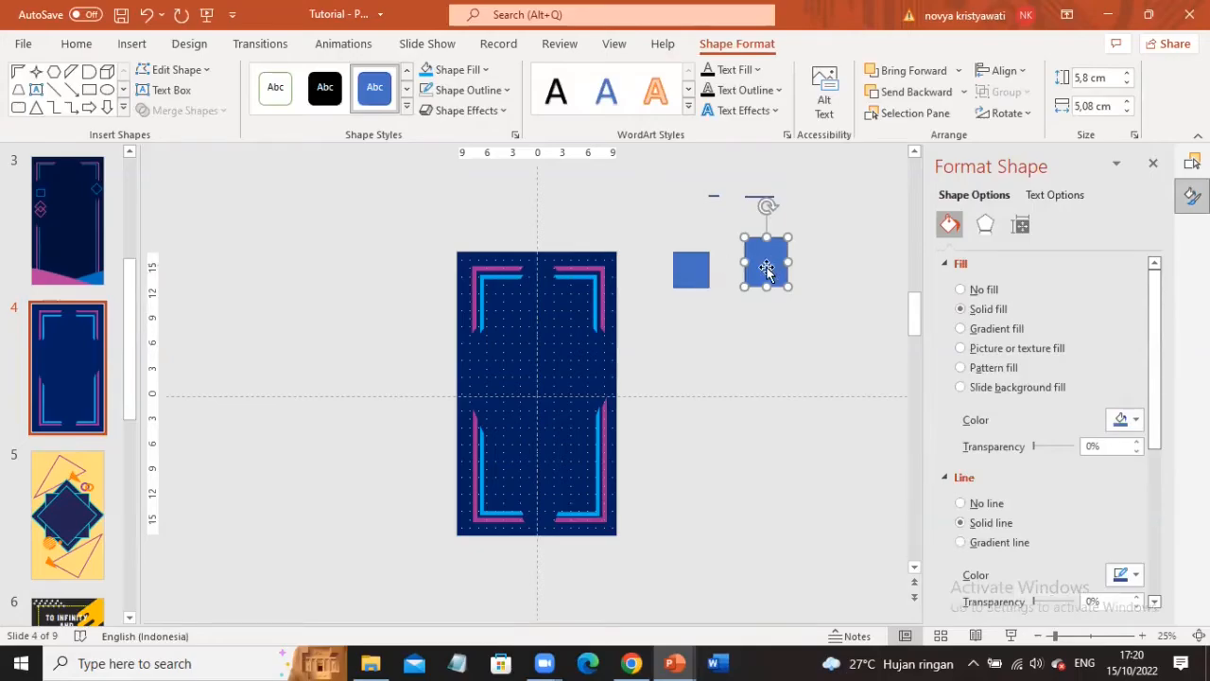
key(Delete)
click(759, 197)
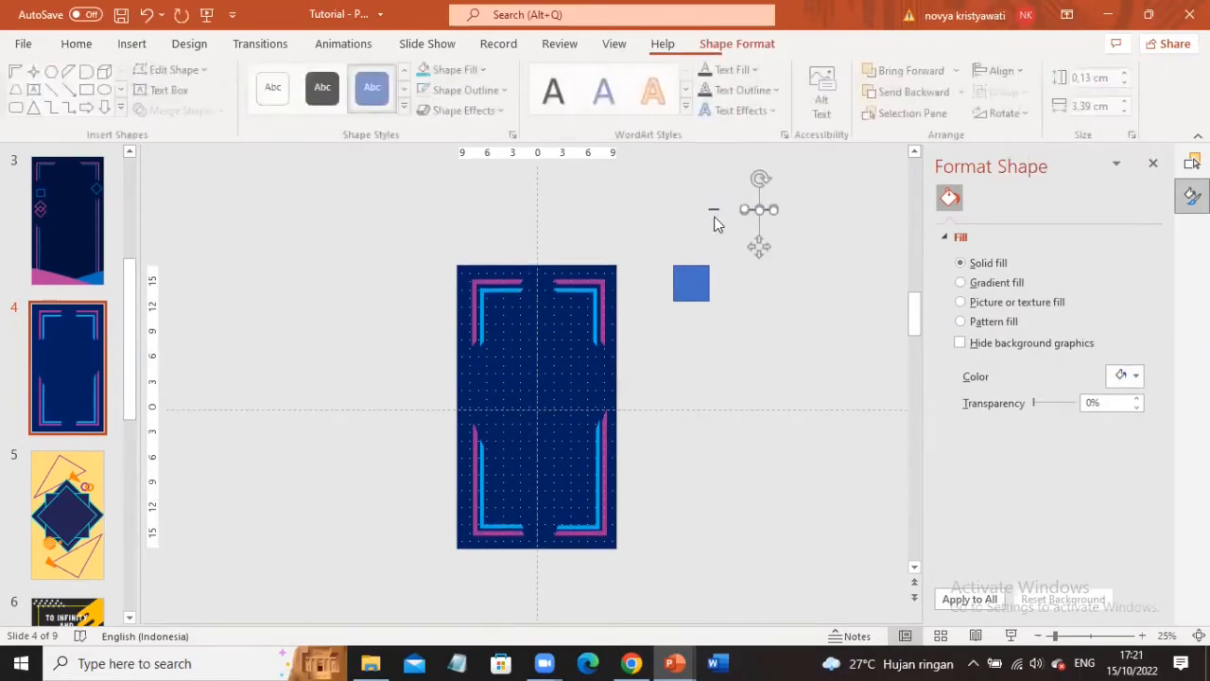
key(ctrl+z)
key(ctrl+z)
key(ctrl+z)
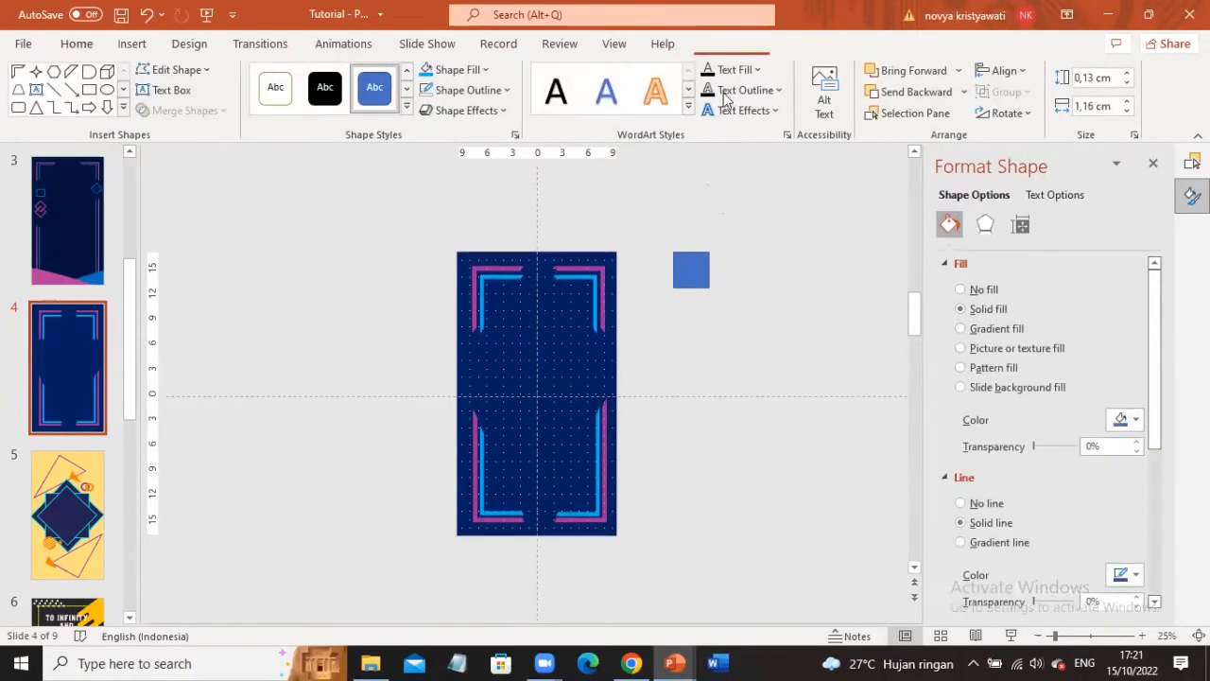
key(Escape)
- Draw a larger square of about 6.35 cm to the right of the poster and delete the smaller blue square beside it
click(748, 90)
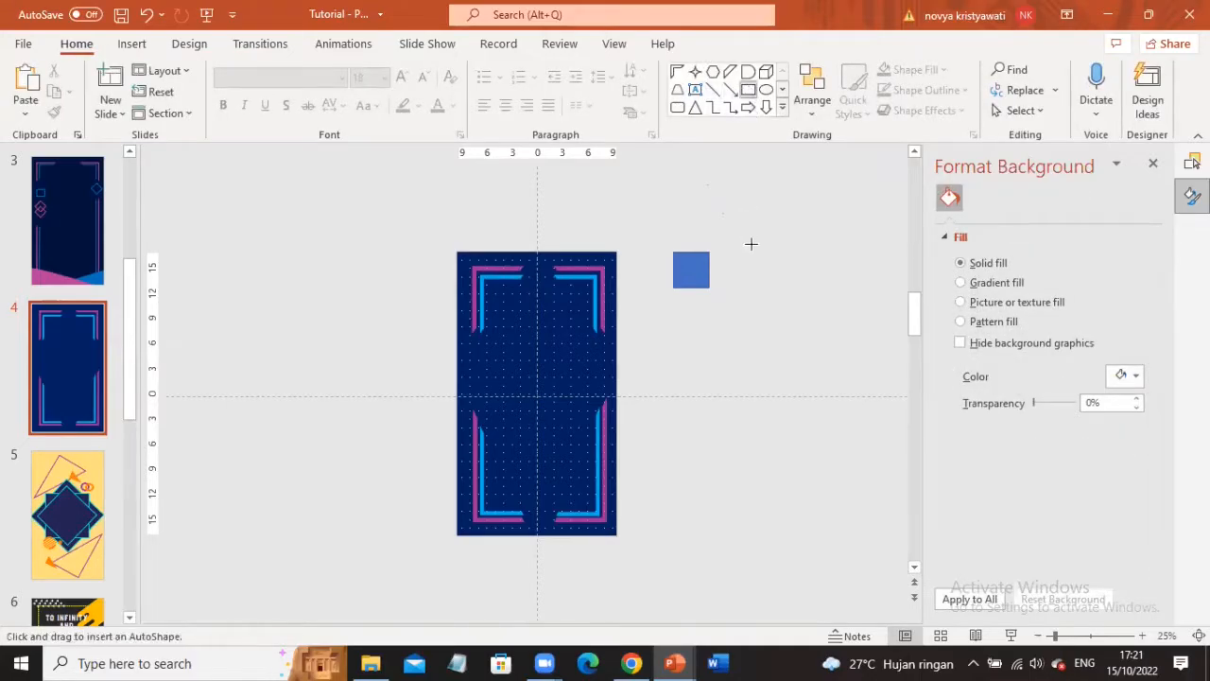
drag(744, 220, 799, 275)
click(702, 274)
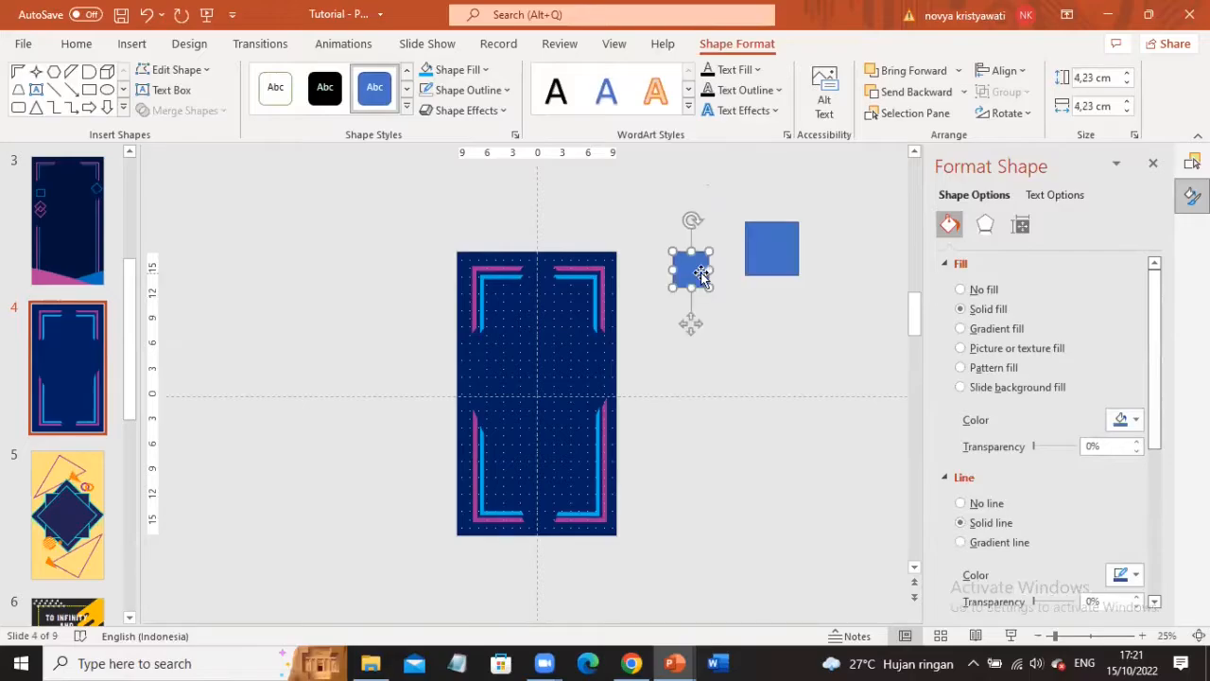
key(Delete)
- Remove the fill from the square to the right of the poster and colour its outline light blue
click(774, 253)
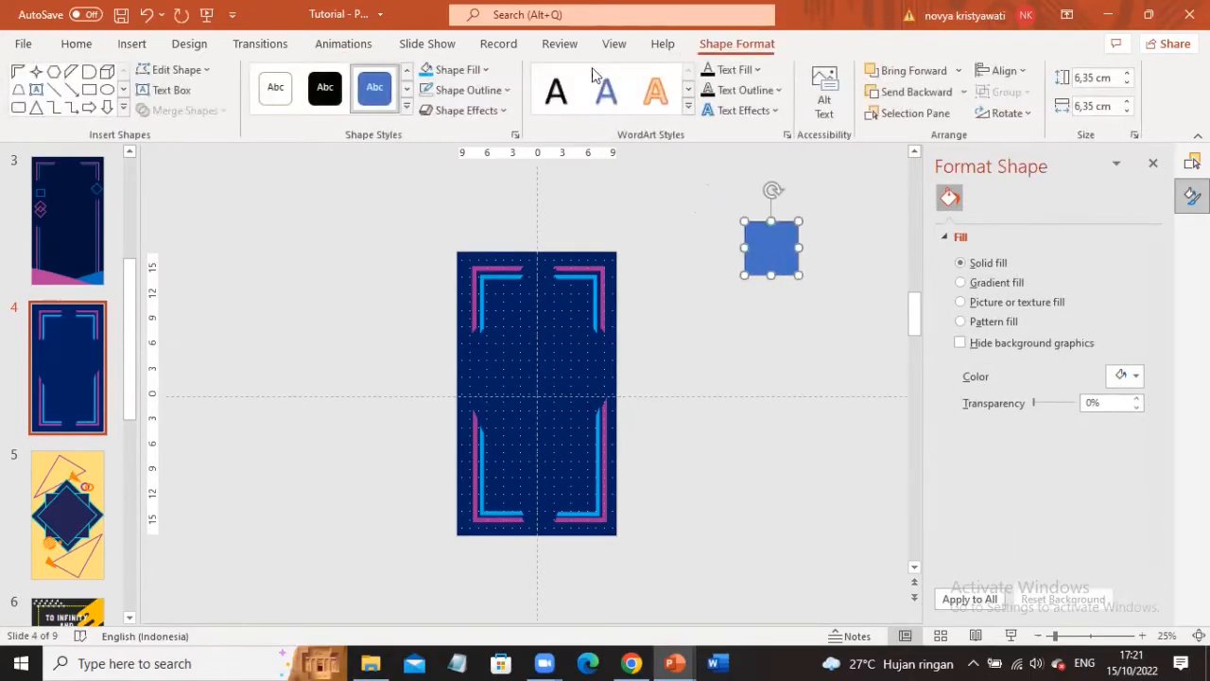
click(486, 71)
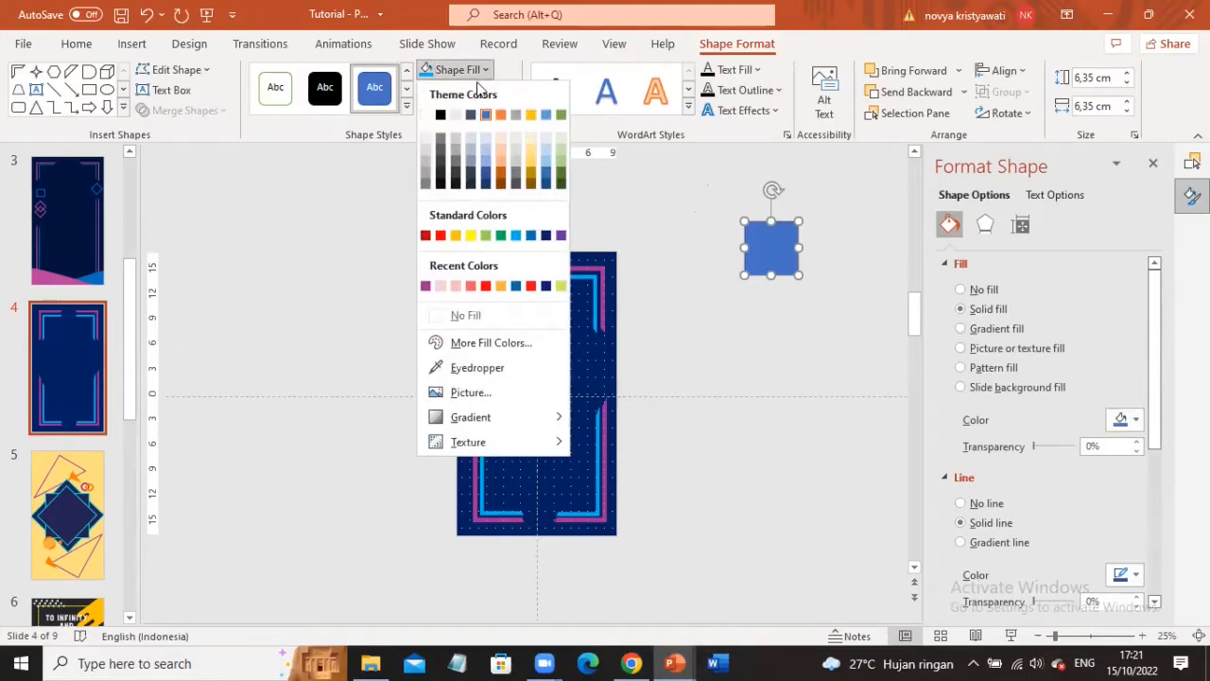
click(466, 318)
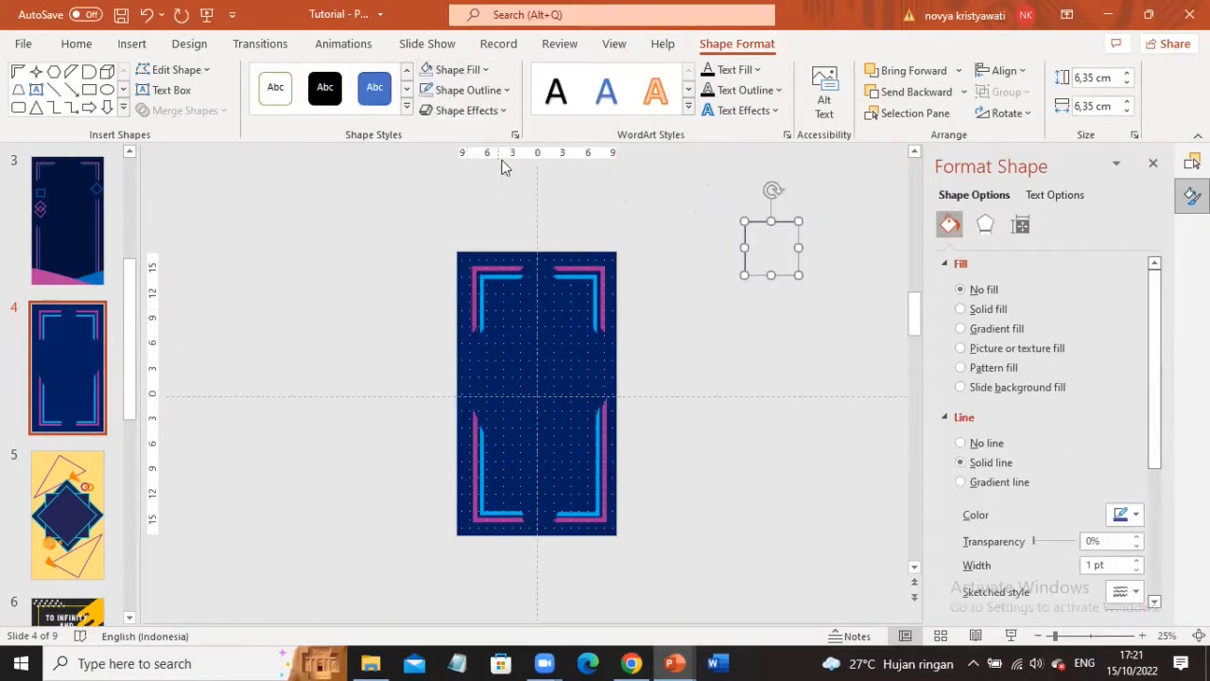
click(505, 91)
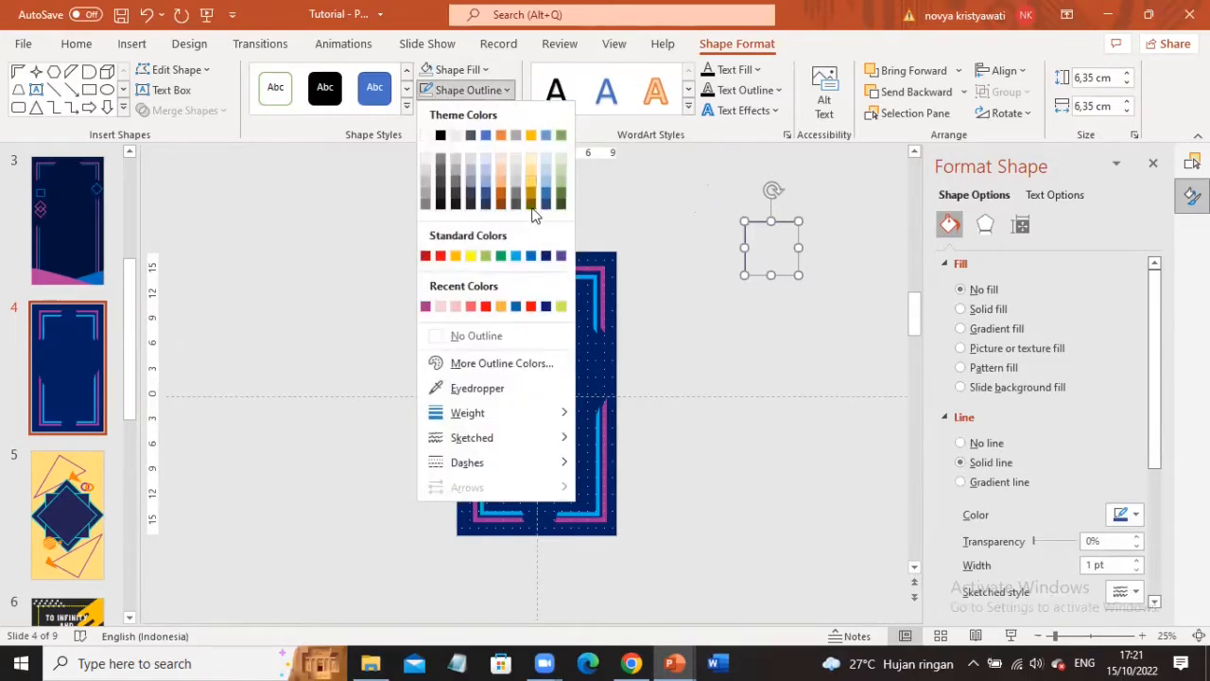
click(516, 256)
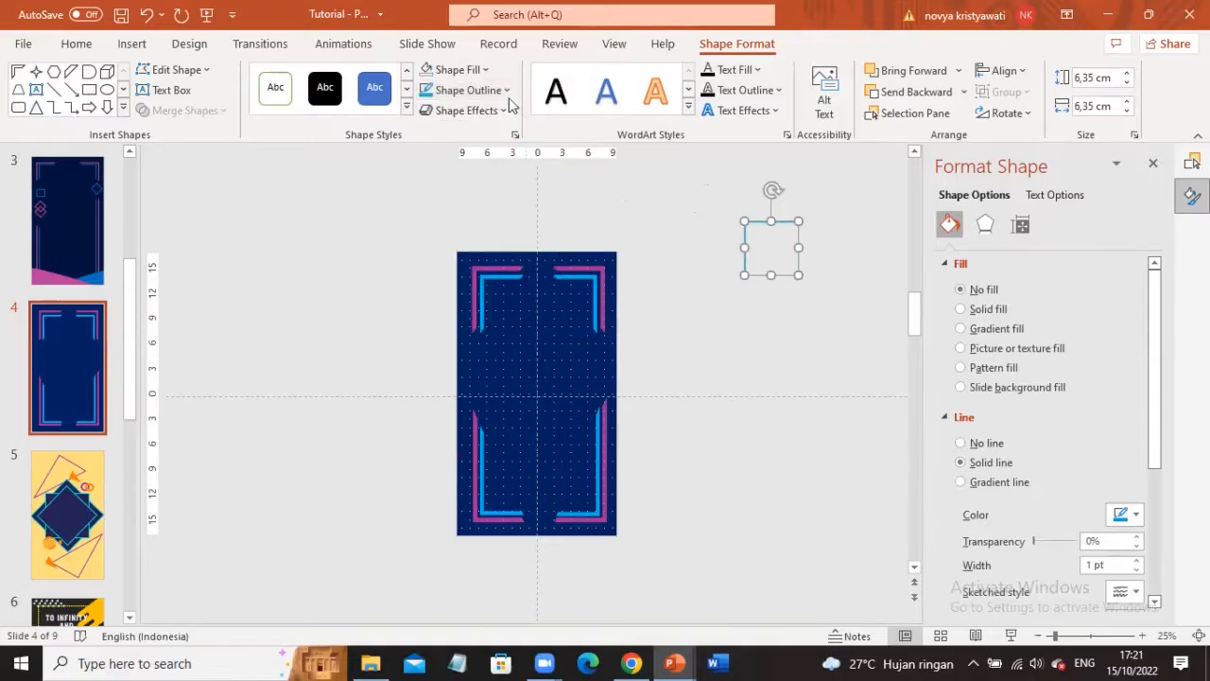
- Set the square's outline weight to 6 pt and shrink the square to about 3.81 cm
click(503, 91)
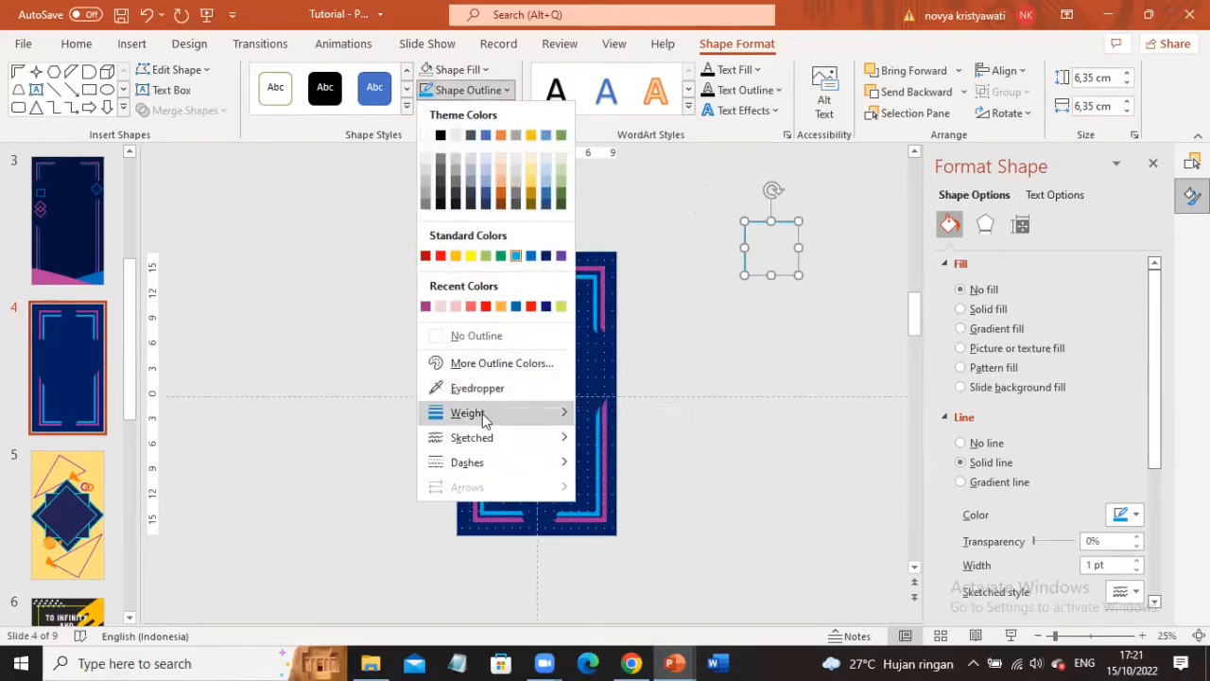
mouse_move(486, 414)
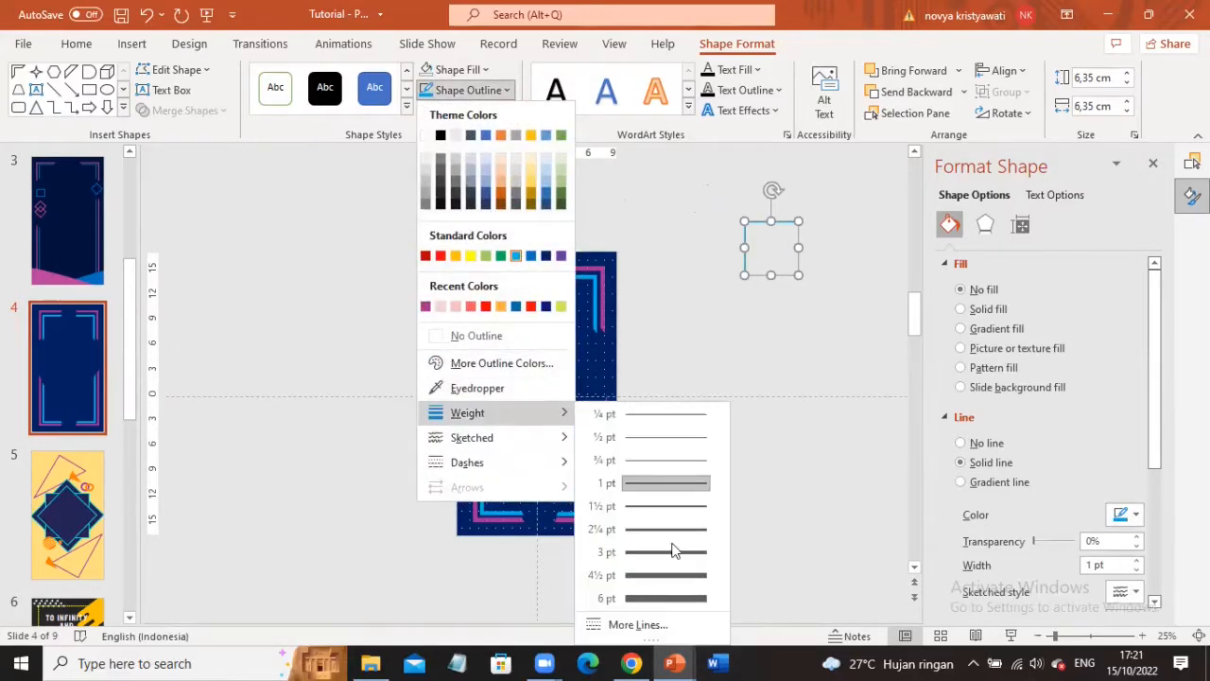
click(661, 598)
drag(799, 274, 777, 252)
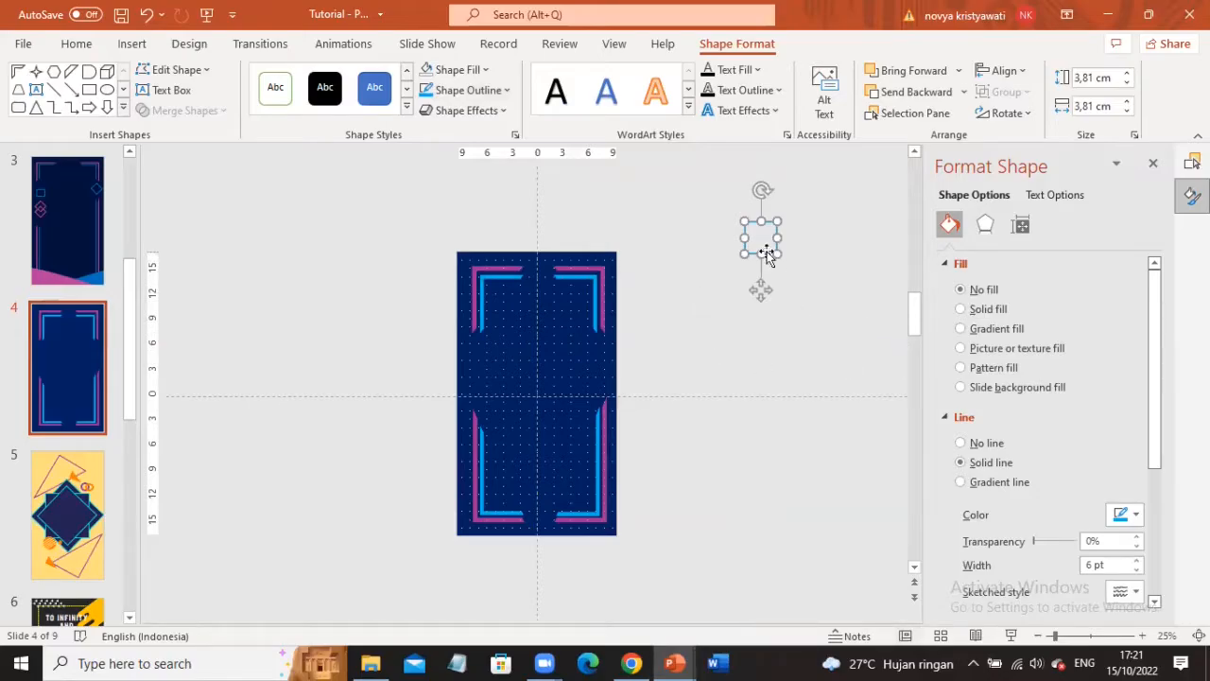
- Set the outline width of the light blue square to 10 pt
scroll(1009, 459, down, 1)
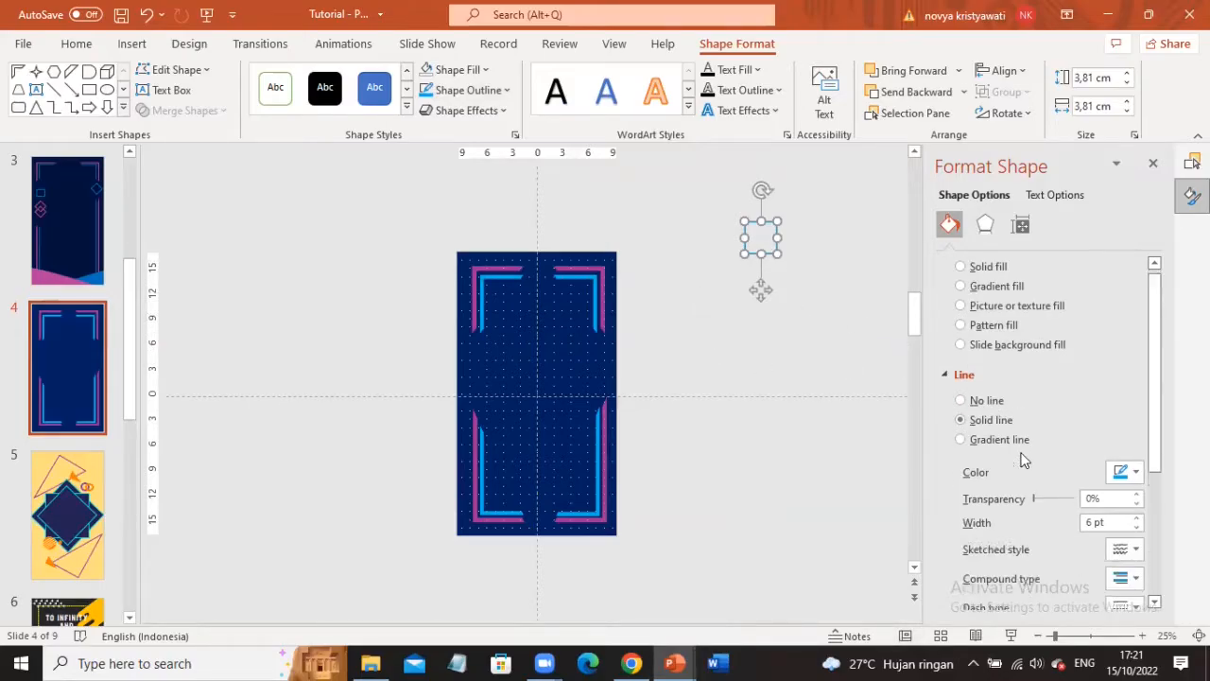
click(1136, 519)
click(1135, 519)
click(1135, 519)
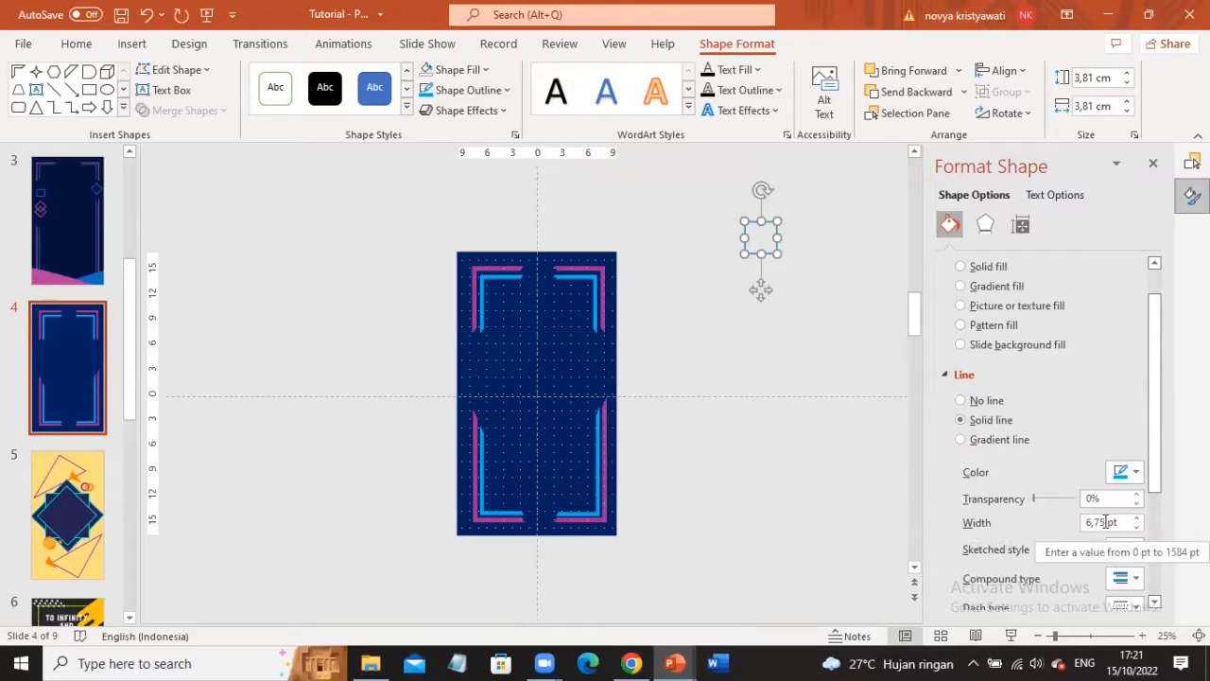
drag(1106, 522, 1067, 532)
text(10)
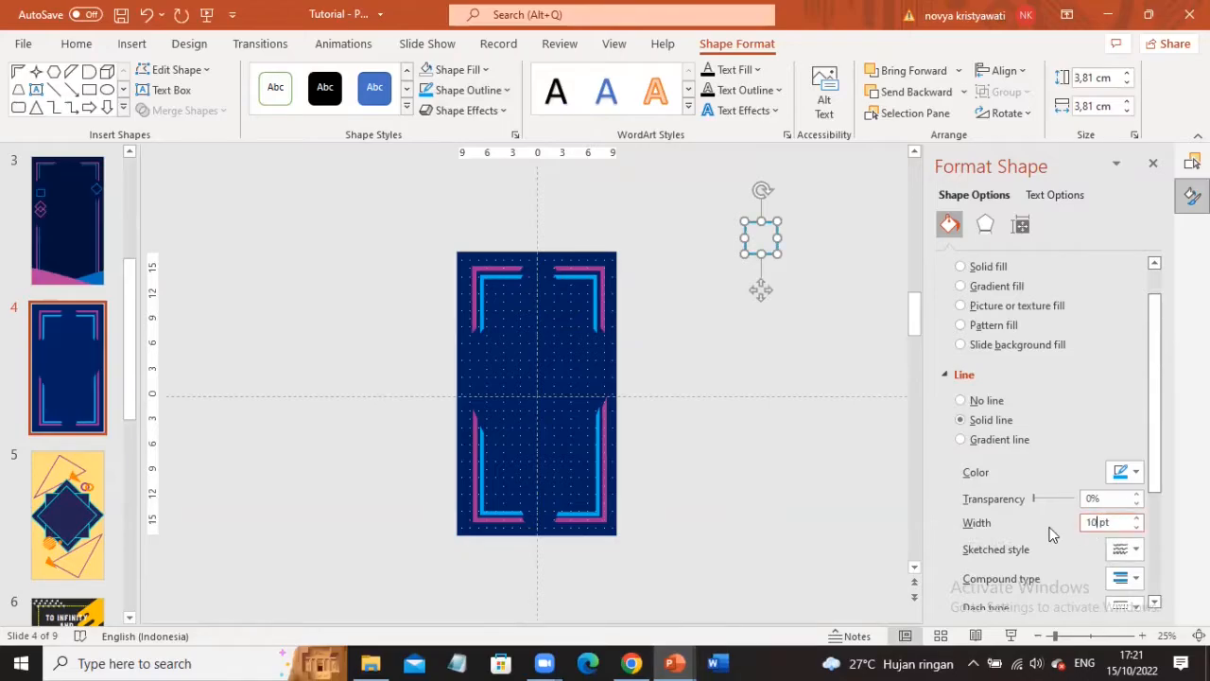
click(794, 381)
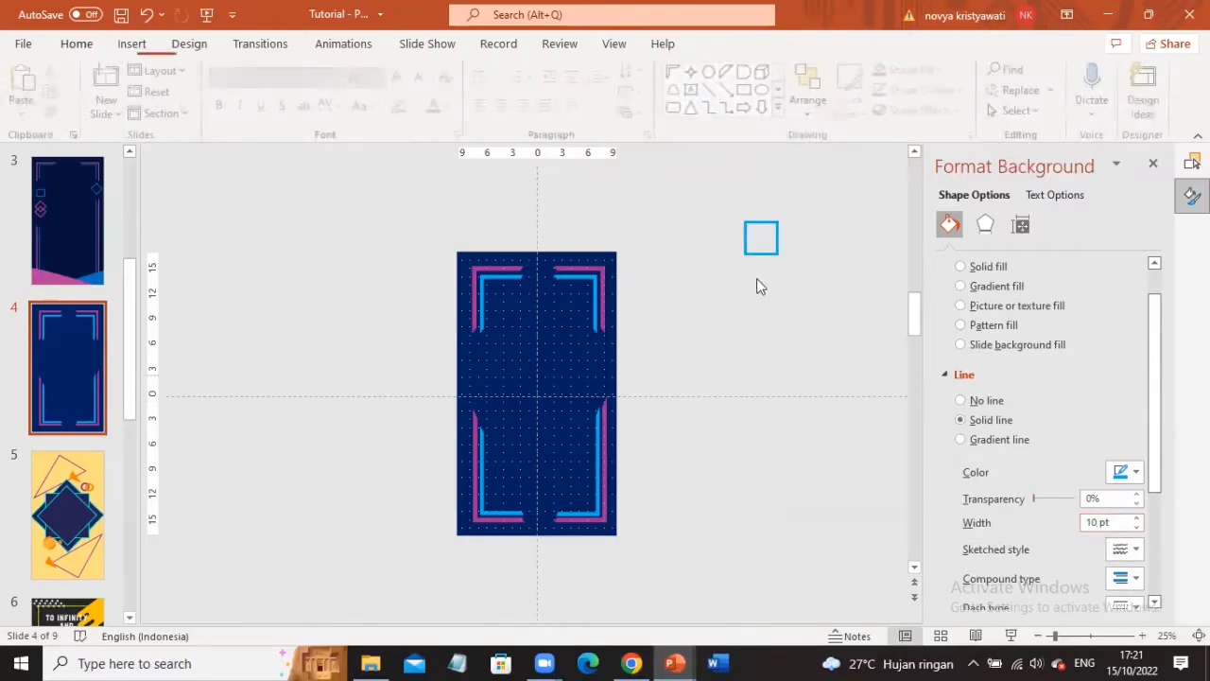
- Move the outlined square between the poster's two left half frames and shrink it to about 1.93 cm
drag(766, 260, 485, 413)
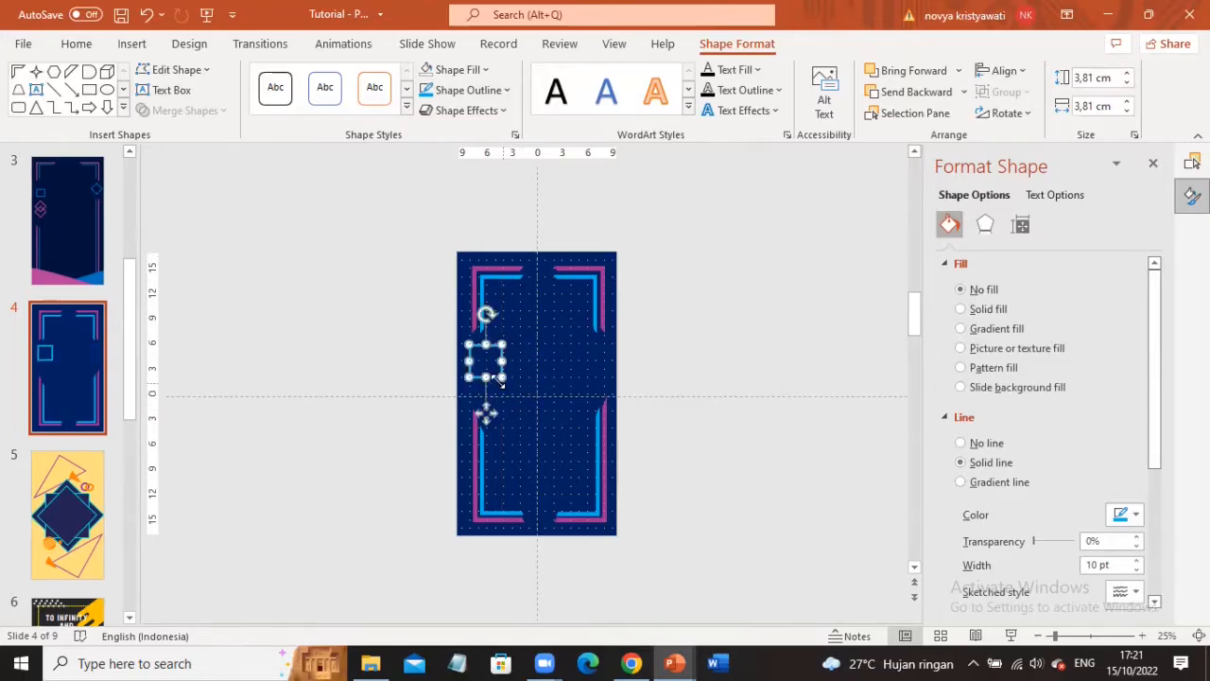
scroll(497, 380, up, 2)
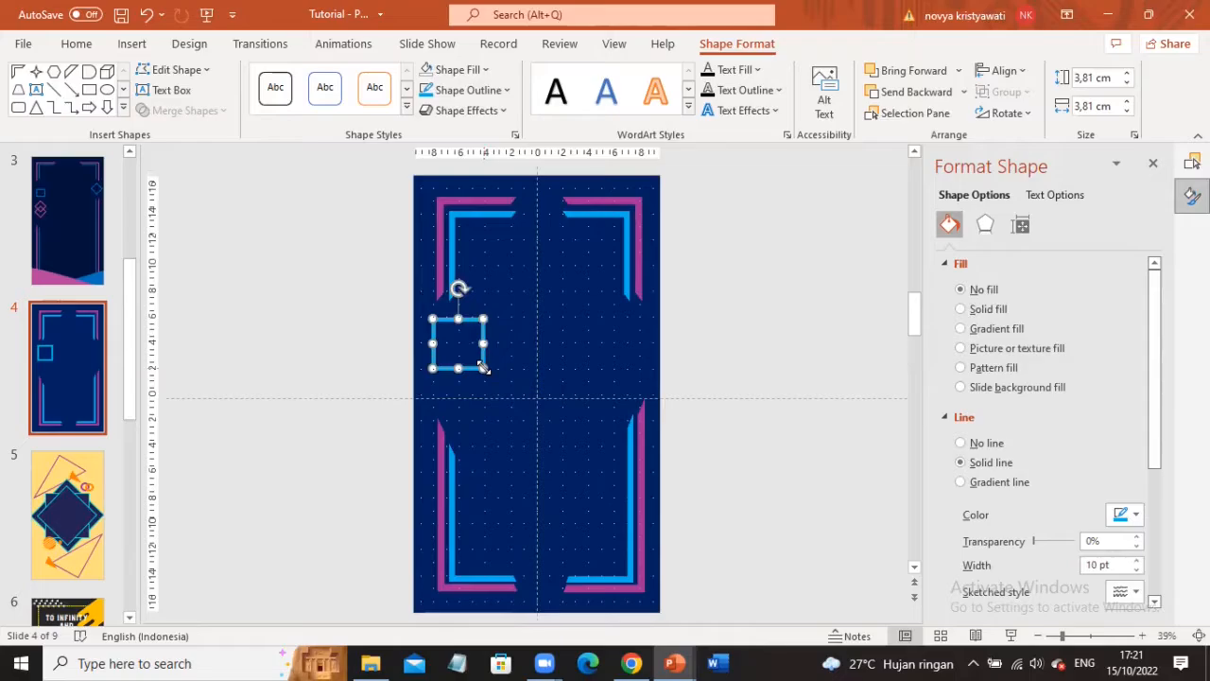
drag(484, 367, 466, 351)
click(527, 332)
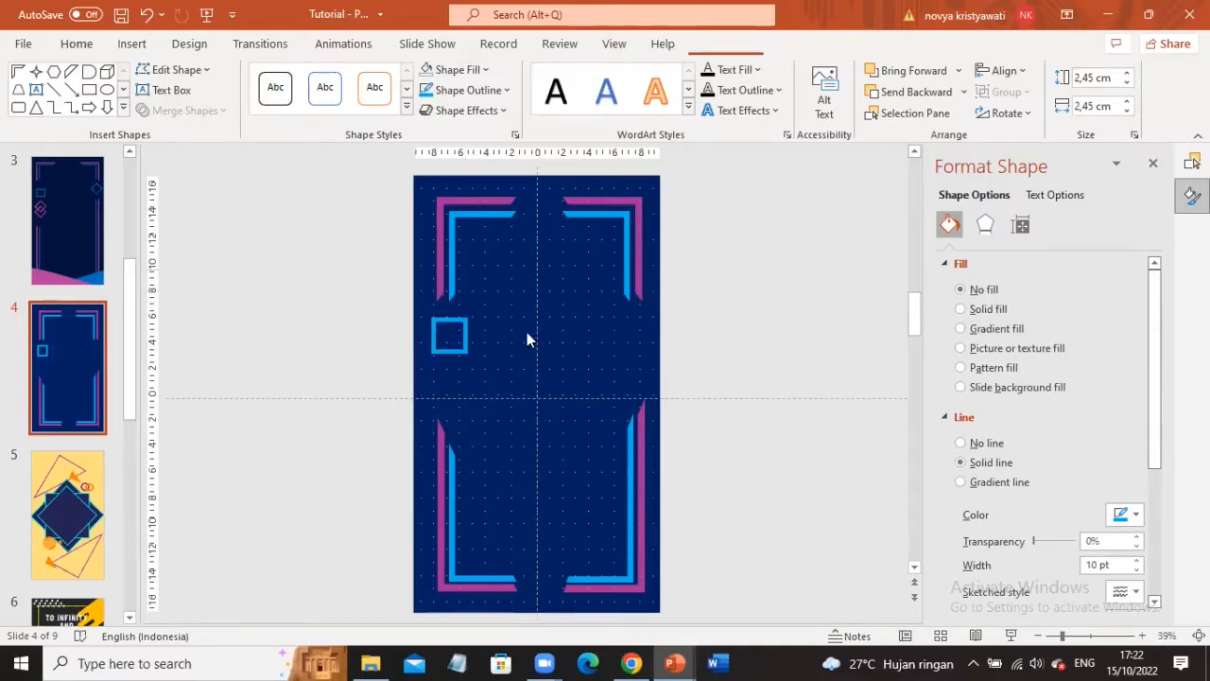
click(454, 350)
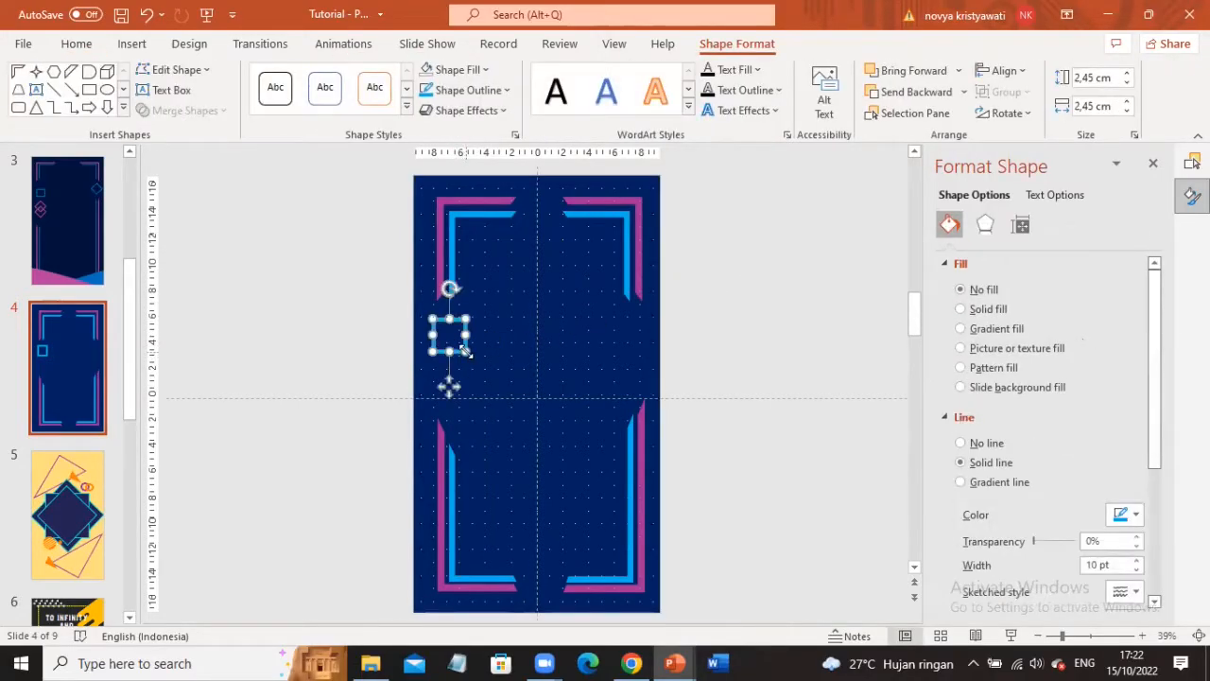
drag(464, 350, 450, 374)
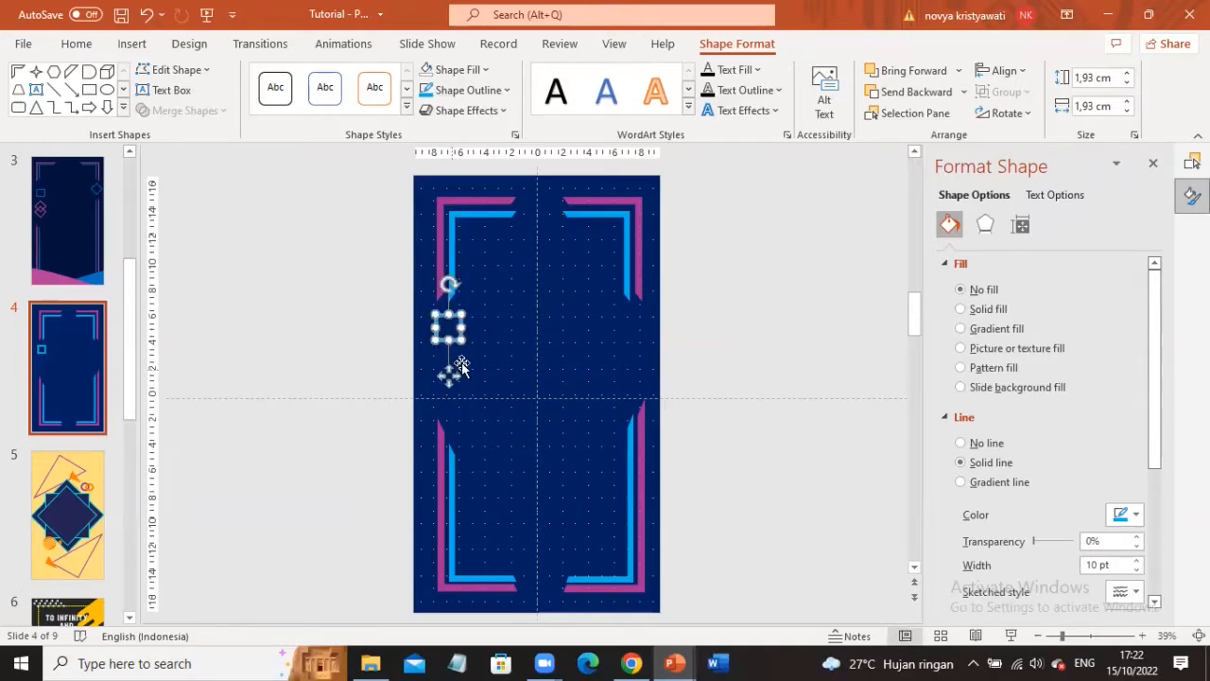
click(769, 267)
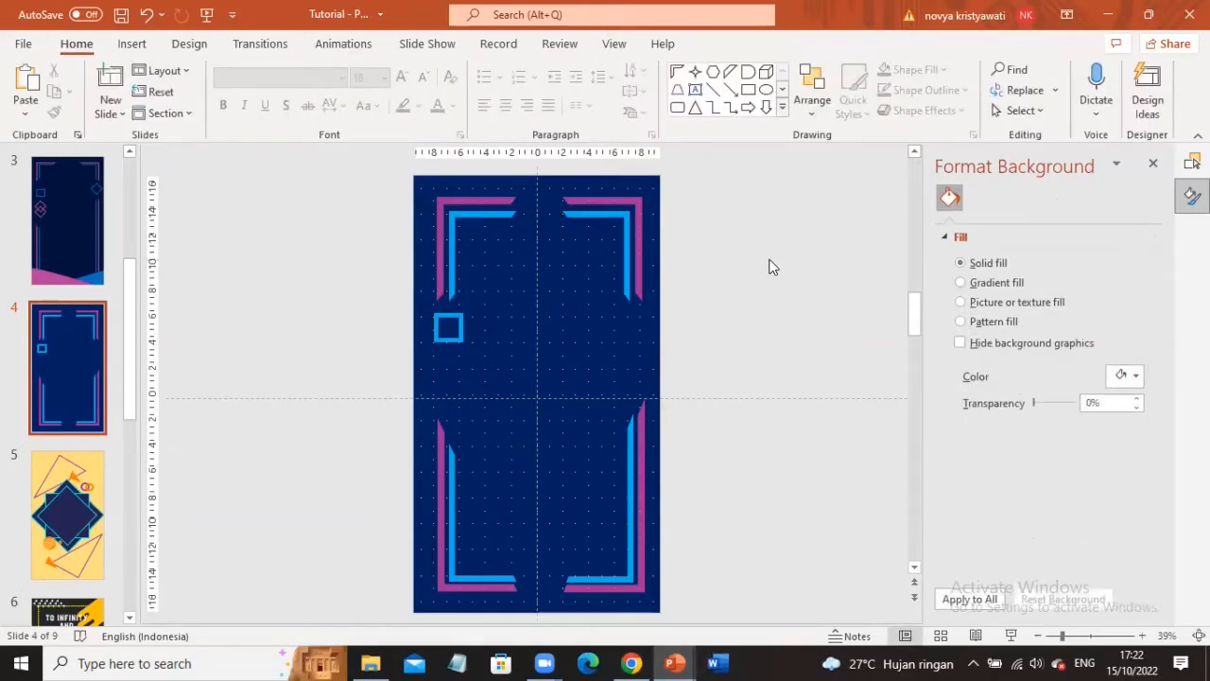
- Place a copy of the outlined square just right of the poster and rotate it 45° into a diamond
click(457, 341)
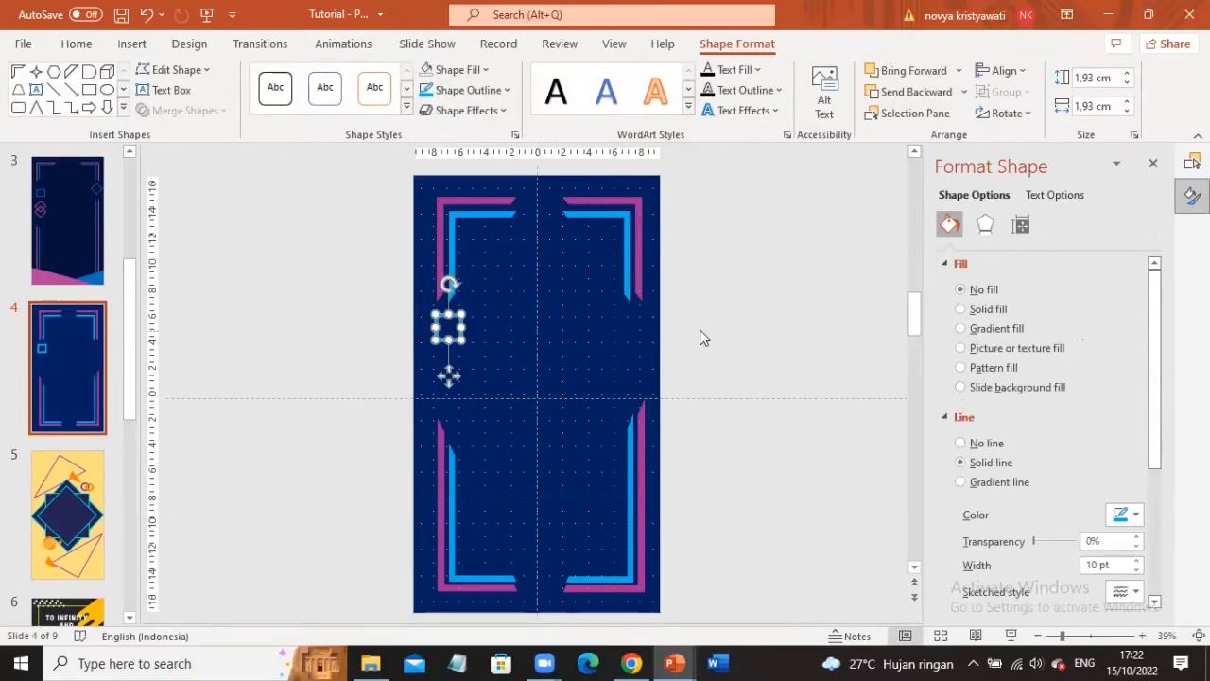
key(ctrl+c)
key(ctrl+v)
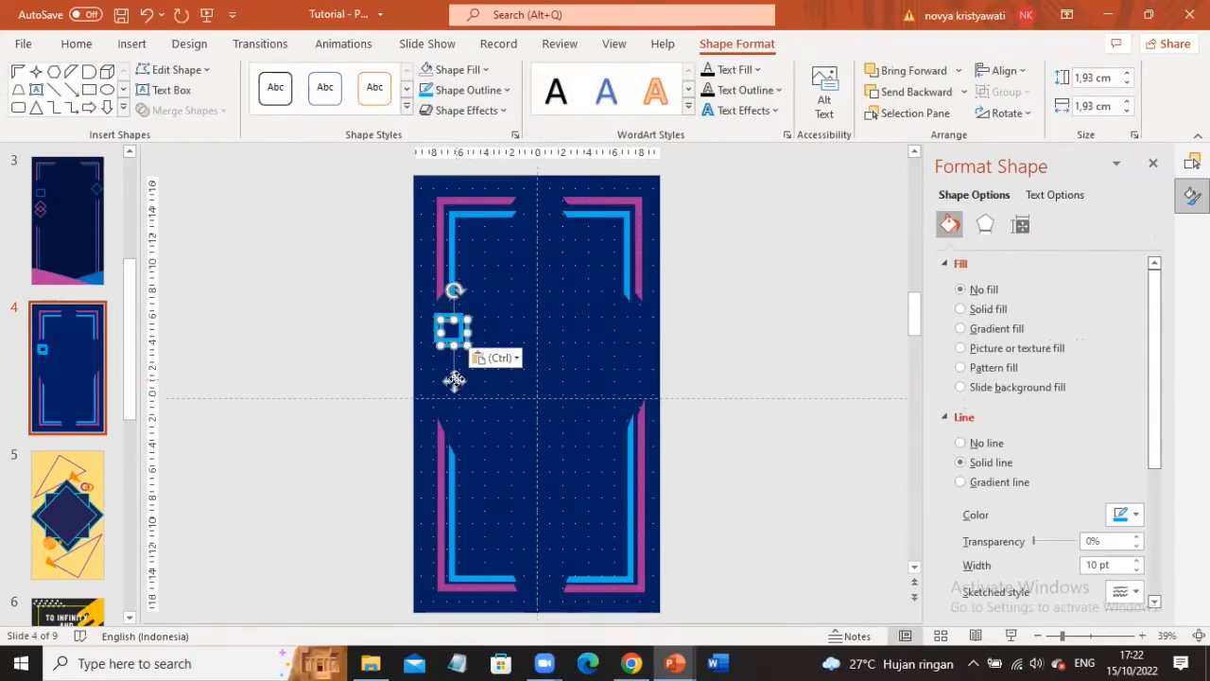
drag(451, 379, 603, 387)
click(676, 366)
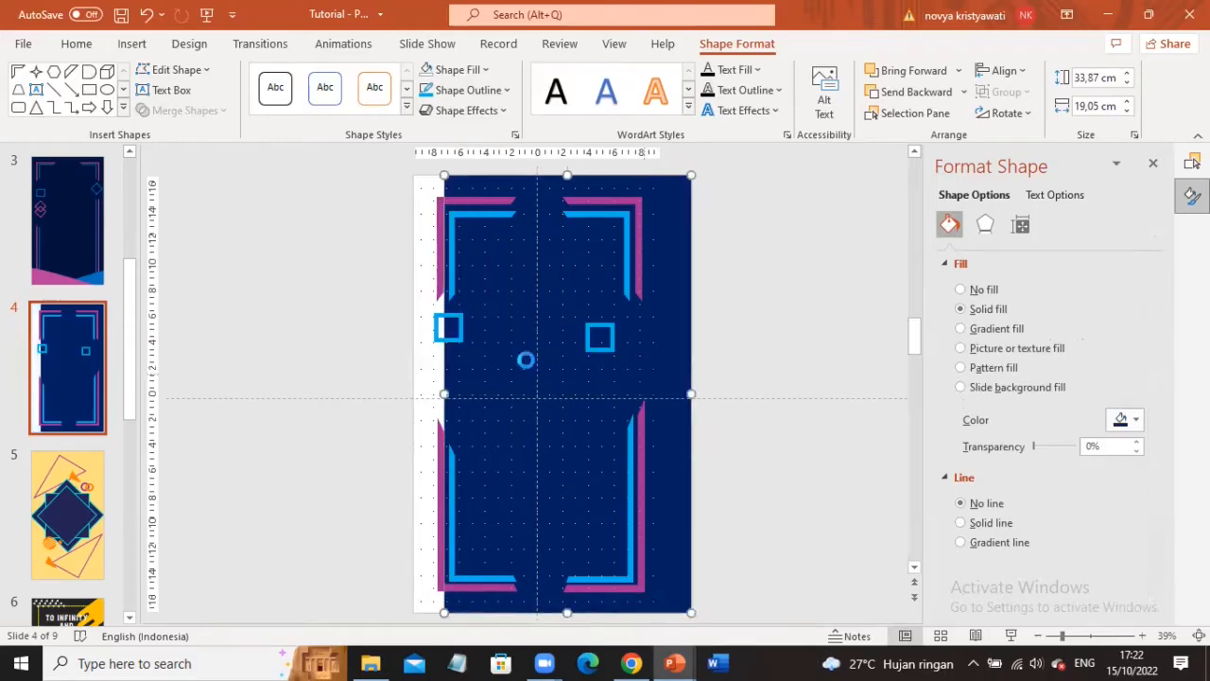
click(599, 348)
drag(601, 383, 697, 388)
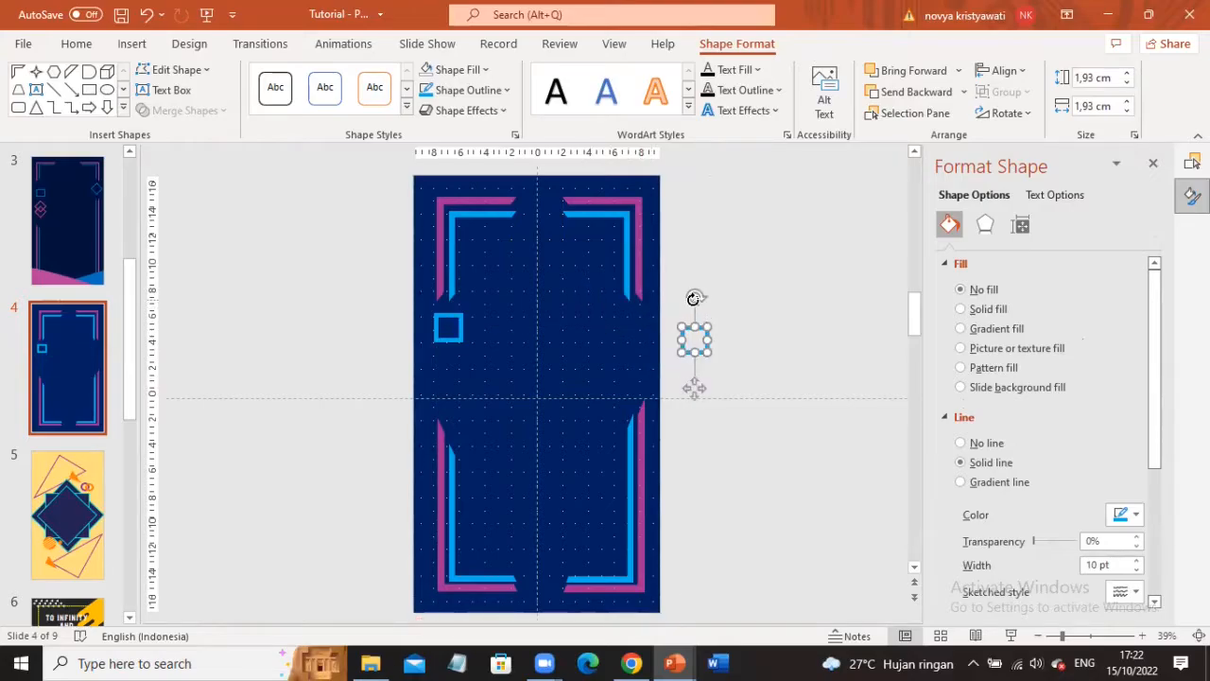
drag(694, 297, 727, 308)
click(778, 256)
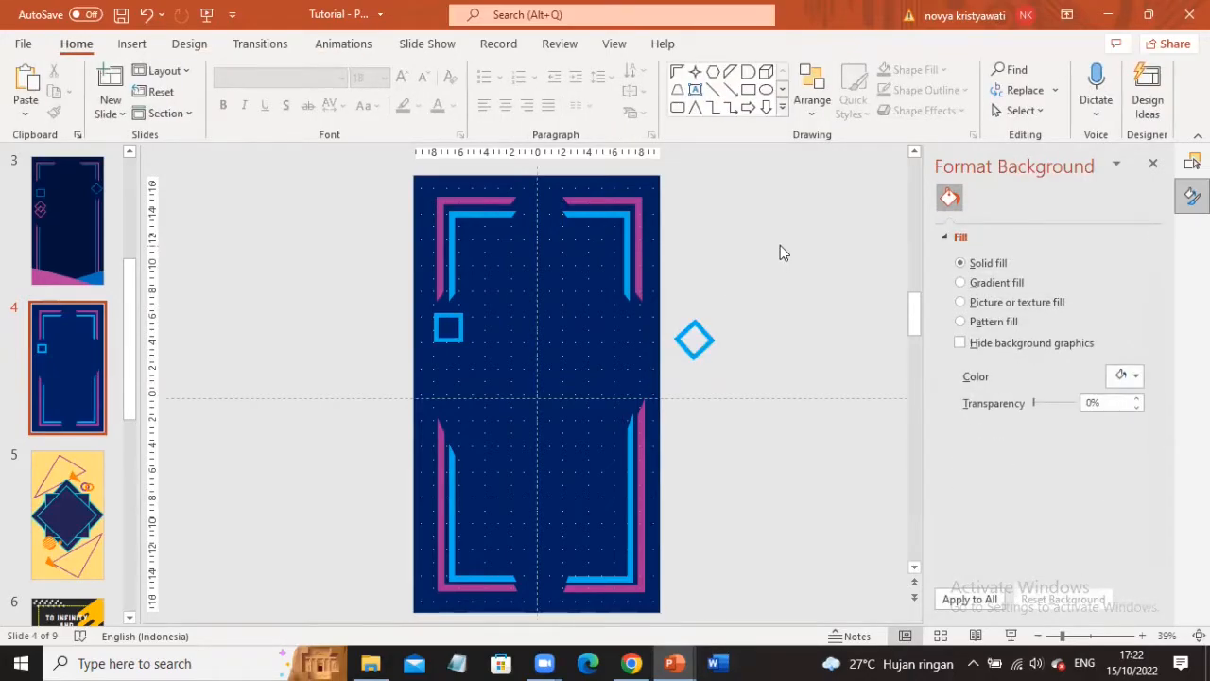
- Review the diamond's fill, outline colour and line width settings
click(694, 339)
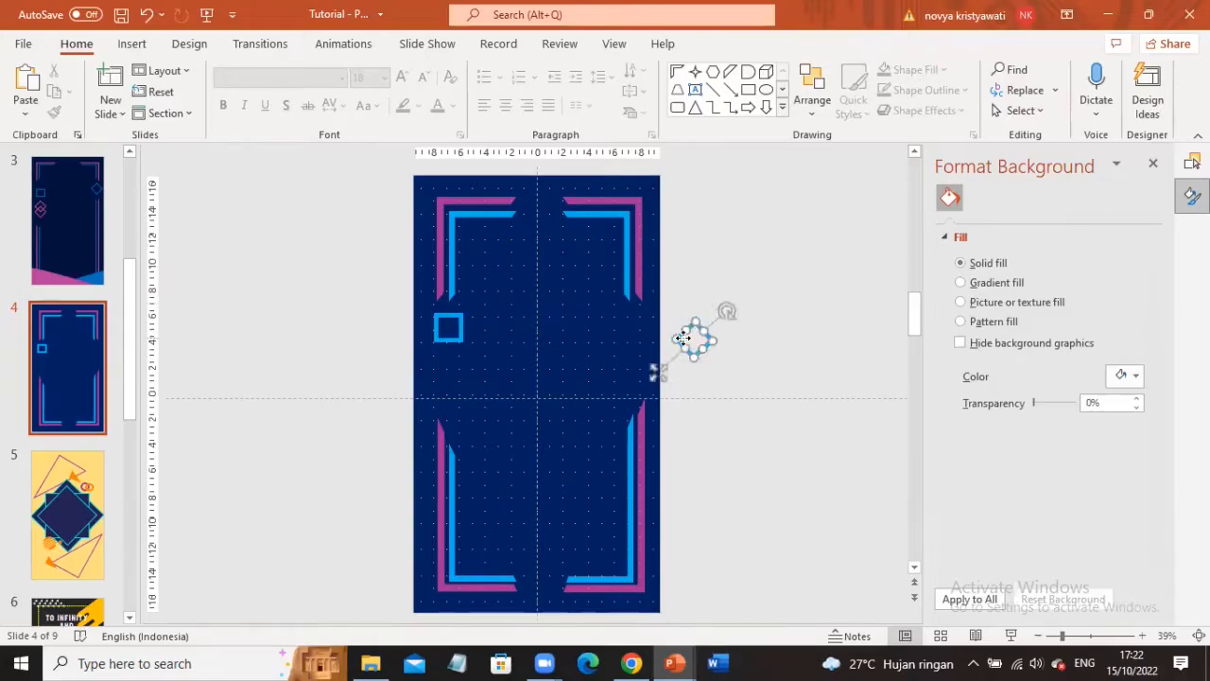
click(485, 70)
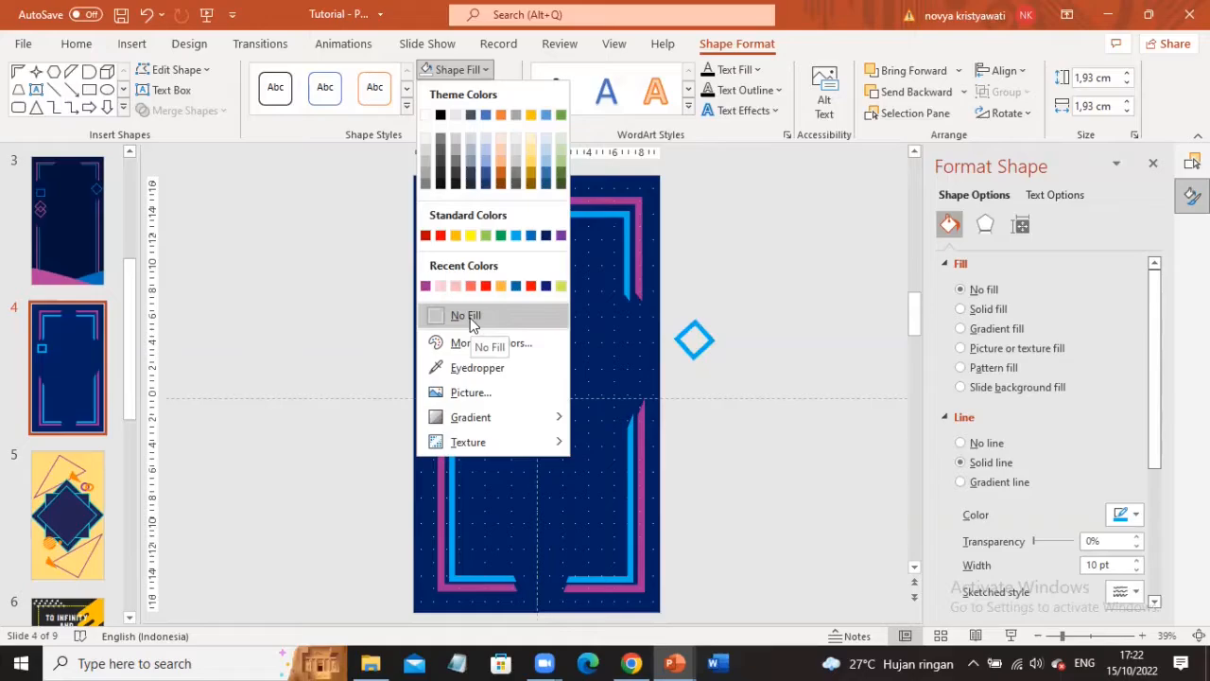
click(470, 318)
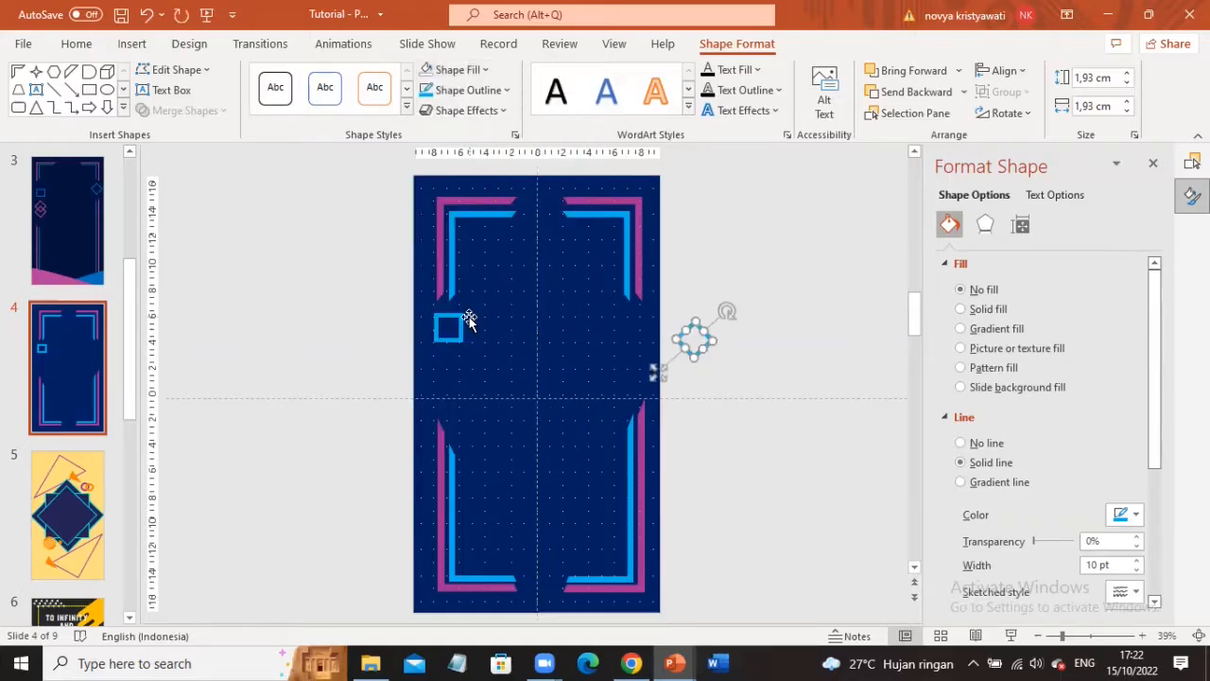
click(500, 95)
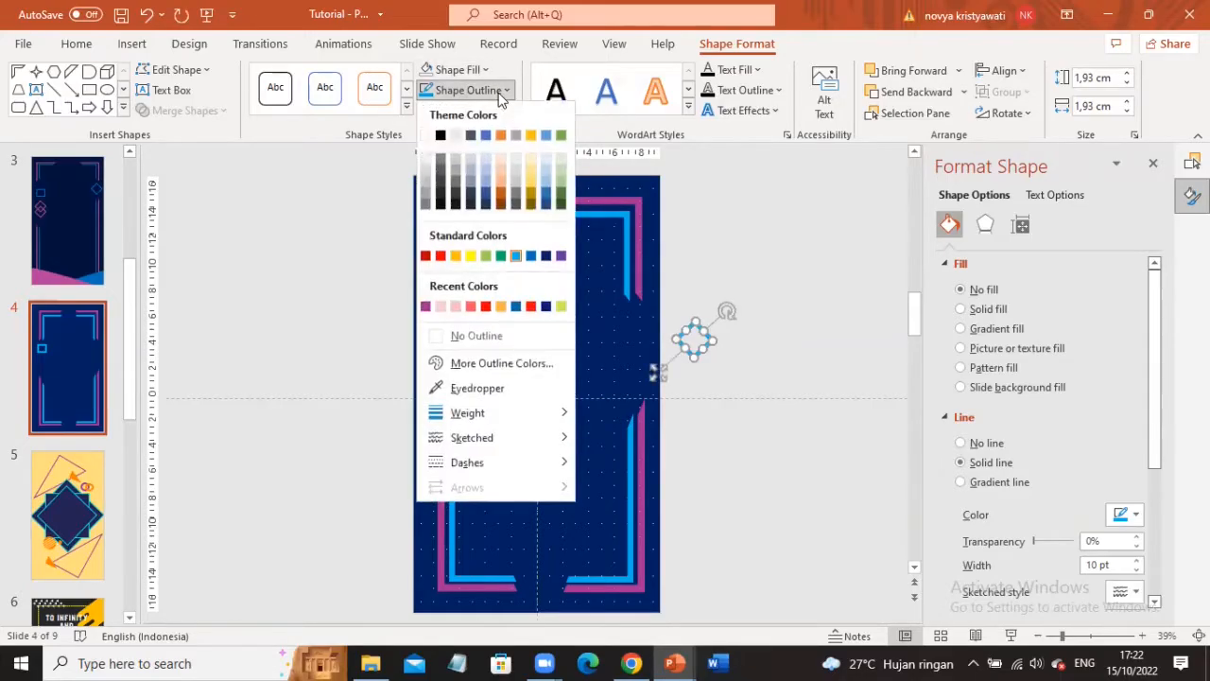
click(516, 256)
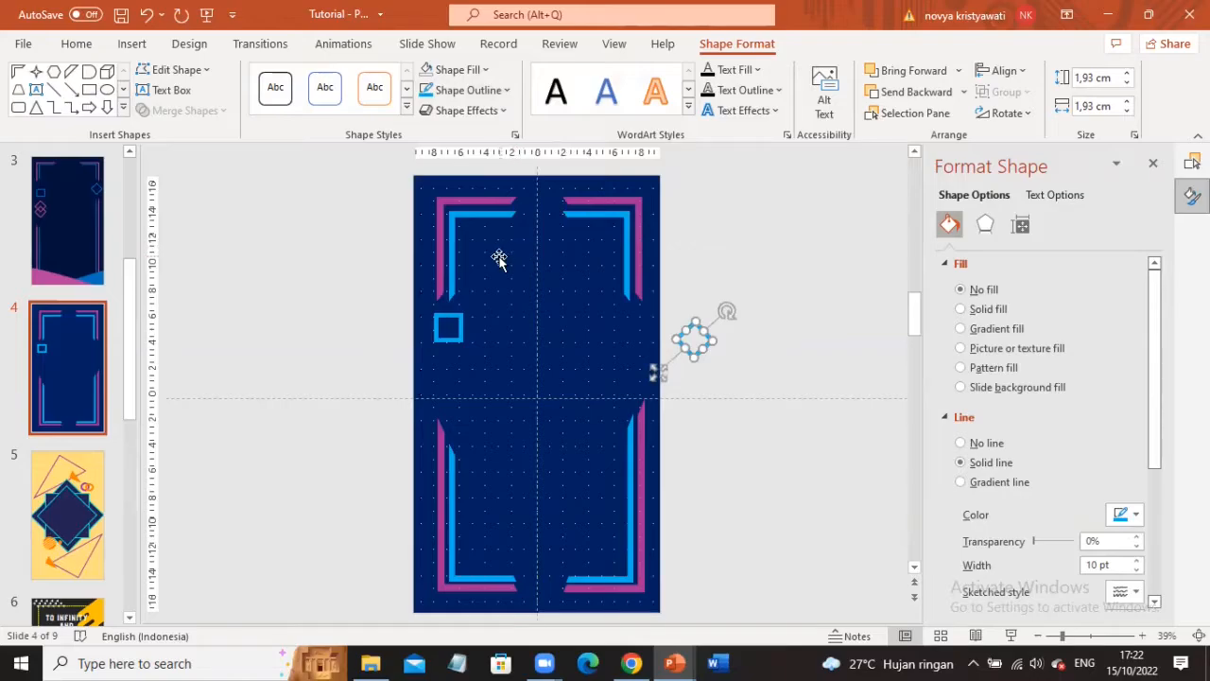
click(501, 95)
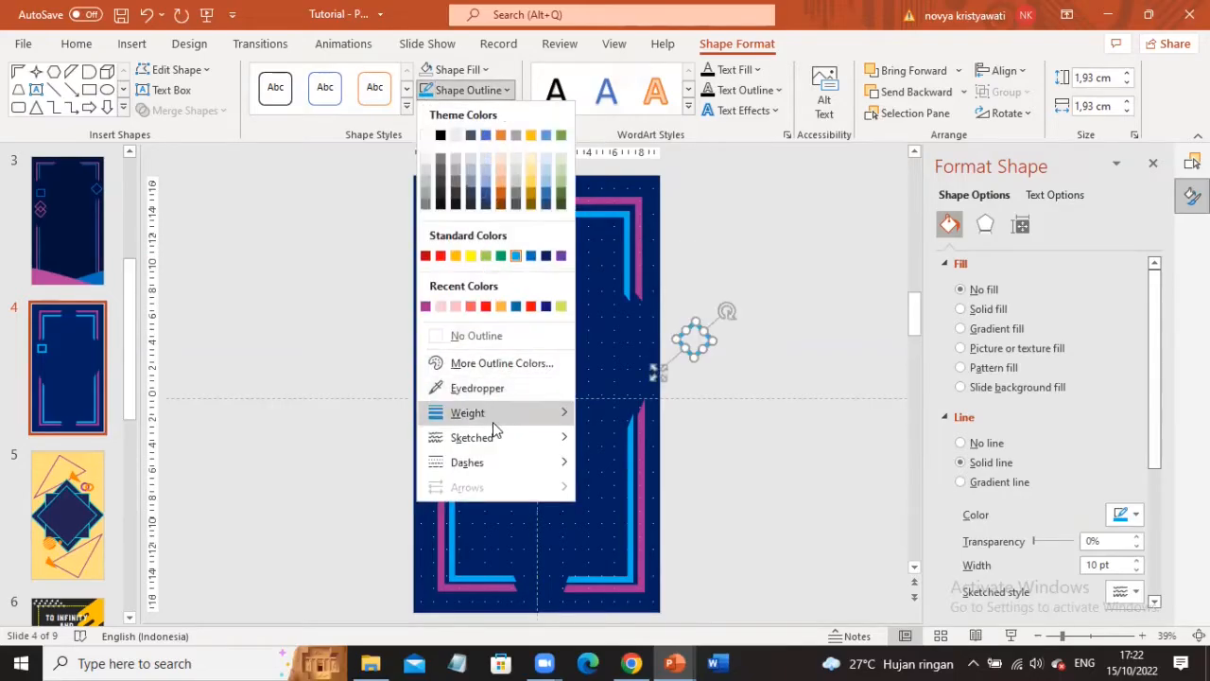
mouse_move(492, 418)
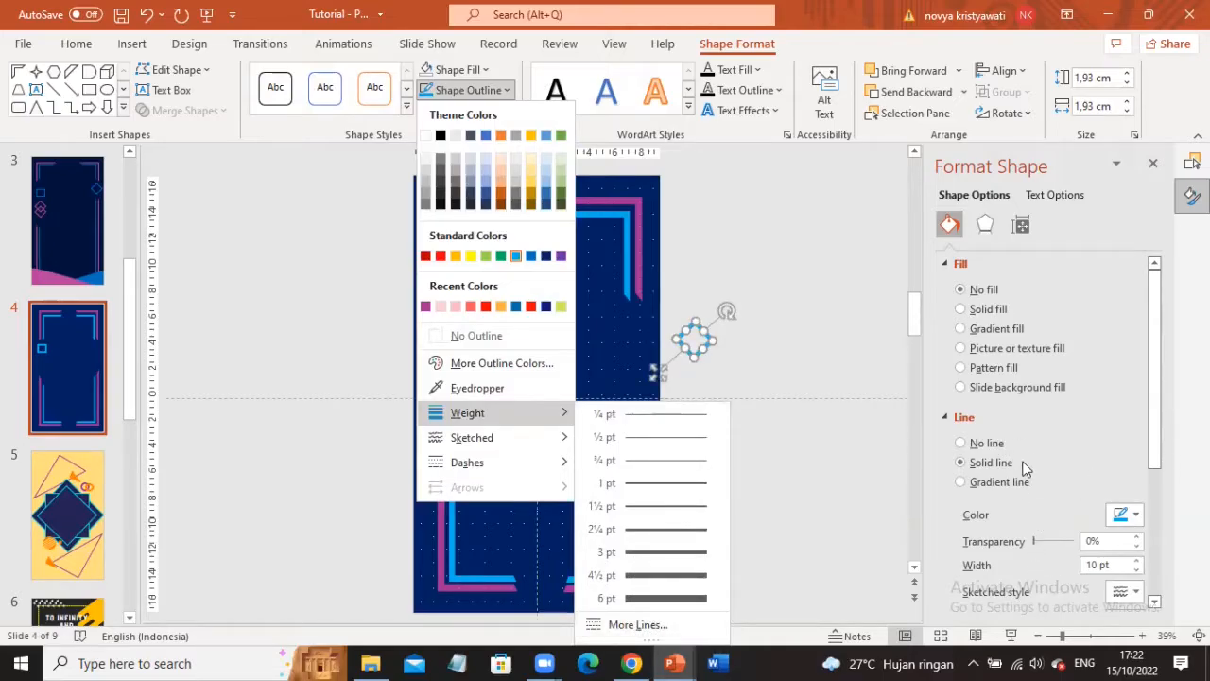
scroll(1066, 481, down, 1)
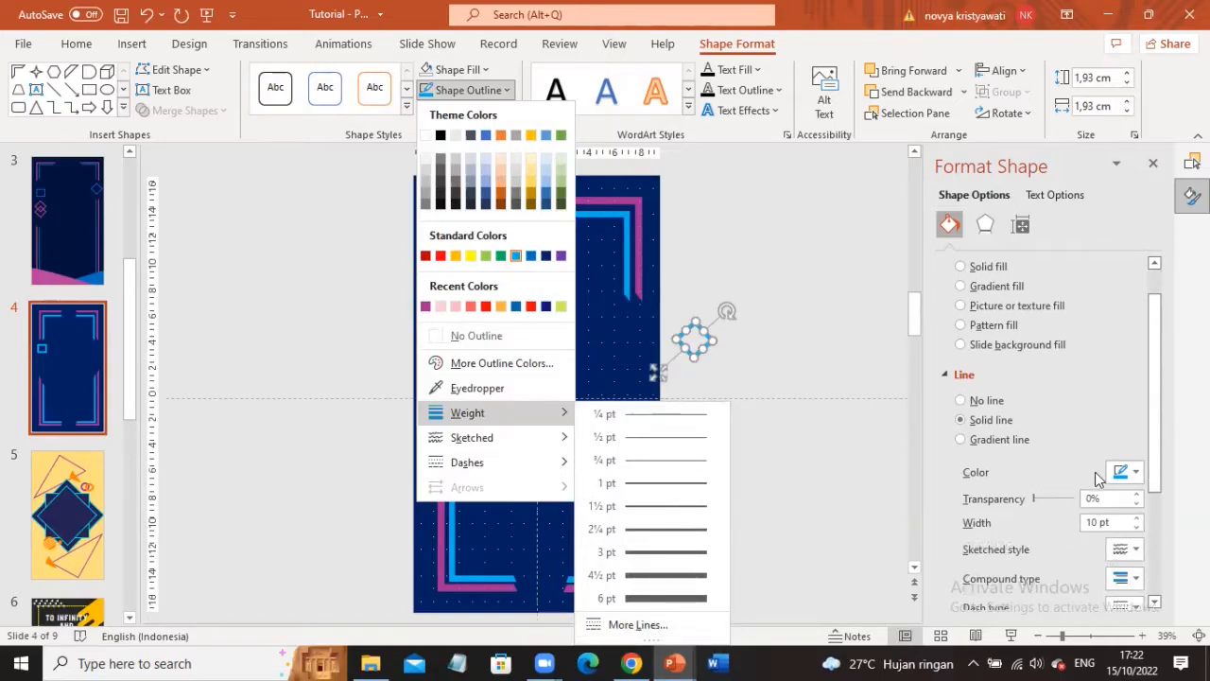
click(1097, 529)
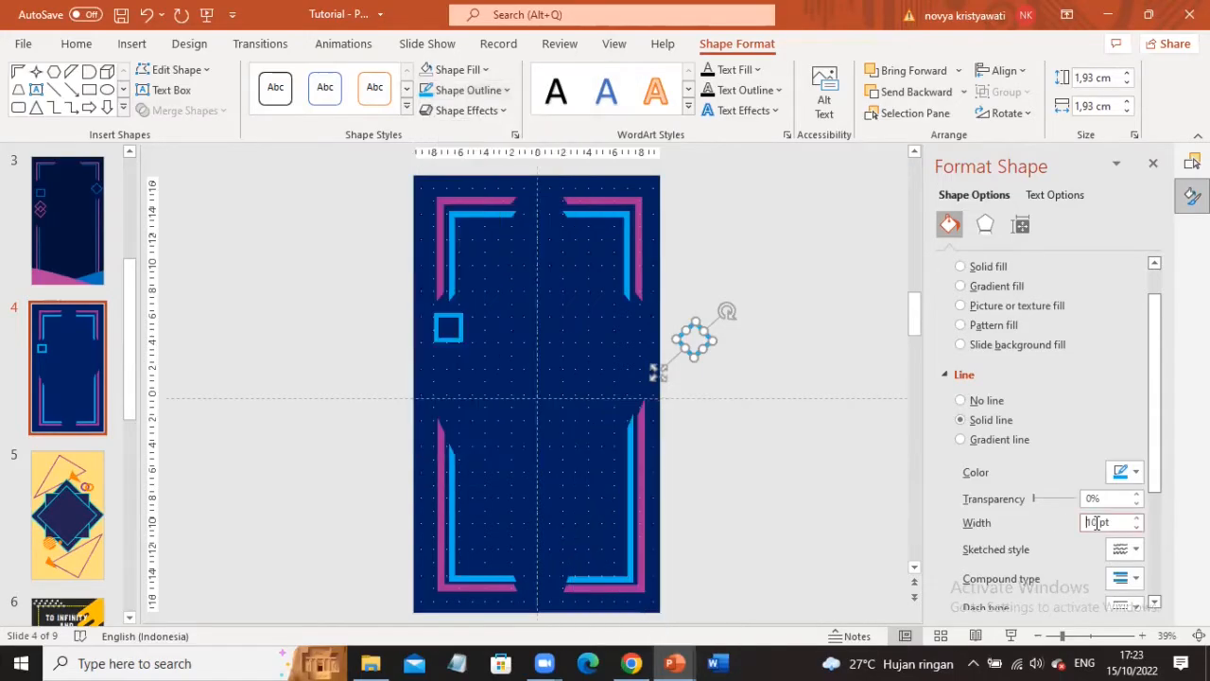
click(812, 346)
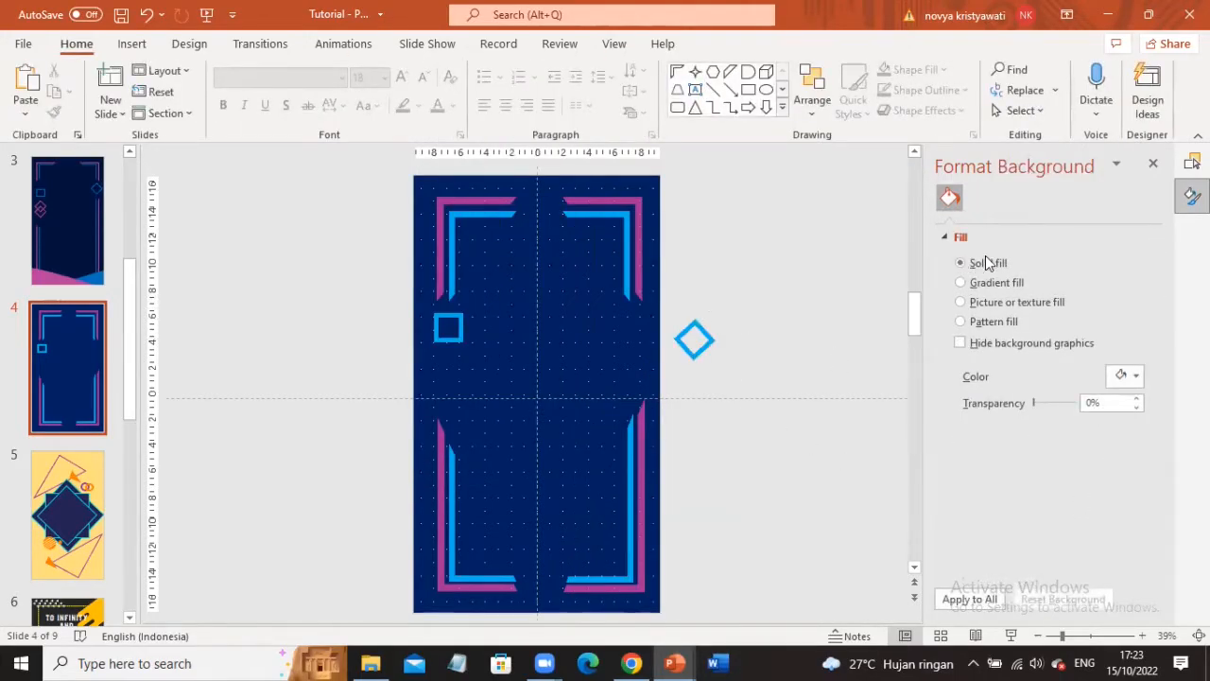
click(696, 343)
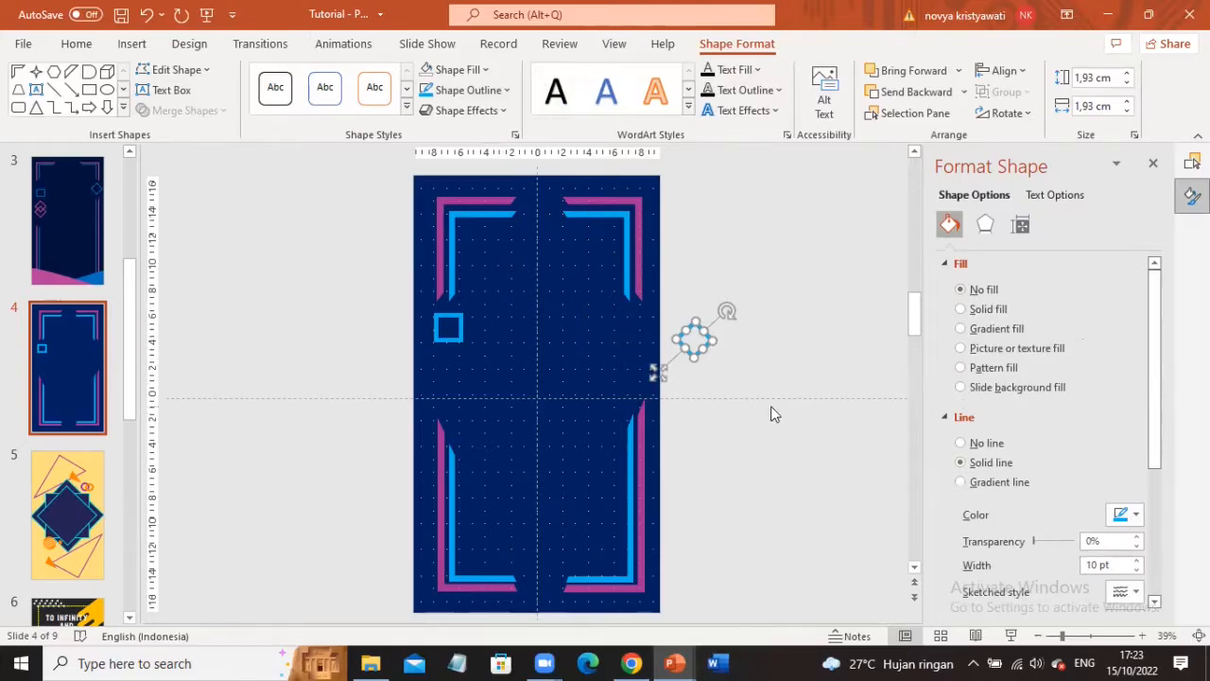
click(769, 369)
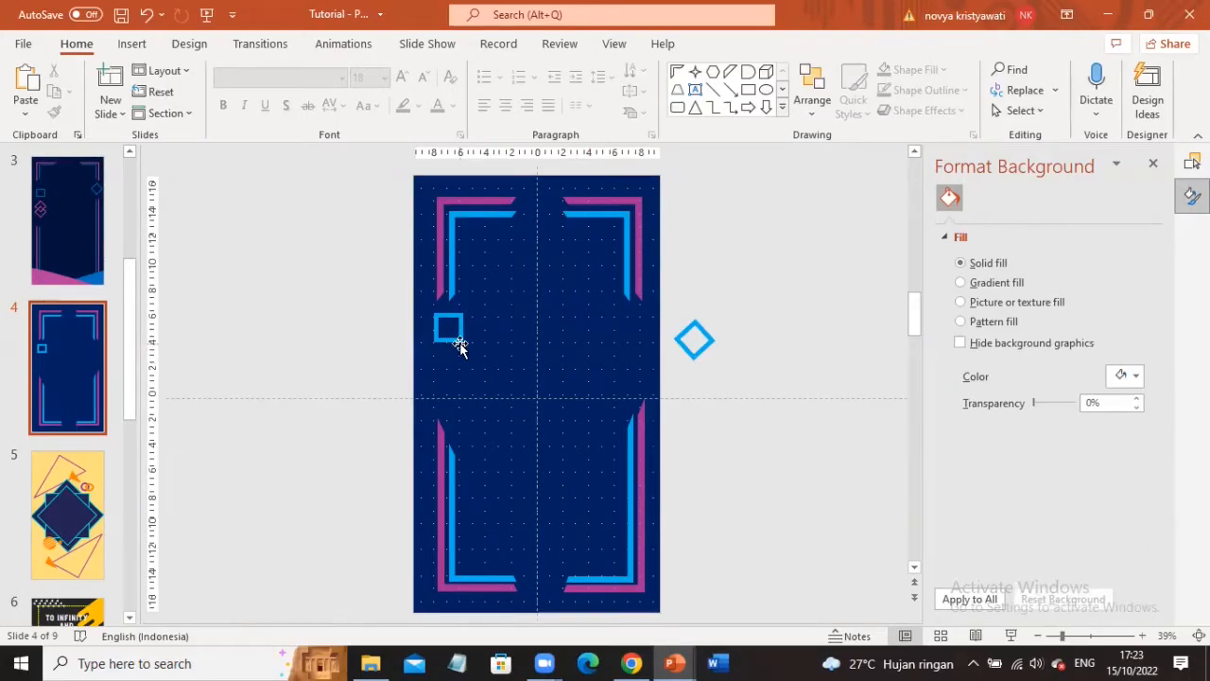
- Rotate the blue diamond beside the poster upright into a square and turn it 45° into a diamond again
click(695, 352)
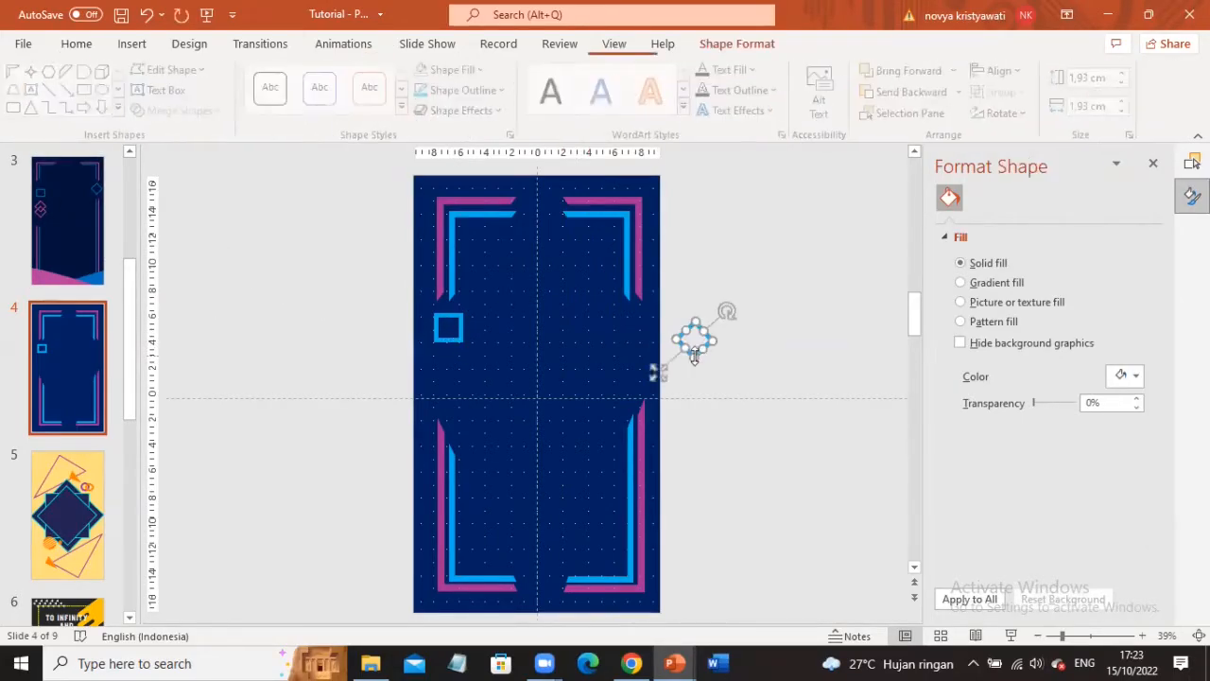
click(747, 367)
click(691, 352)
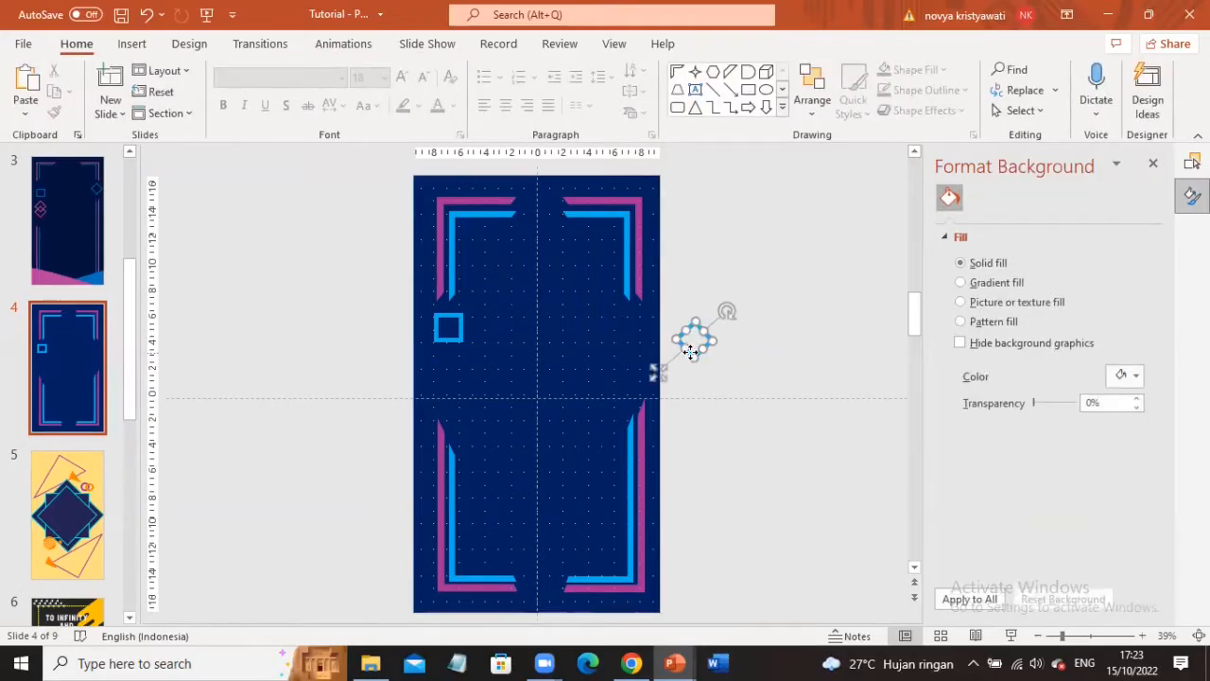
drag(723, 307, 694, 305)
click(722, 321)
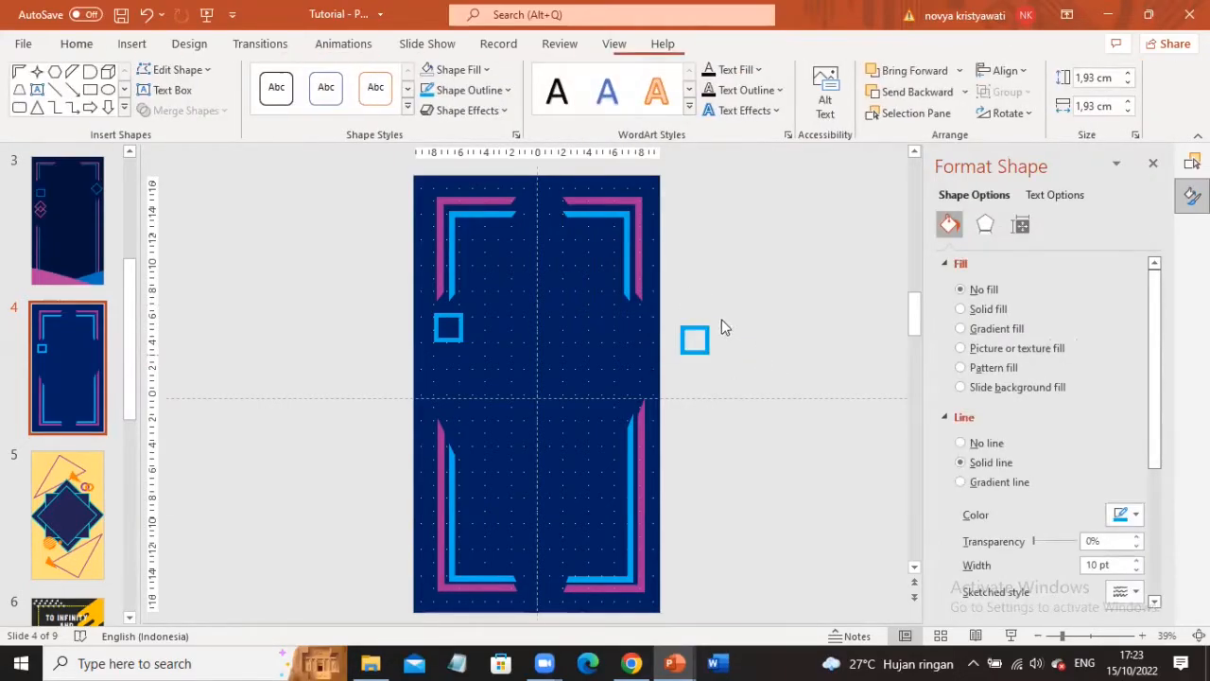
click(696, 337)
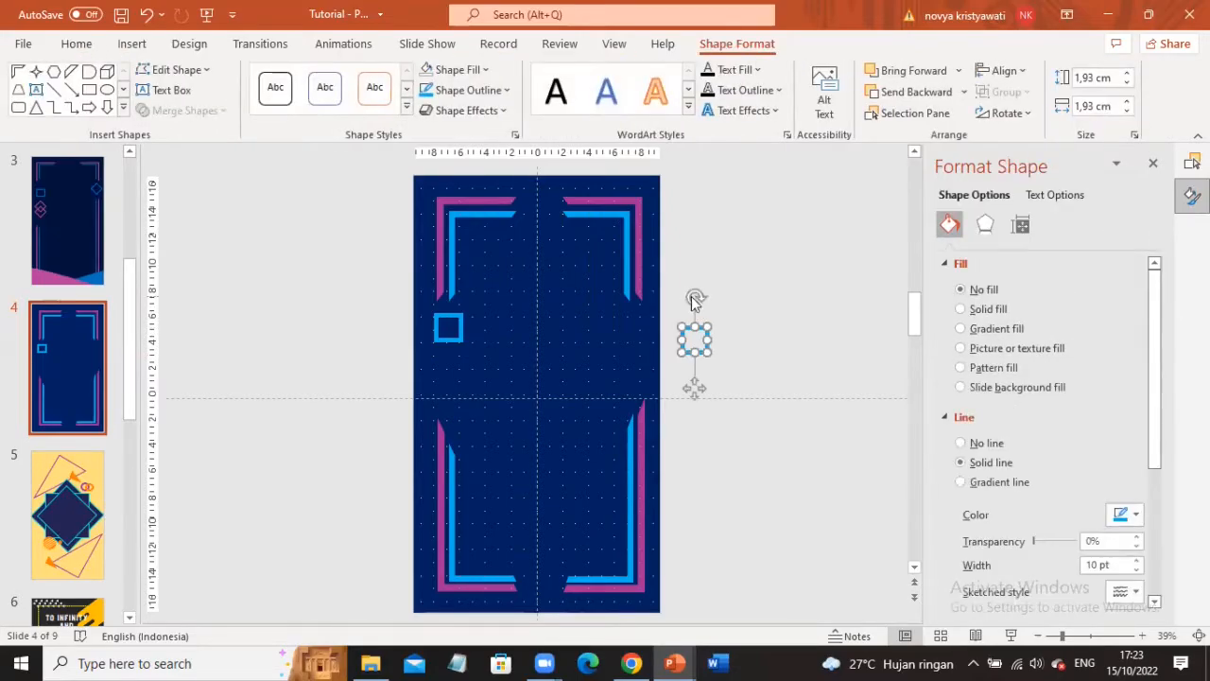
drag(695, 298, 724, 319)
click(780, 353)
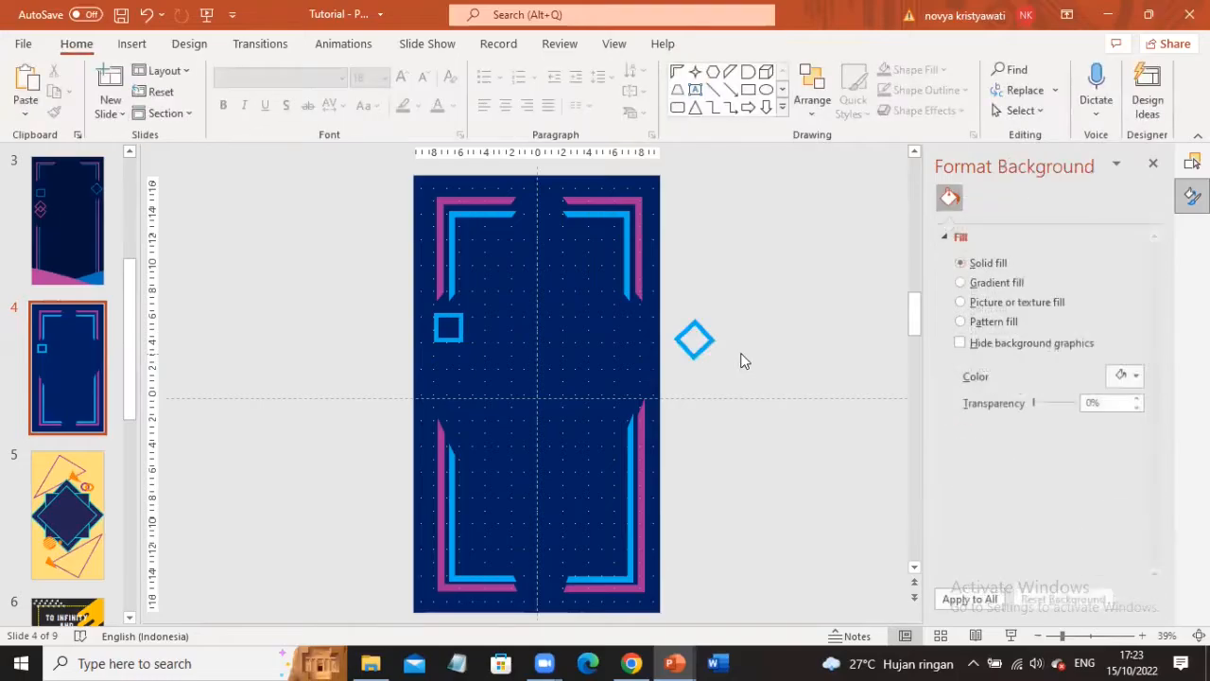
- Change the outline colour of the diamond beside the poster from blue to the recently used magenta
click(709, 340)
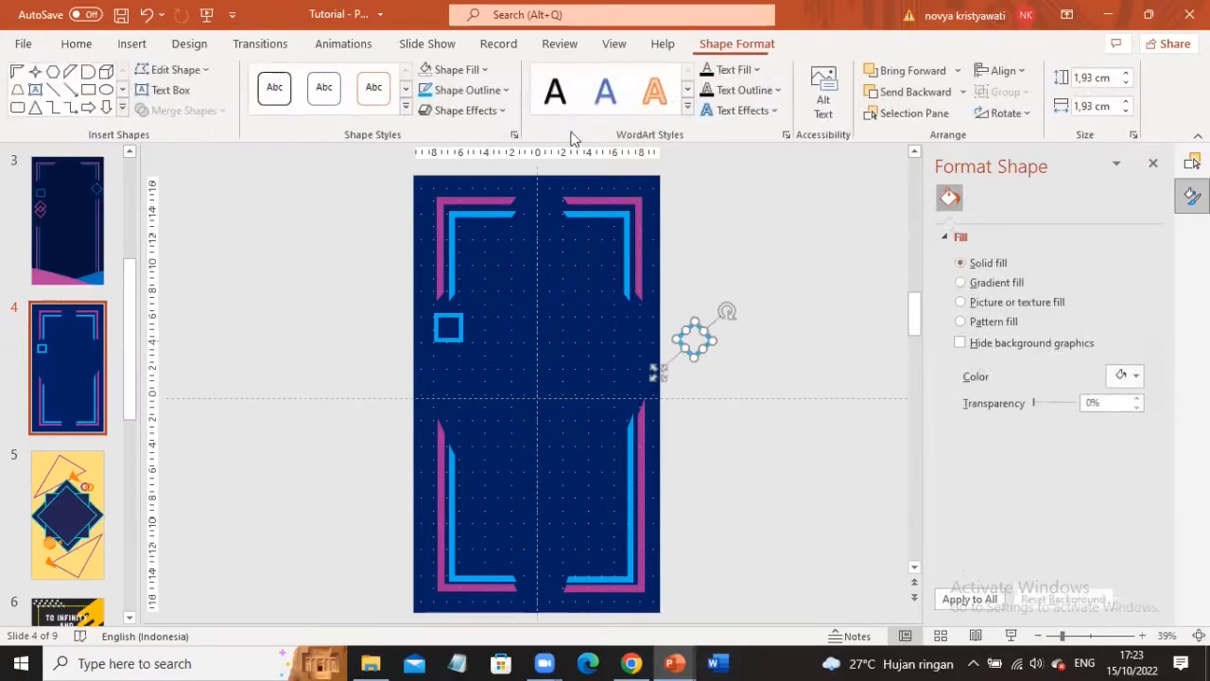
click(507, 89)
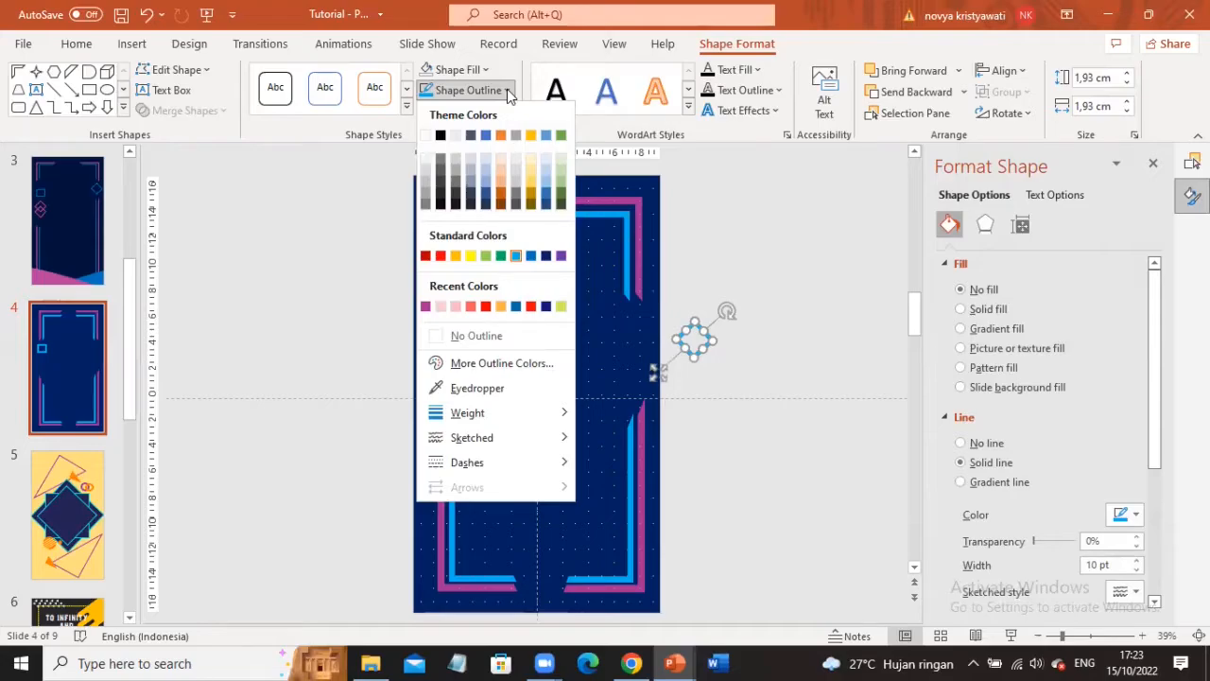
click(425, 306)
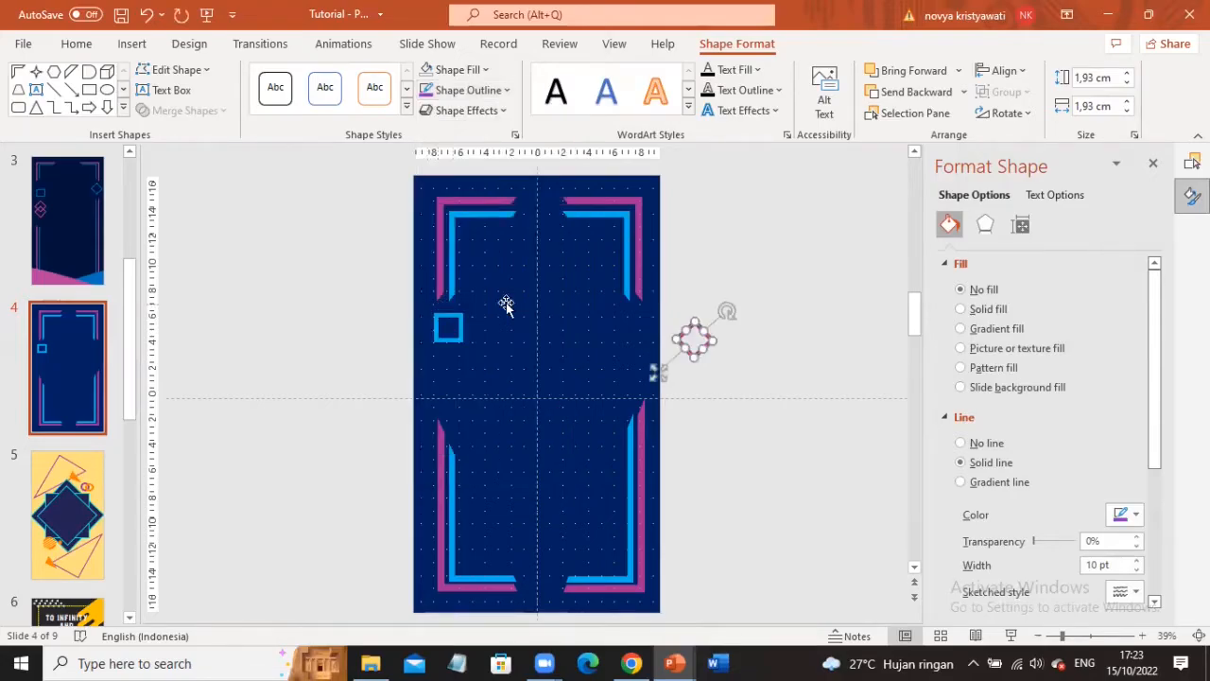
click(745, 353)
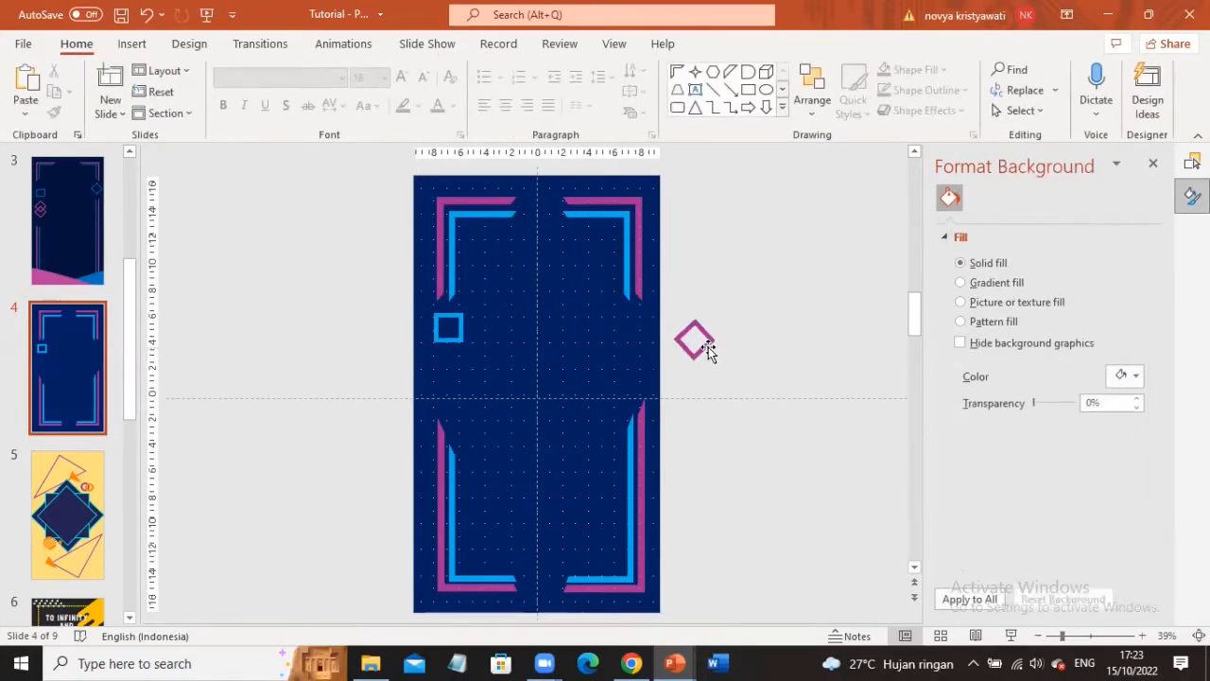
- Duplicate the magenta diamond and place the copy directly below the original so the two overlap
click(707, 345)
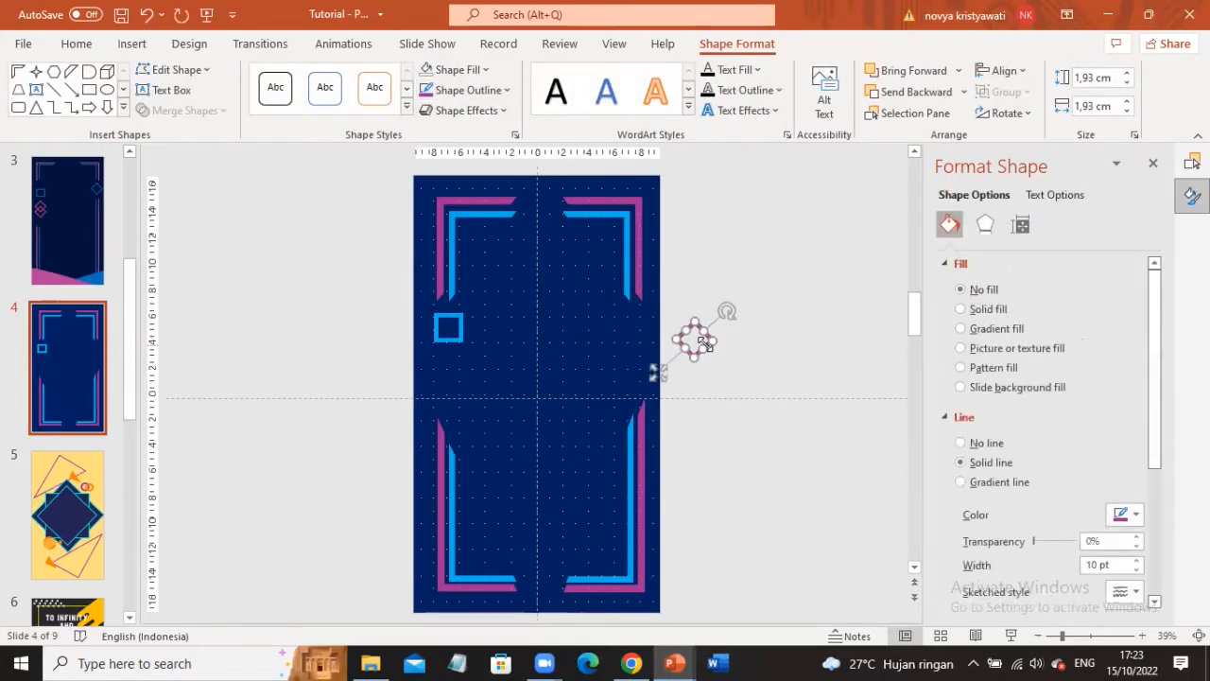
key(ctrl+v)
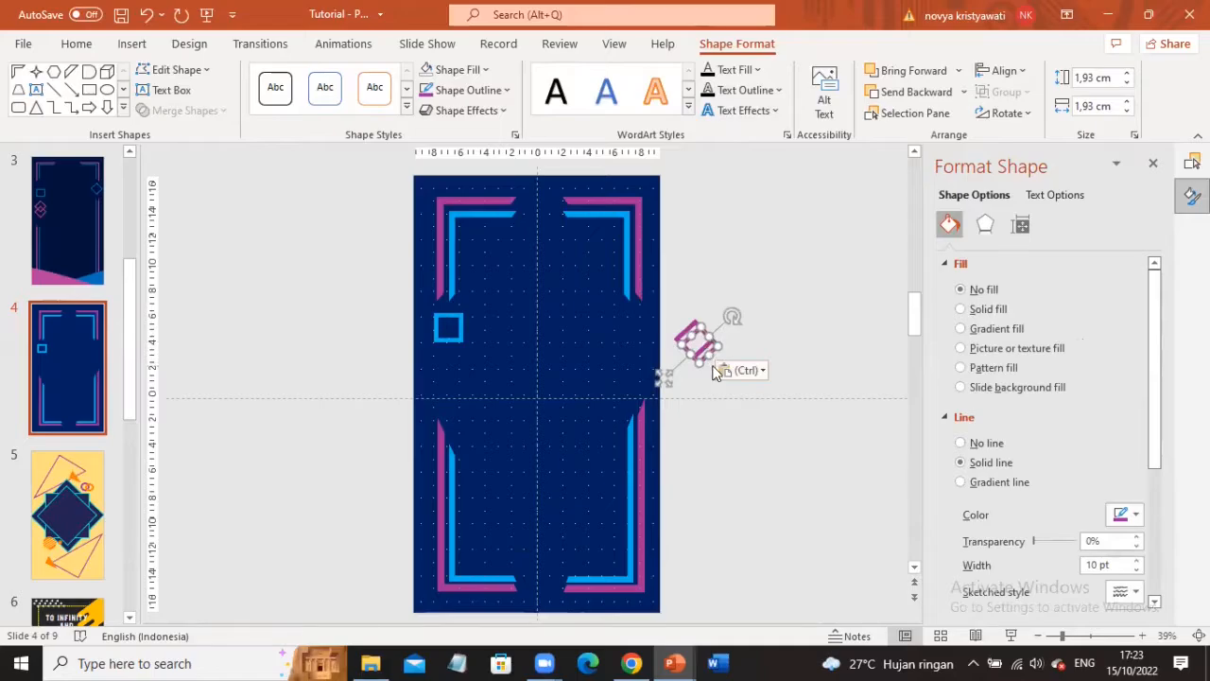
drag(666, 379, 659, 390)
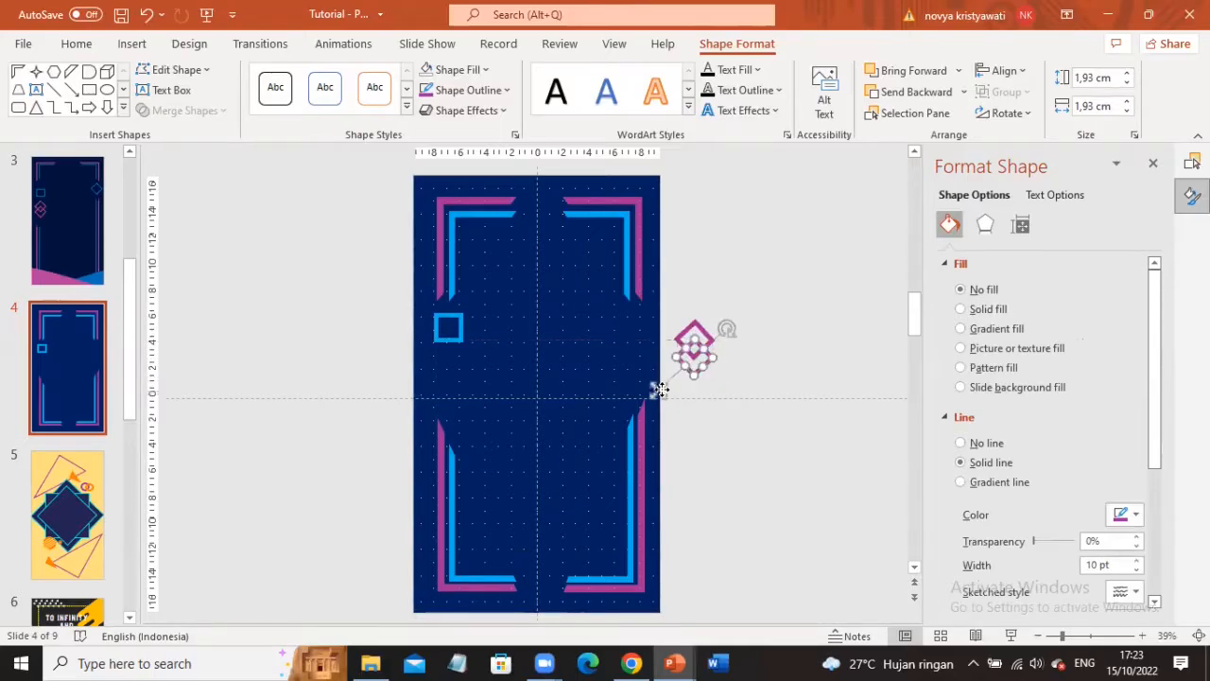
click(775, 255)
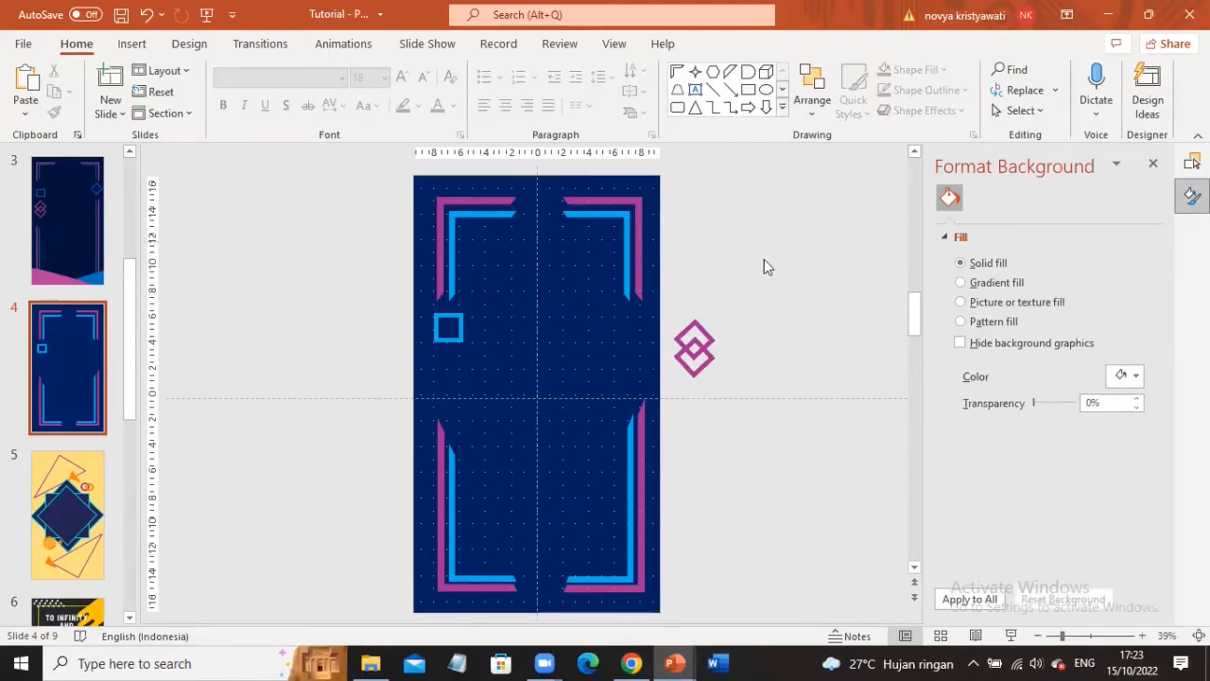
drag(700, 334, 700, 303)
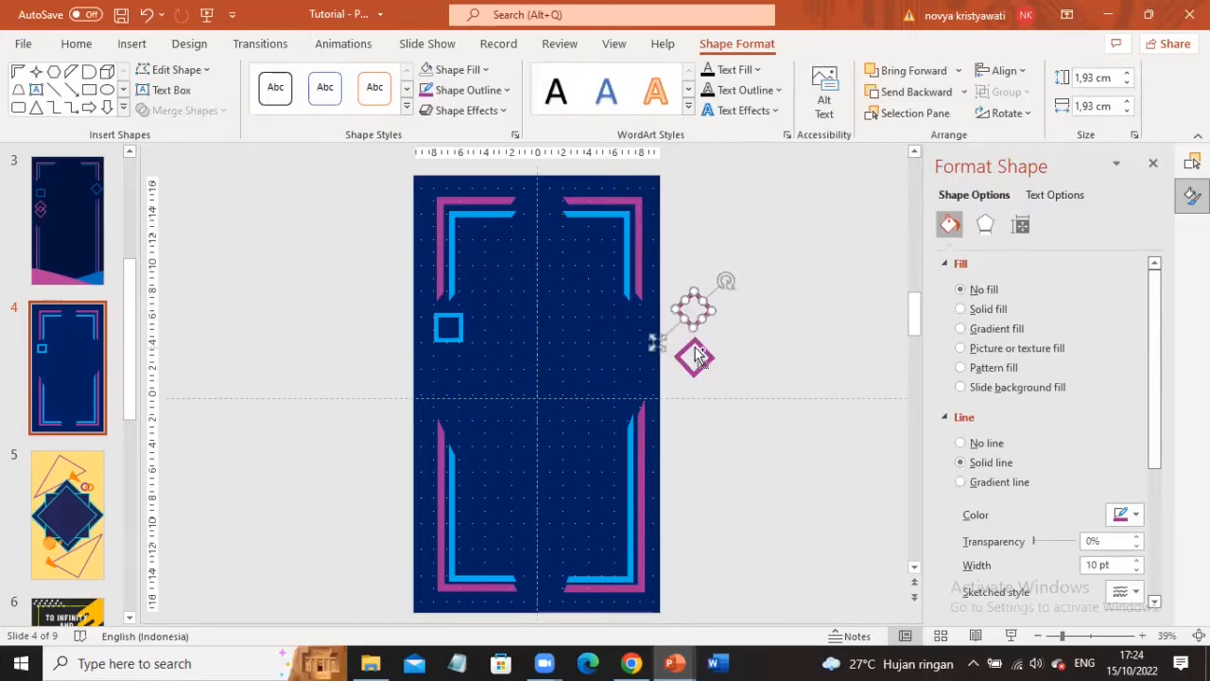
key(ctrl+z)
click(734, 342)
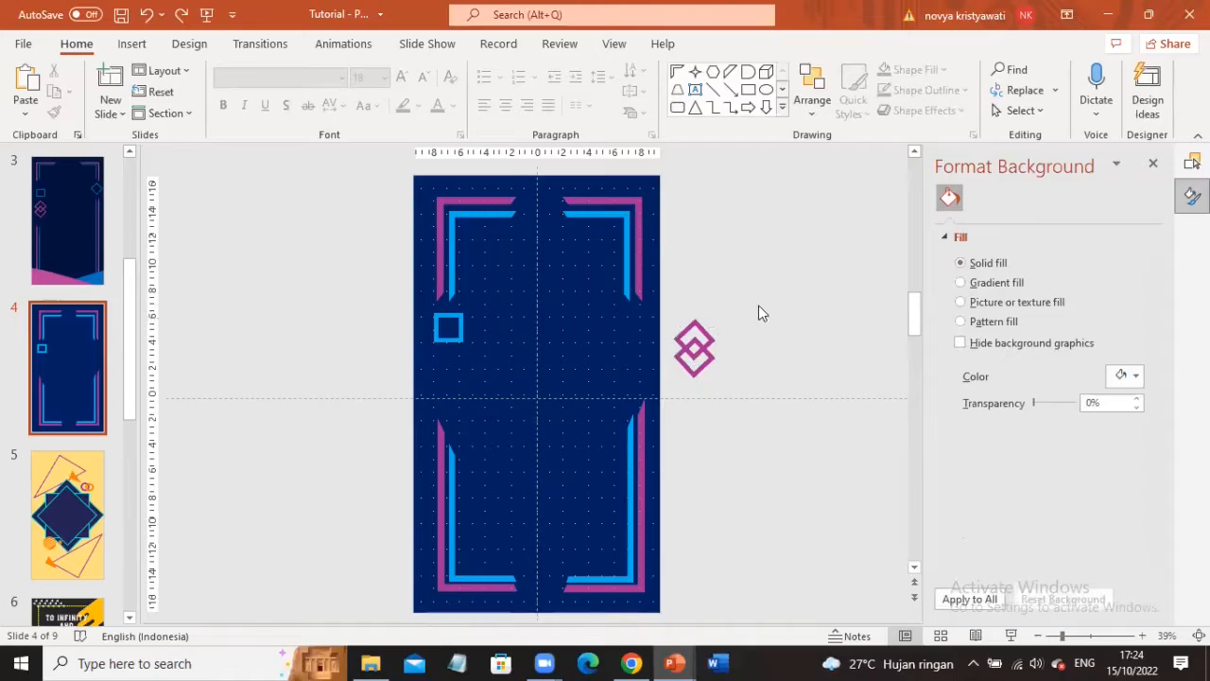
- Group the two overlapping magenta diamonds into one object
click(695, 324)
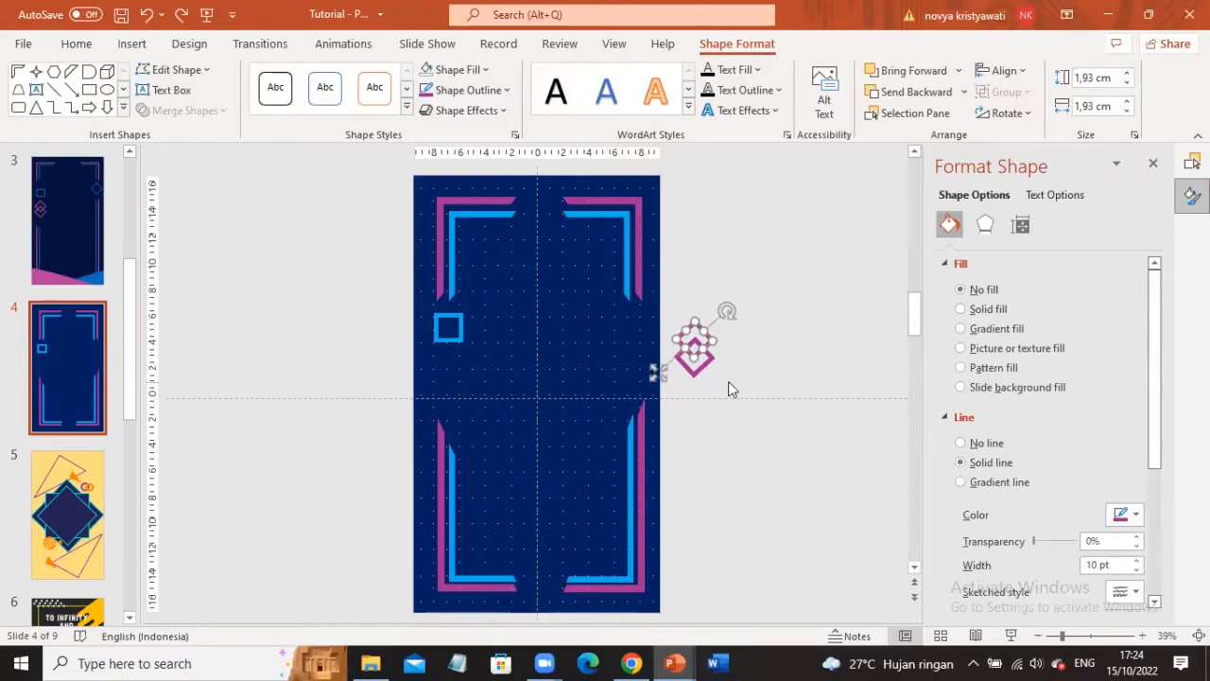
shift+click(695, 375)
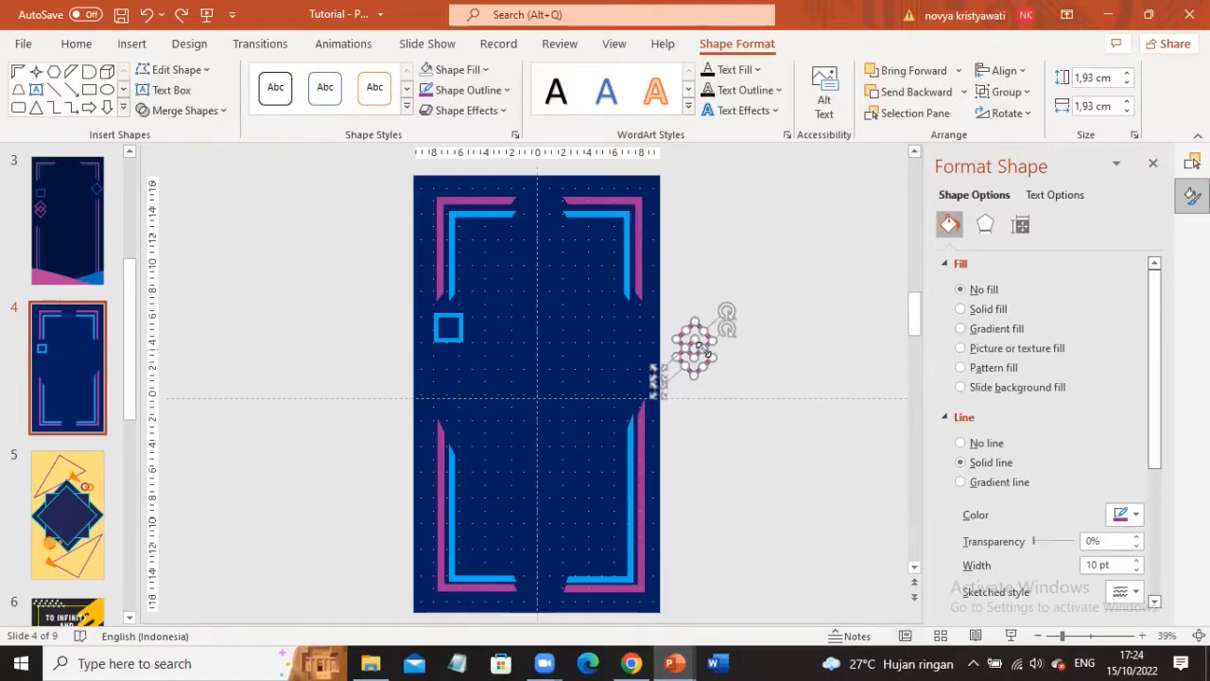
key(ctrl+g)
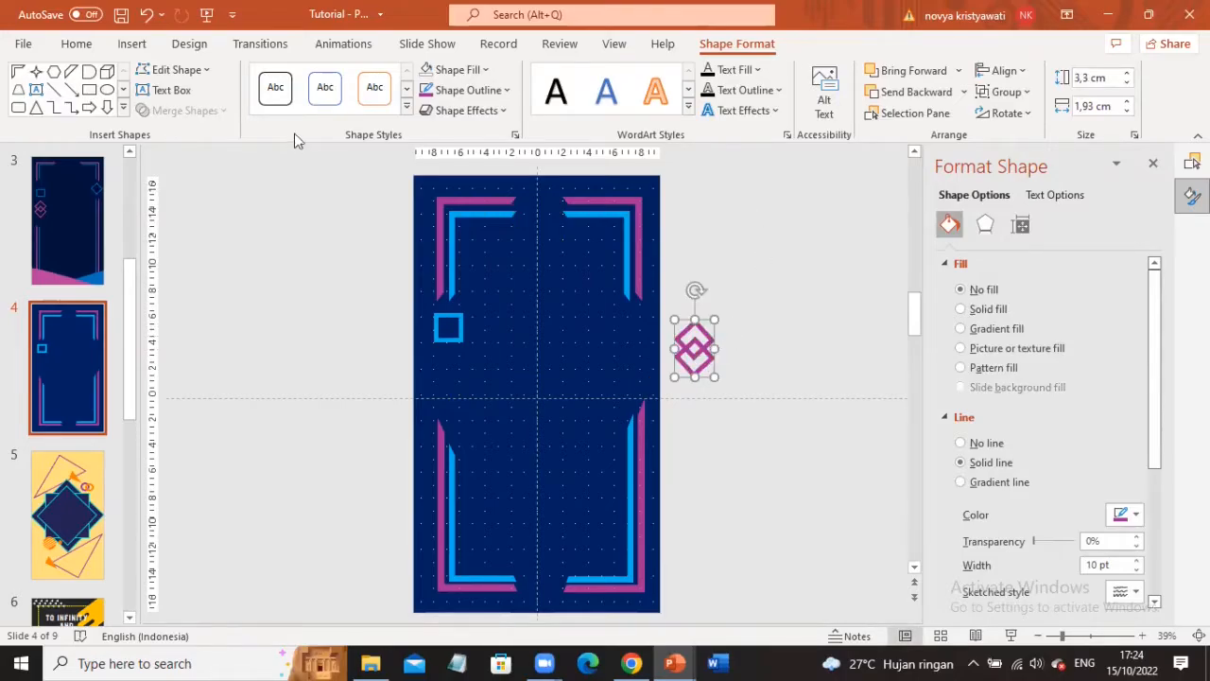
- Add a 36 pt text note reading "Ctrl+G" just above the grouped diamonds beside the poster
click(36, 88)
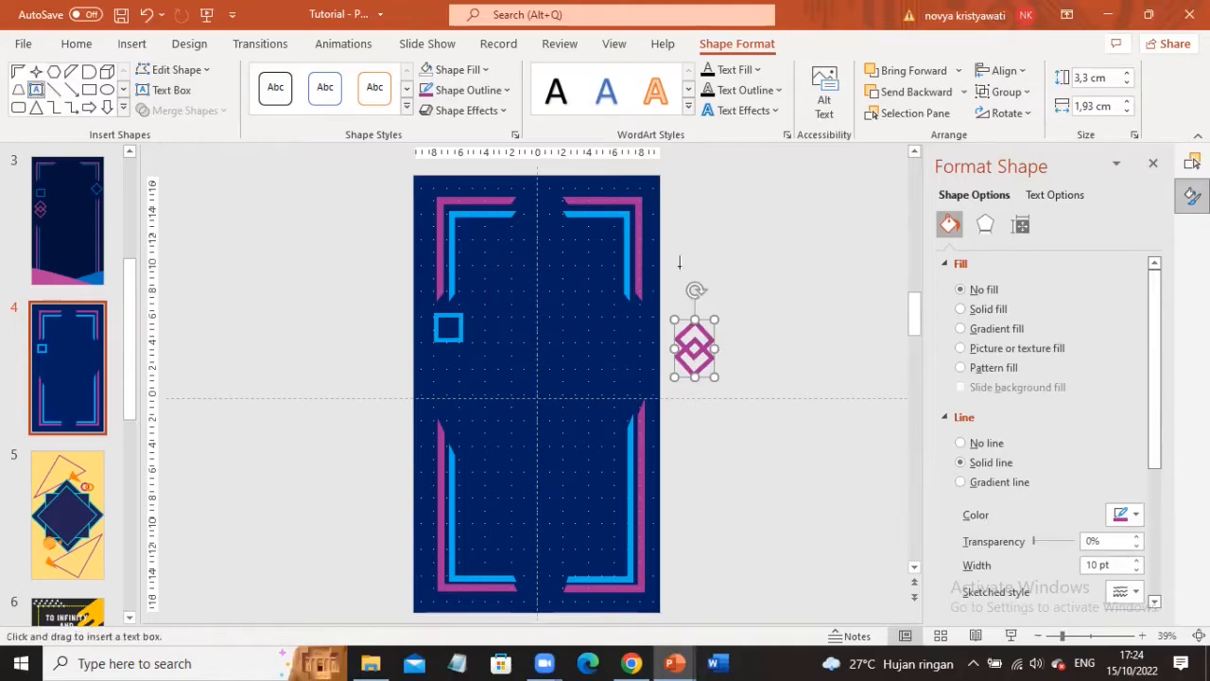
click(687, 263)
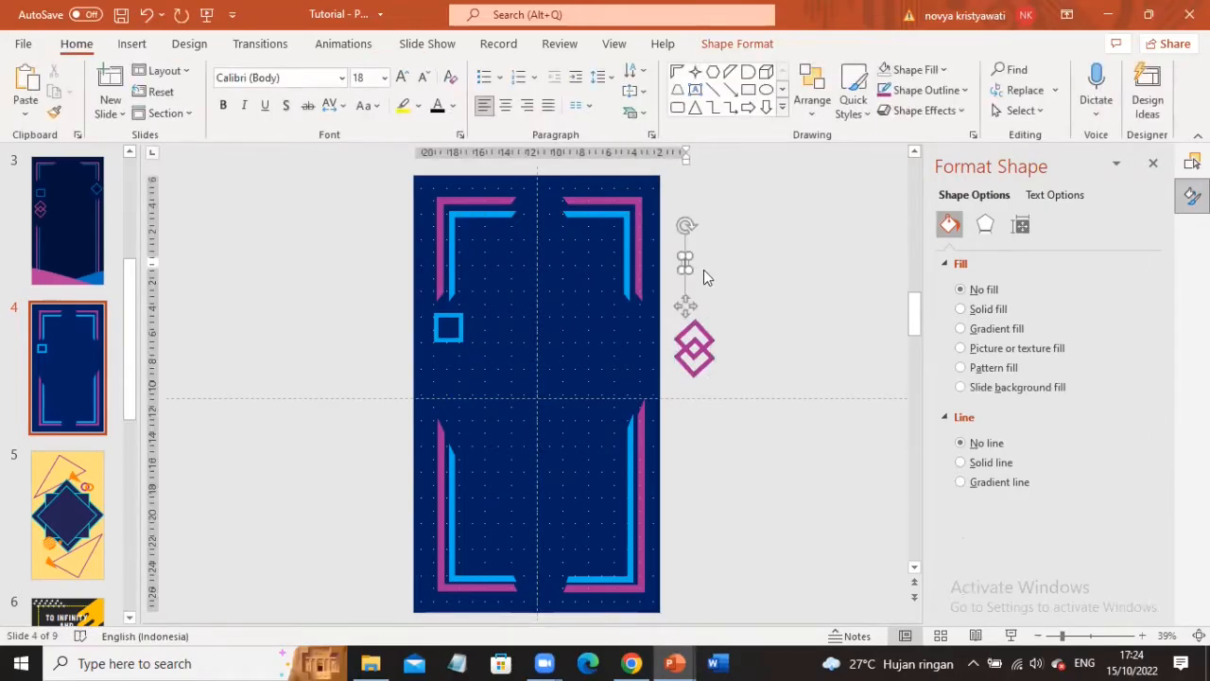
click(402, 77)
click(402, 77)
click(402, 77)
click(402, 77)
click(402, 77)
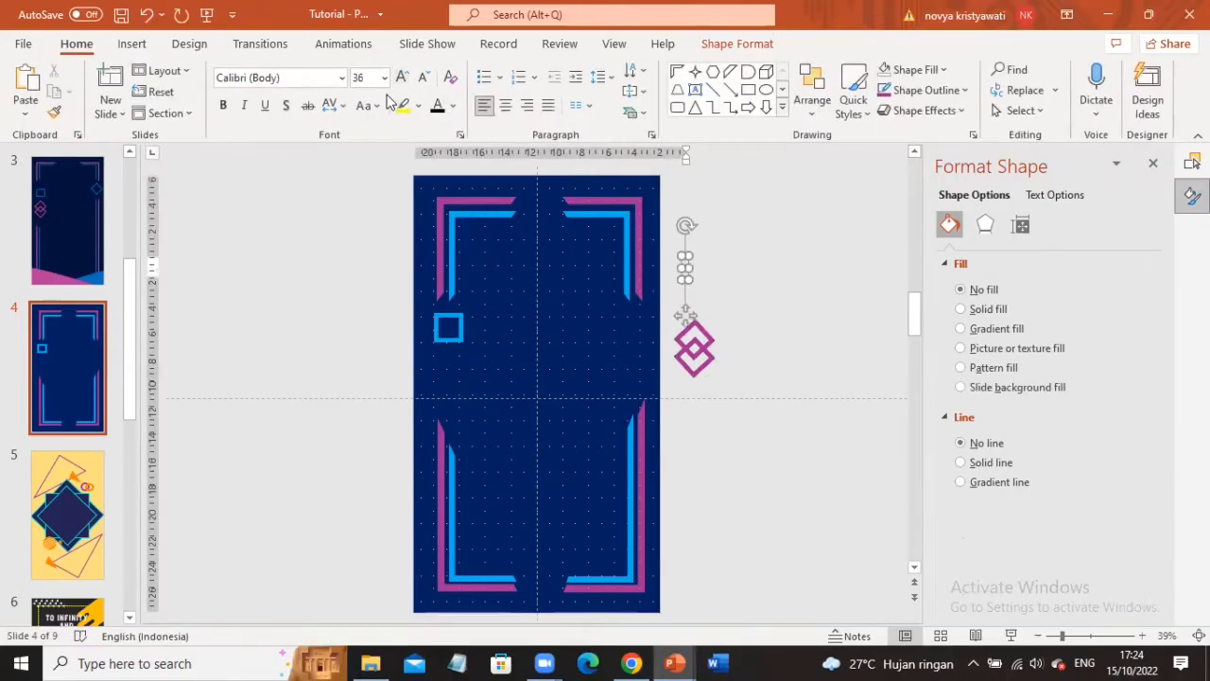
text(ctl)
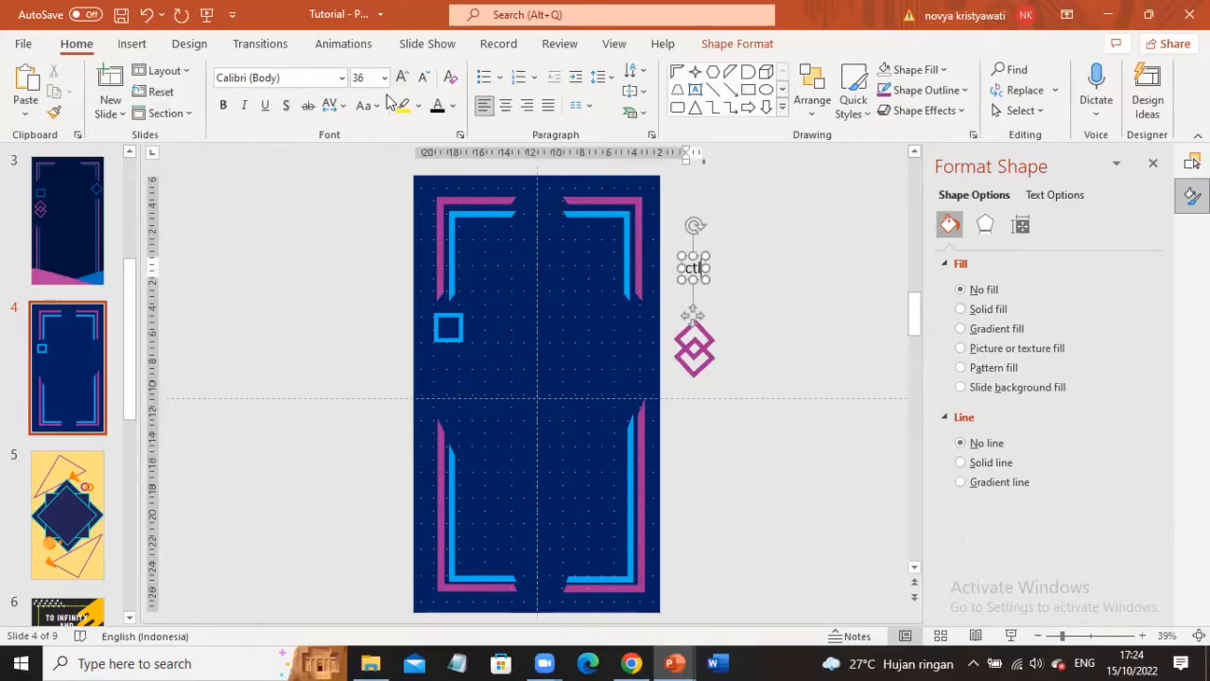
key(BackSpace)
text(rl)
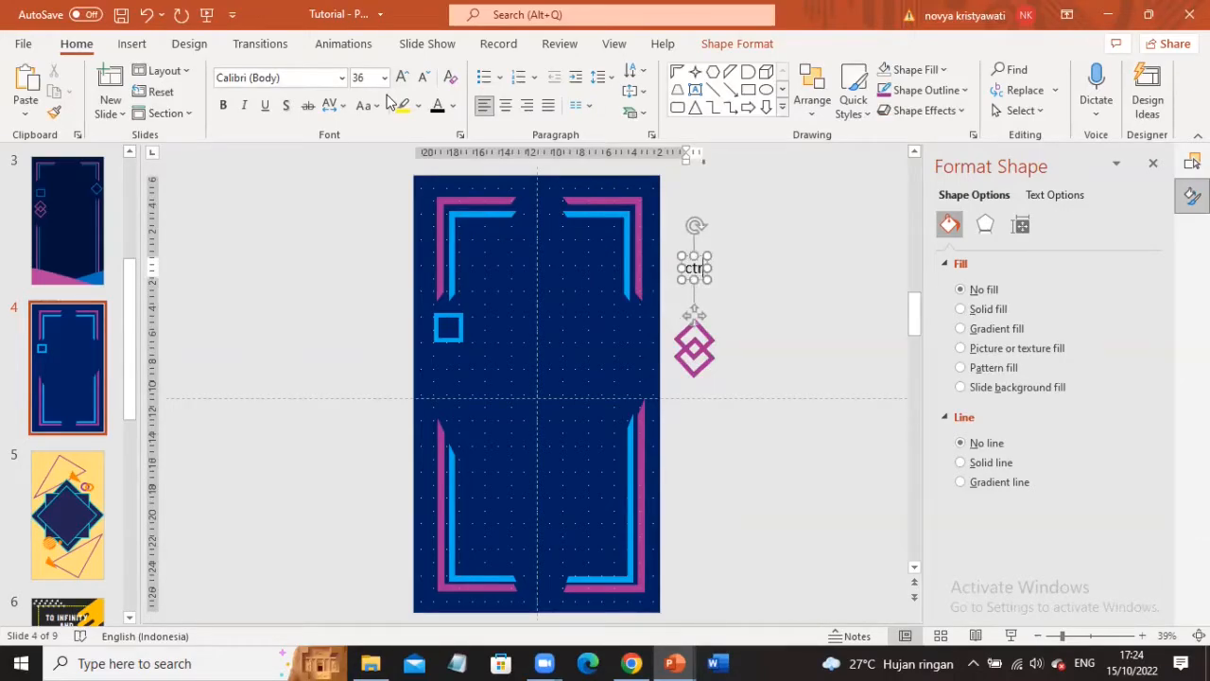
text(+G)
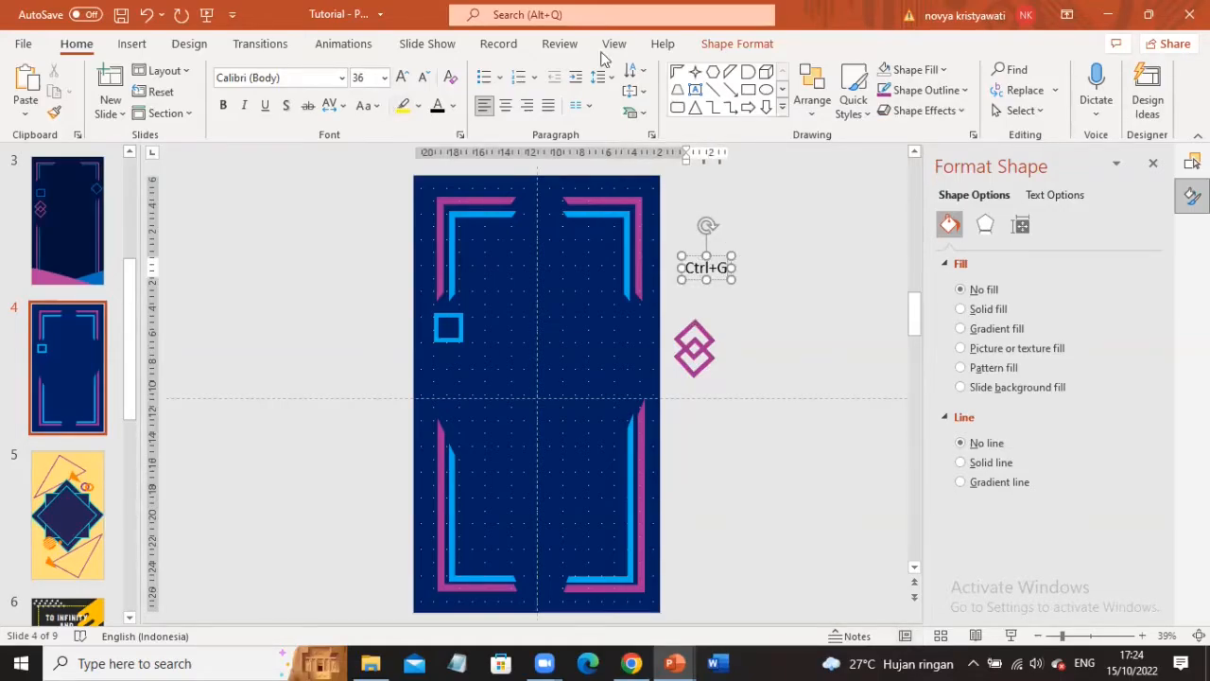
click(764, 308)
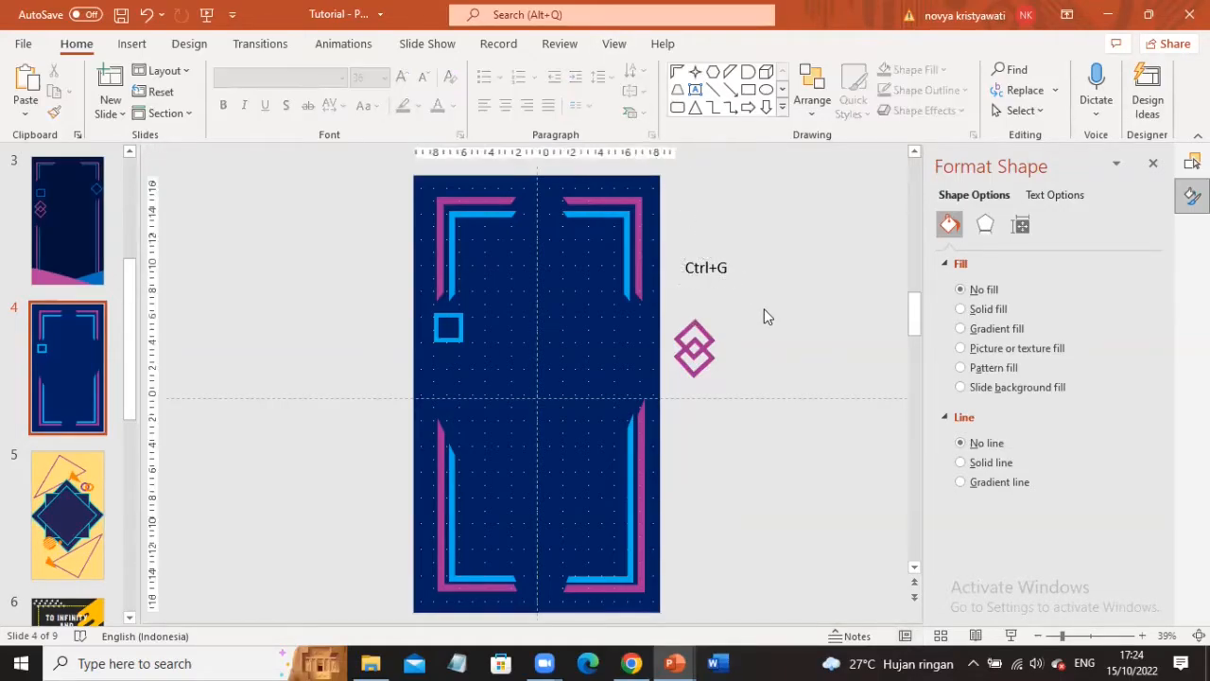
- Move the grouped diamonds slightly farther from the poster and ungroup them
click(702, 358)
drag(716, 328, 761, 340)
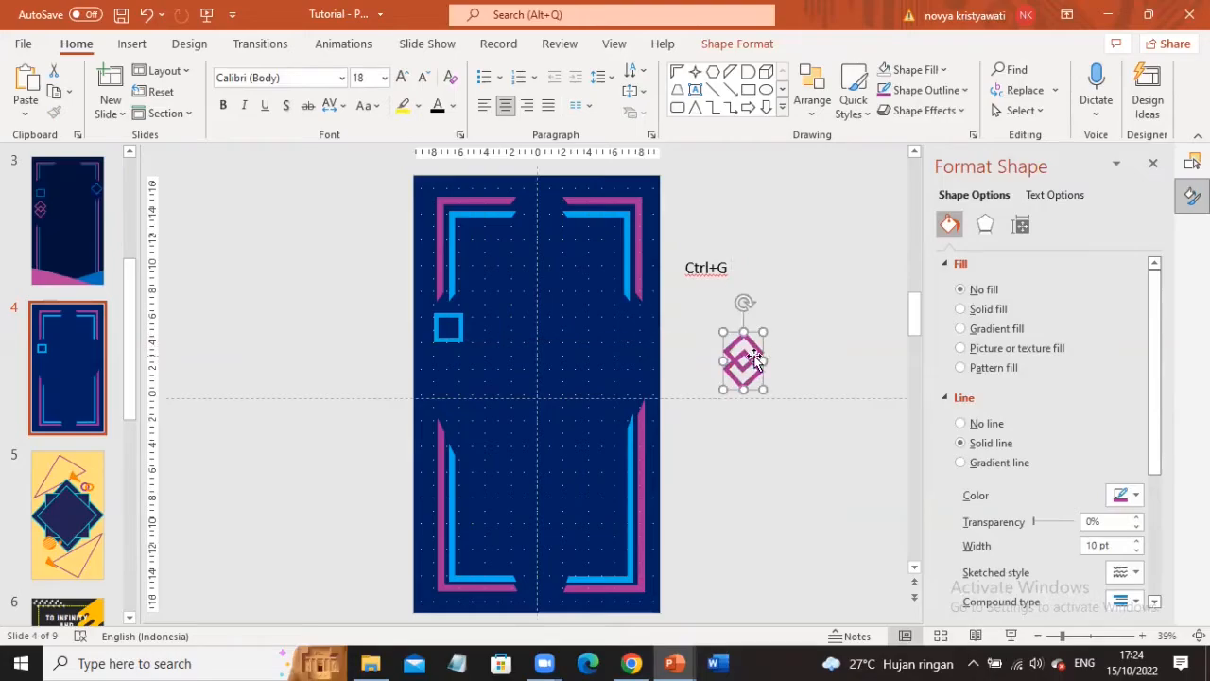
key(ctrl+shift+g)
click(802, 339)
- Group both magenta diamonds and move the group onto the poster, directly below the blue outlined square
click(759, 353)
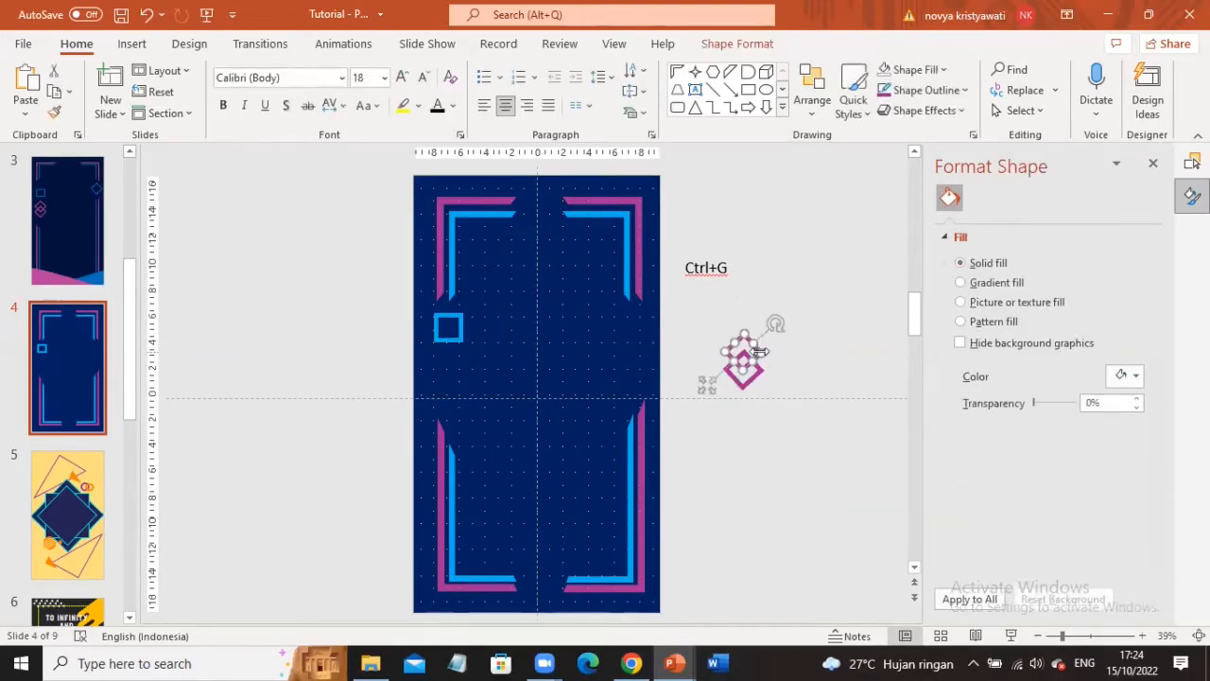
mouse_move(707, 384)
mouse_down()
mouse_move(713, 352)
mouse_move(707, 384)
mouse_up()
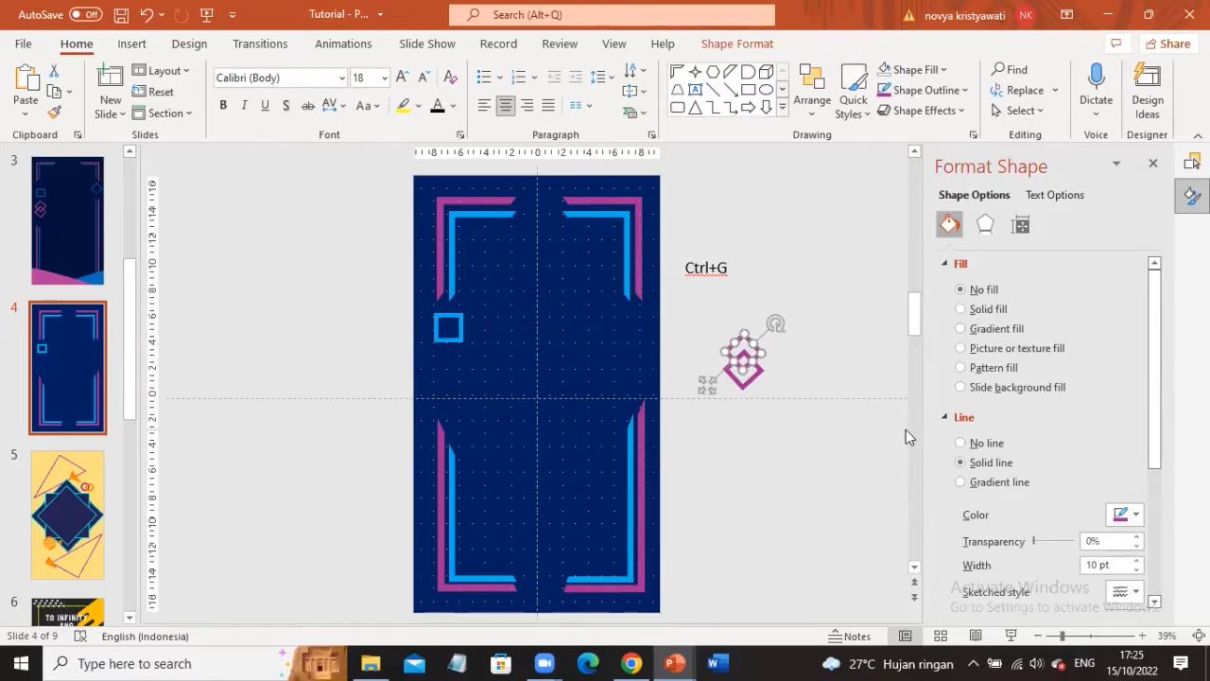
drag(745, 371, 743, 384)
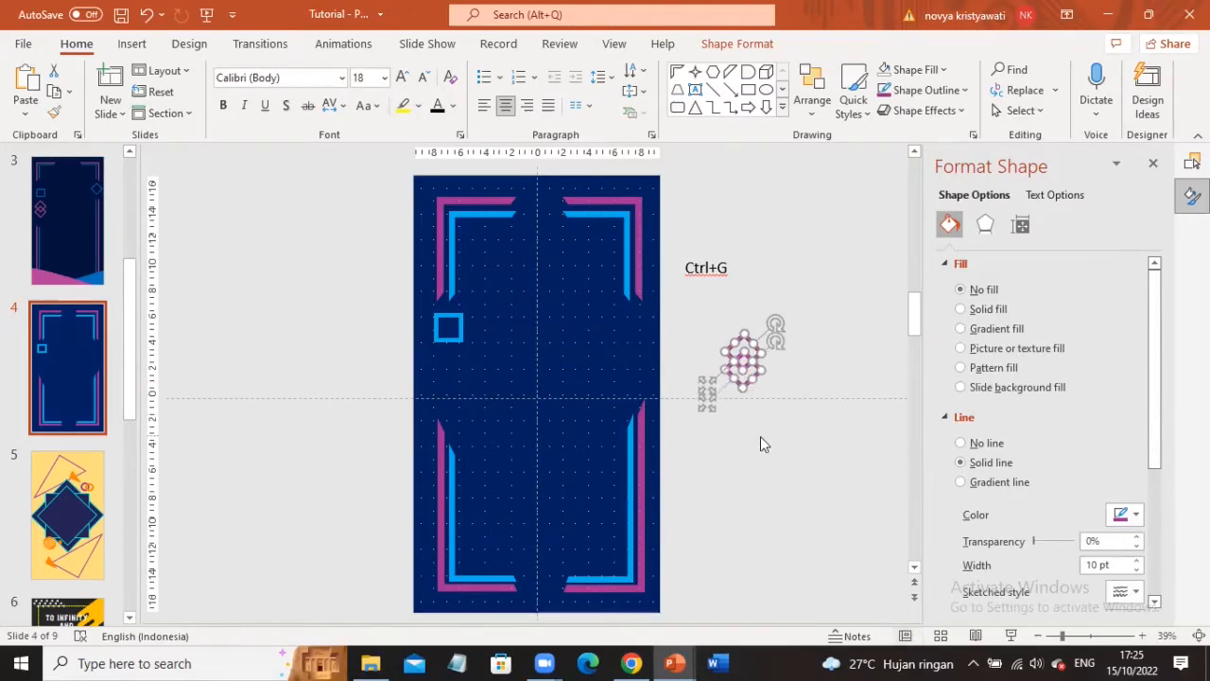
key(ctrl+g)
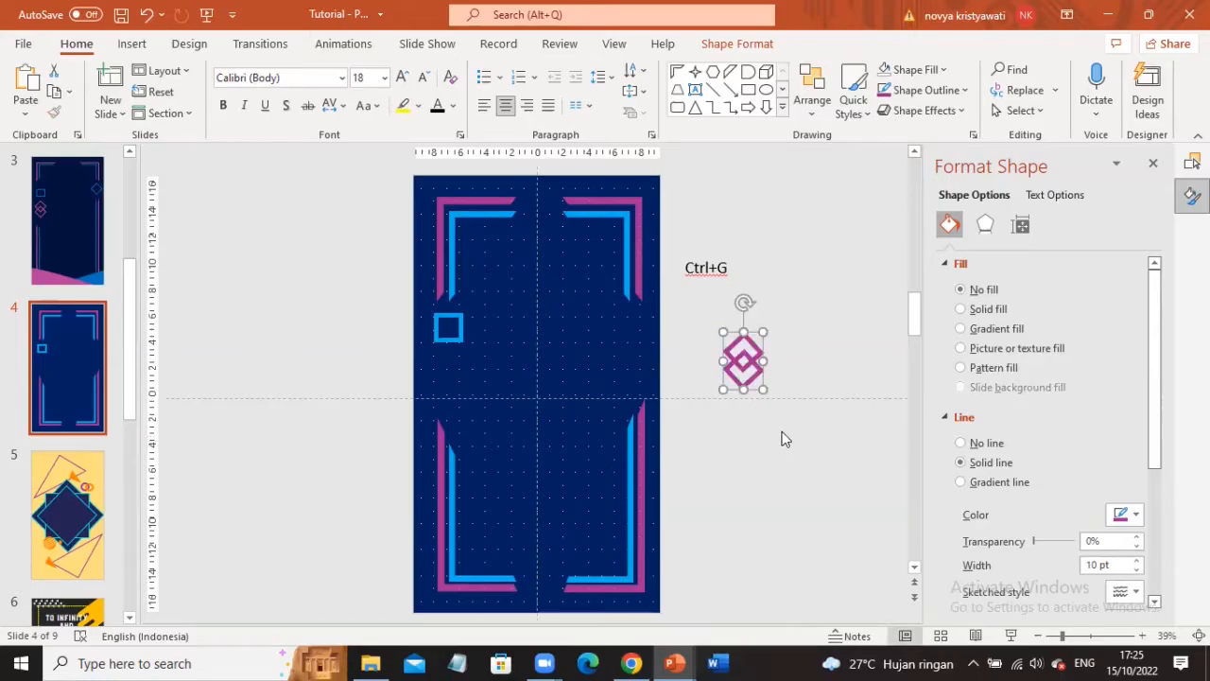
drag(755, 397, 457, 410)
click(767, 333)
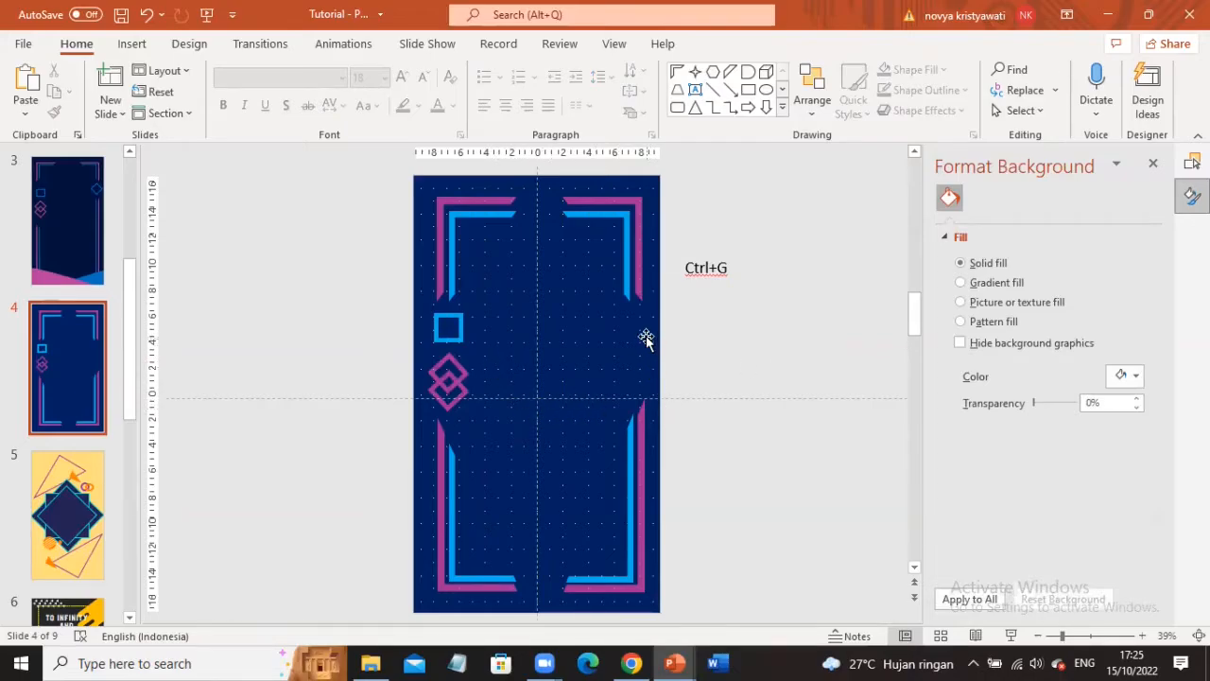
- Place a copy of the blue outlined square between the poster's two right half frames and preview the slide full screen
click(461, 341)
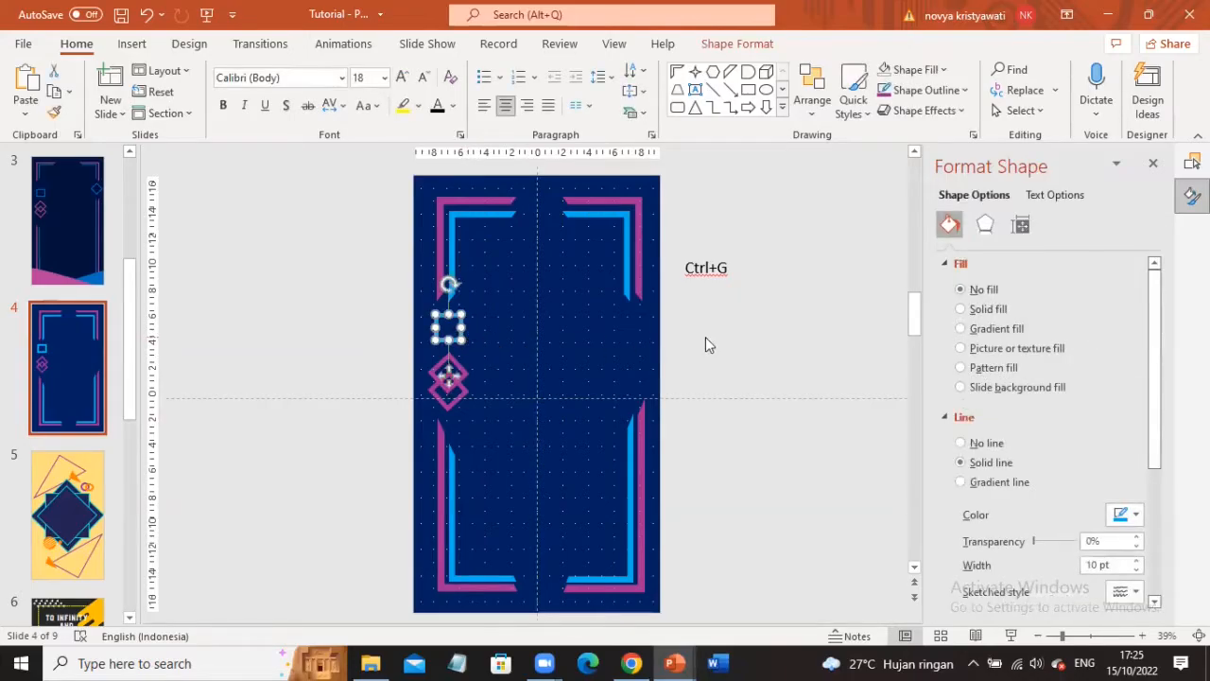
key(ctrl+v)
drag(458, 377, 635, 424)
click(750, 336)
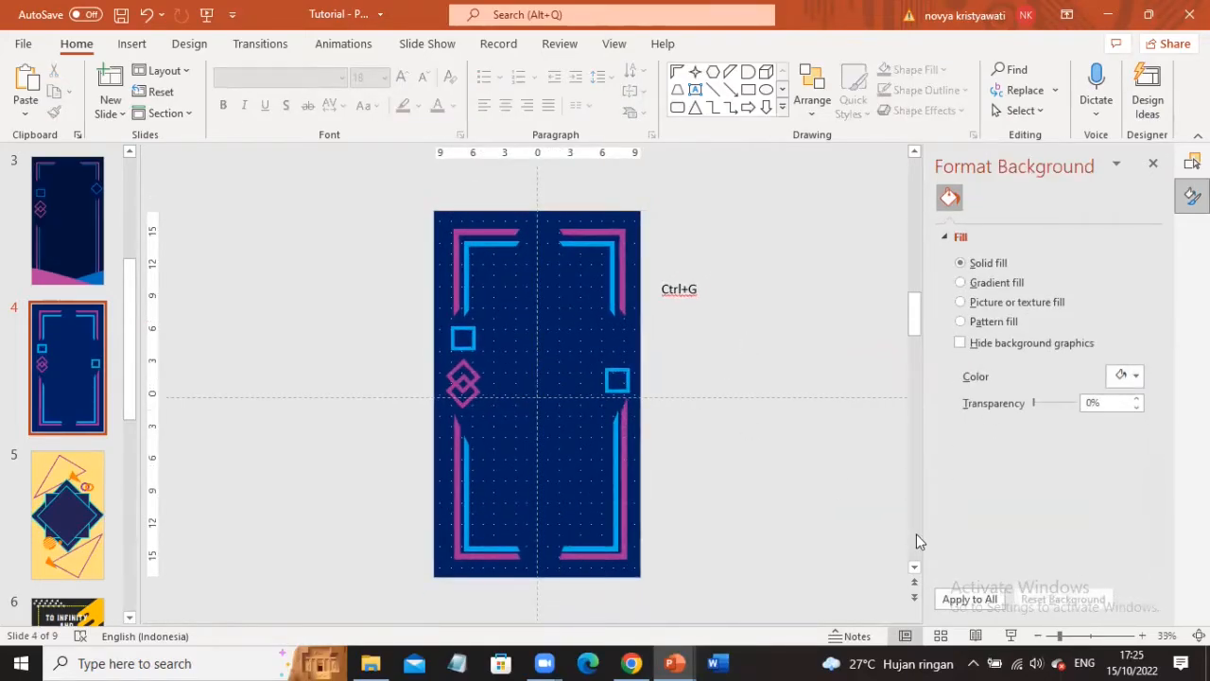
key(shift+F5)
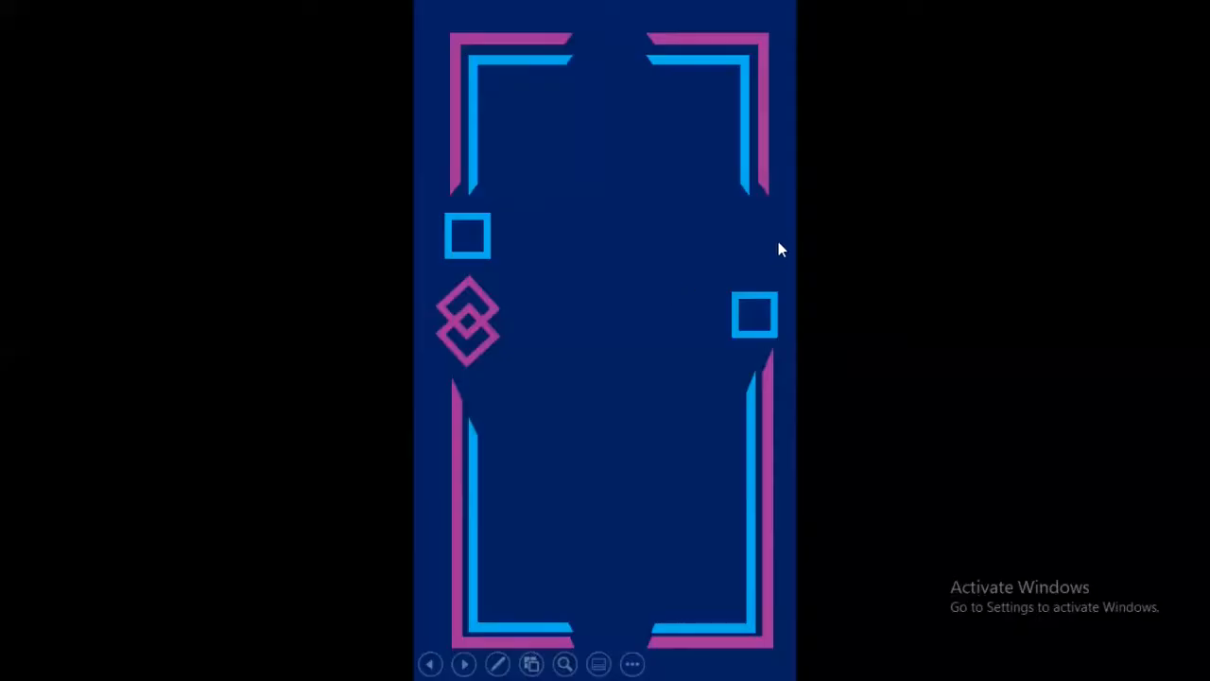
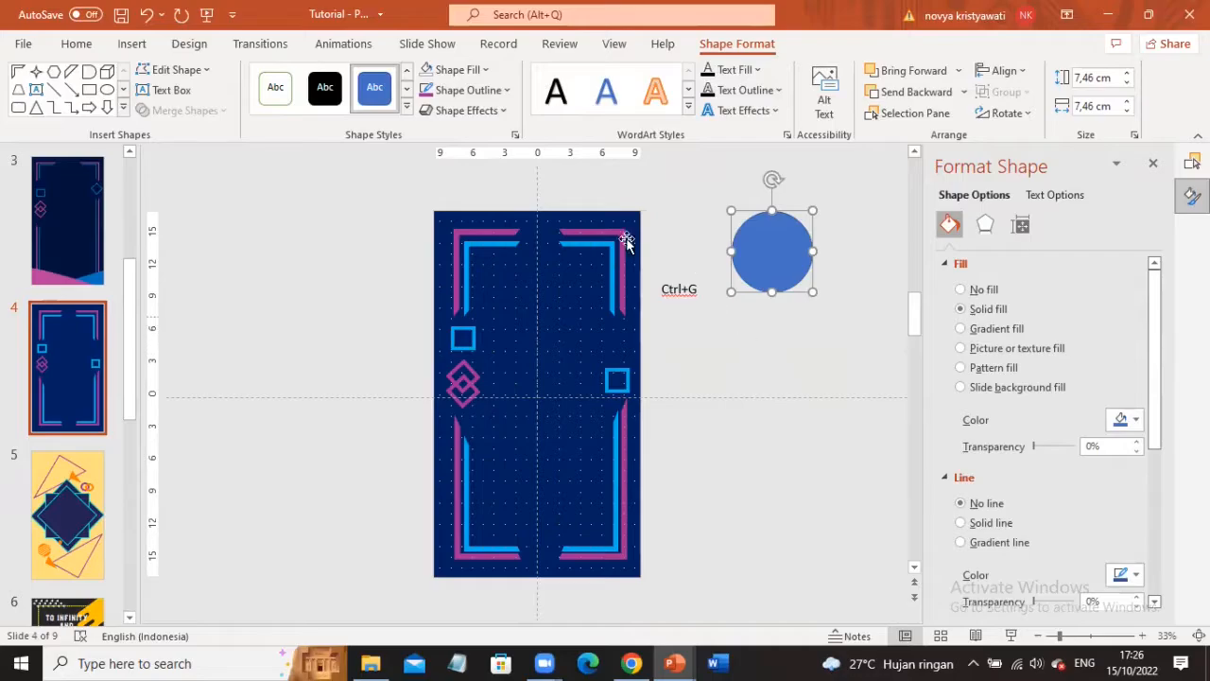
- Remove the outline of the blue circle beside the poster and fill the circle with golden yellow
click(497, 89)
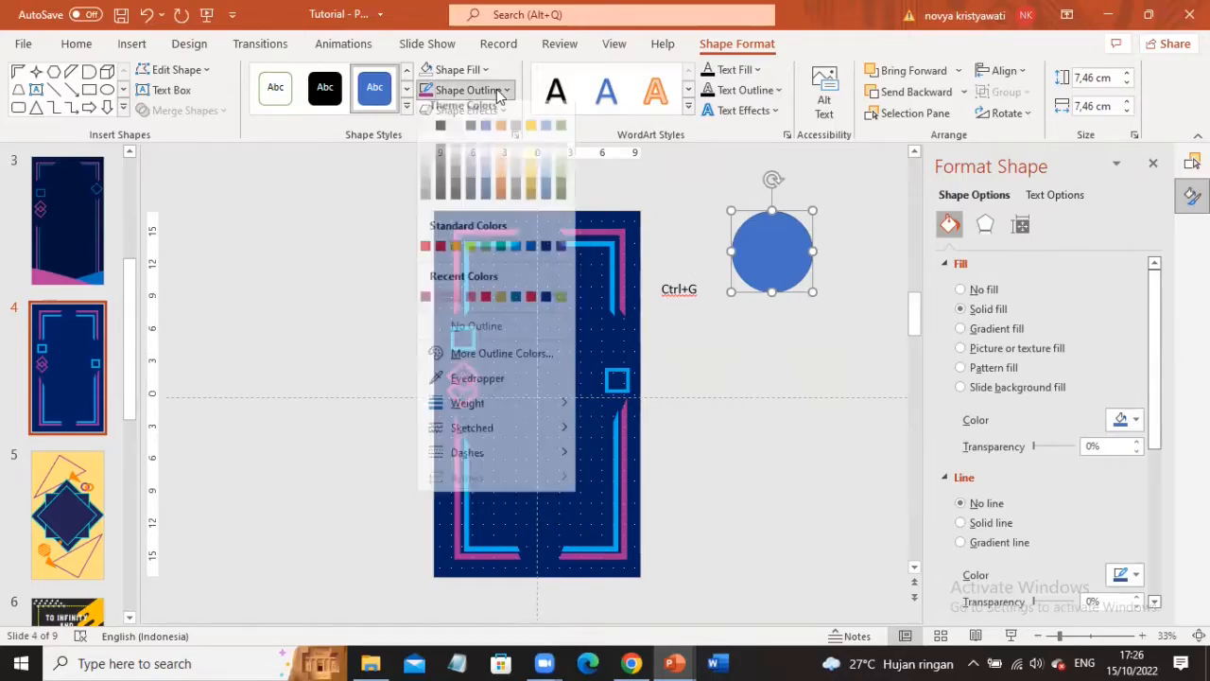
click(468, 336)
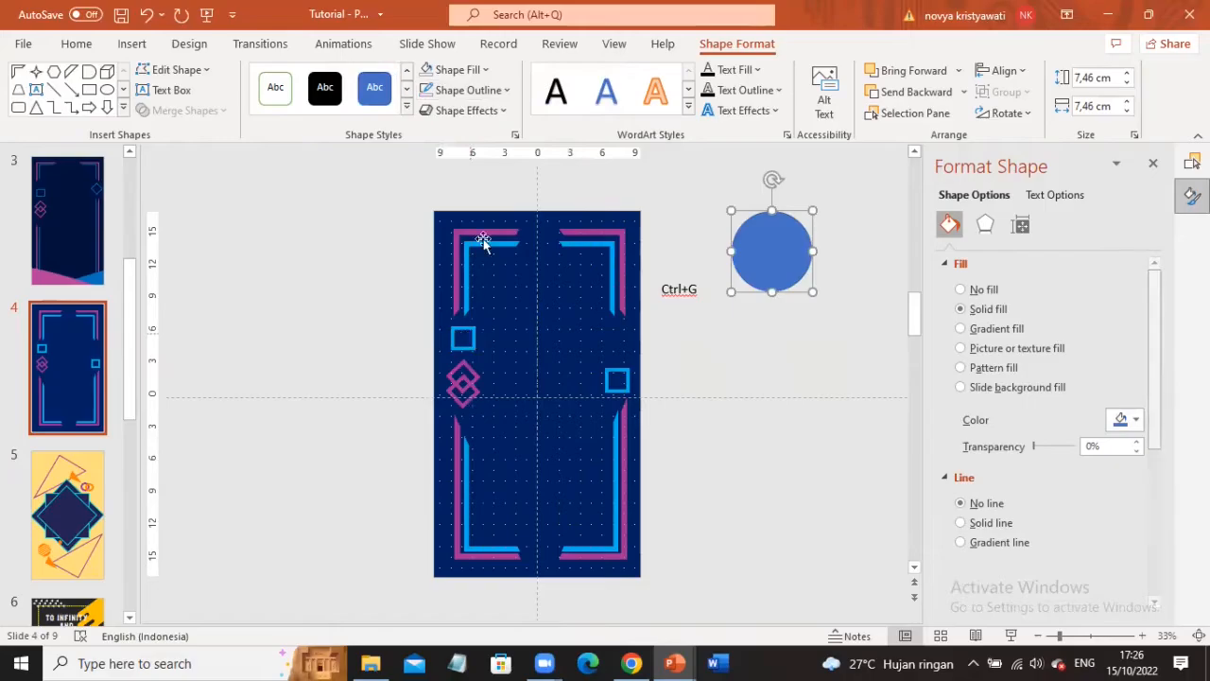
click(487, 70)
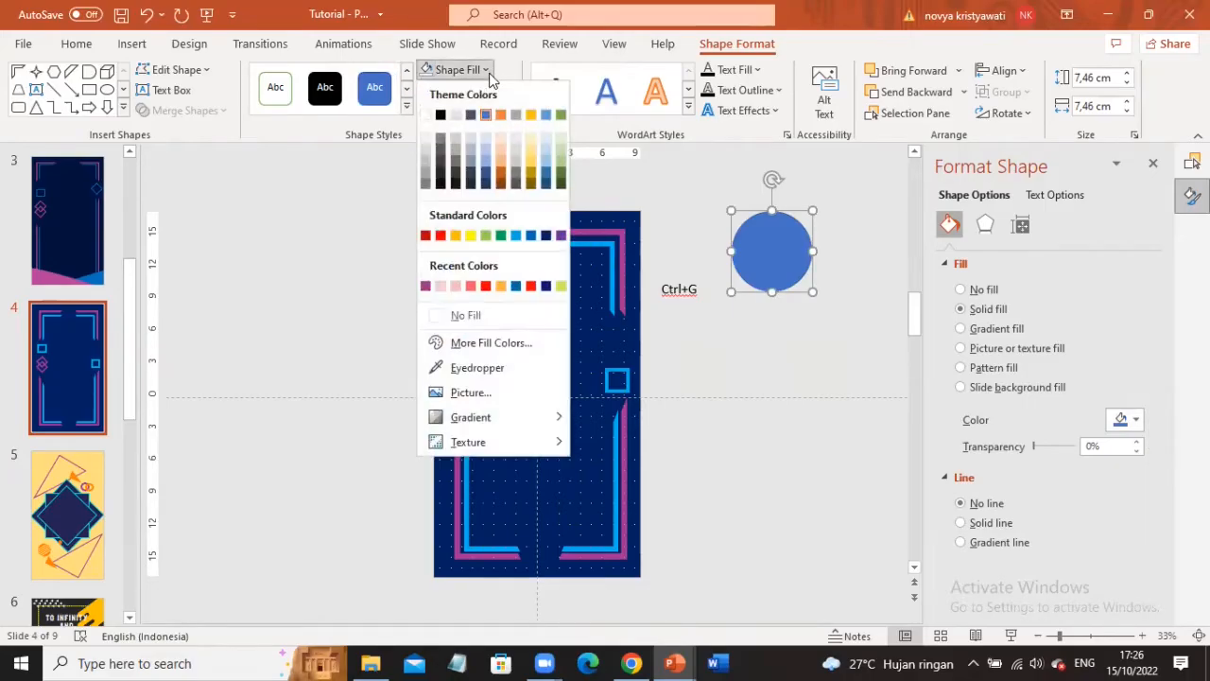
click(457, 236)
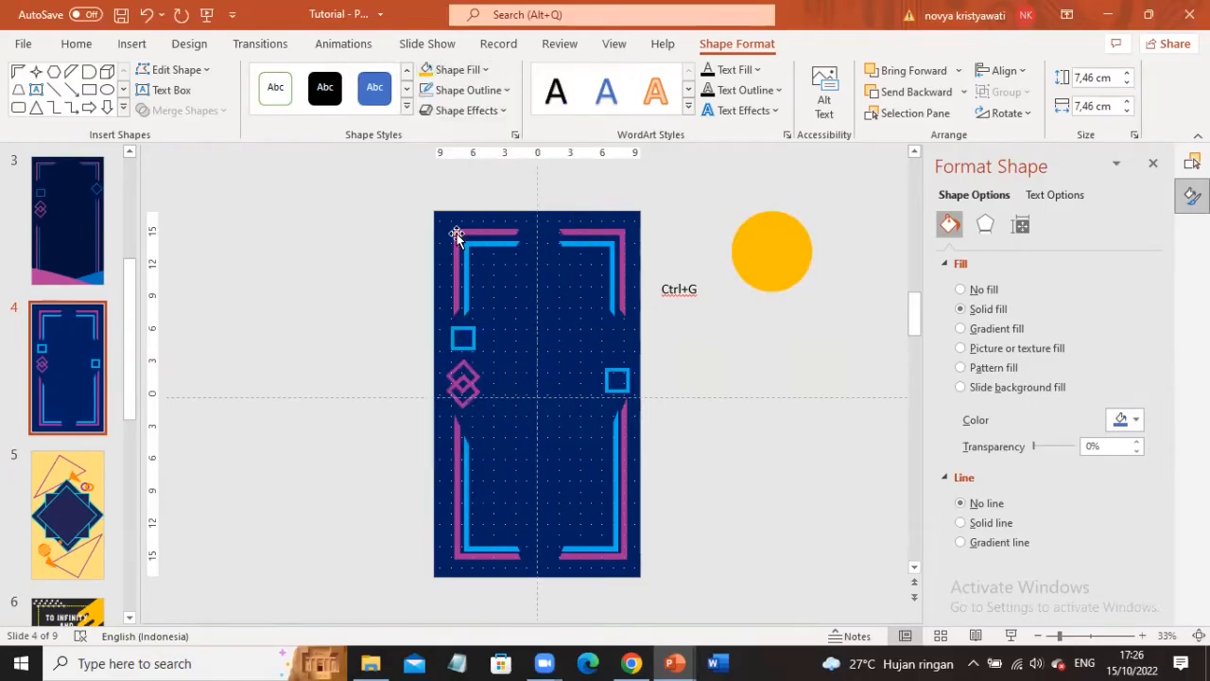
click(731, 354)
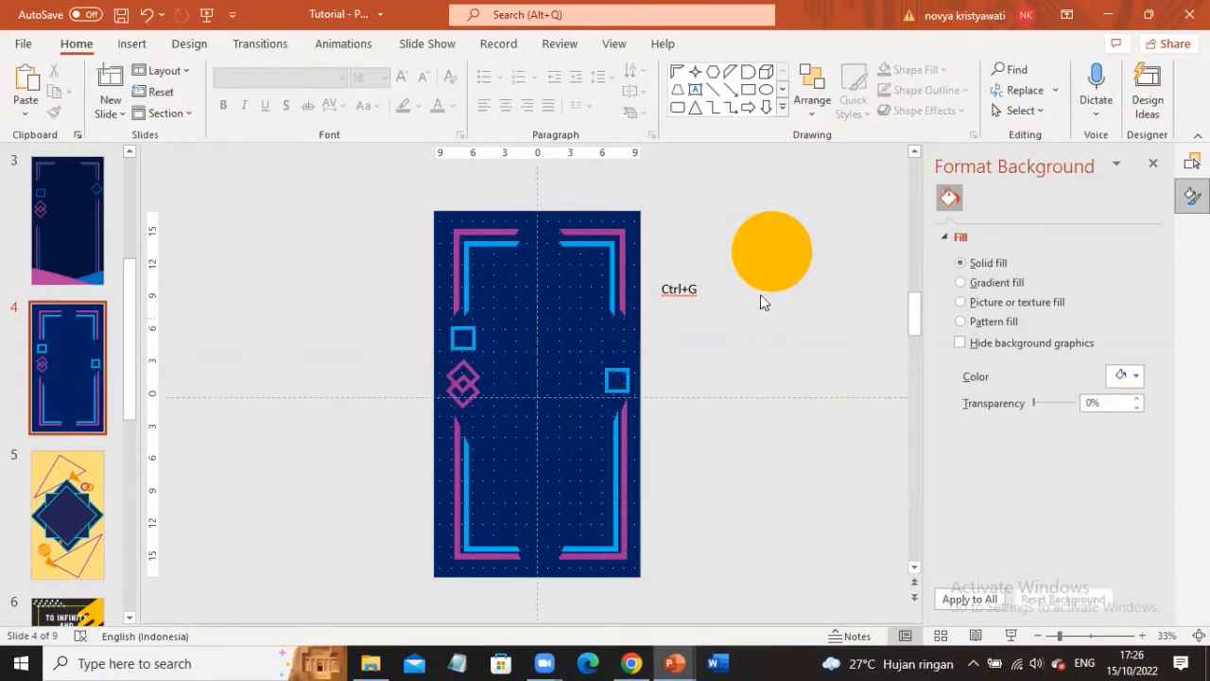
click(768, 272)
click(748, 354)
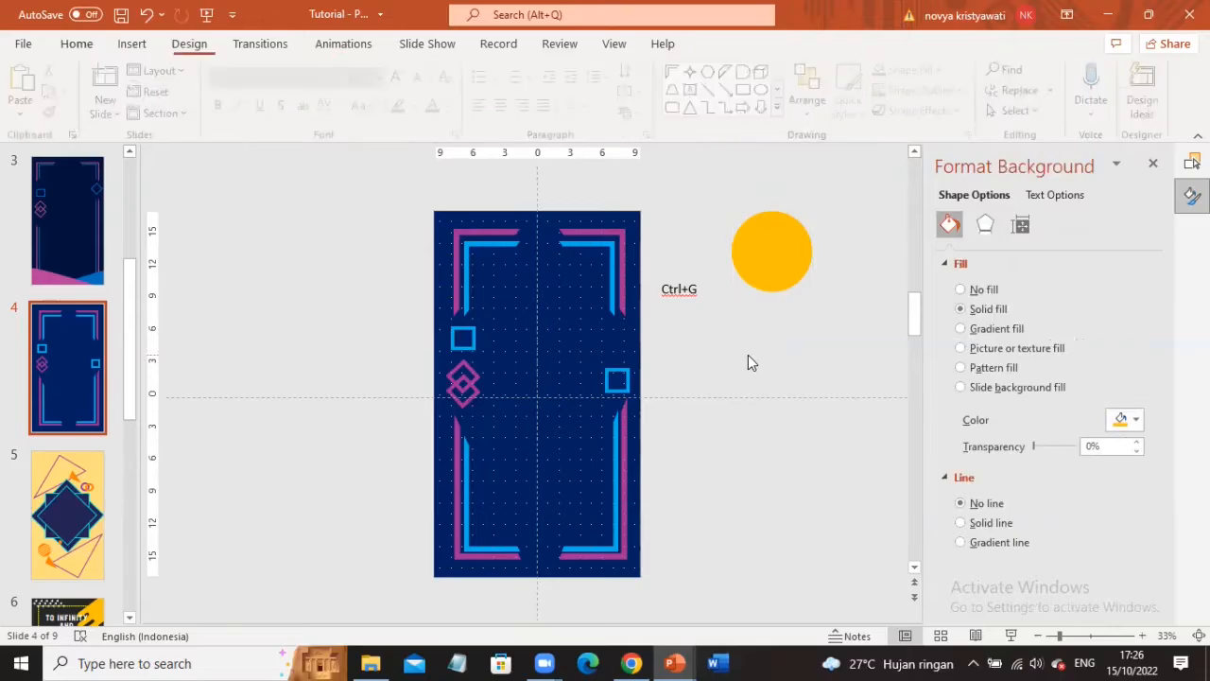
click(764, 271)
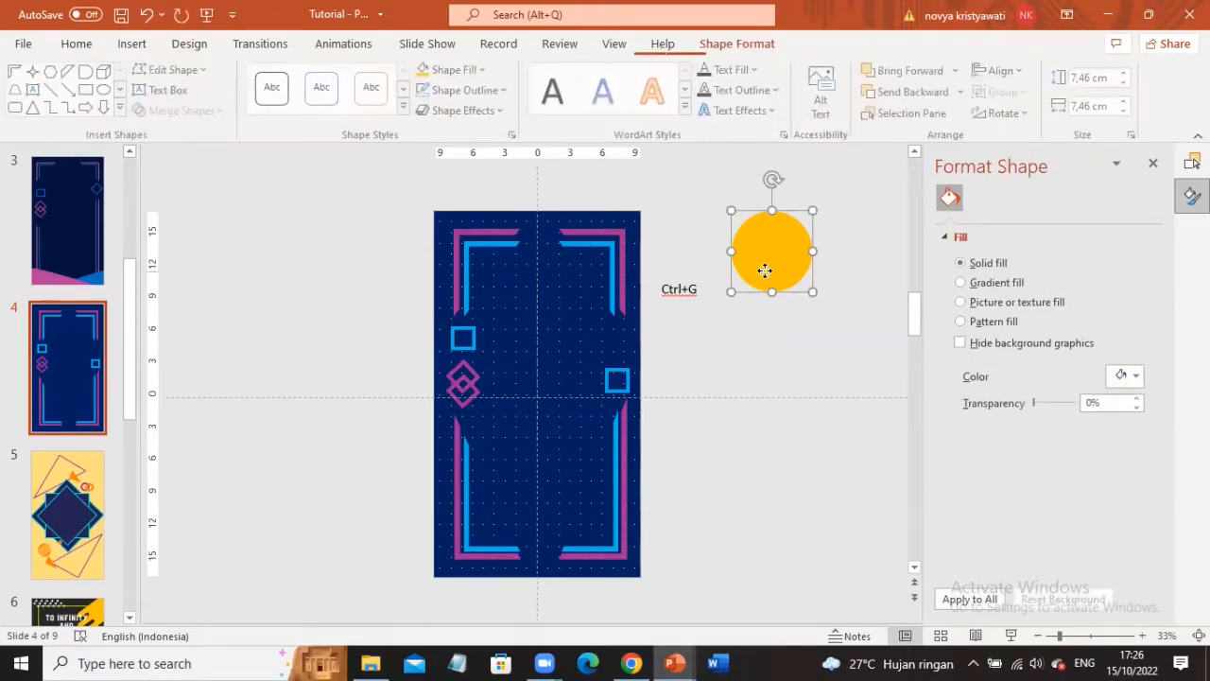
- Copy the striped orange circle from slide 5 to slide 4 and place it beside the poster, below the yellow circle
click(83, 497)
click(421, 496)
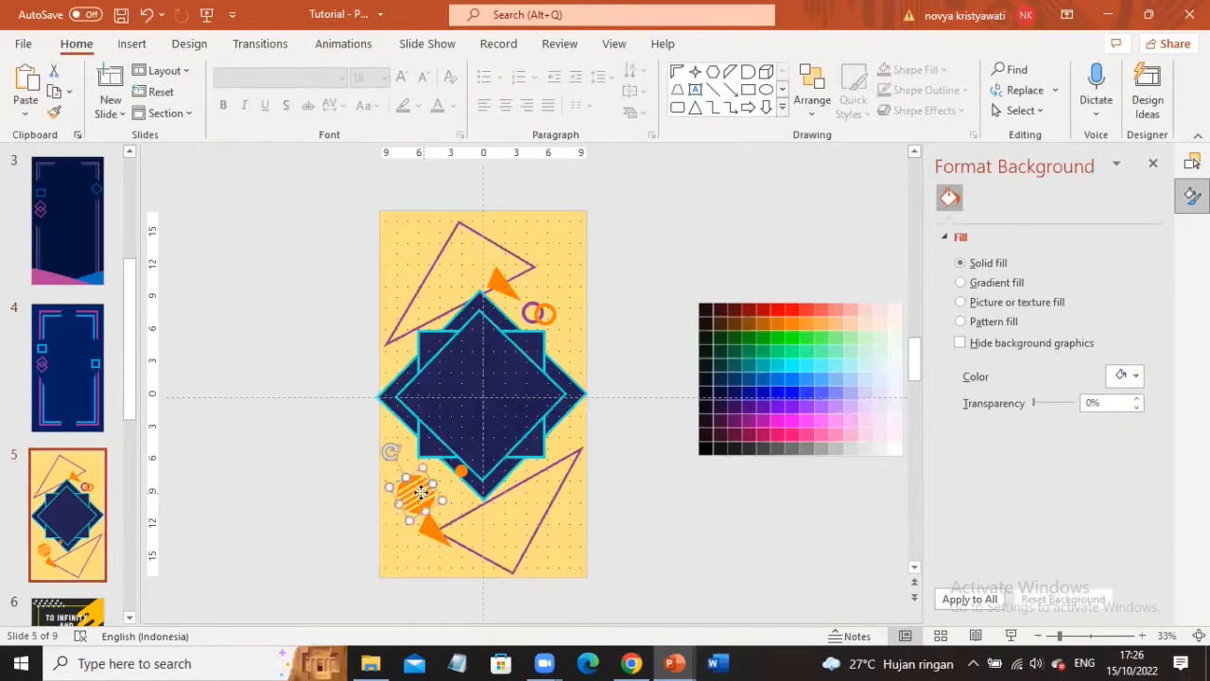
click(89, 351)
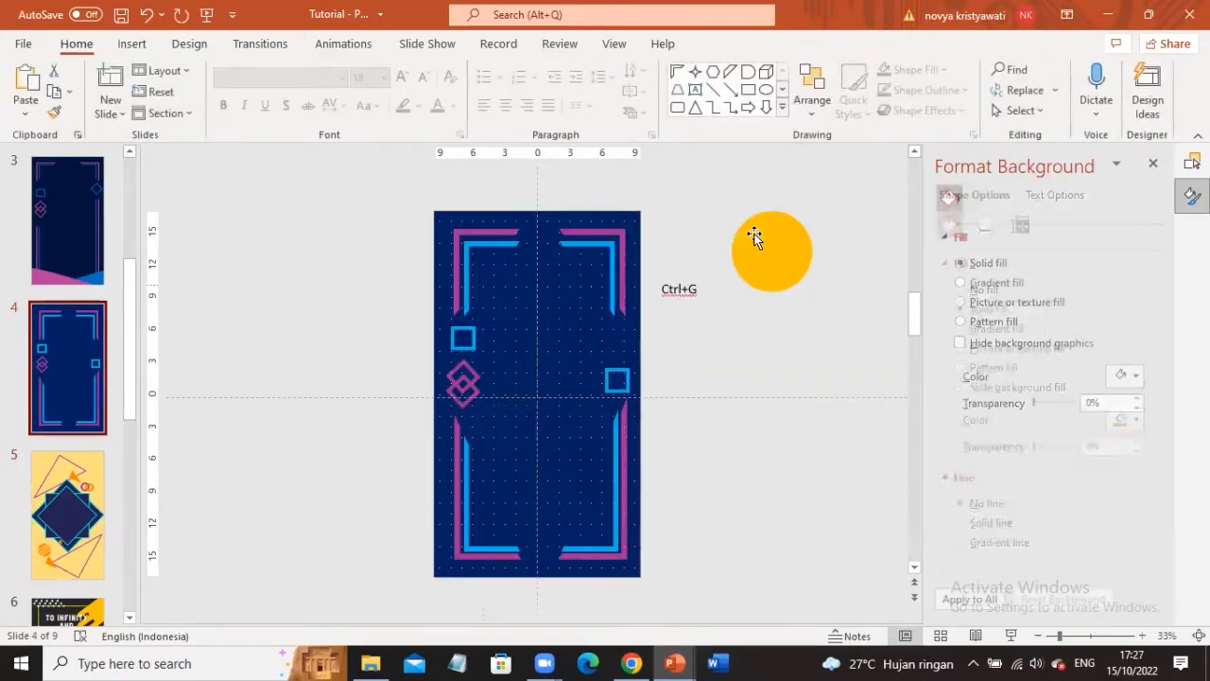
key(ctrl+v)
drag(471, 492, 668, 451)
key(ctrl+z)
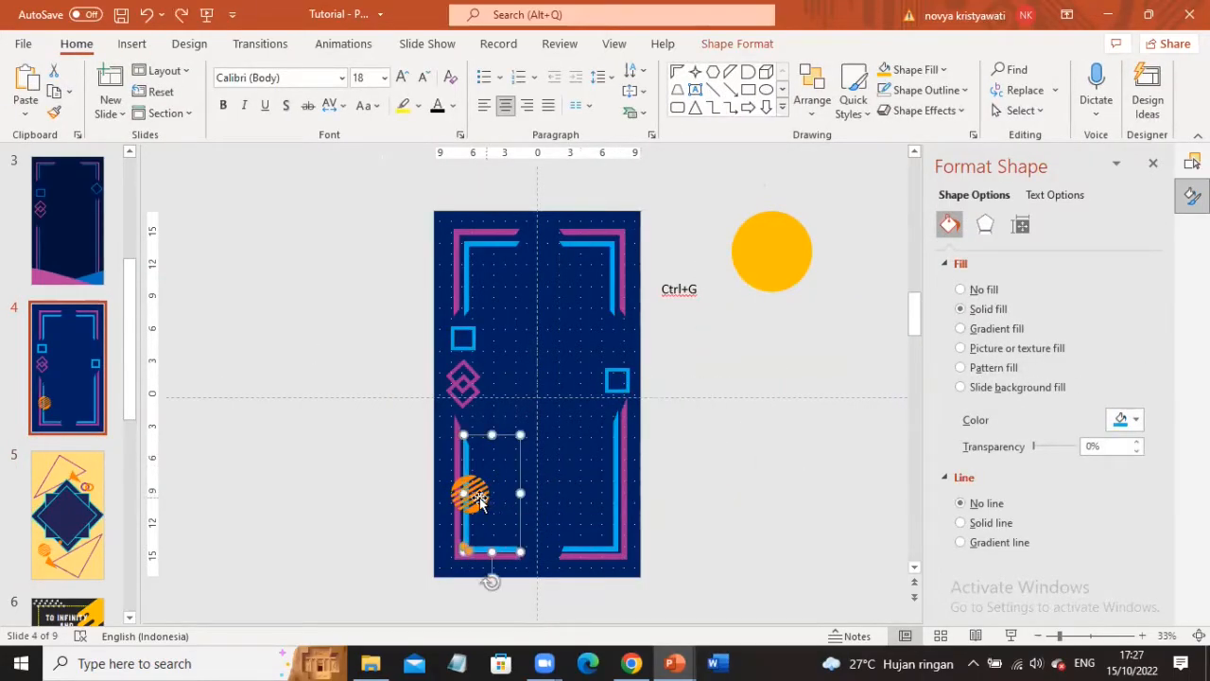
click(474, 494)
drag(475, 495, 752, 424)
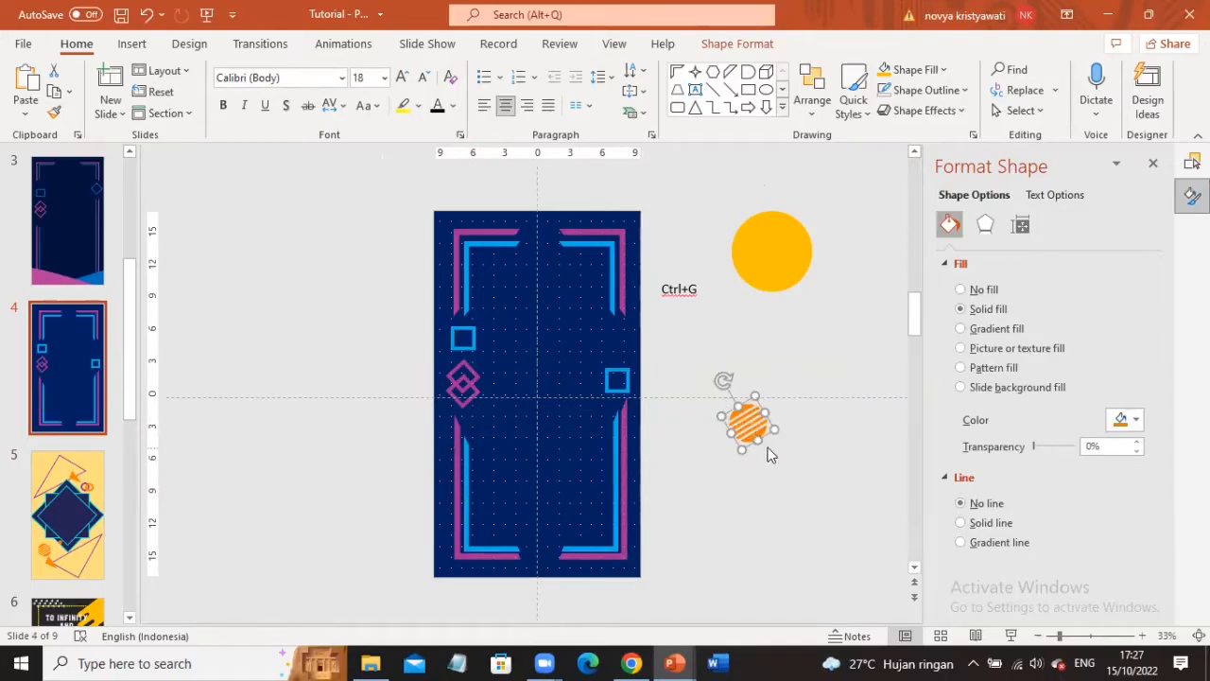
click(811, 355)
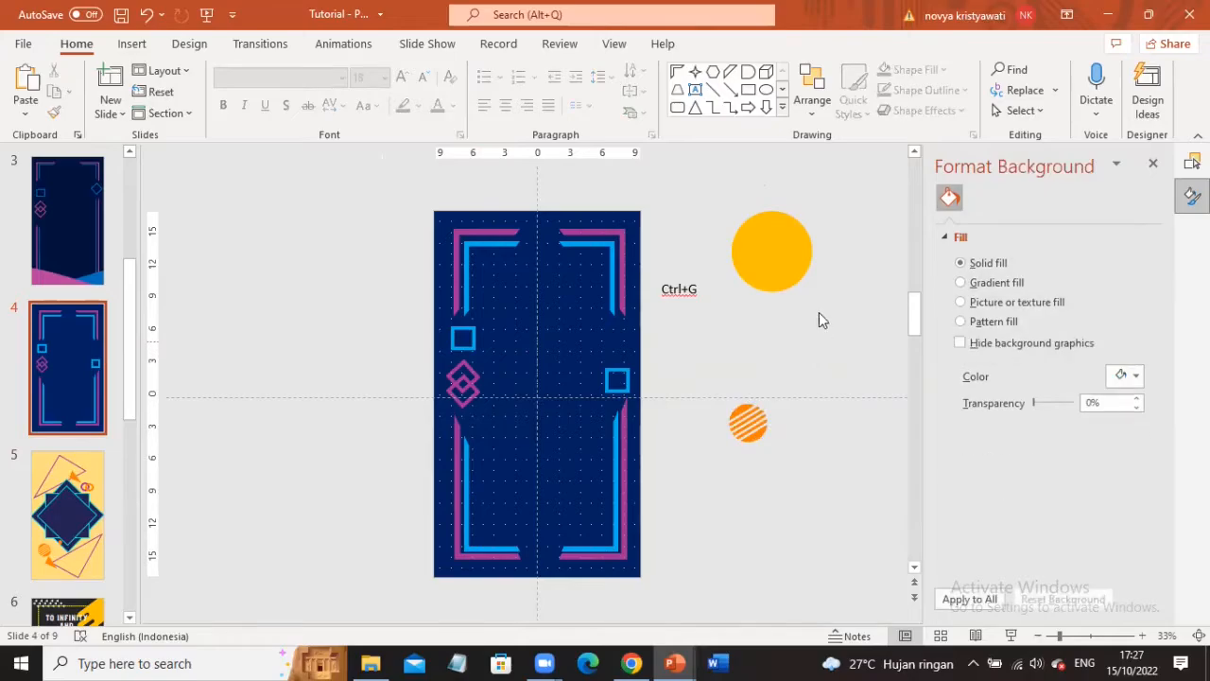
- Draw a horizontal rectangle about 8.28 cm wide and 1 cm high just above the yellow circle
click(747, 90)
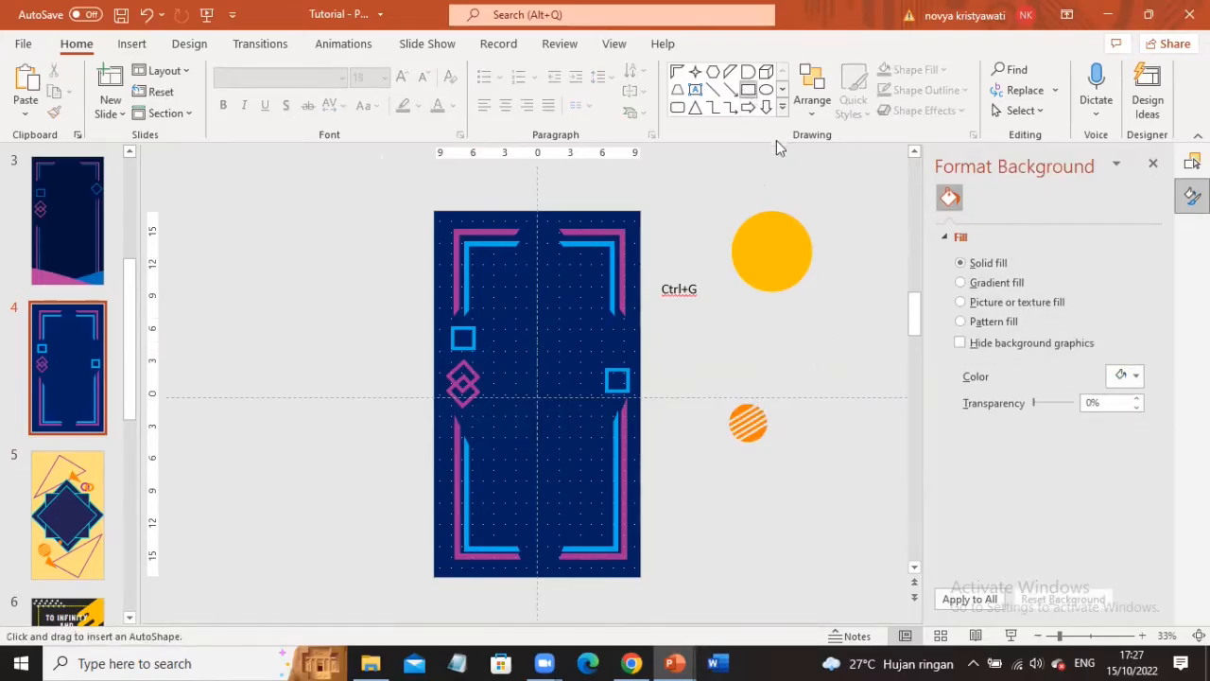
drag(706, 175, 799, 188)
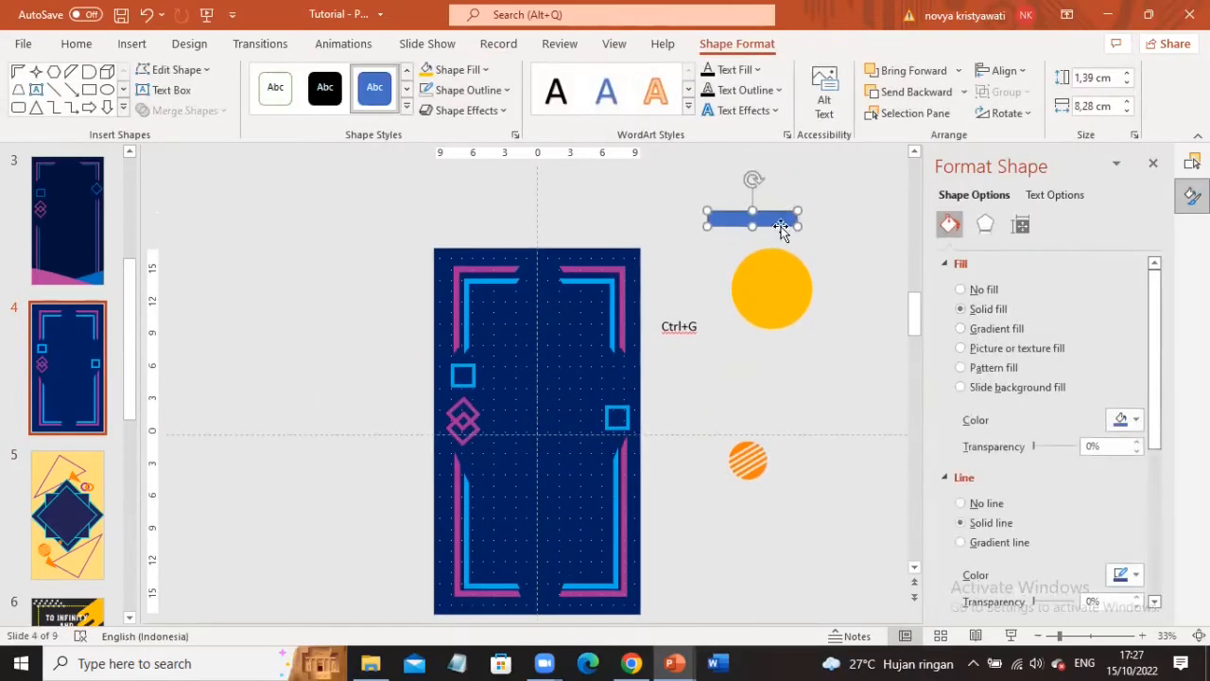
drag(755, 223, 753, 180)
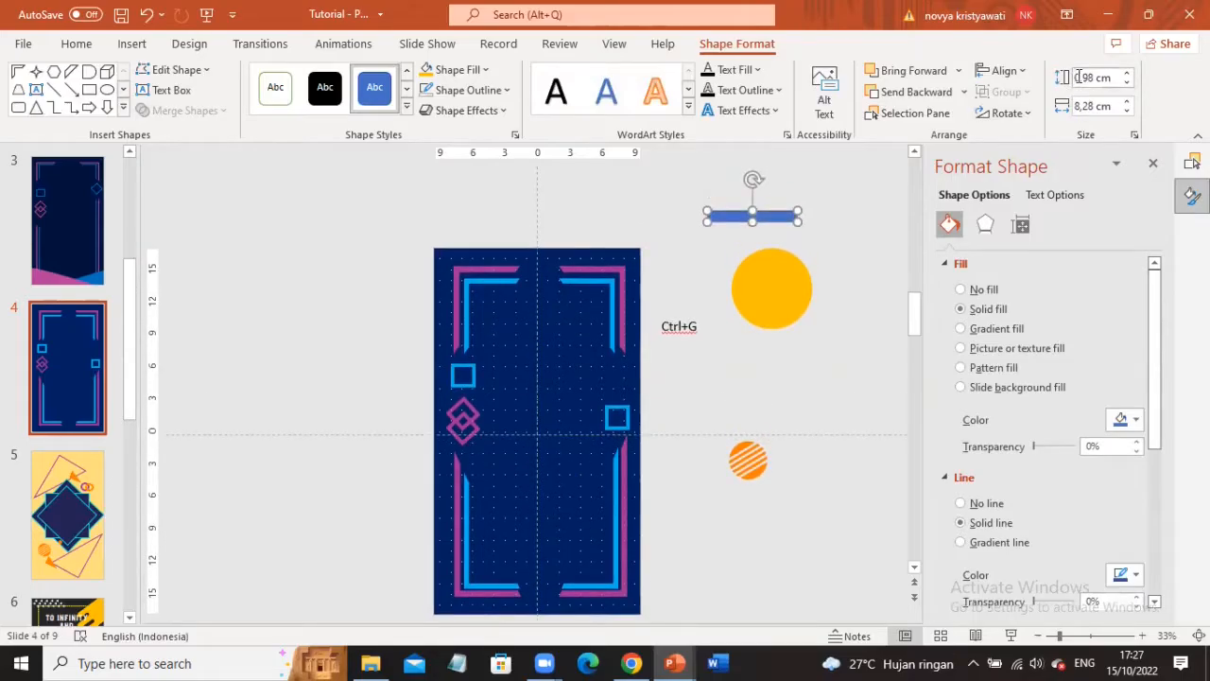
- Reduce the height of the rectangle above the yellow circle to 0.2 cm
click(1126, 84)
click(1126, 84)
click(1126, 85)
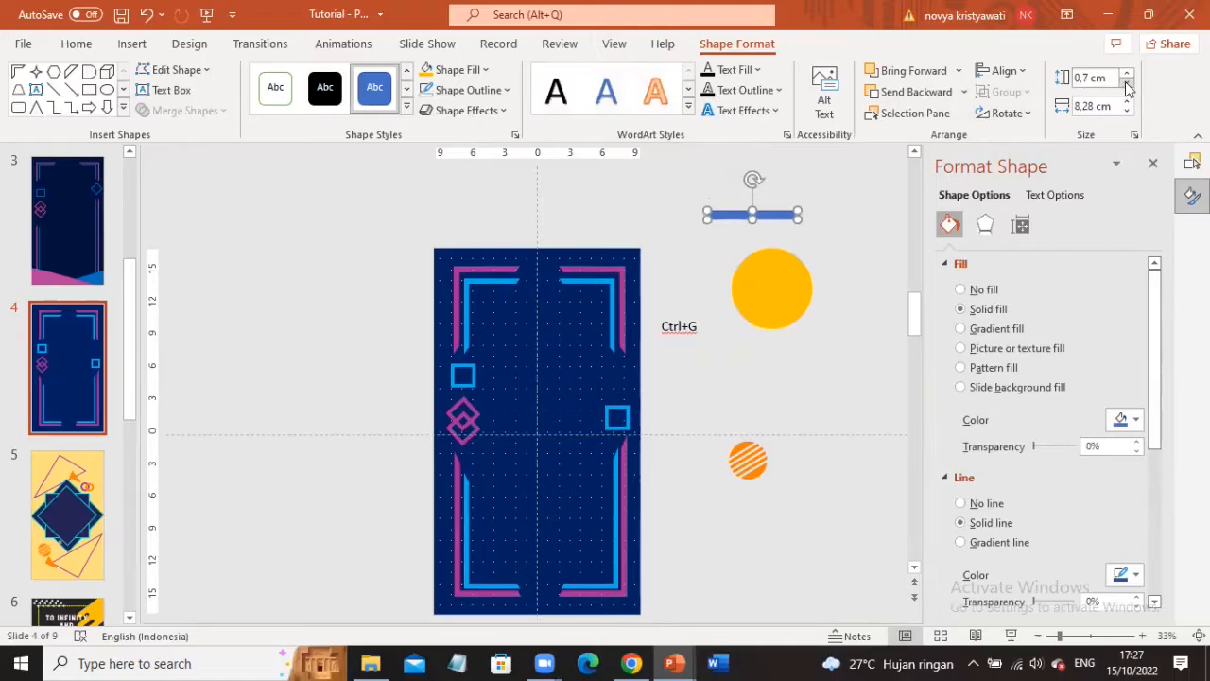
click(1126, 84)
click(1126, 84)
click(1126, 85)
click(1126, 85)
click(1126, 85)
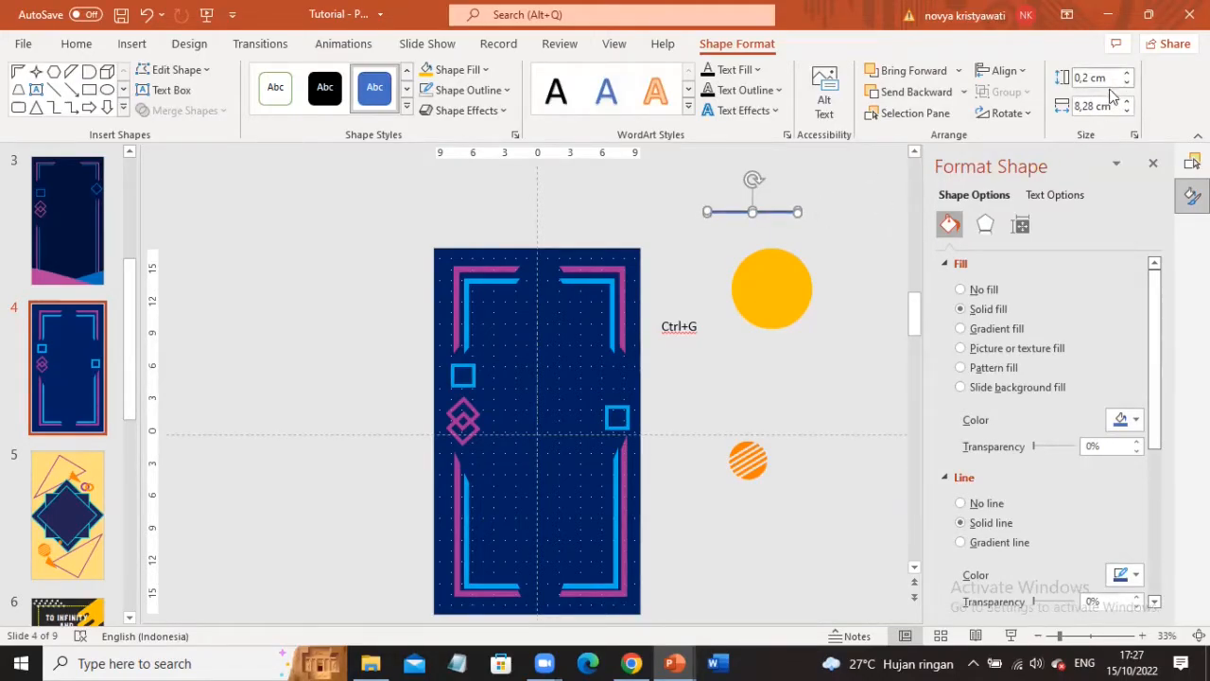
- Set the thin blue bar's width to 9 cm
scroll(793, 232, up, 1)
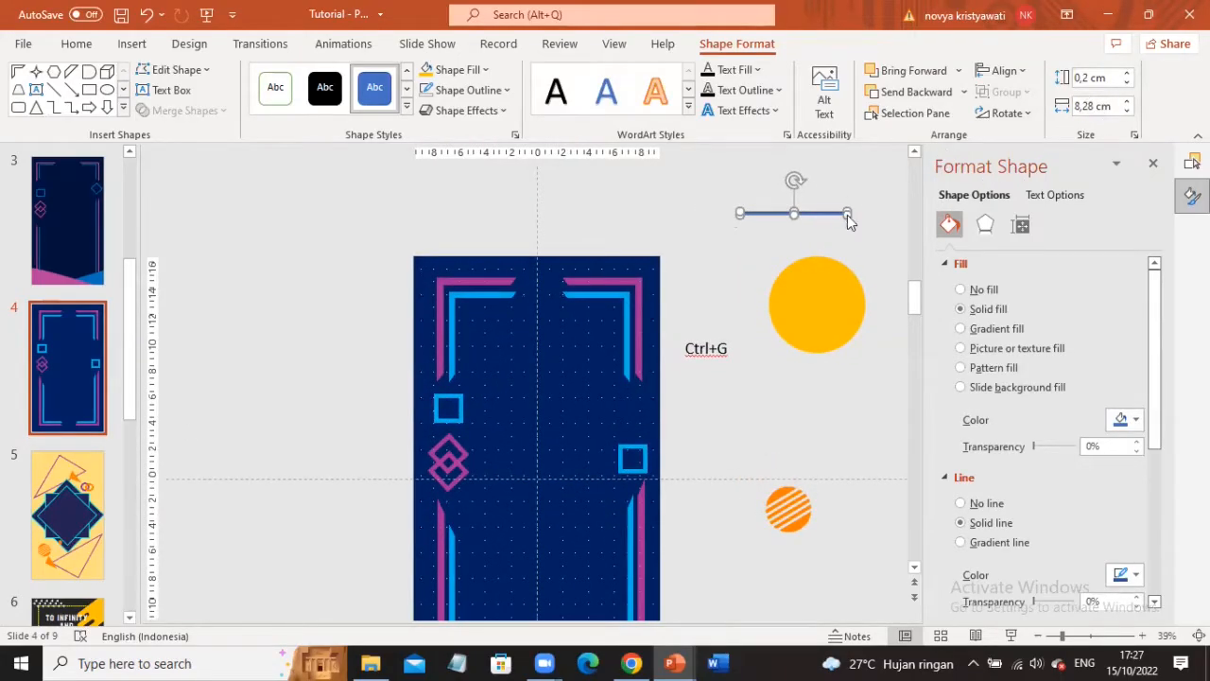
click(1095, 106)
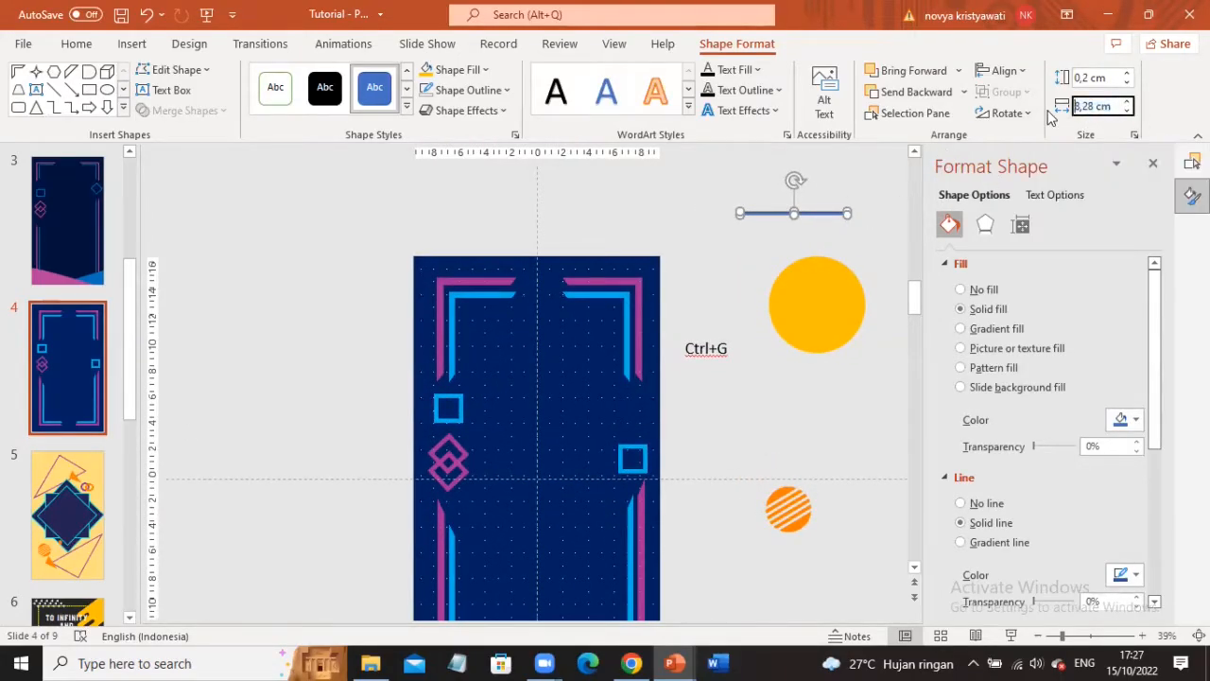
drag(1094, 104, 1068, 110)
text(9)
key(Return)
click(847, 196)
- Move the thin blue bar down so it crosses the yellow circle near its upper edge
scroll(847, 196, down, 1)
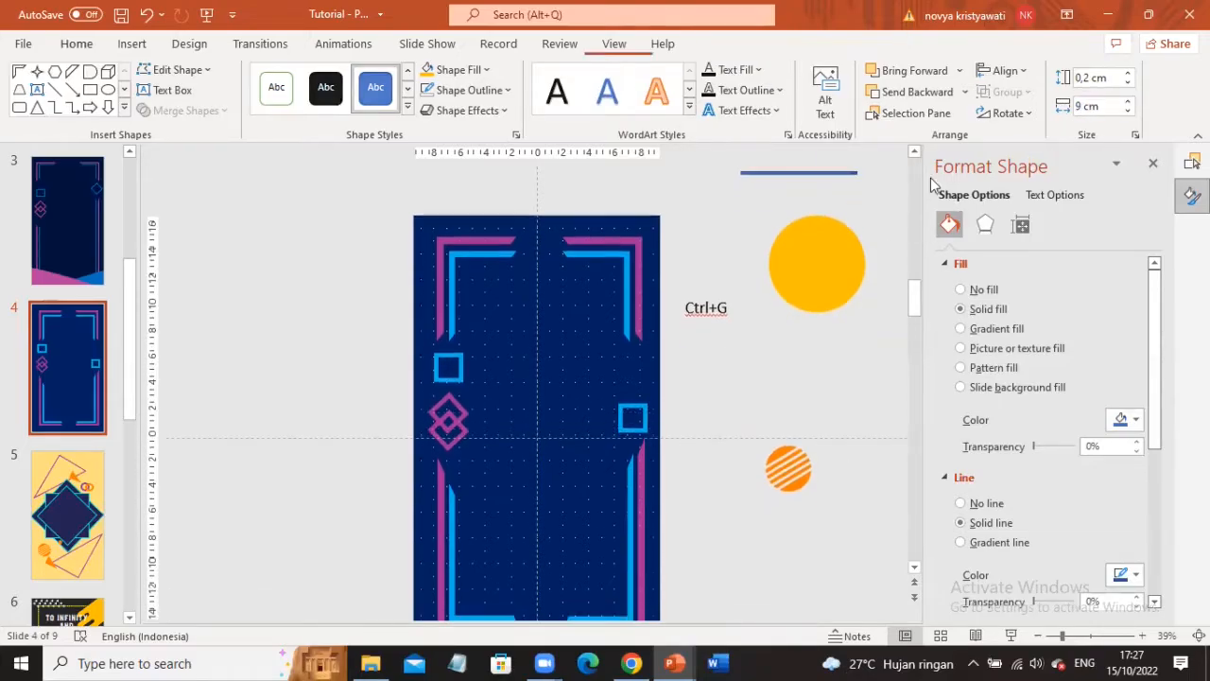
drag(836, 178, 854, 226)
scroll(845, 251, down, 1)
scroll(835, 338, down, 1)
click(835, 335)
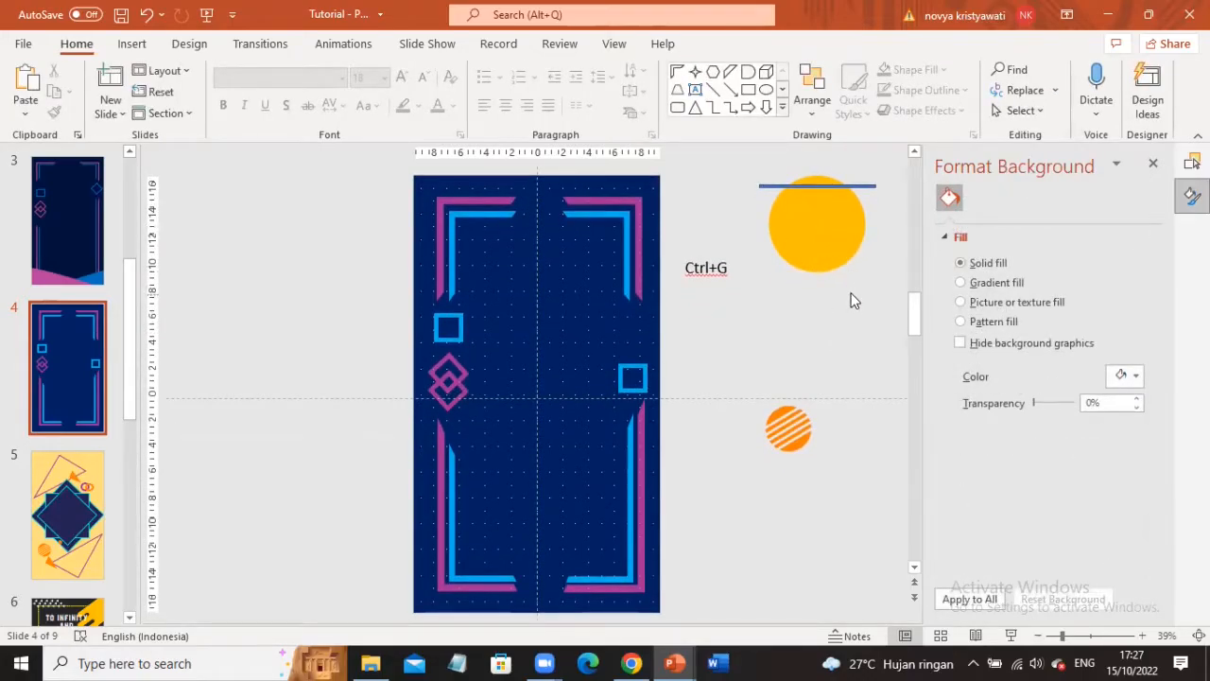
- Copy the blue bar and place three duplicates at even spacing below it across the yellow circle's upper half
key(ctrl+v)
click(858, 189)
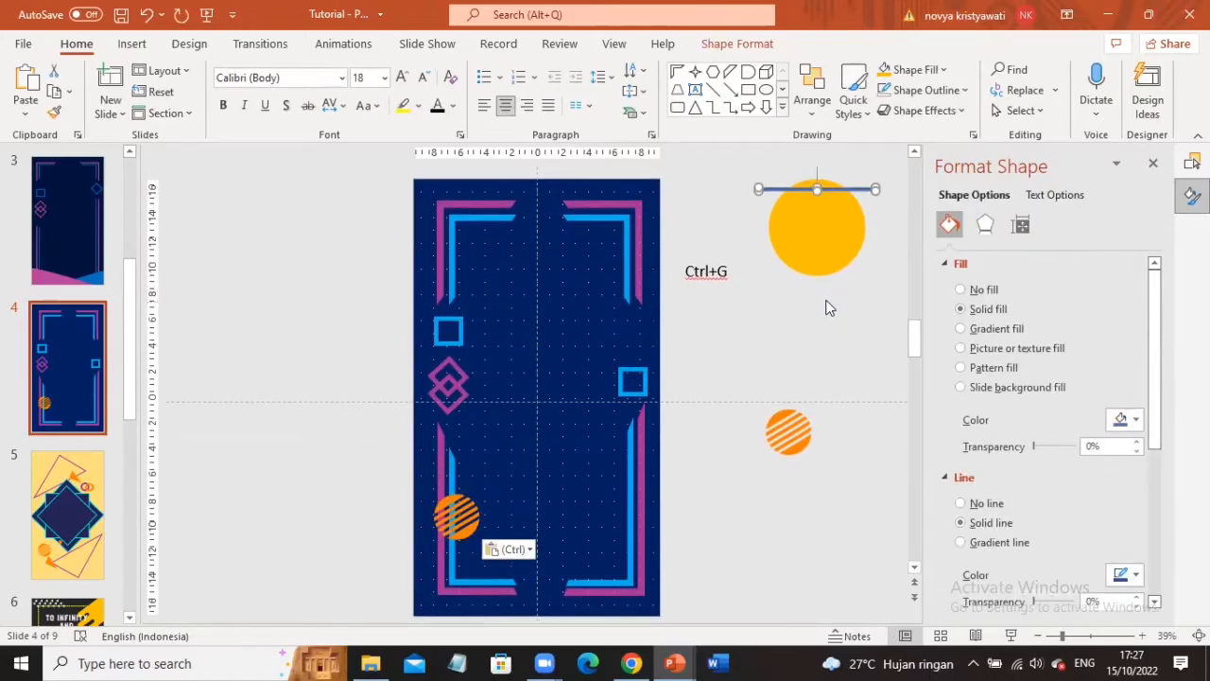
key(ctrl+c)
key(ctrl+v)
click(830, 210)
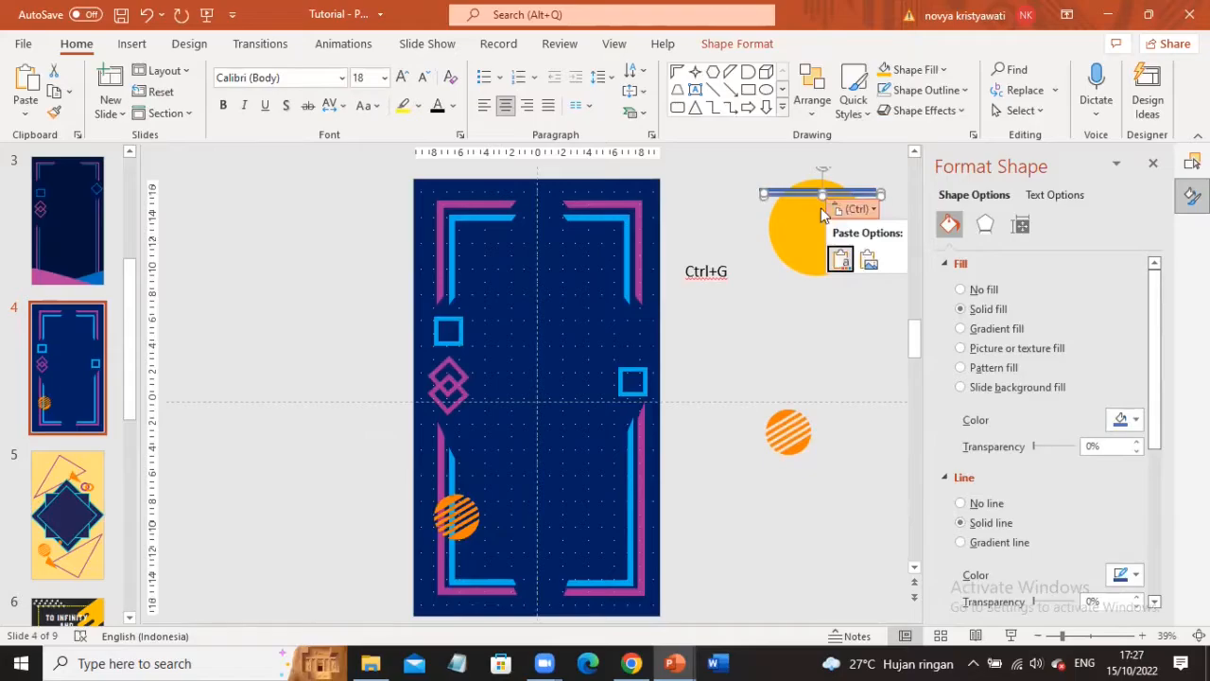
click(792, 193)
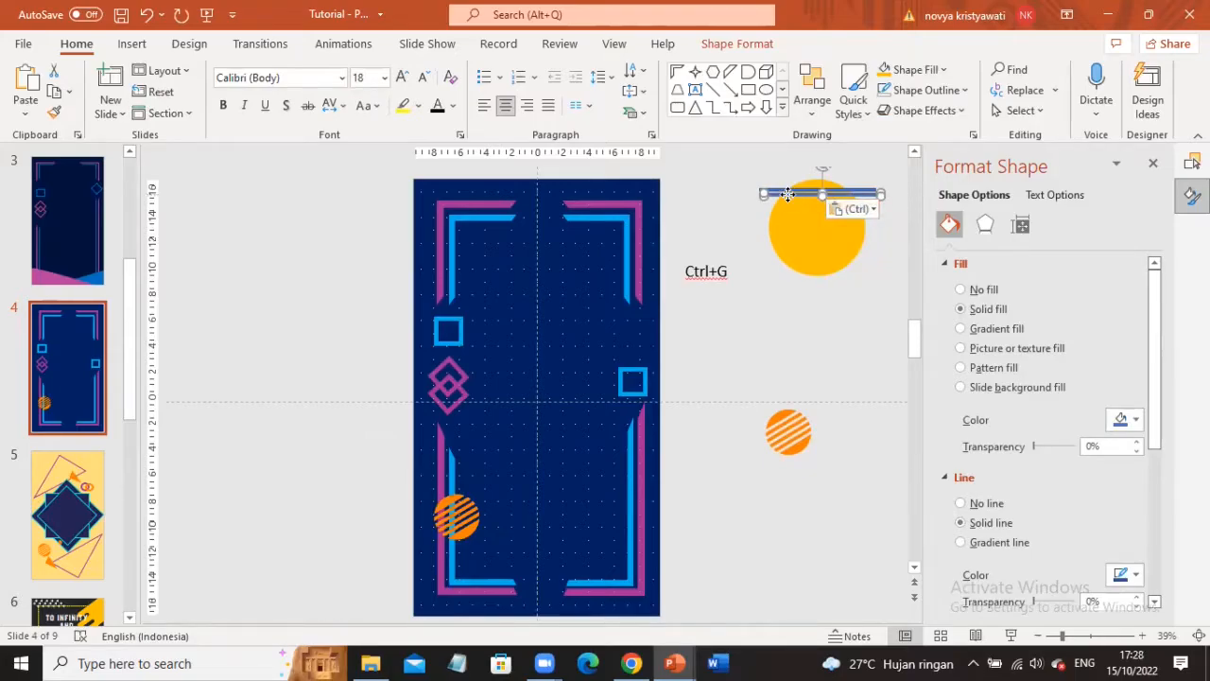
drag(787, 193, 796, 207)
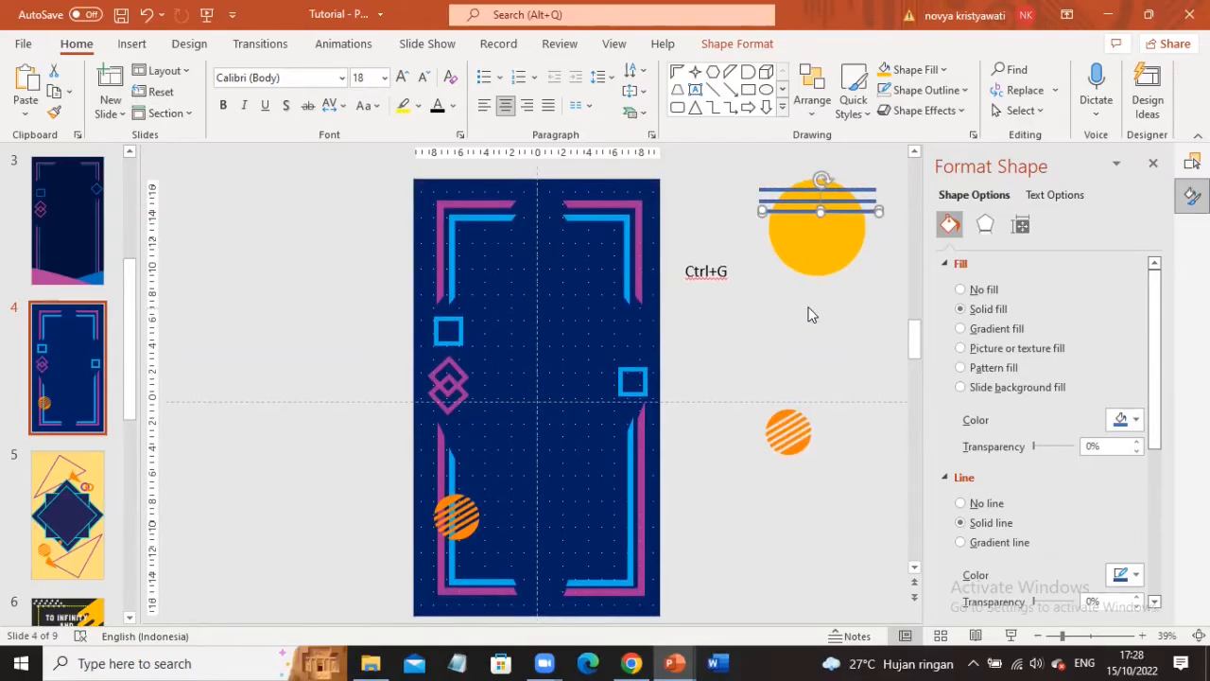
drag(791, 210, 784, 219)
- Duplicate the four blue bars together and place the copies across the yellow circle's lower half
shift+click(789, 201)
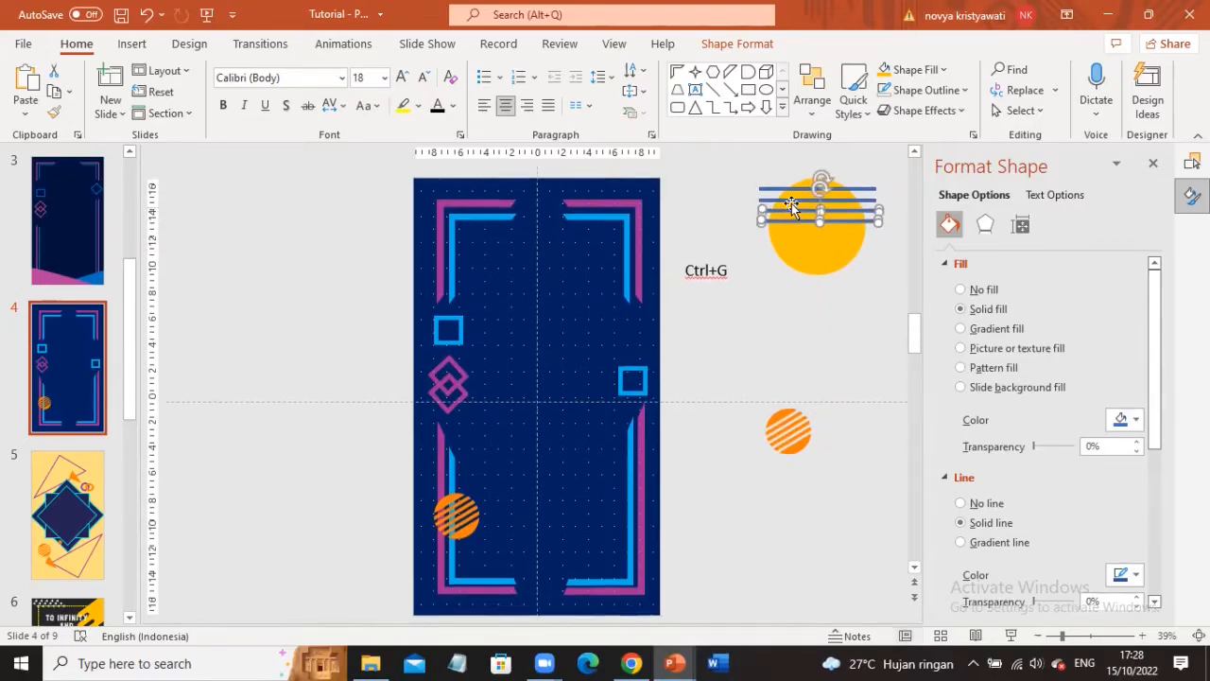
shift+click(790, 202)
shift+click(784, 190)
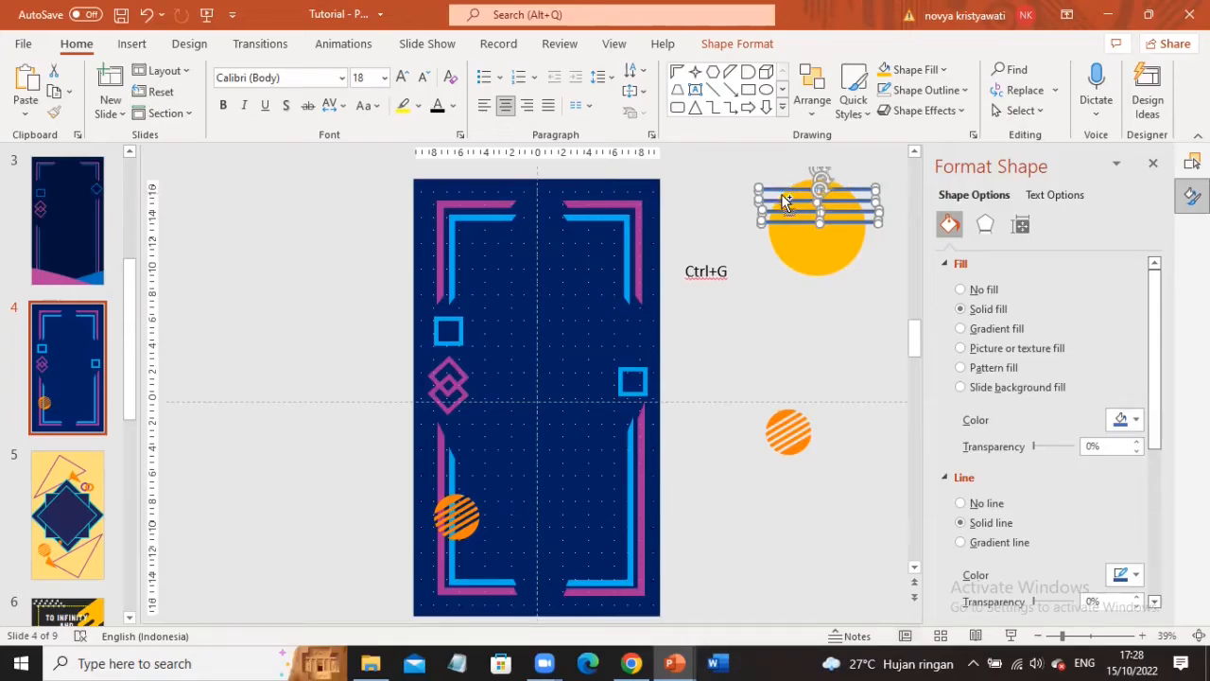
drag(784, 199, 797, 257)
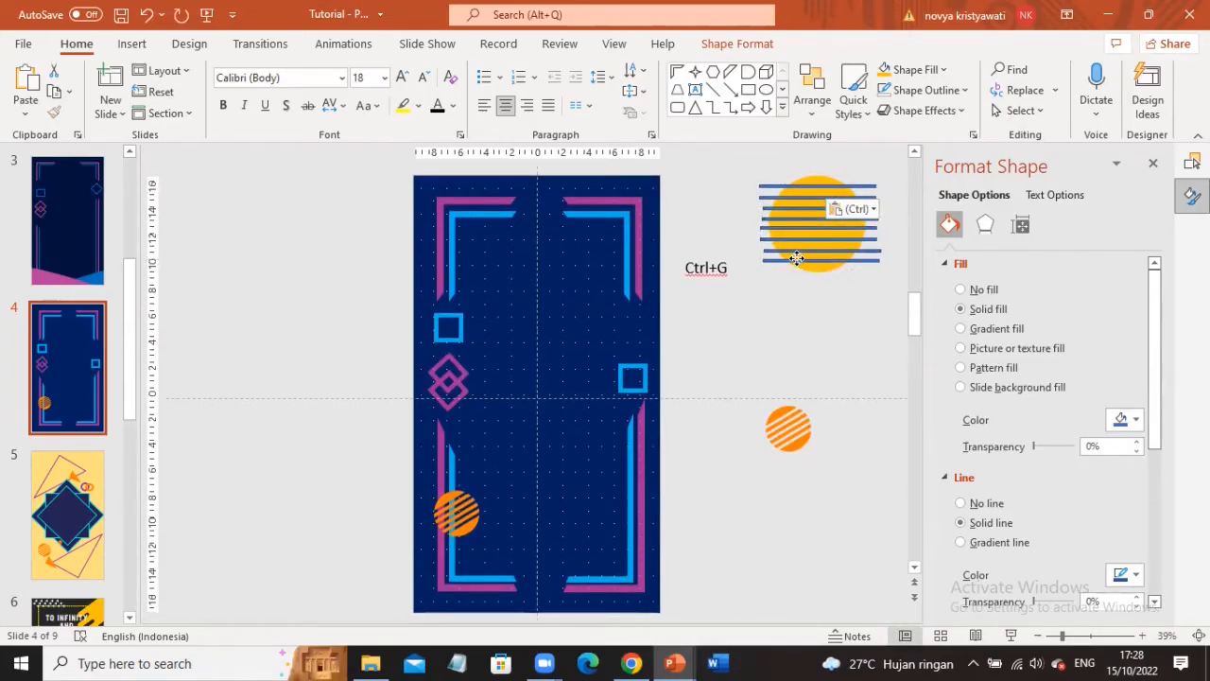
click(840, 347)
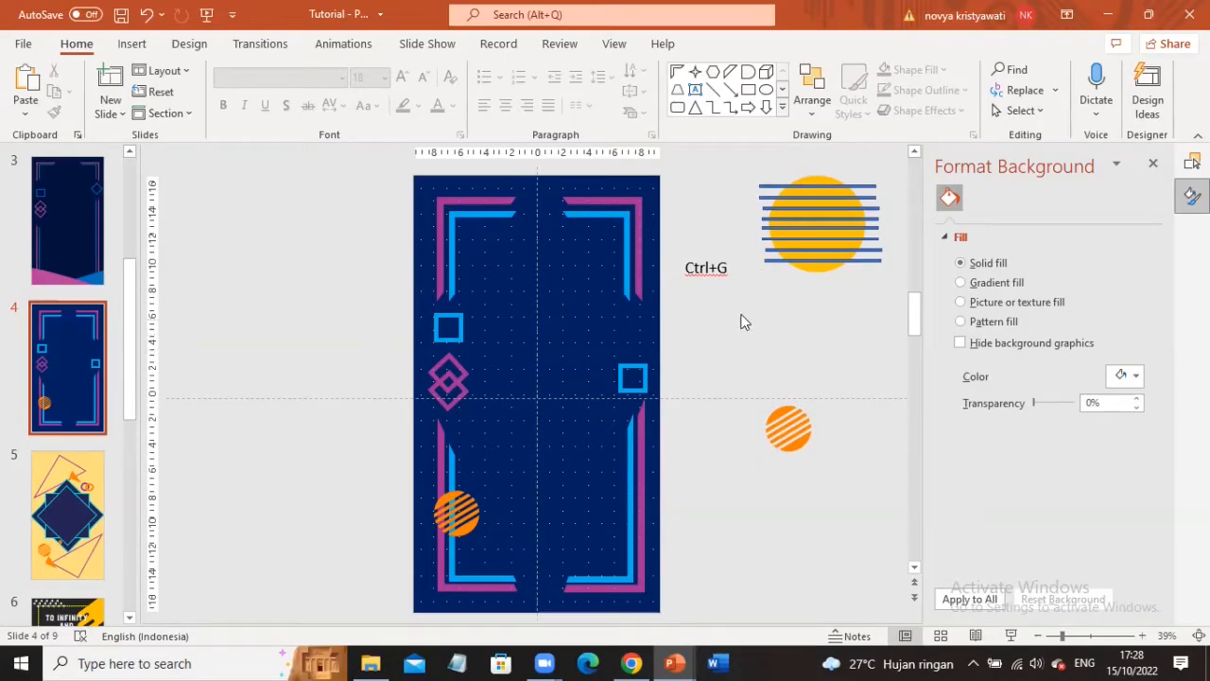
- Subtract all the thin blue bars from the yellow circle so that it is cut into horizontal stripes
click(822, 180)
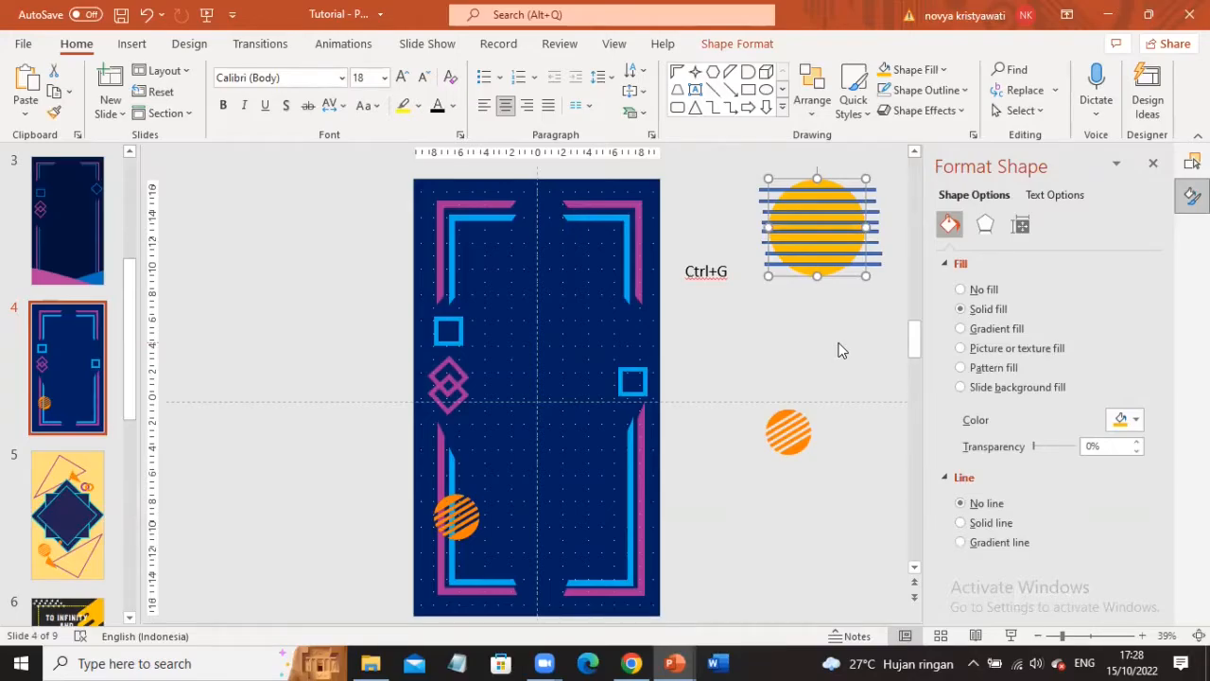
click(873, 192)
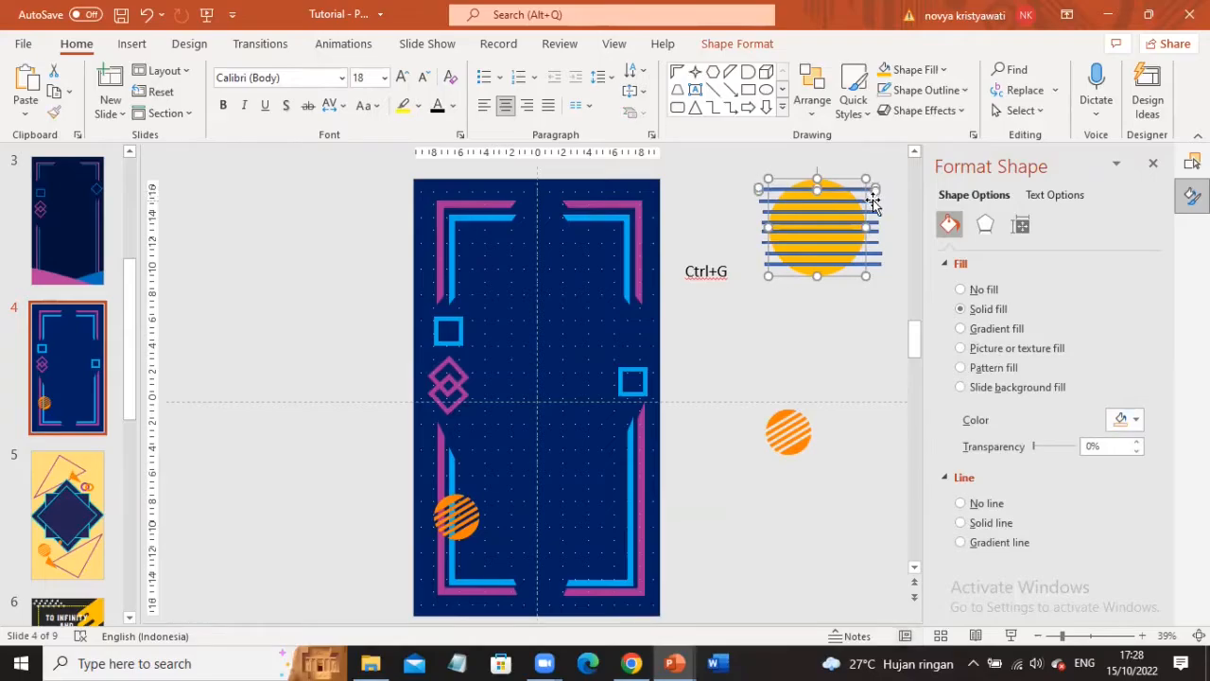
shift+click(876, 219)
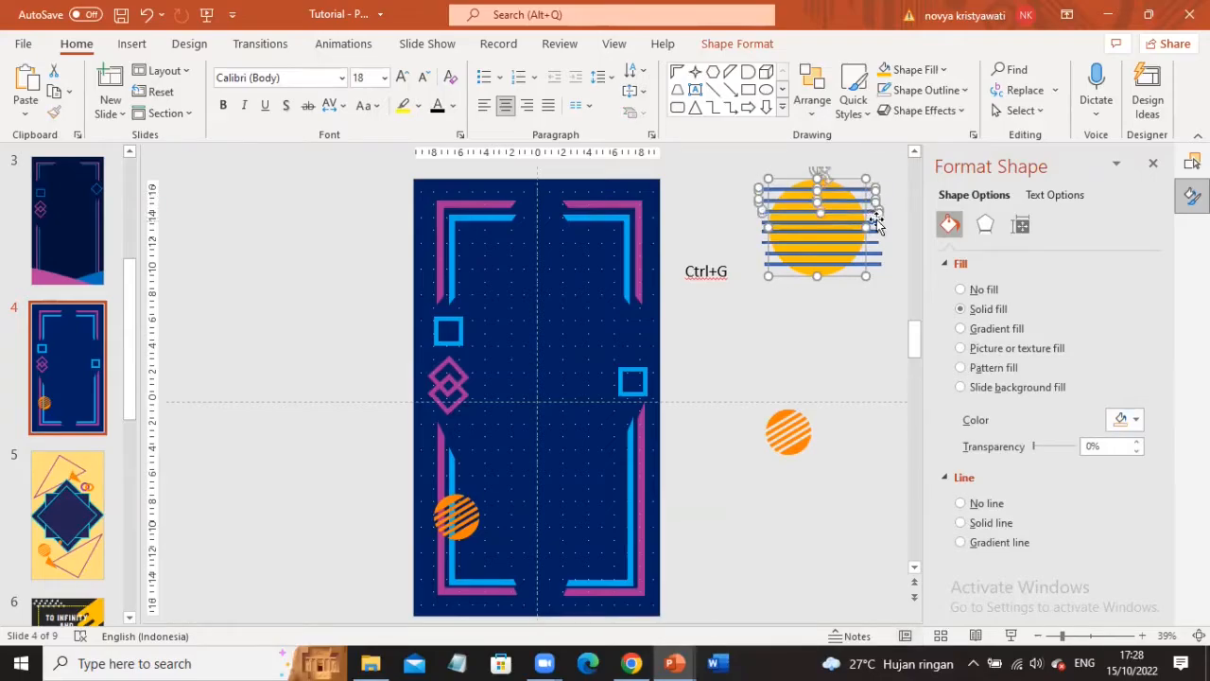
shift+click(877, 227)
shift+click(877, 238)
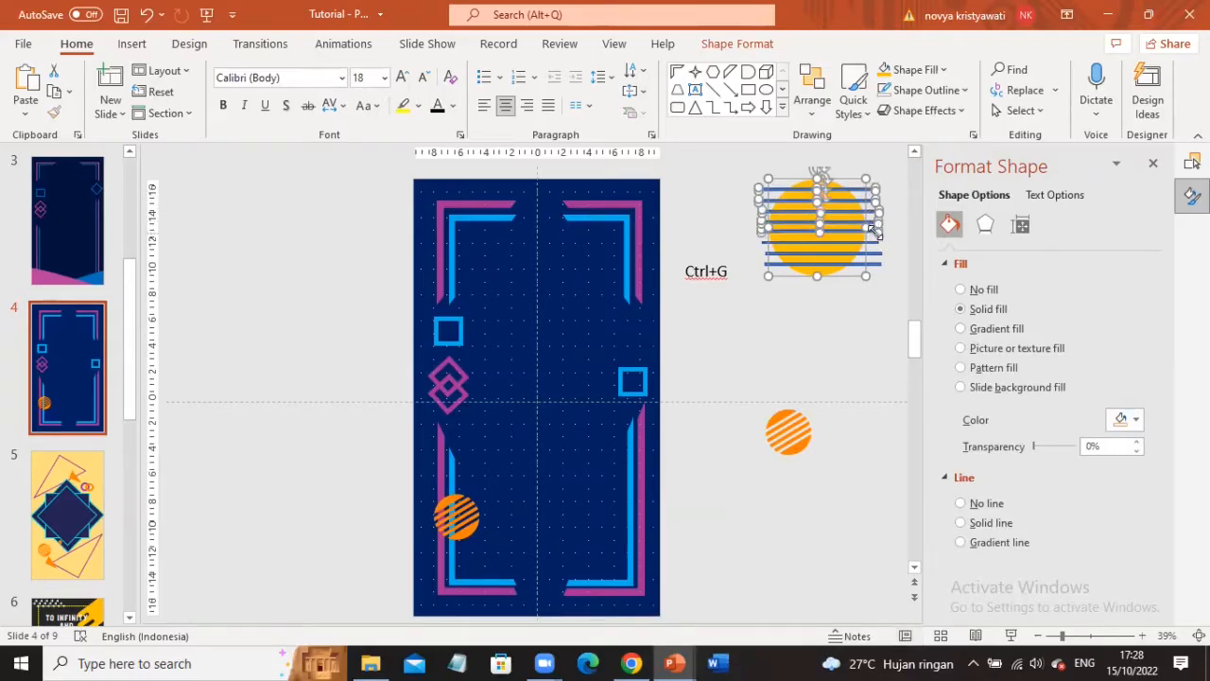
shift+click(878, 246)
shift+click(880, 257)
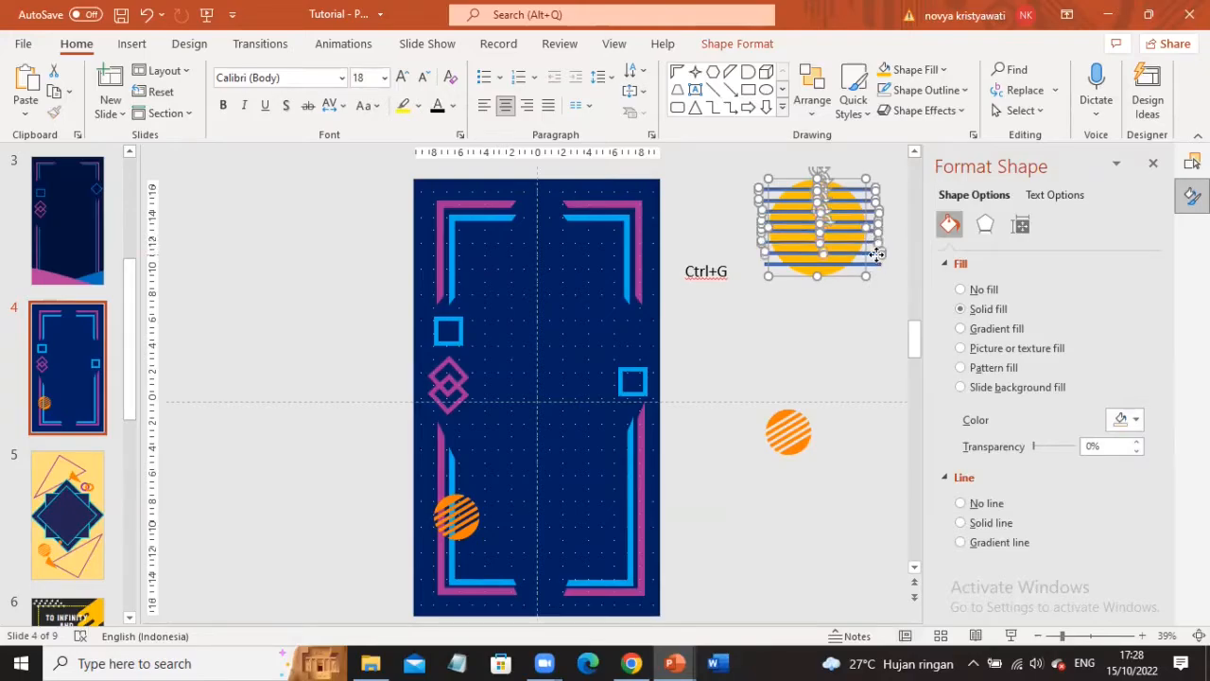
shift+click(882, 263)
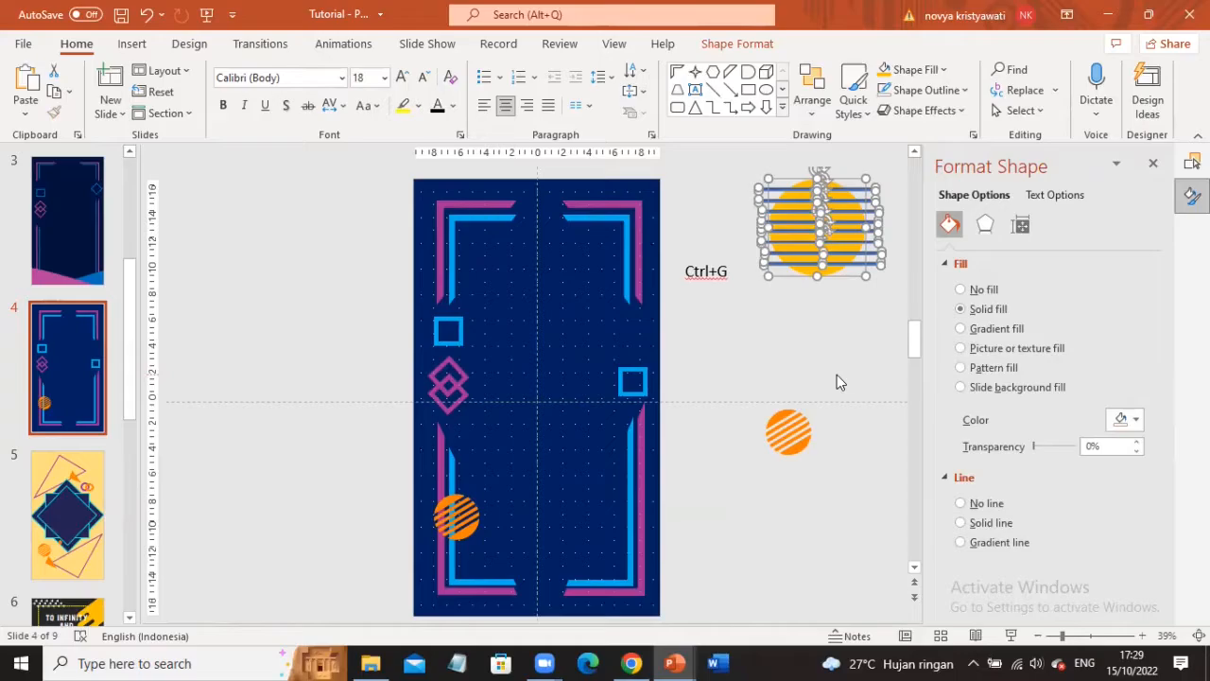
click(744, 49)
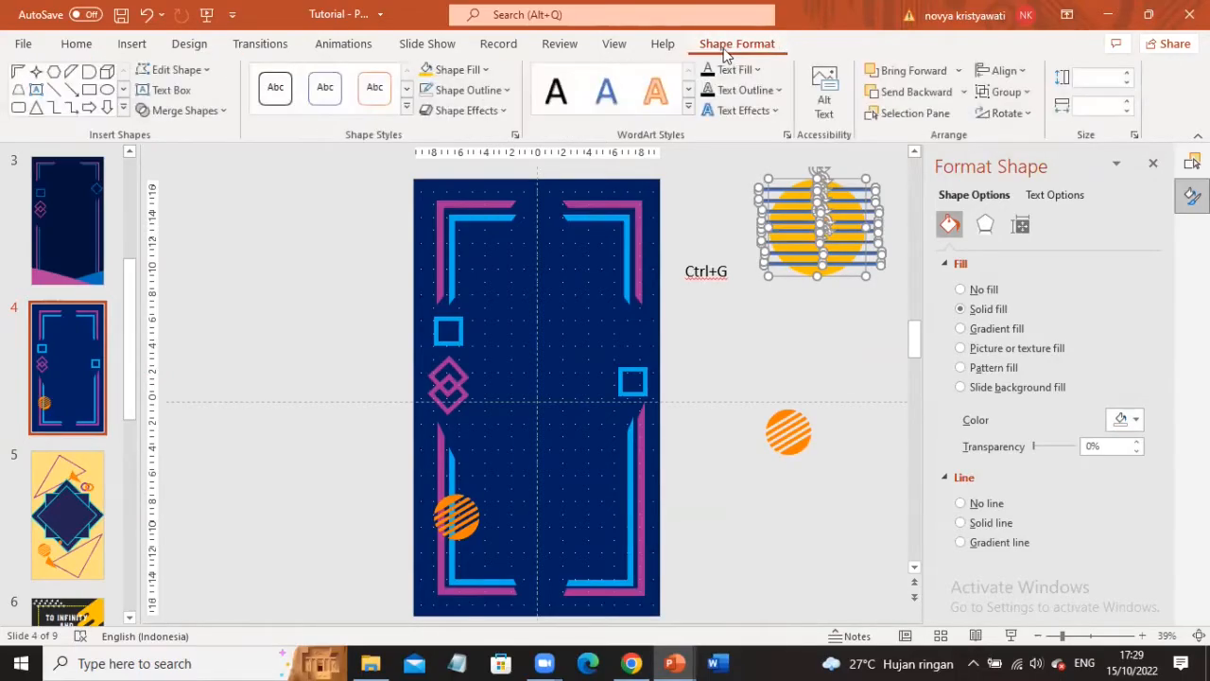
click(219, 111)
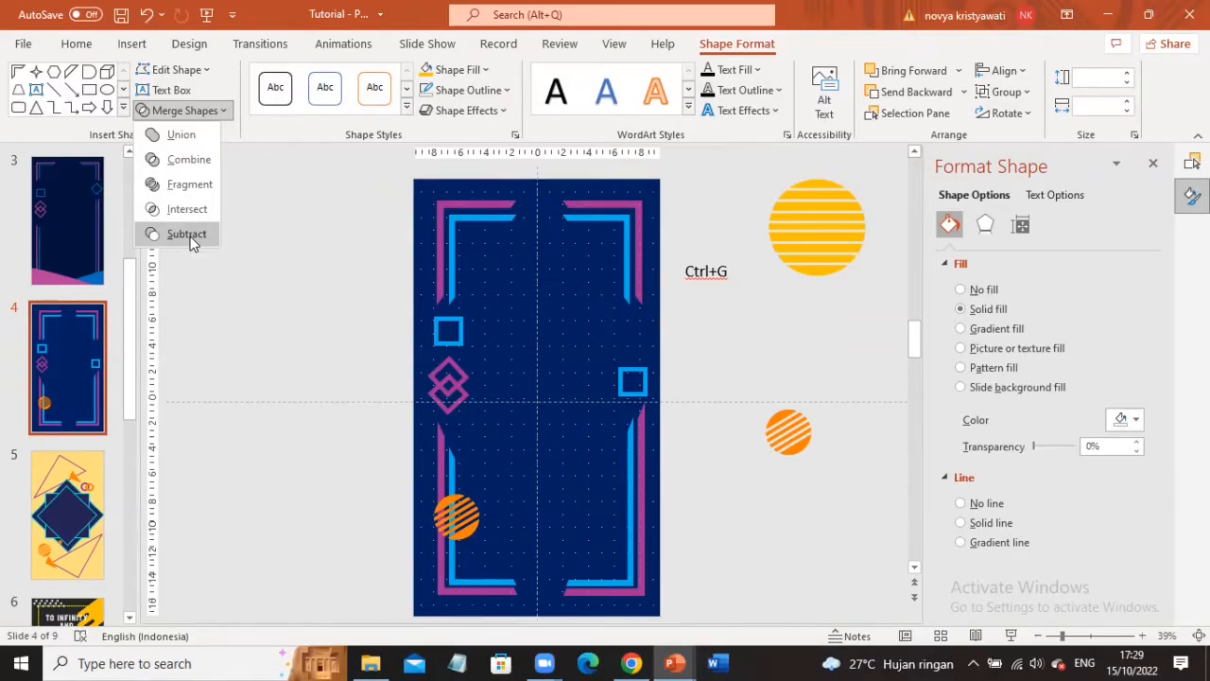
click(187, 236)
click(739, 335)
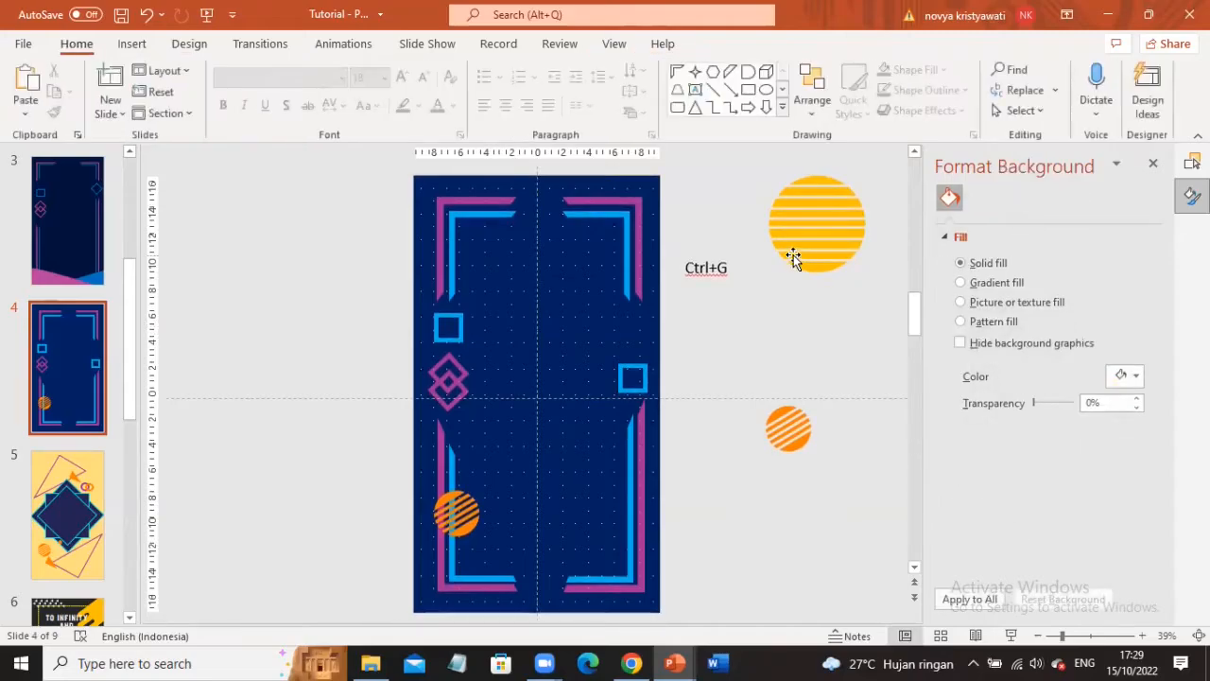
- Move the striped yellow circle slightly down and rotate it counterclockwise so that its stripes run diagonally
click(793, 255)
drag(804, 225, 795, 260)
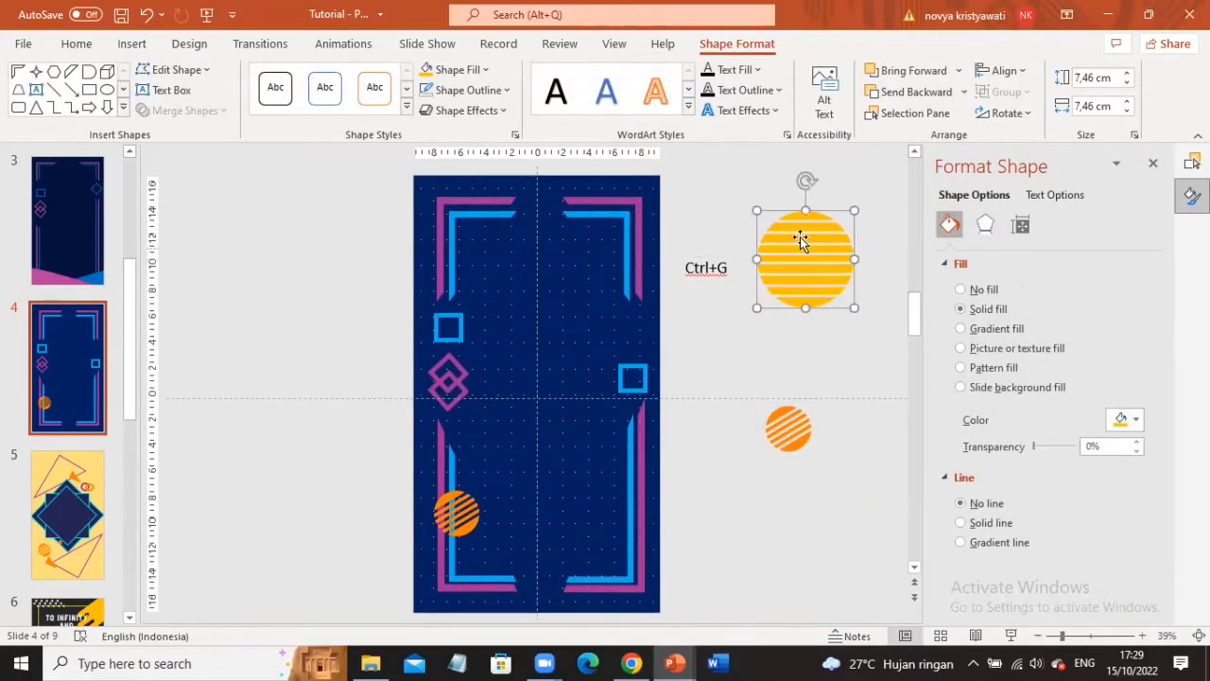
click(829, 354)
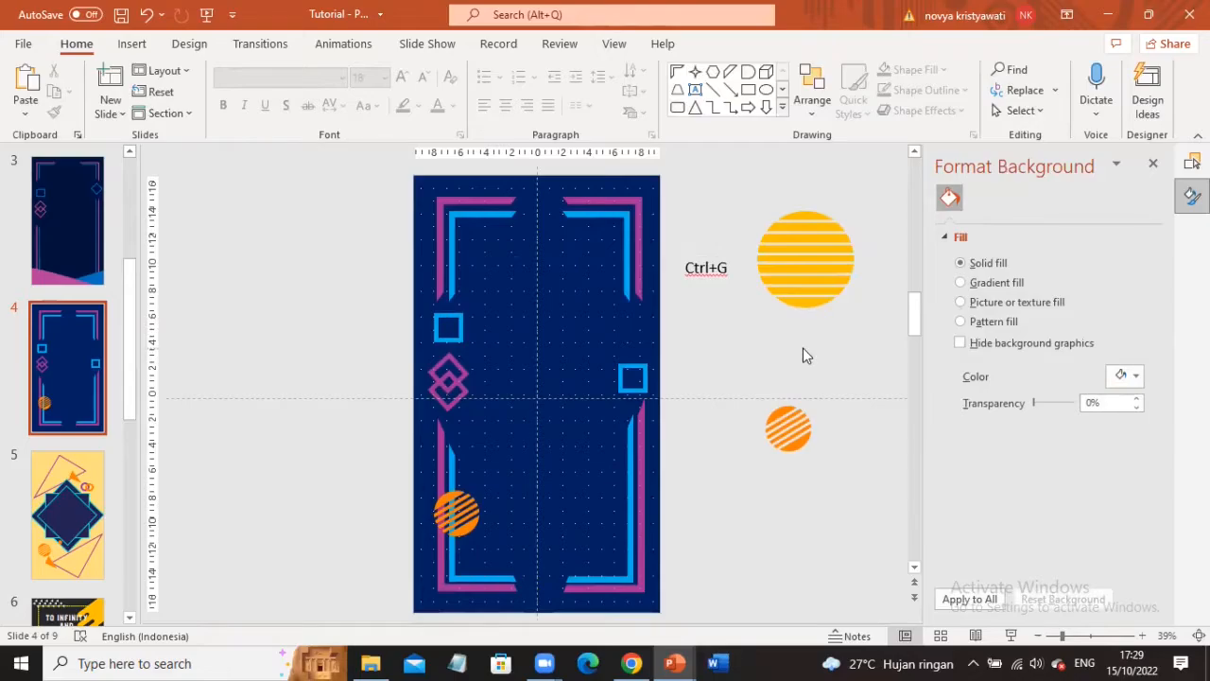
click(822, 270)
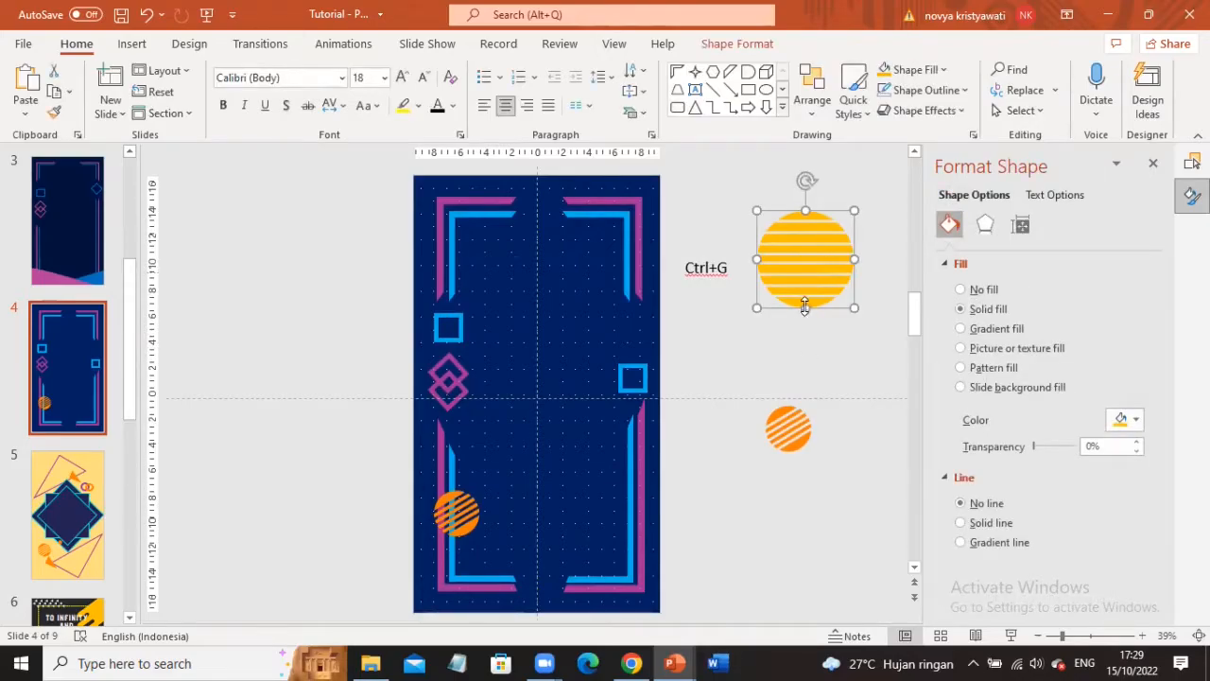
click(800, 366)
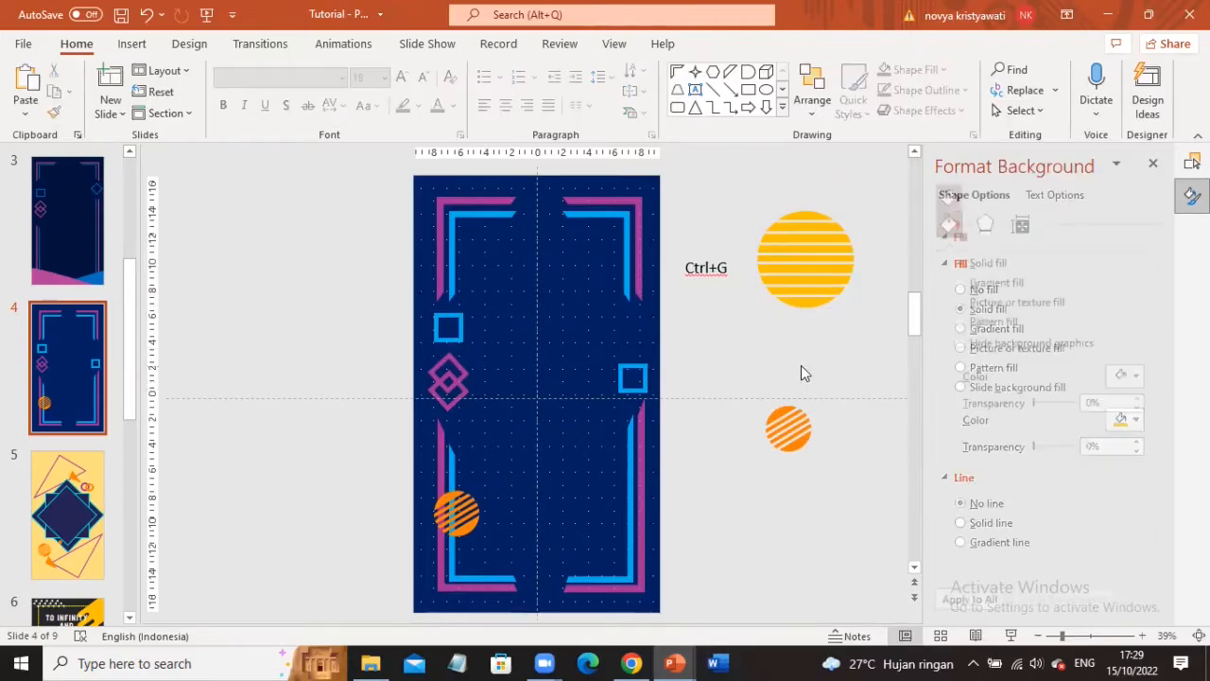
click(799, 262)
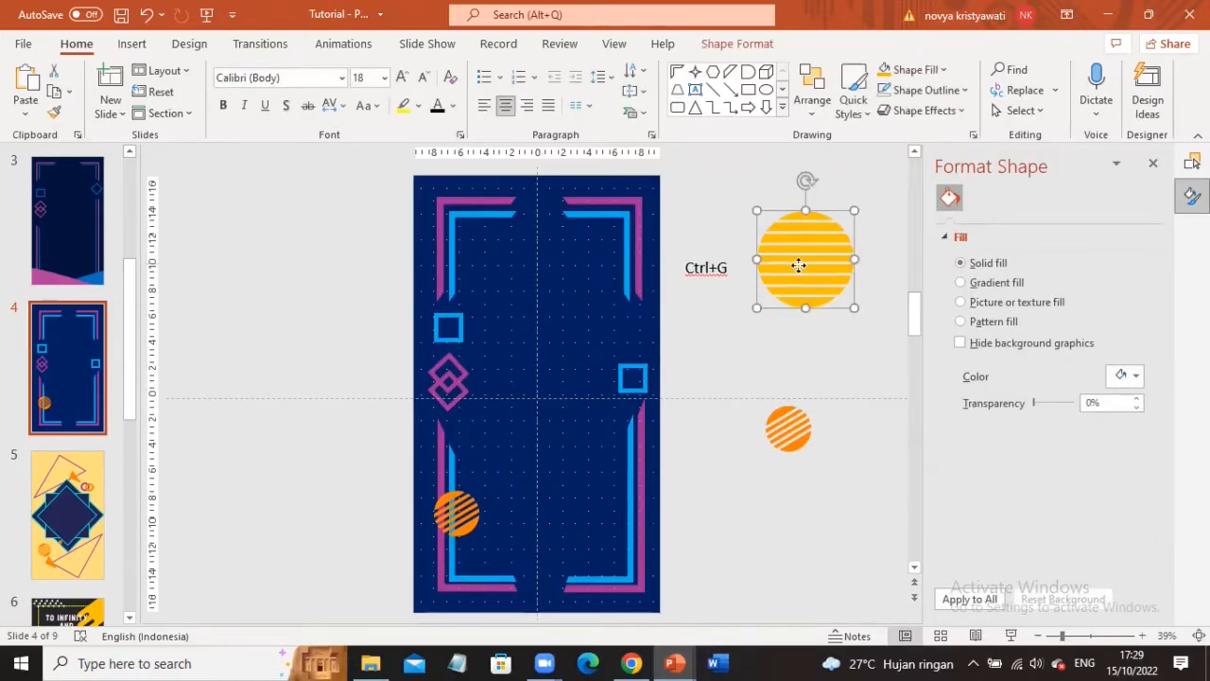
drag(811, 178, 767, 200)
- Delete the two small orange striped circles, the one on the poster and the one beside it
click(470, 519)
drag(470, 519, 359, 490)
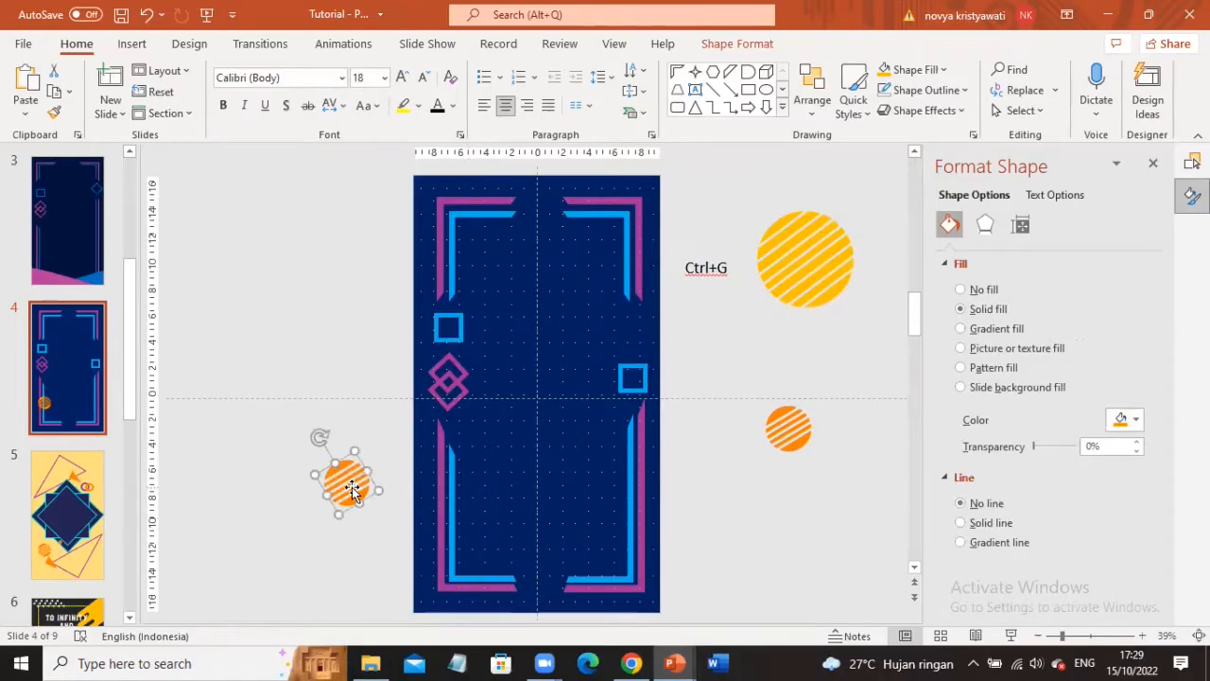
key(Delete)
key(ctrl+z)
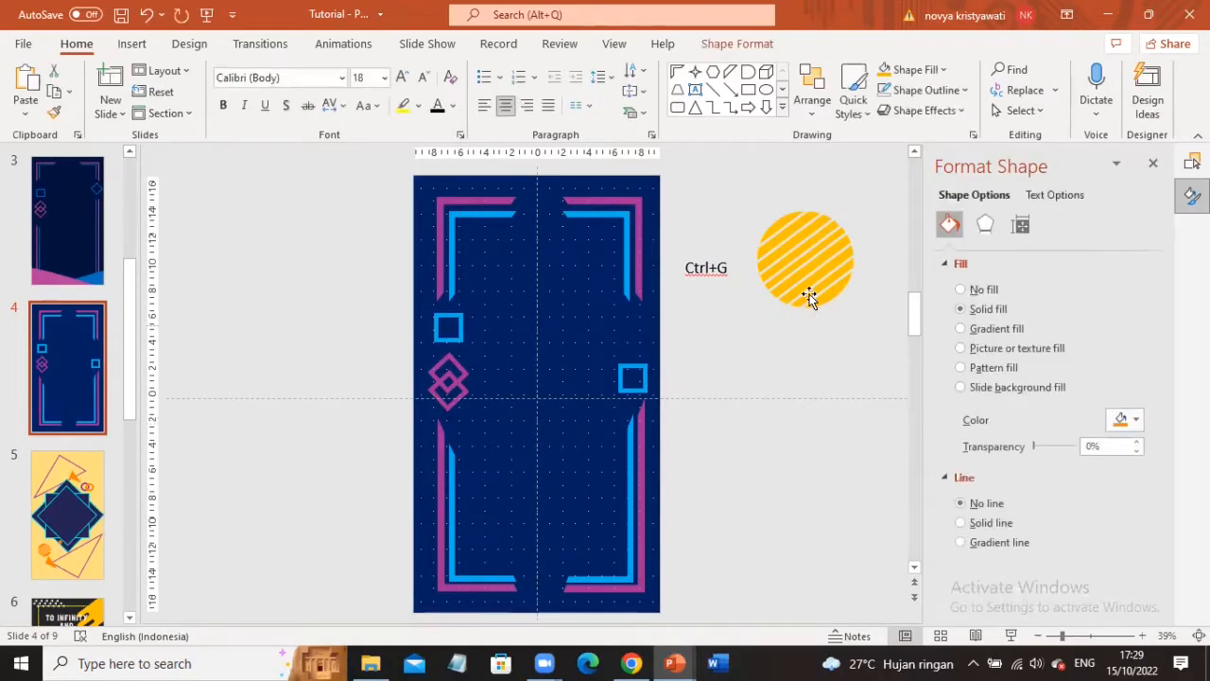
- Shrink the striped yellow circle onto the frame's lower-left corner and paste a copy of it at the poster's right edge
mouse_move(793, 320)
mouse_down()
mouse_move(791, 300)
mouse_move(791, 326)
mouse_up()
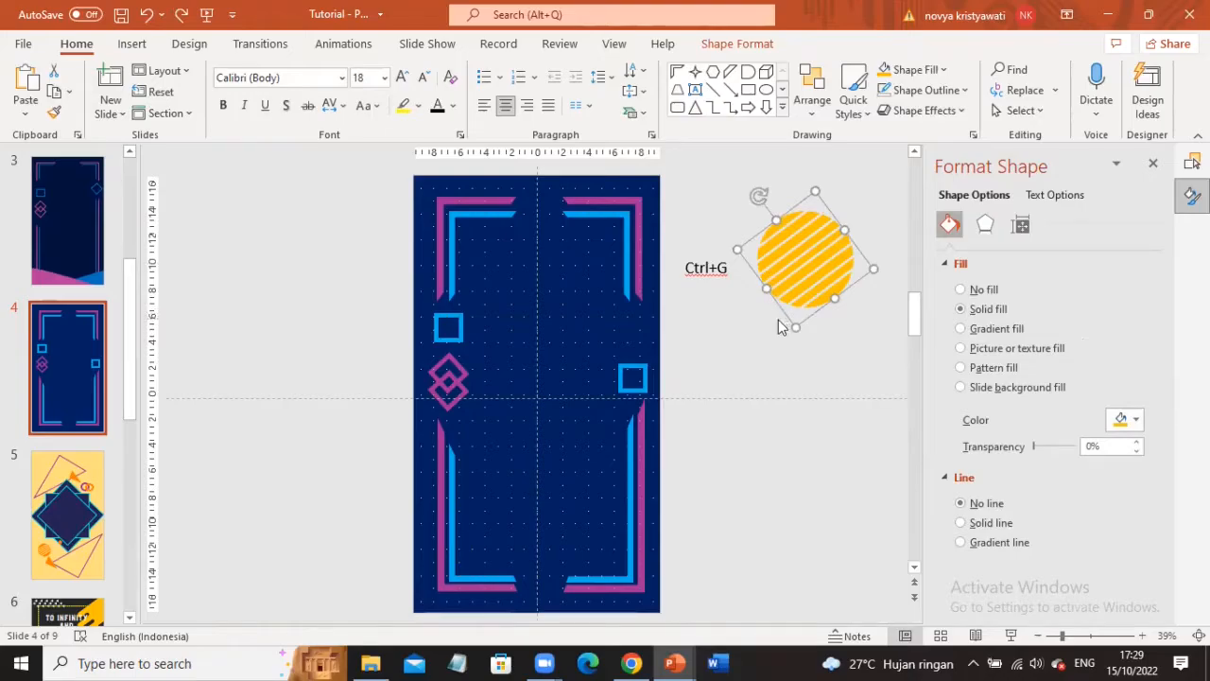
mouse_move(794, 325)
mouse_down()
mouse_move(797, 274)
mouse_move(600, 313)
mouse_move(481, 454)
mouse_move(439, 555)
mouse_up()
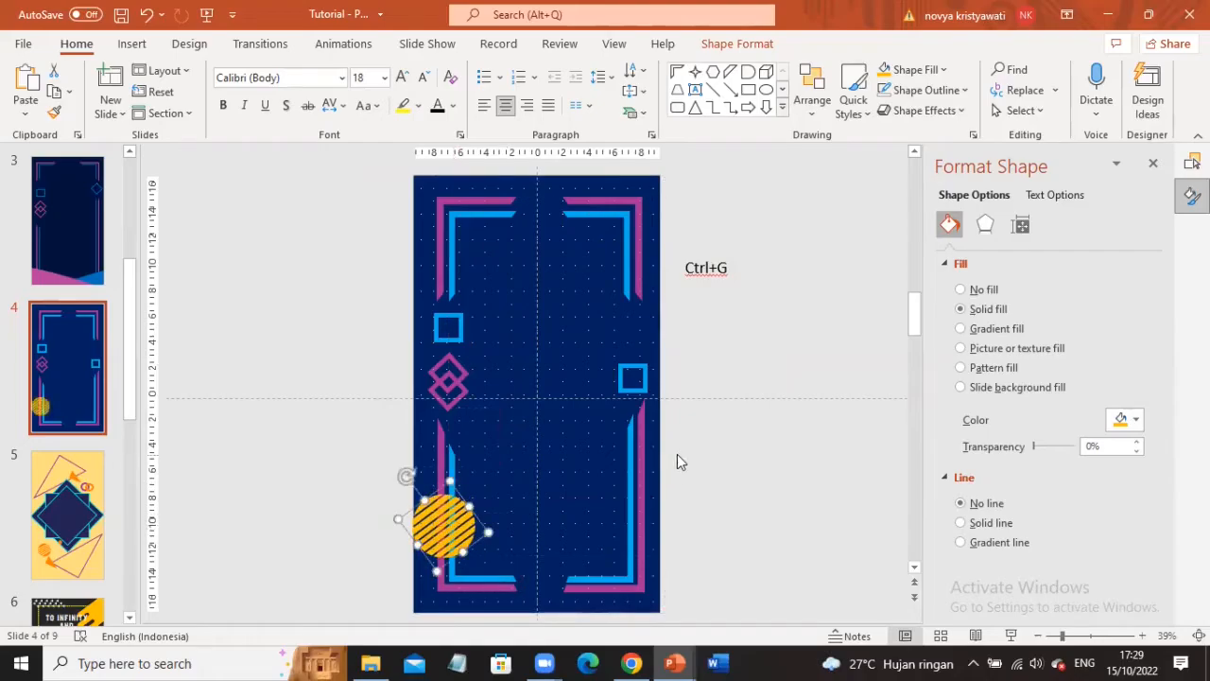
scroll(677, 454, down, 1)
drag(466, 524, 463, 537)
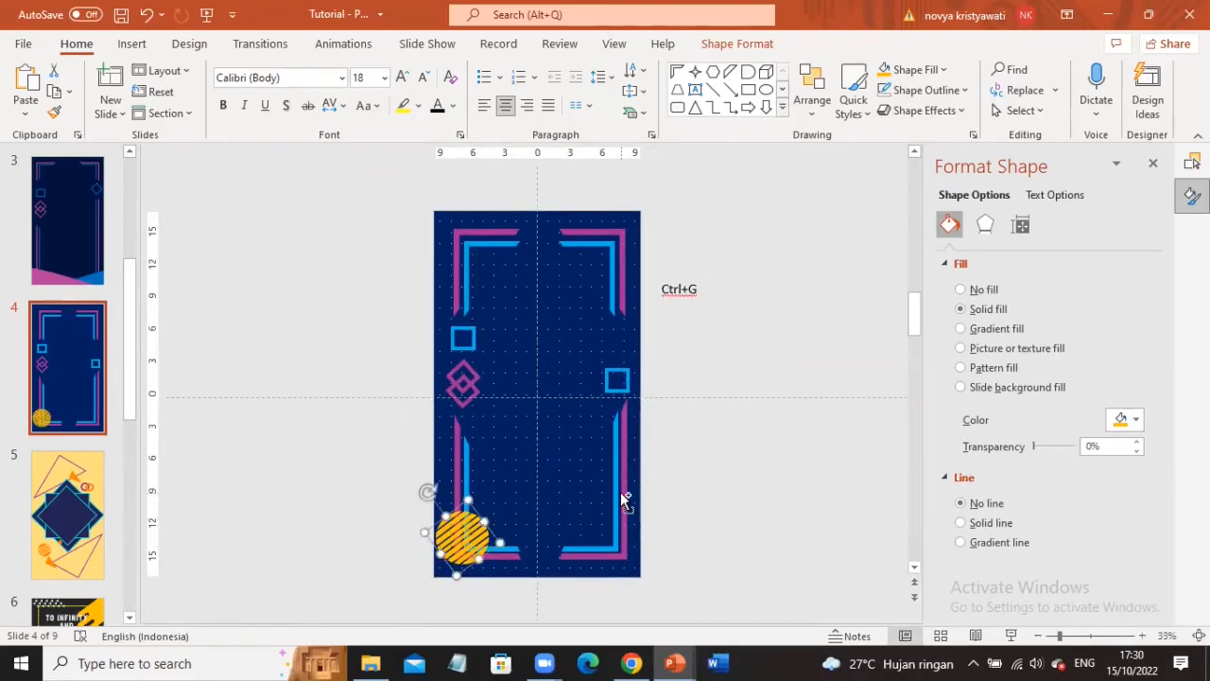
key(ctrl+v)
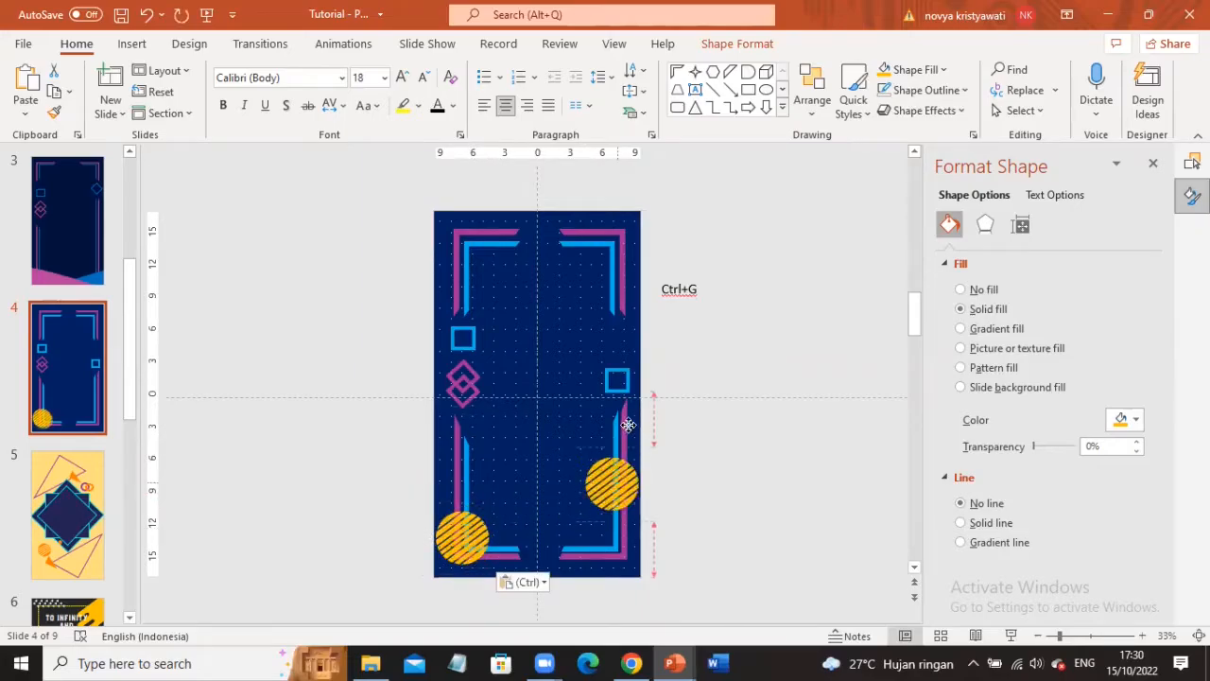
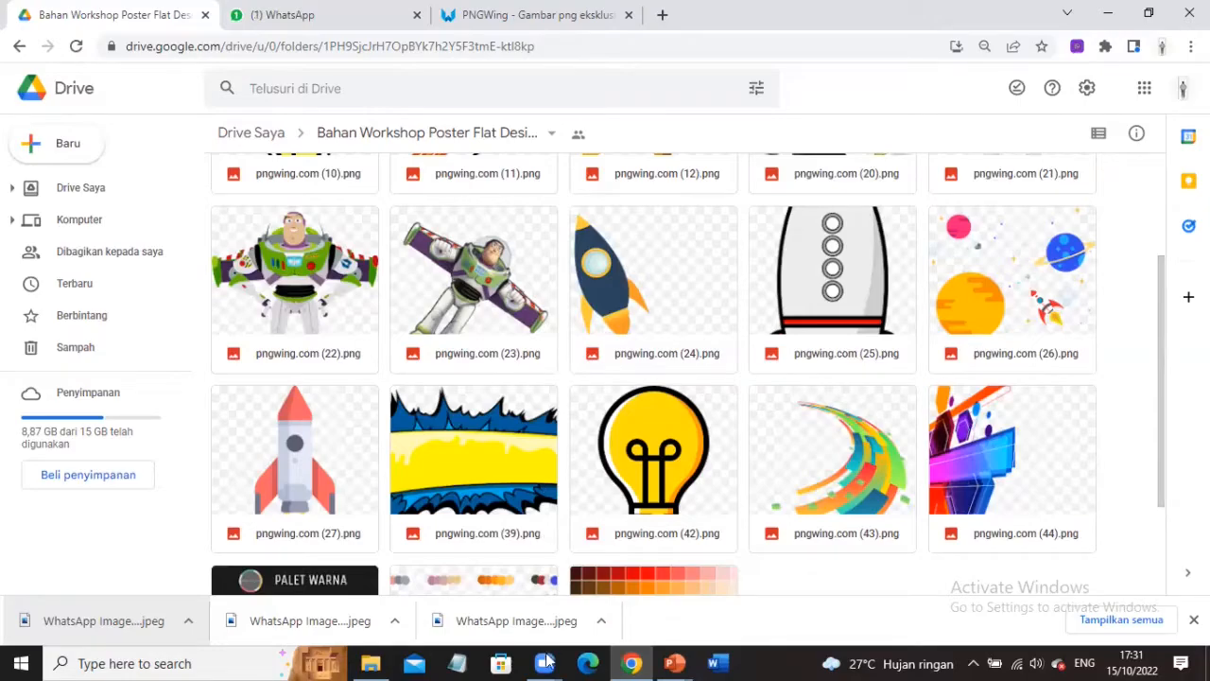
- Switch back to PowerPoint and view the finished navy Buzz Lightyear poster on slide 7
click(674, 663)
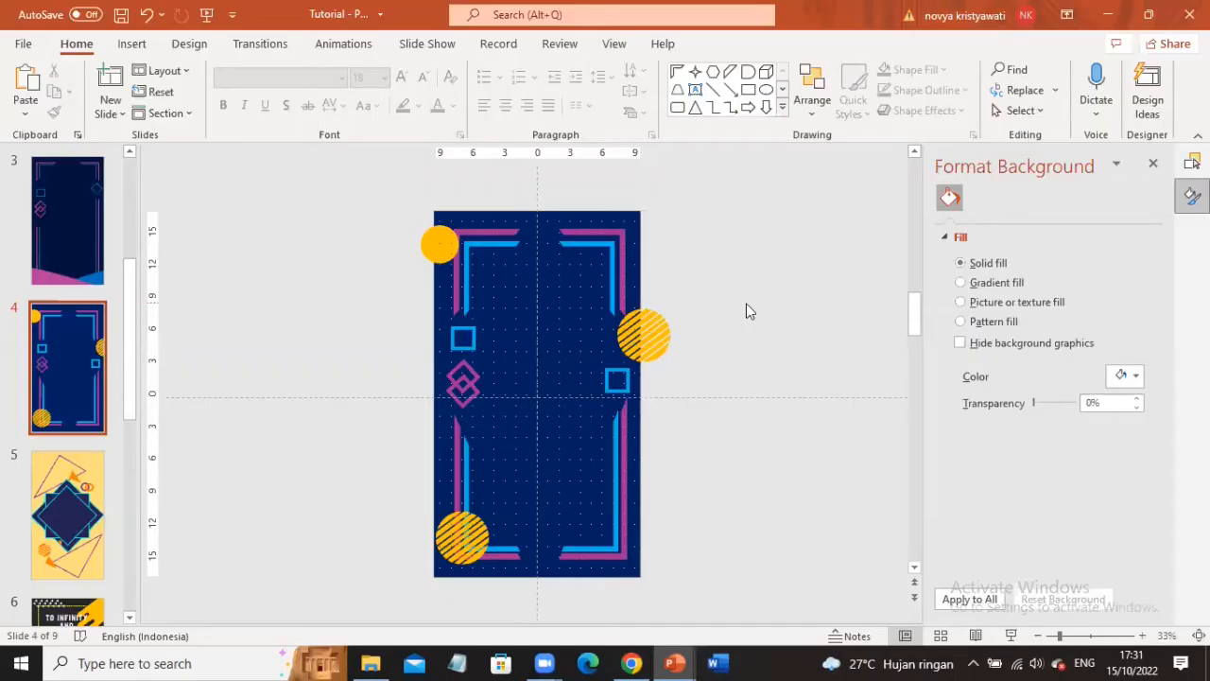
scroll(107, 486, down, 1)
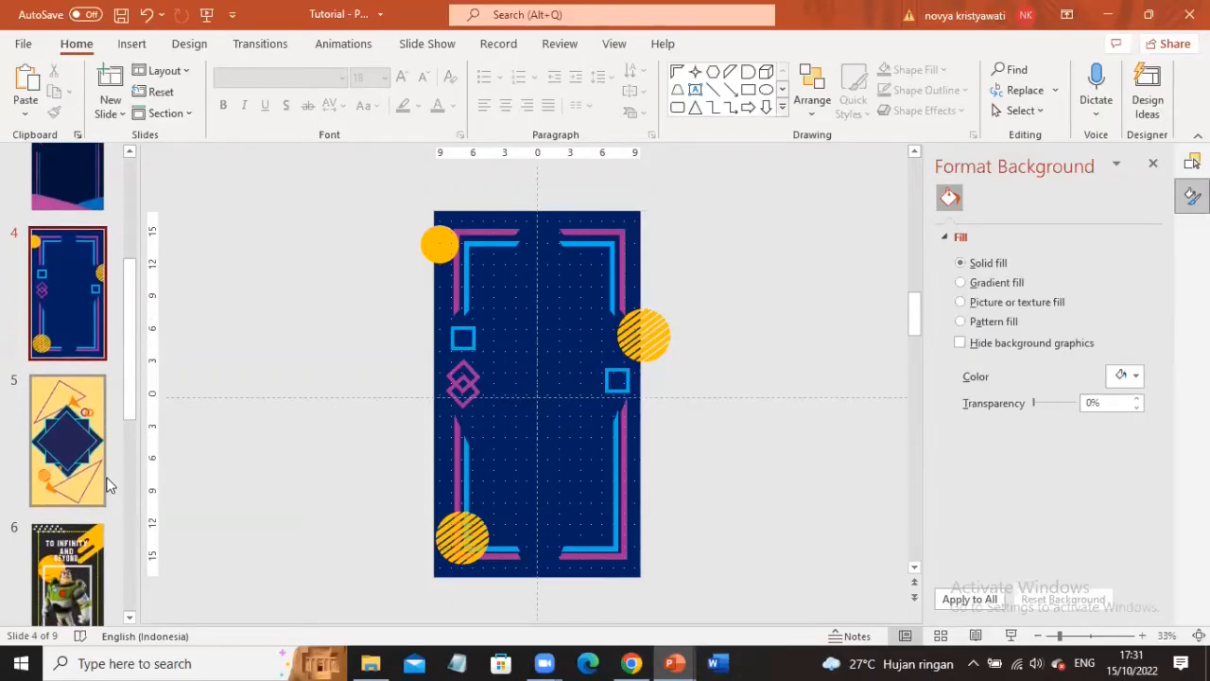
scroll(94, 425, down, 4)
scroll(110, 407, up, 2)
scroll(109, 407, up, 1)
click(68, 501)
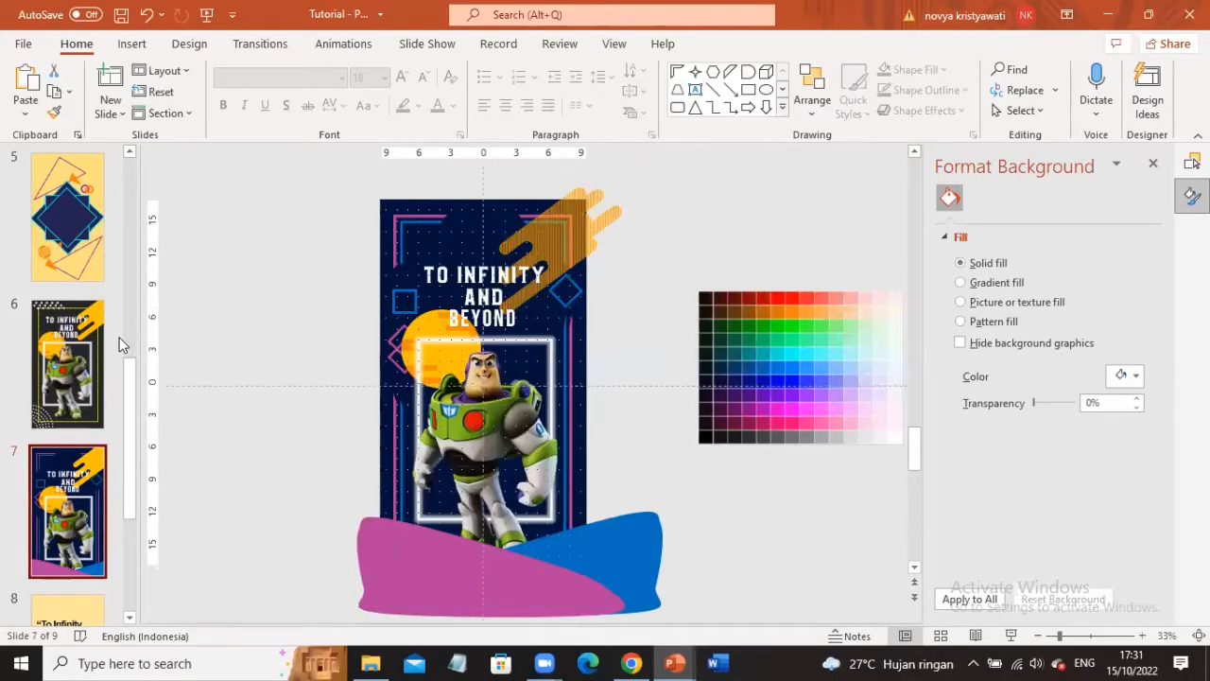
scroll(83, 316, up, 2)
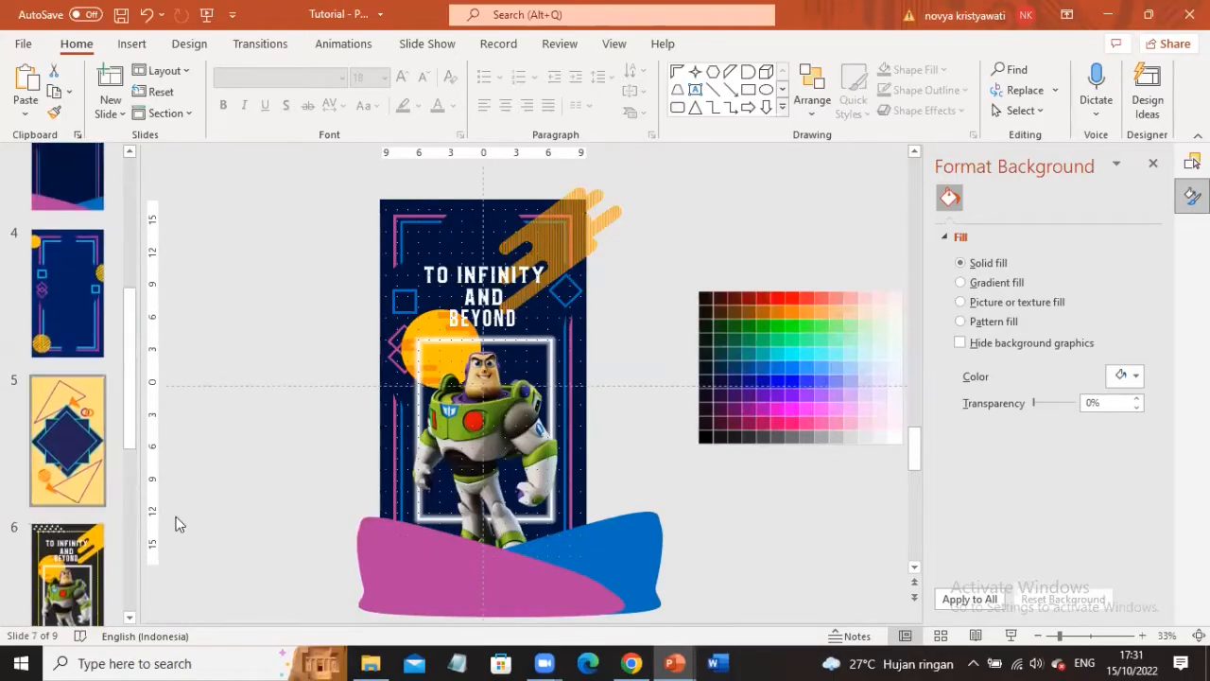
click(372, 662)
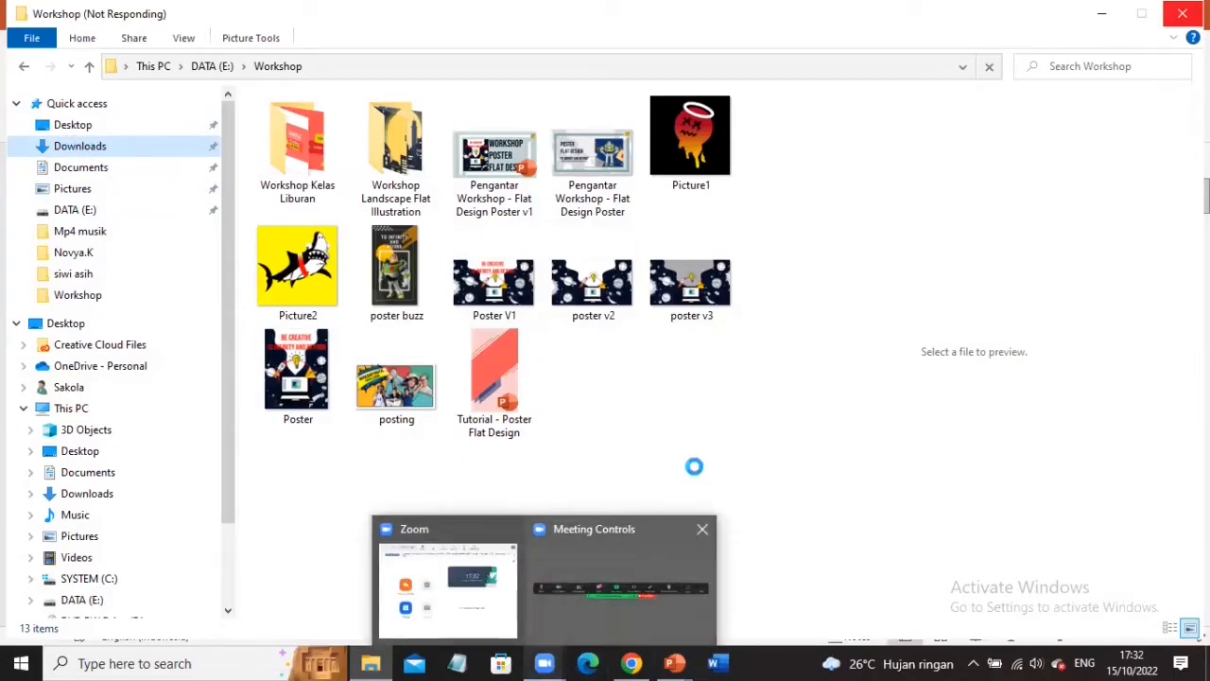
click(696, 652)
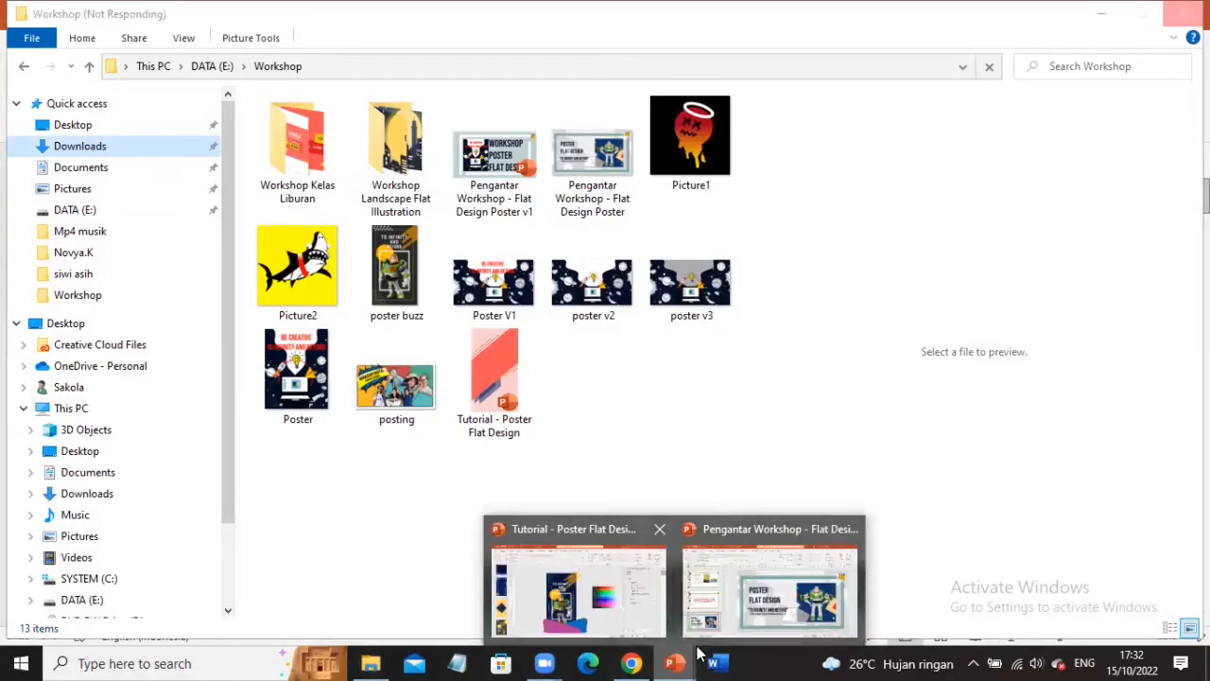
click(576, 591)
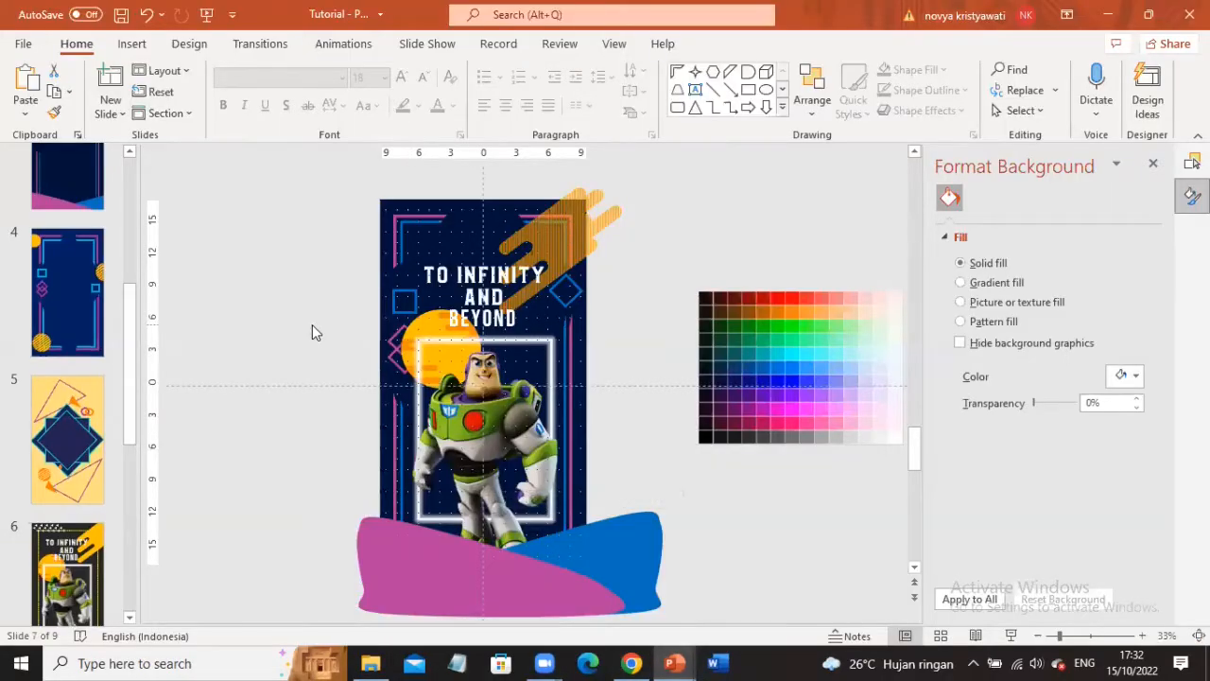
- Examine the poster designs on slides 5, 3 and 6, including the Buzz Lightyear picture on slide 6
scroll(251, 395, up, 2)
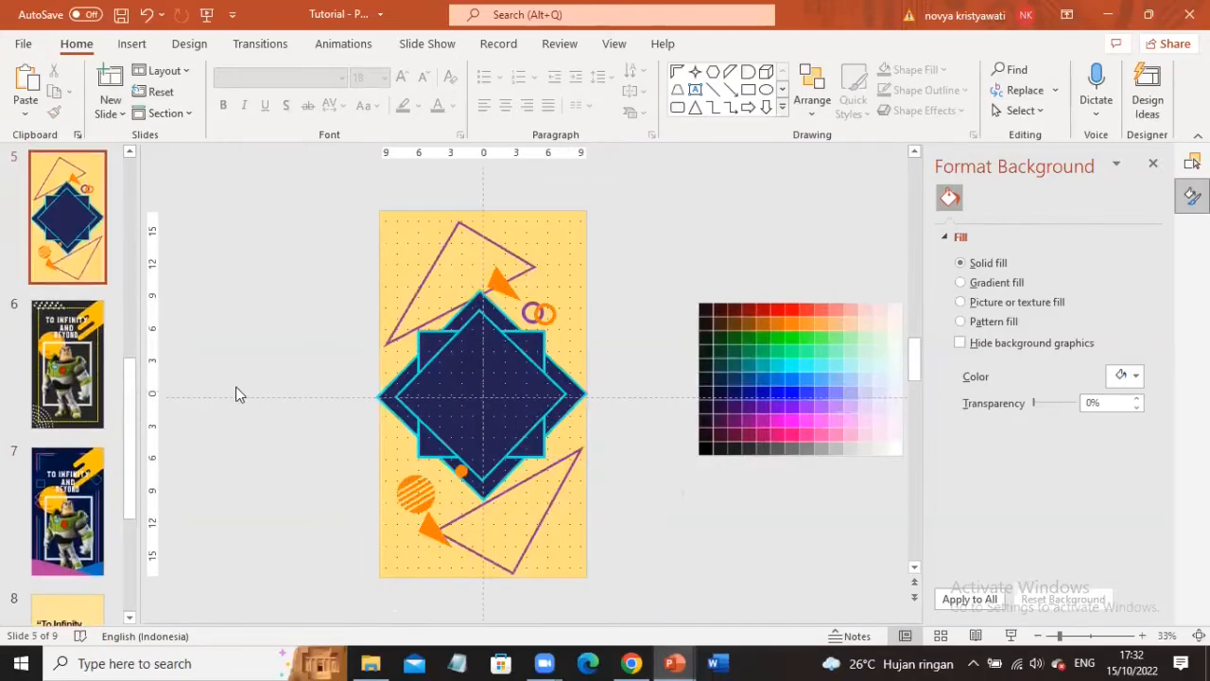
scroll(88, 281, up, 1)
scroll(90, 293, up, 1)
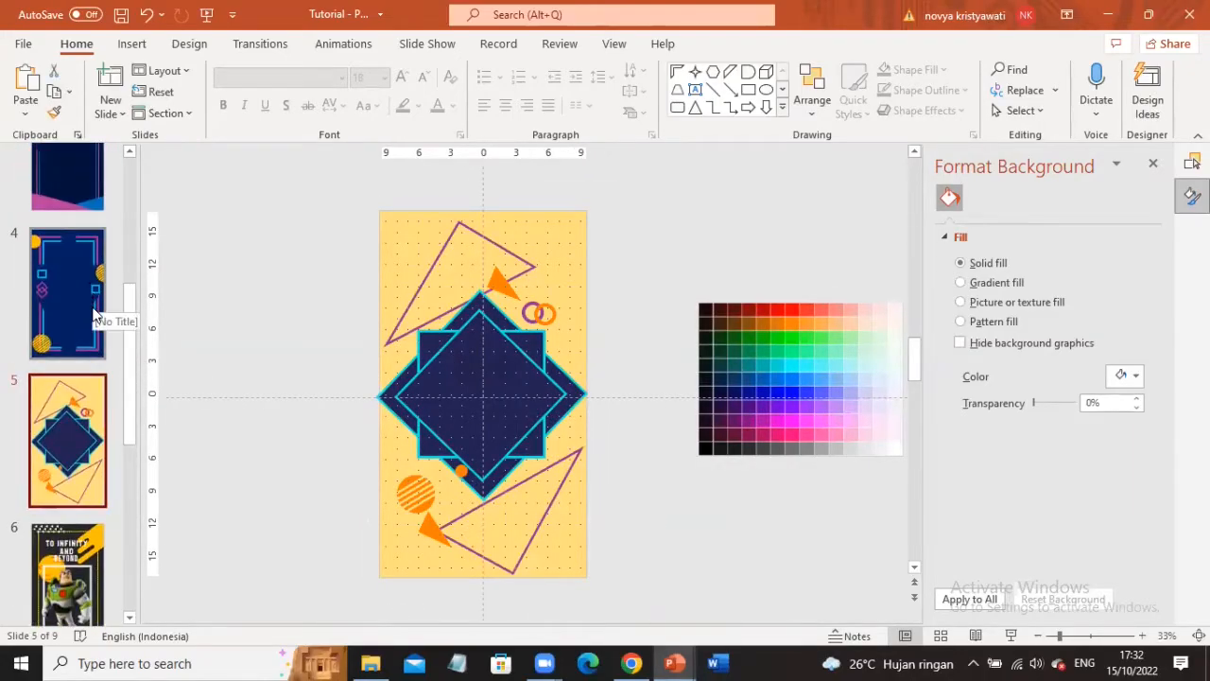
scroll(94, 321, up, 1)
click(94, 260)
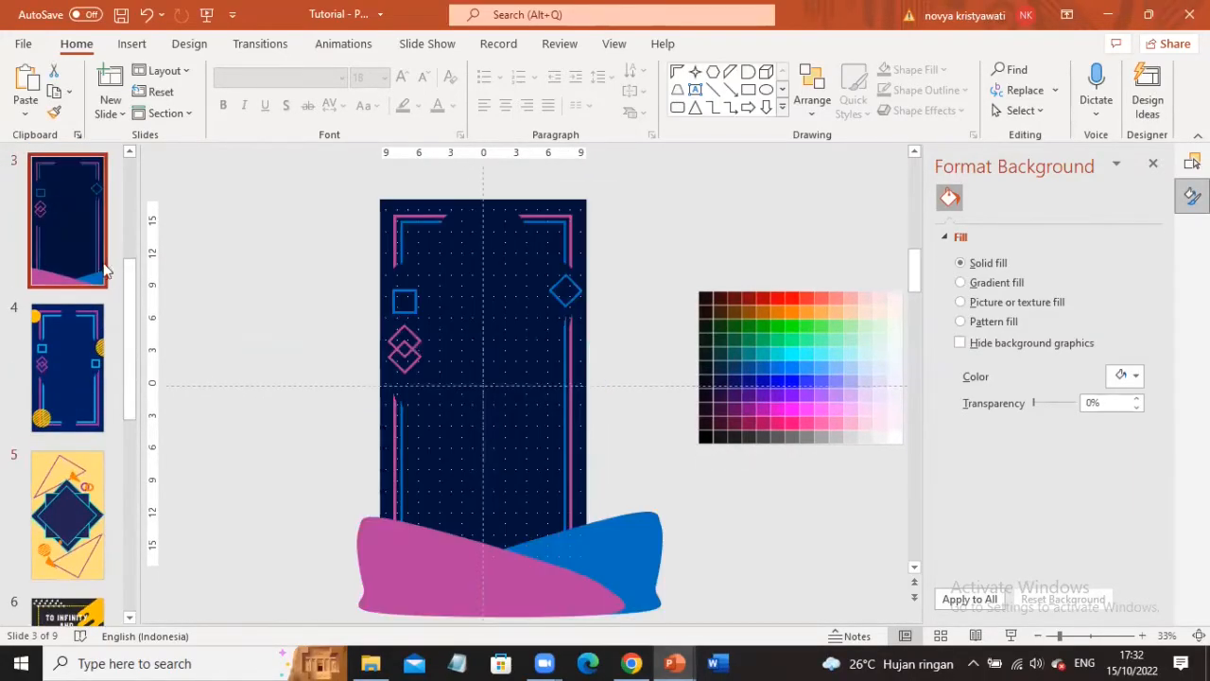
scroll(49, 527, down, 1)
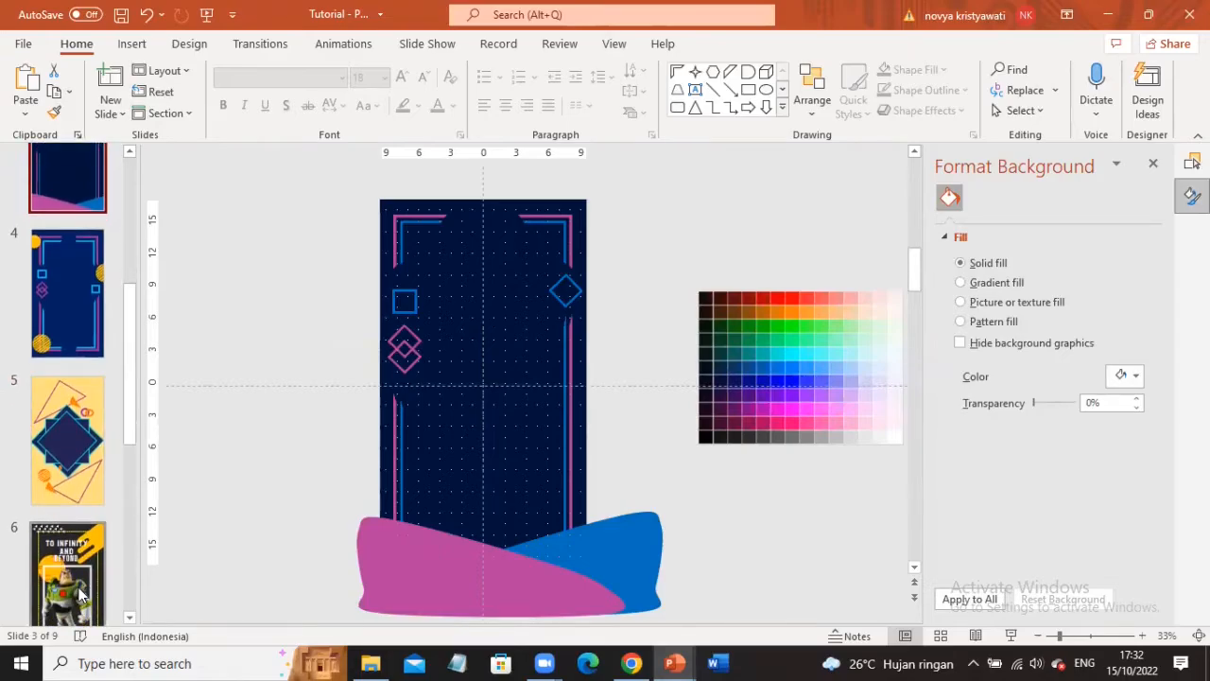
click(75, 587)
click(534, 388)
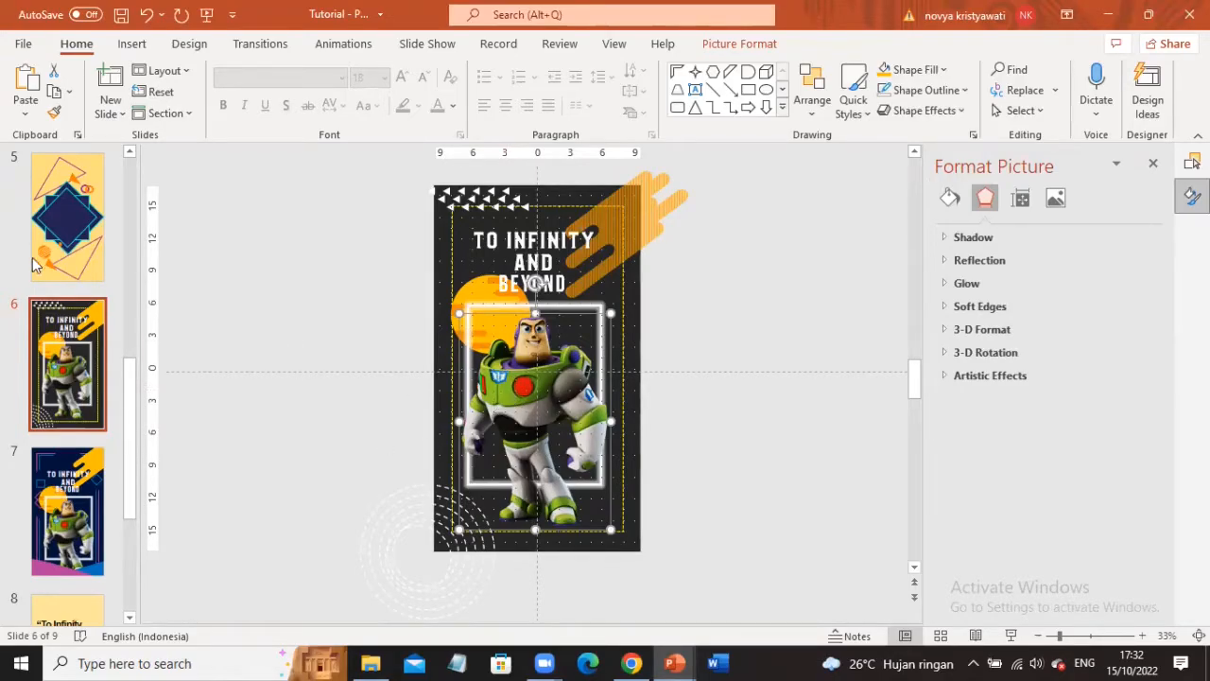
- Return to the navy poster on slide 4
scroll(49, 297, up, 1)
scroll(49, 297, up, 10)
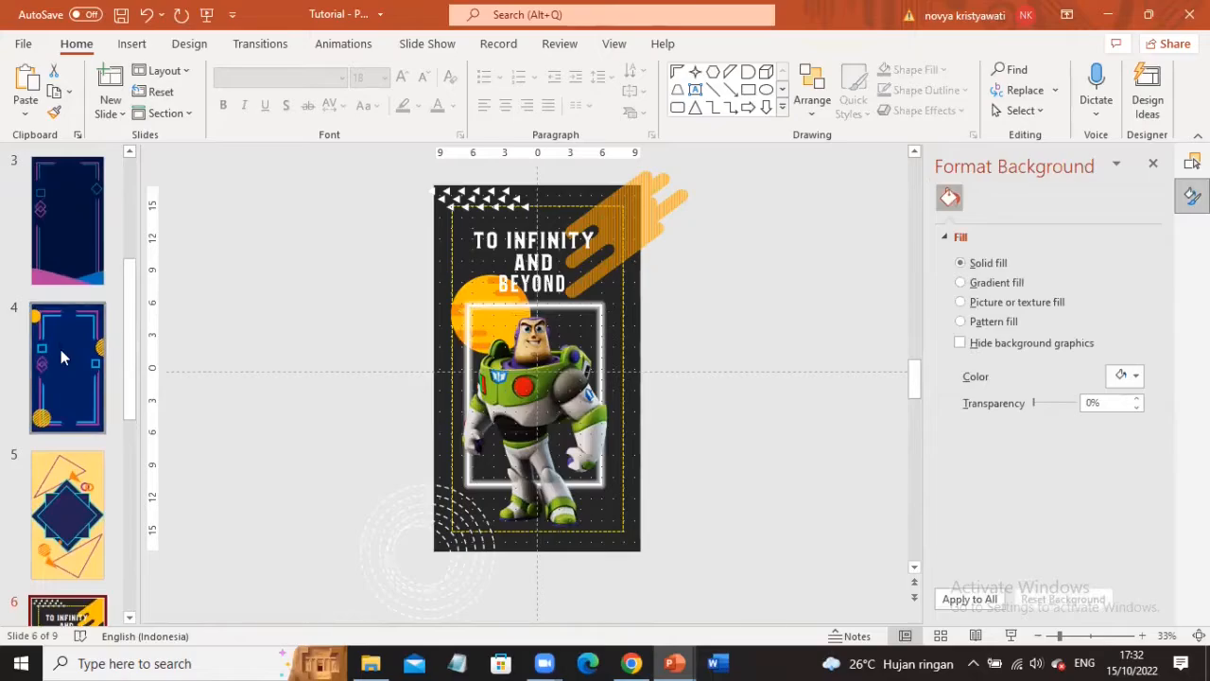
scroll(57, 475, down, 3)
click(79, 372)
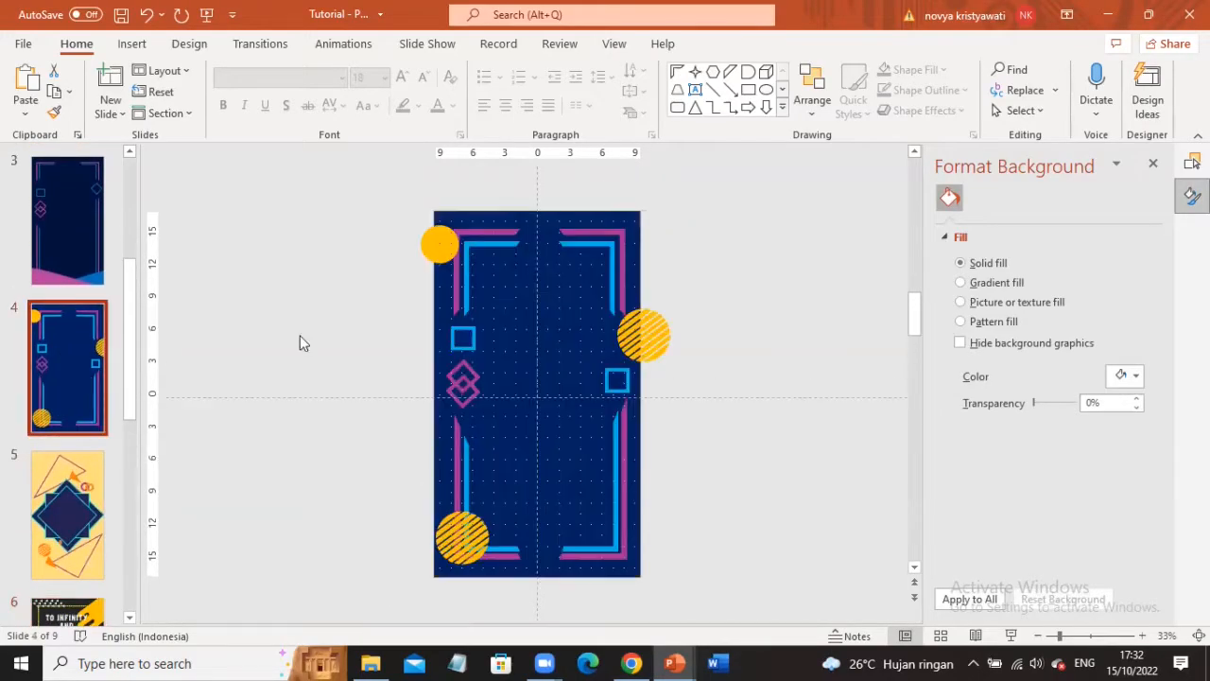
- Paste the copied Buzz Lightyear picture onto slide 4 and place it beside the poster, outside its right edge
click(732, 318)
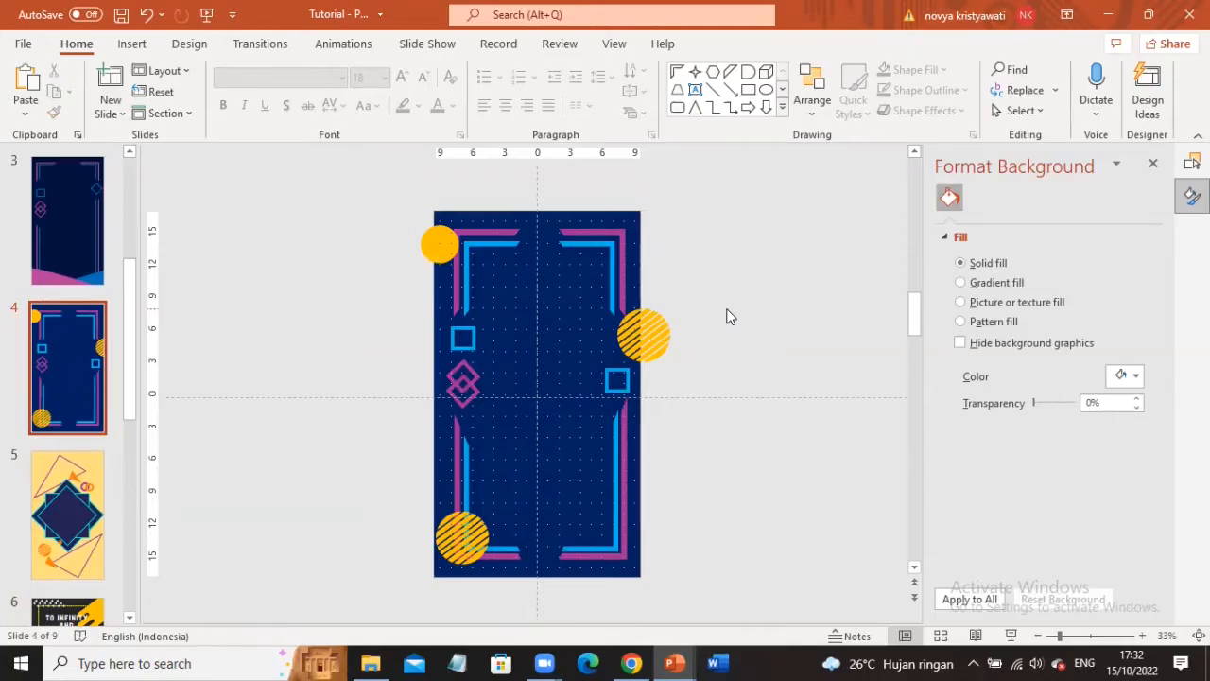
key(ctrl+v)
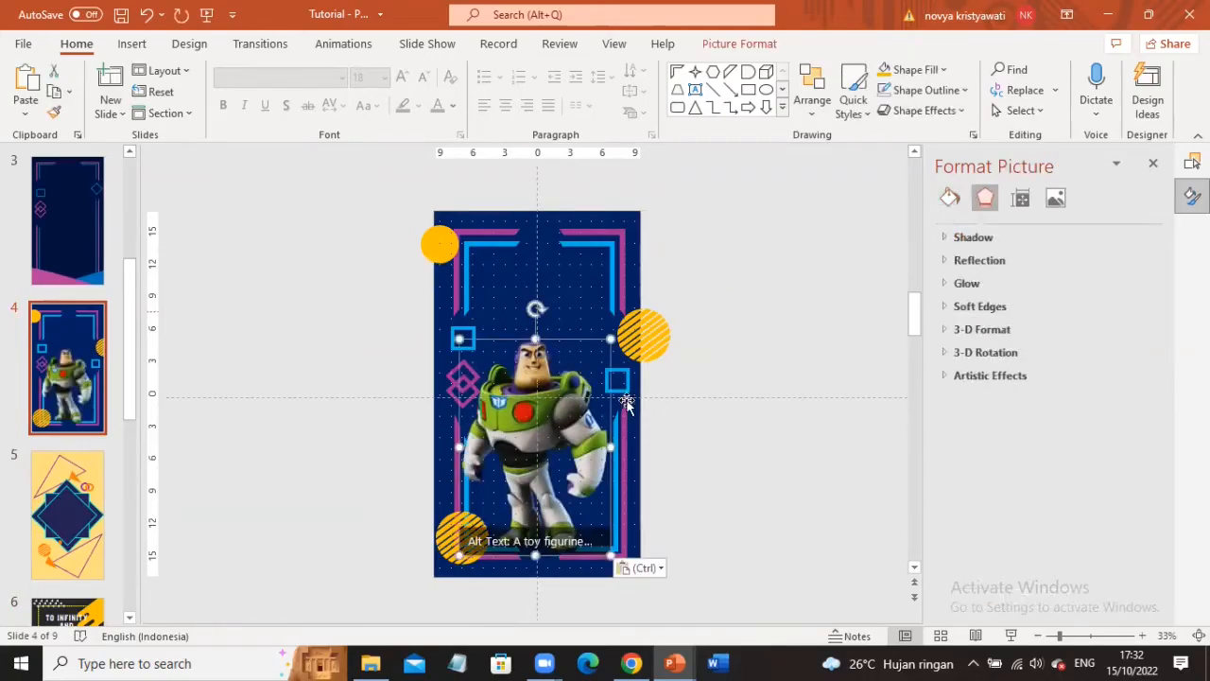
drag(543, 423, 830, 351)
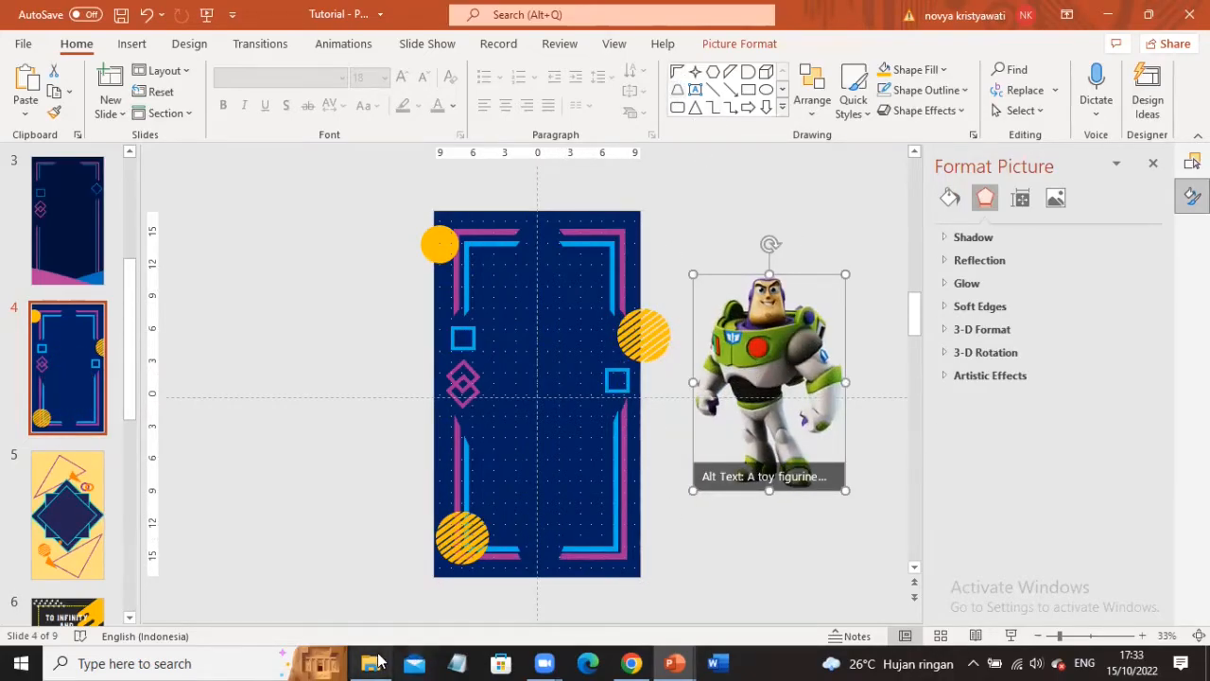
- Switch to Chrome and look through the workshop's poster images in the Google Drive folder
mouse_move(374, 652)
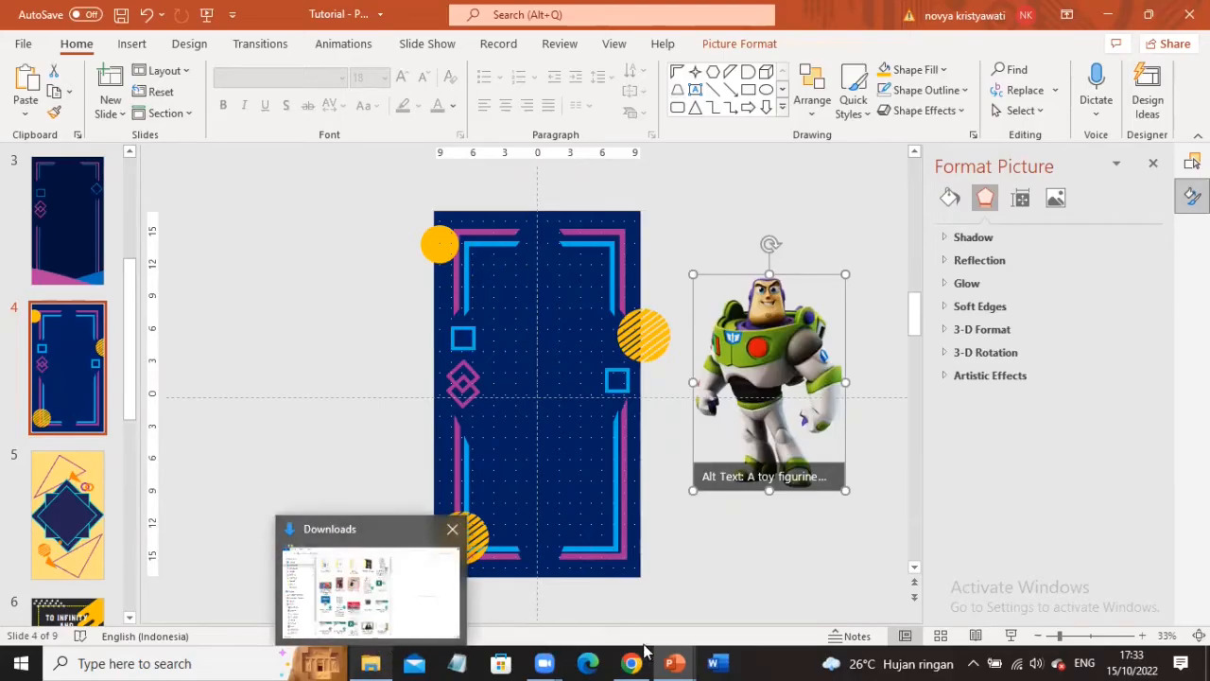
mouse_move(631, 661)
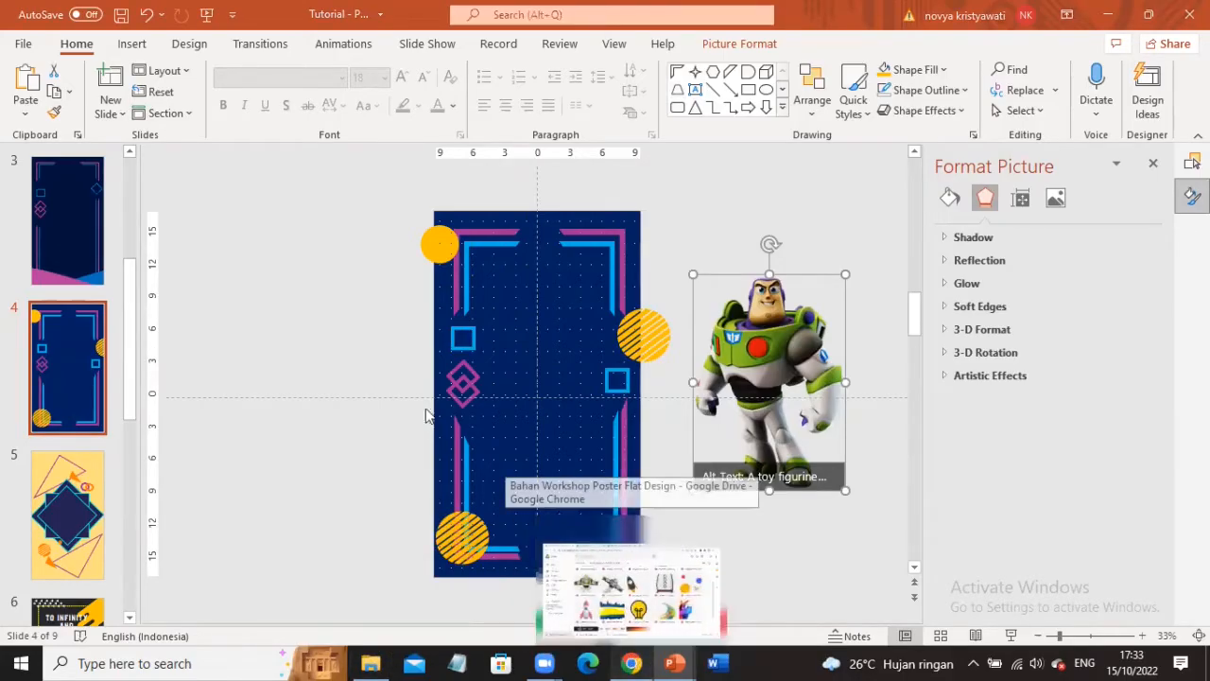
click(629, 581)
scroll(567, 364, down, 2)
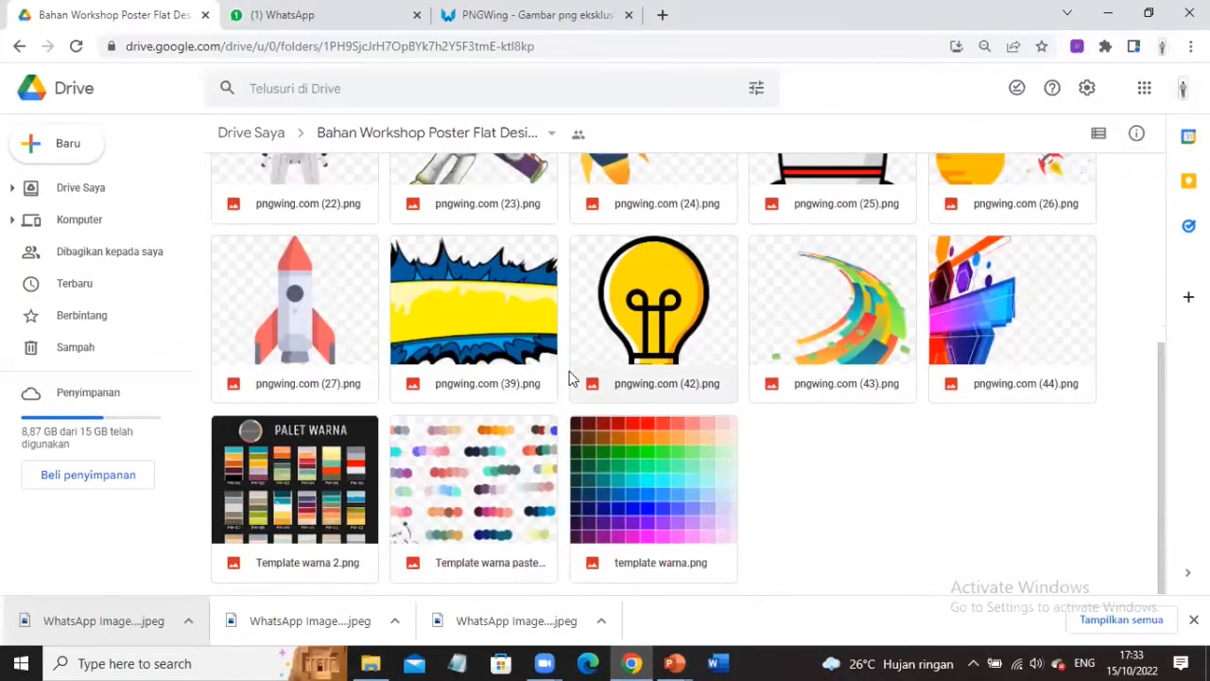
scroll(567, 364, up, 4)
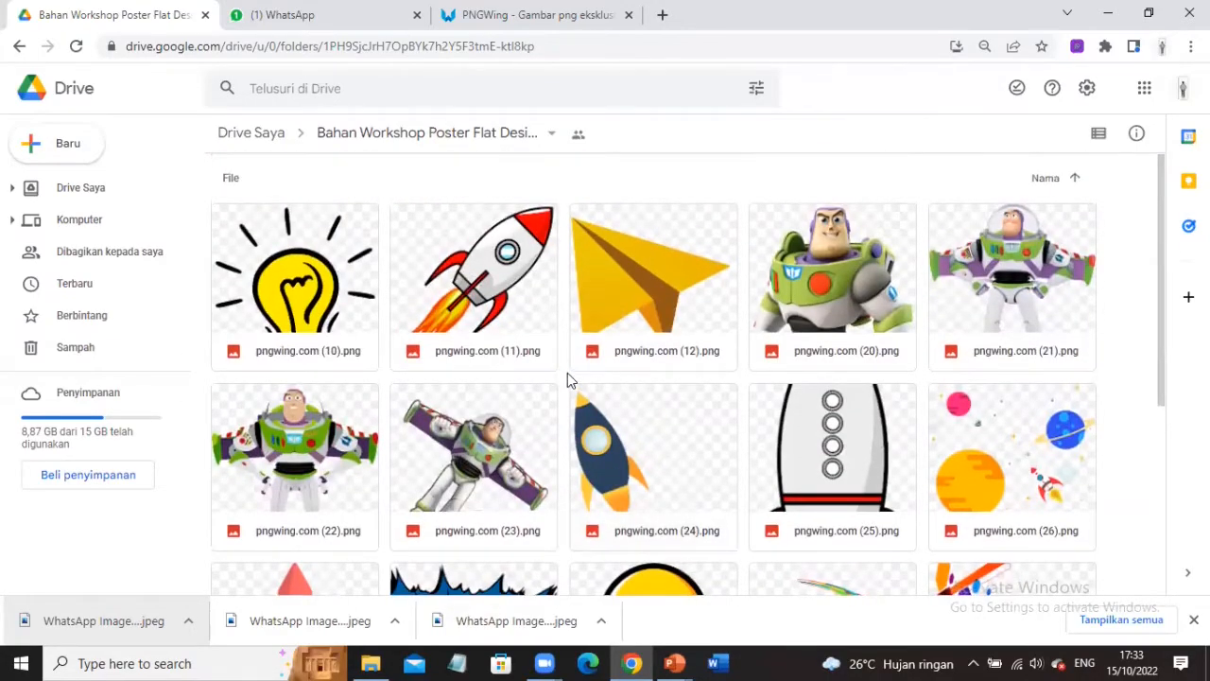
scroll(567, 376, down, 2)
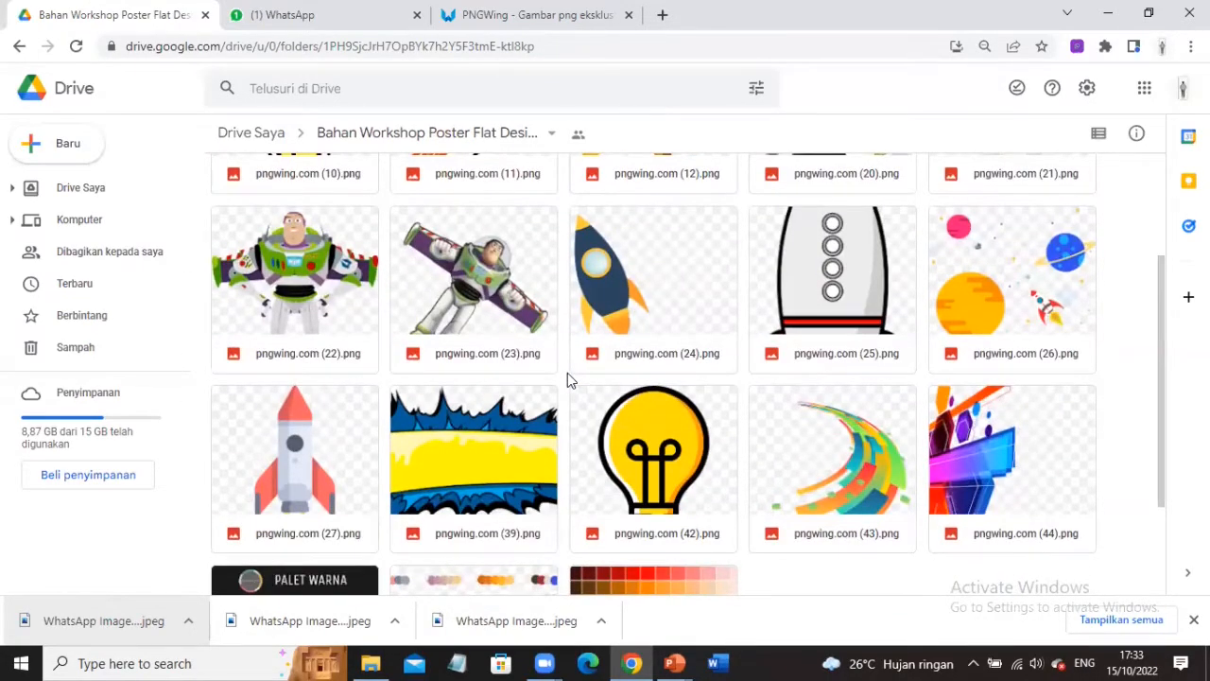
scroll(567, 378, down, 3)
scroll(568, 379, up, 4)
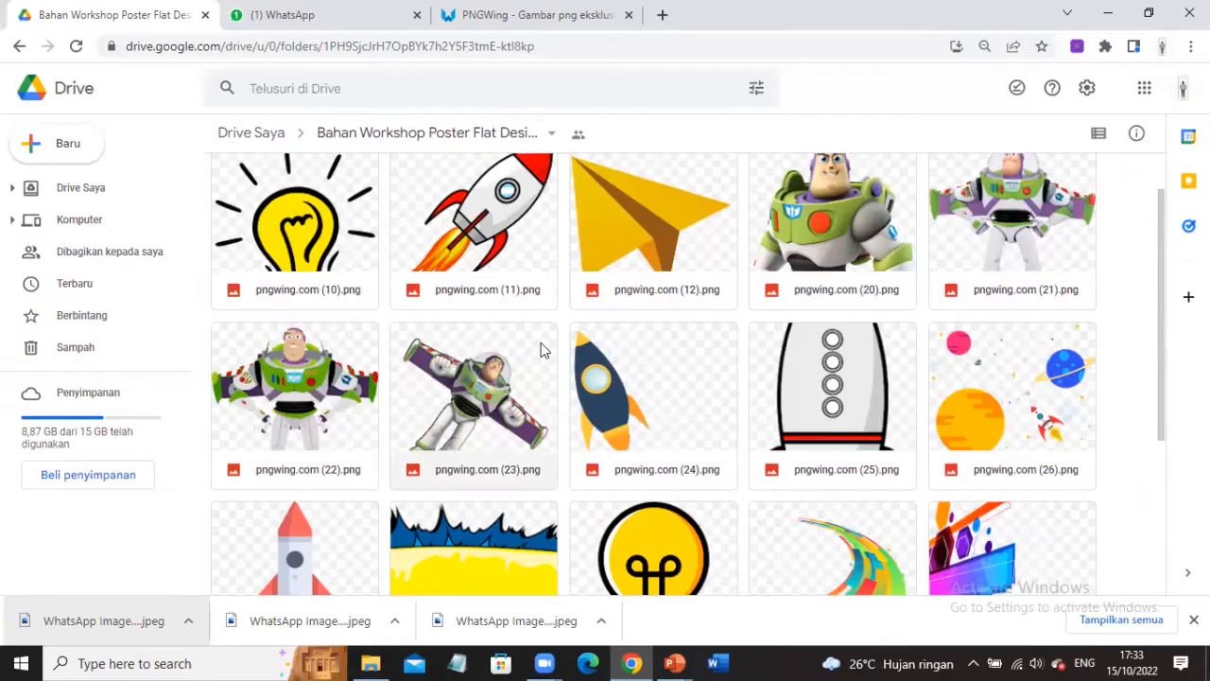
click(563, 654)
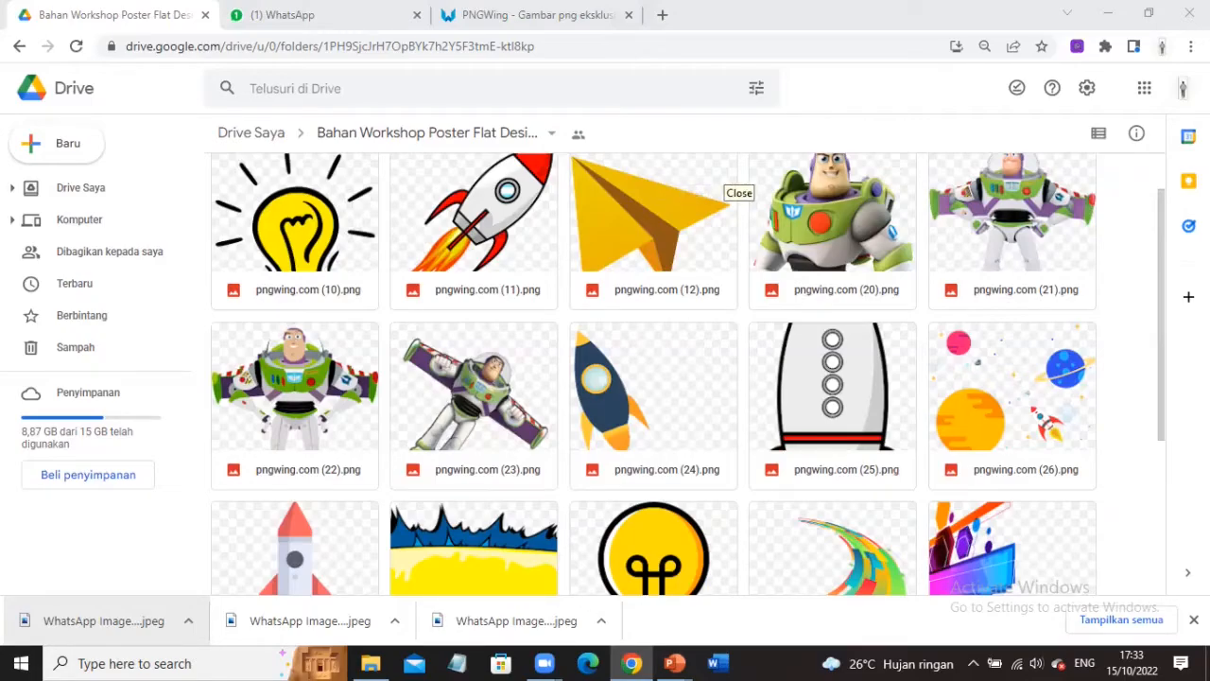
- Switch back to PowerPoint and view the available sources for inserting a picture
click(674, 663)
click(586, 617)
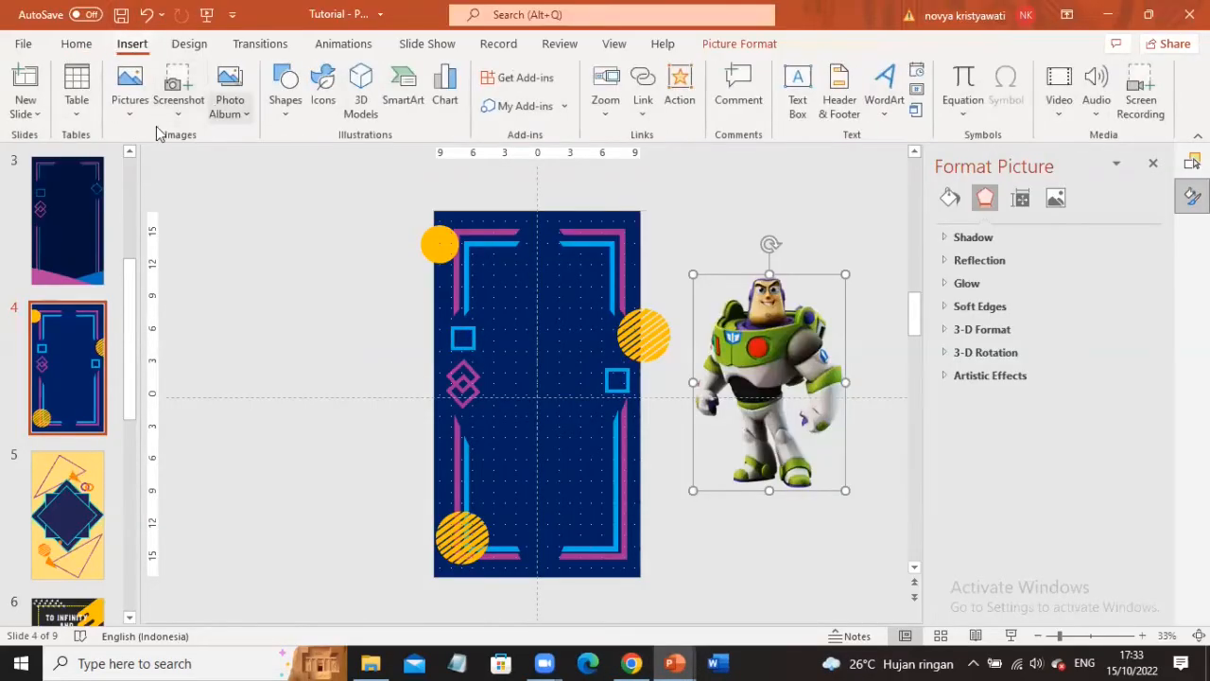
click(130, 106)
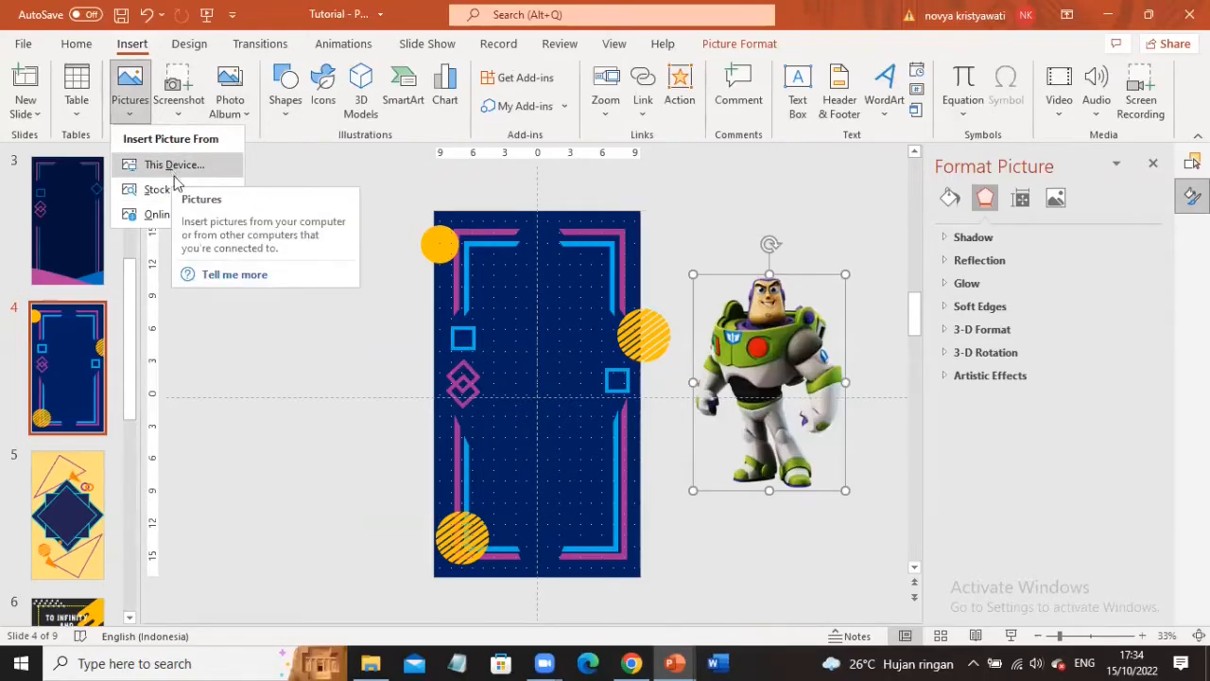
click(329, 361)
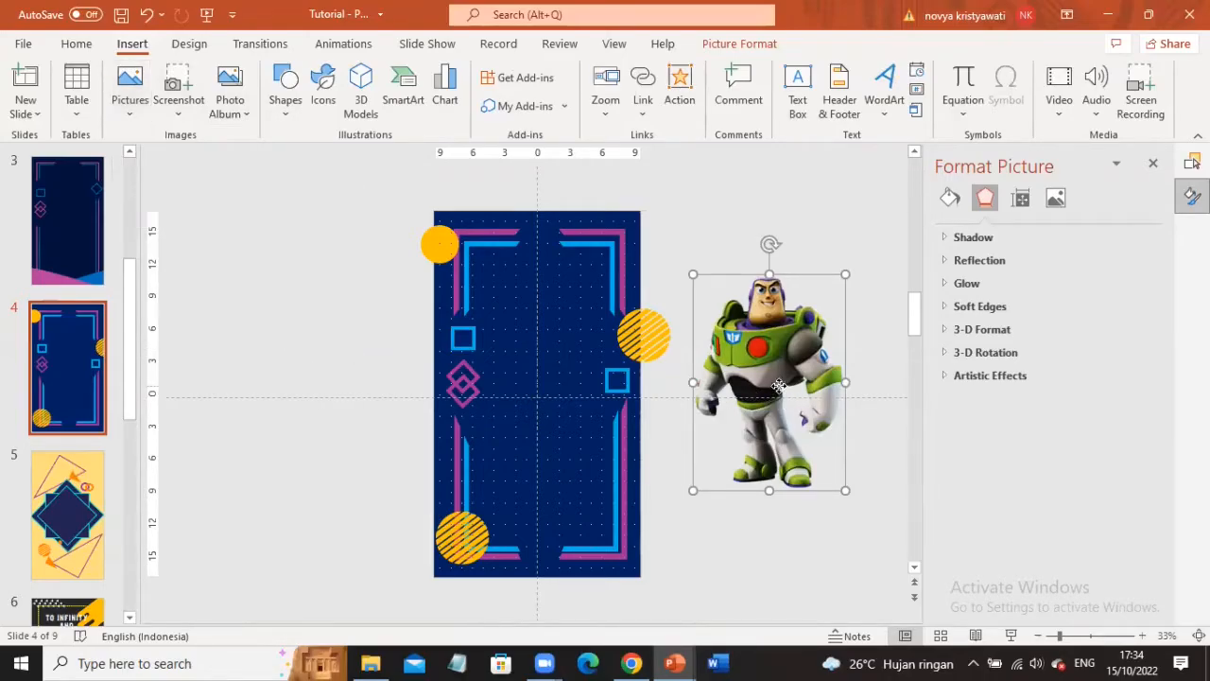
mouse_move(766, 348)
mouse_down()
mouse_move(757, 318)
mouse_move(762, 331)
mouse_up()
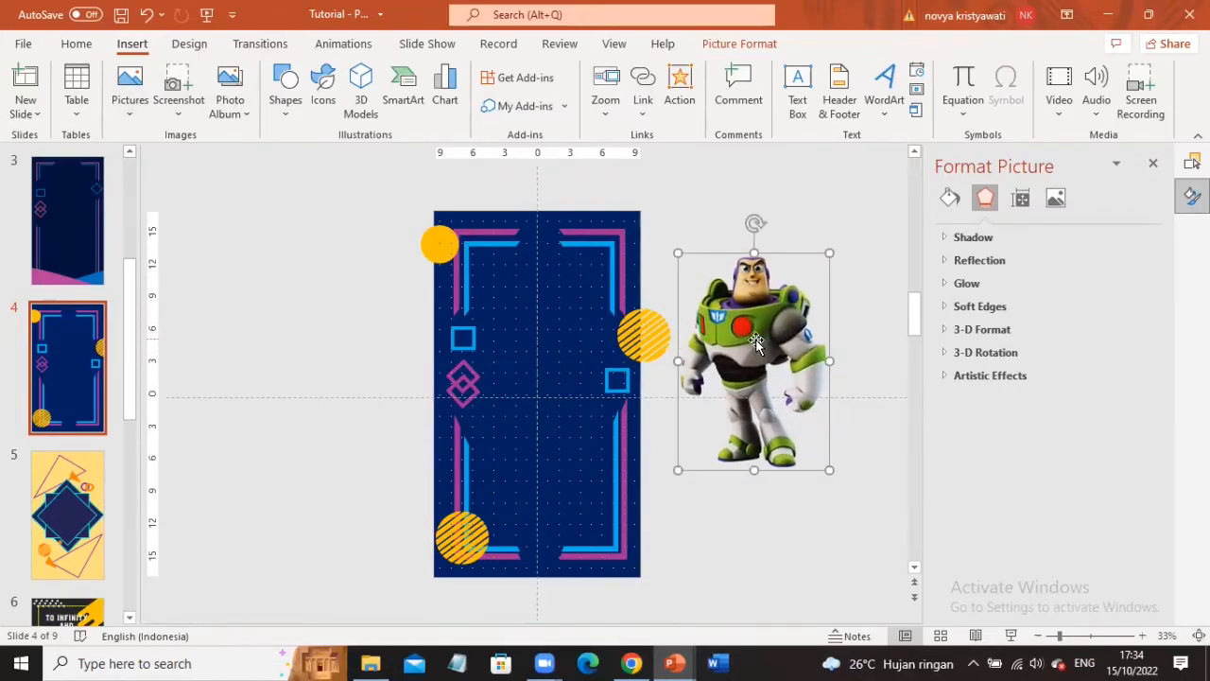
drag(750, 348, 765, 367)
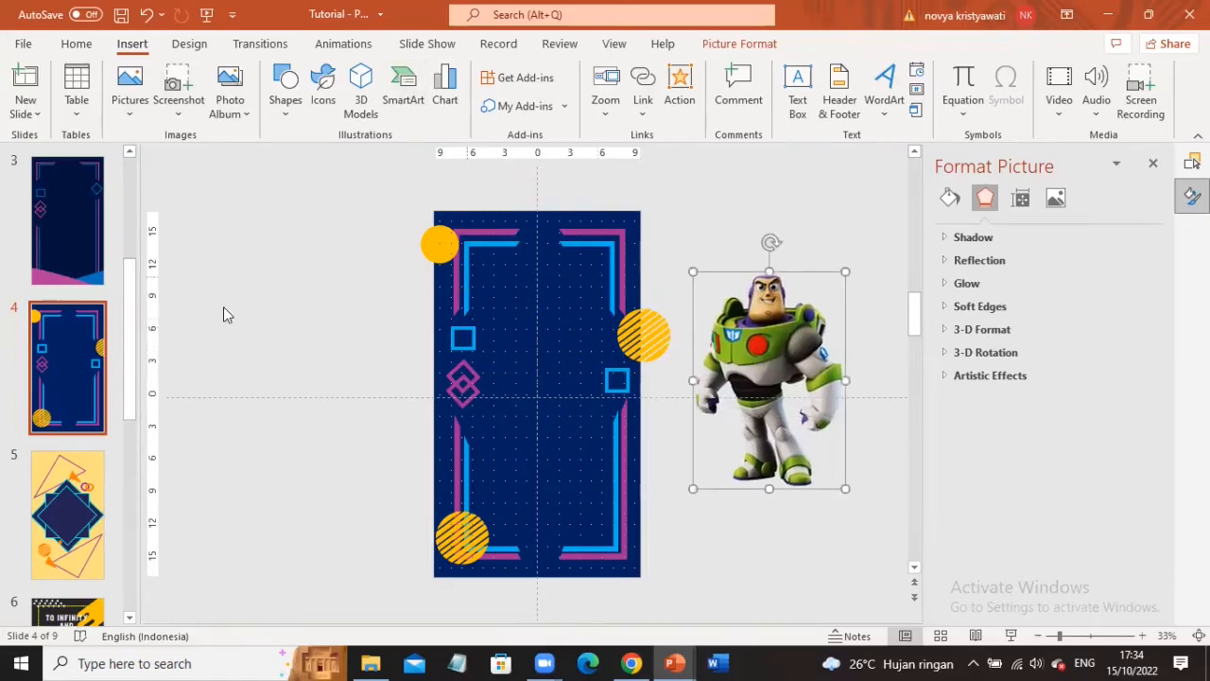
- Examine the glowing frame and Buzz Lightyear picture on slide 6, and return to the navy poster on slide 4
scroll(90, 456, down, 3)
click(91, 456)
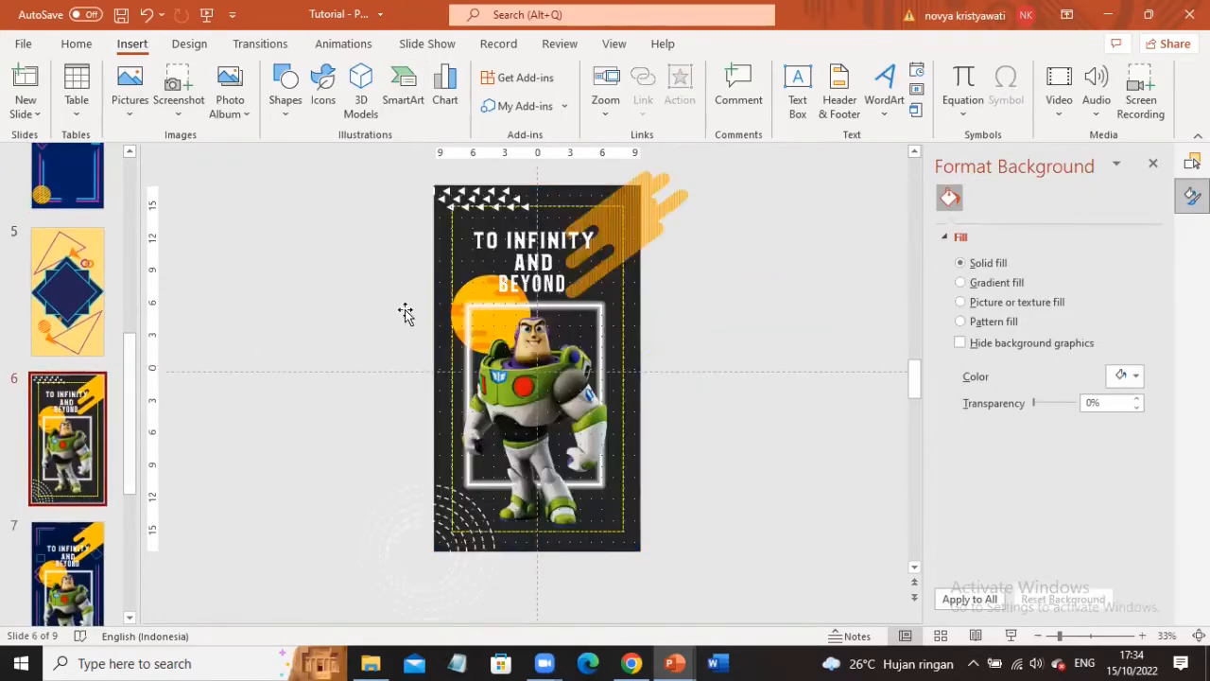
click(495, 317)
scroll(117, 328, up, 1)
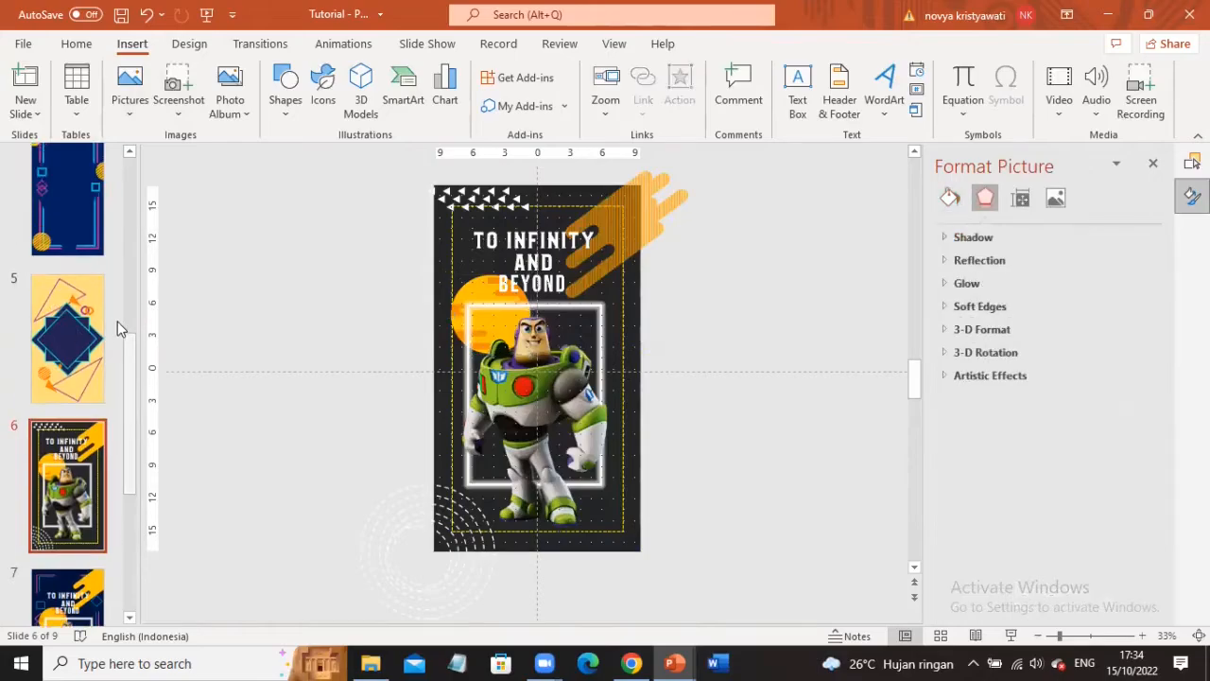
scroll(104, 312, up, 3)
scroll(66, 255, up, 1)
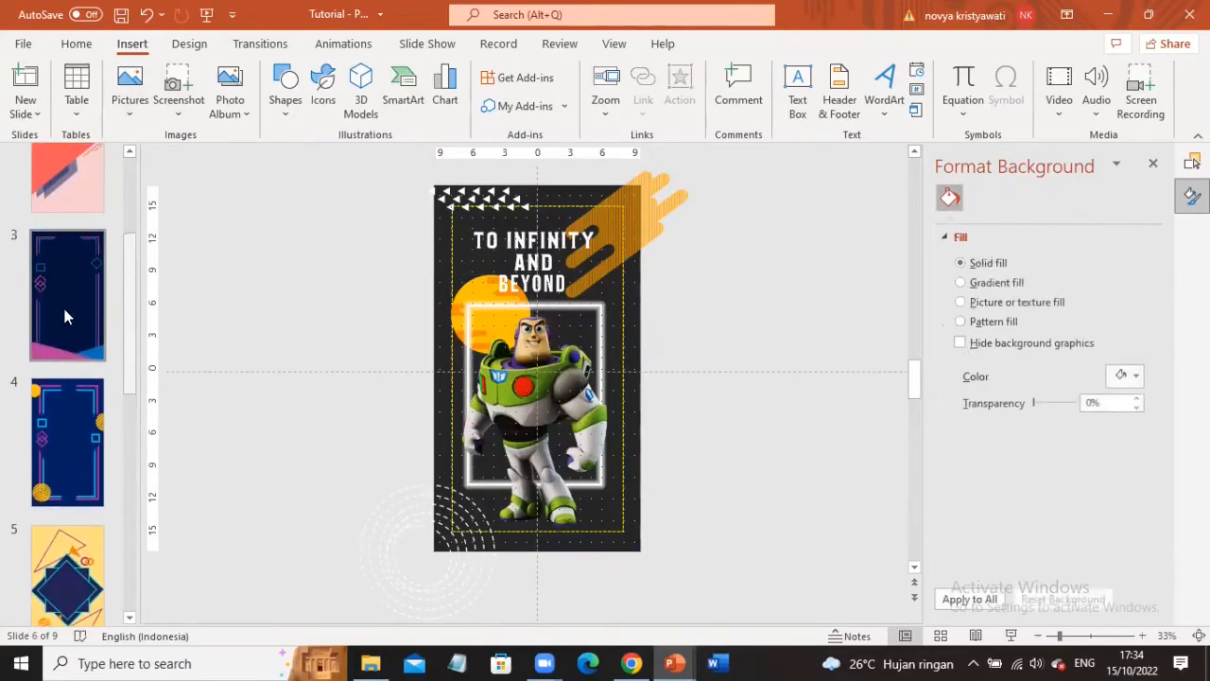
click(67, 417)
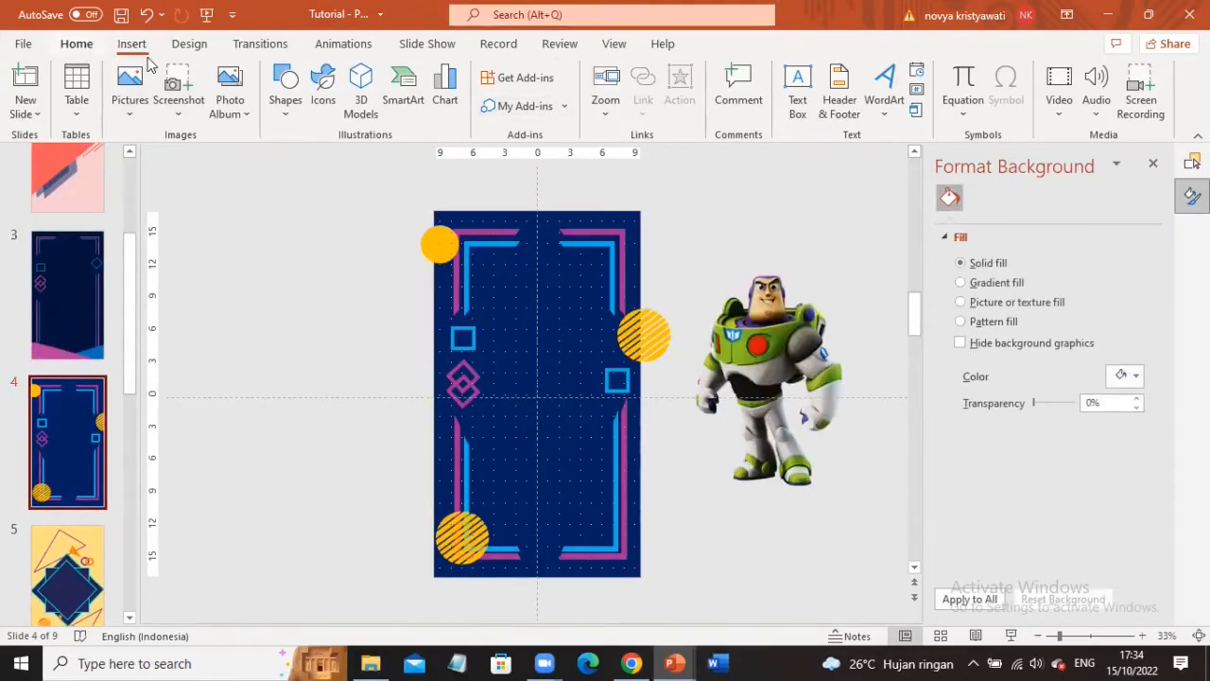
- Copy the small blue square outline and stretch the copy into a central rectangle about 19.6 cm high and 10.25 cm wide
click(461, 334)
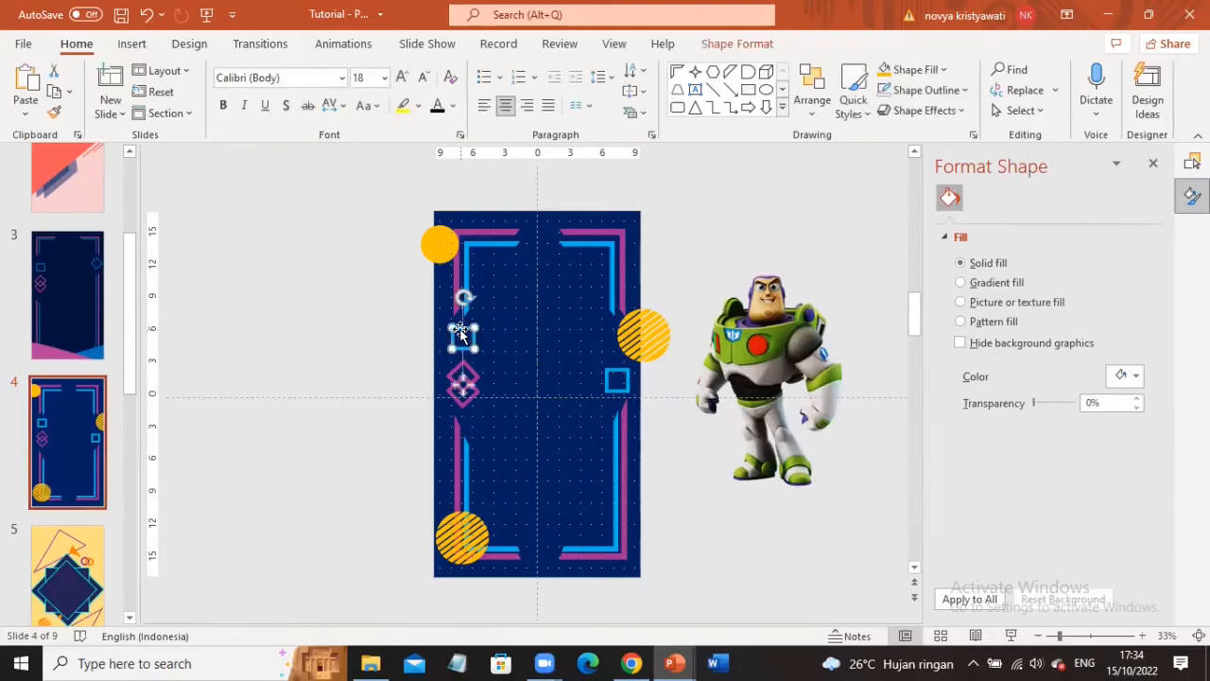
key(ctrl+z)
key(ctrl+v)
drag(485, 350, 540, 527)
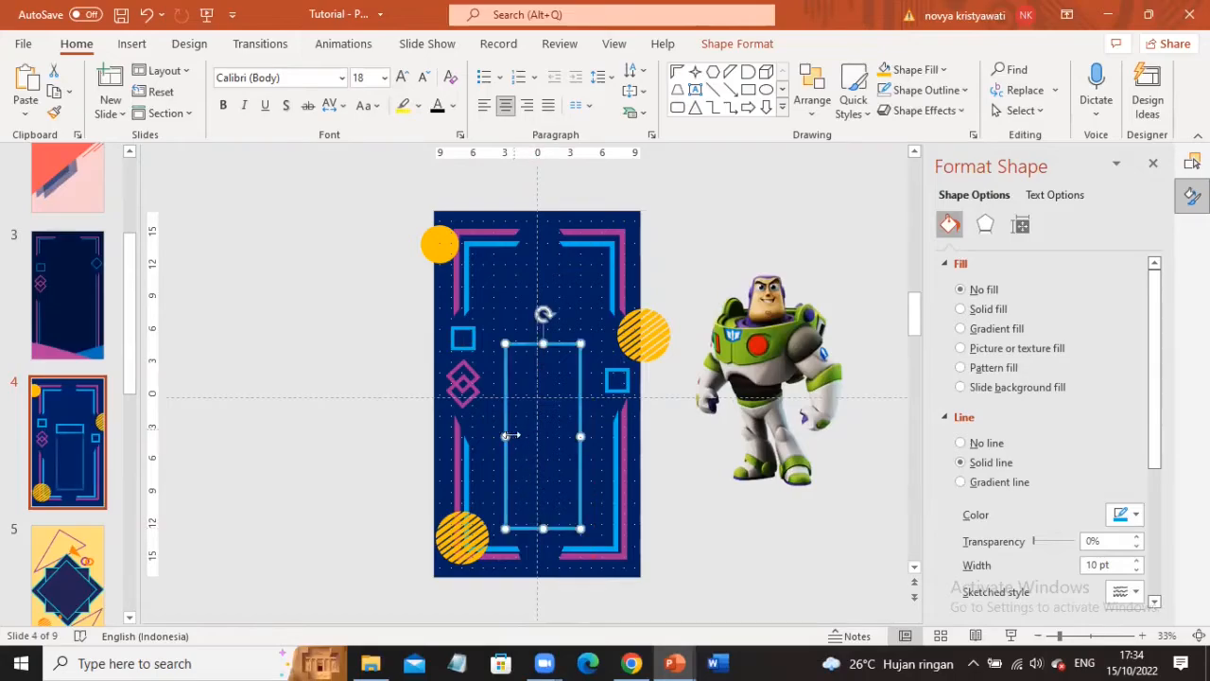
drag(505, 434, 482, 435)
drag(581, 436, 594, 436)
drag(538, 343, 538, 315)
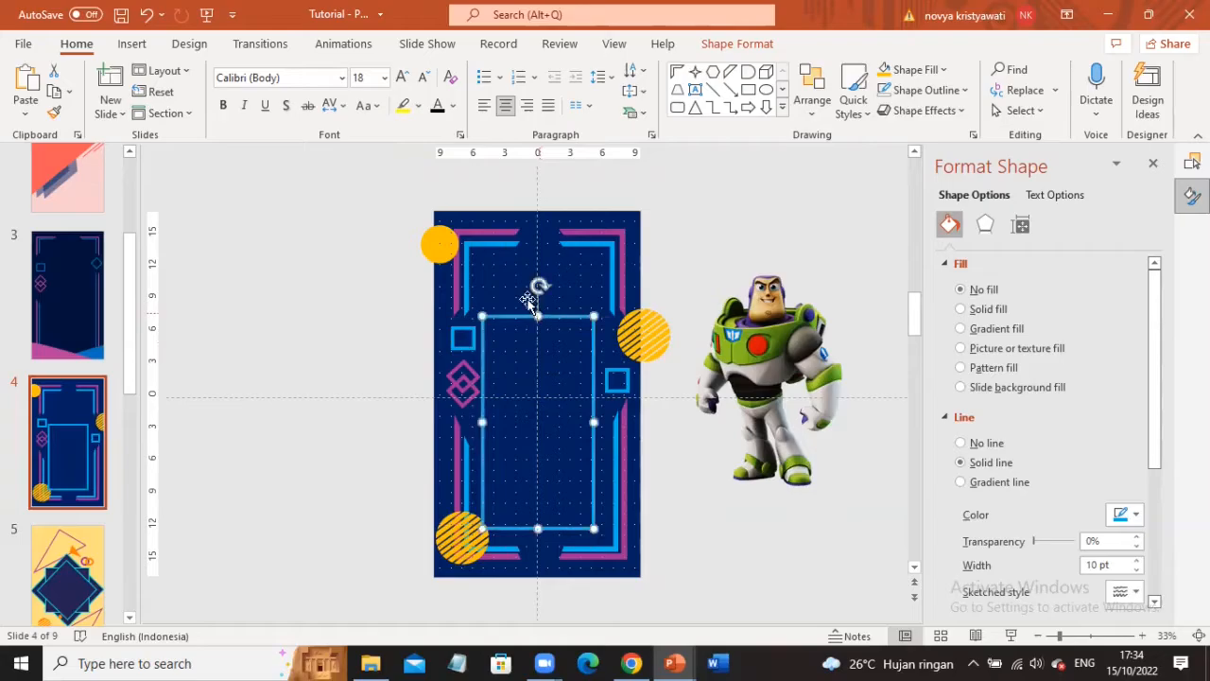
- Give the central rectangle a white glow and a white outline
click(715, 45)
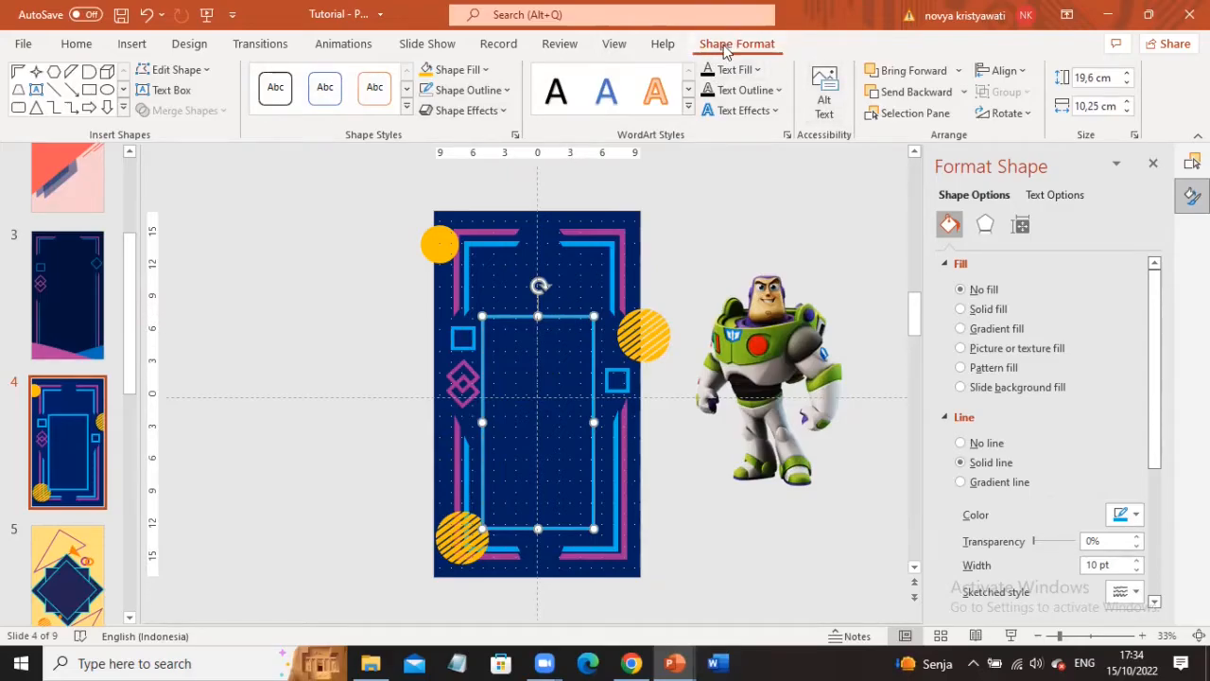
click(491, 111)
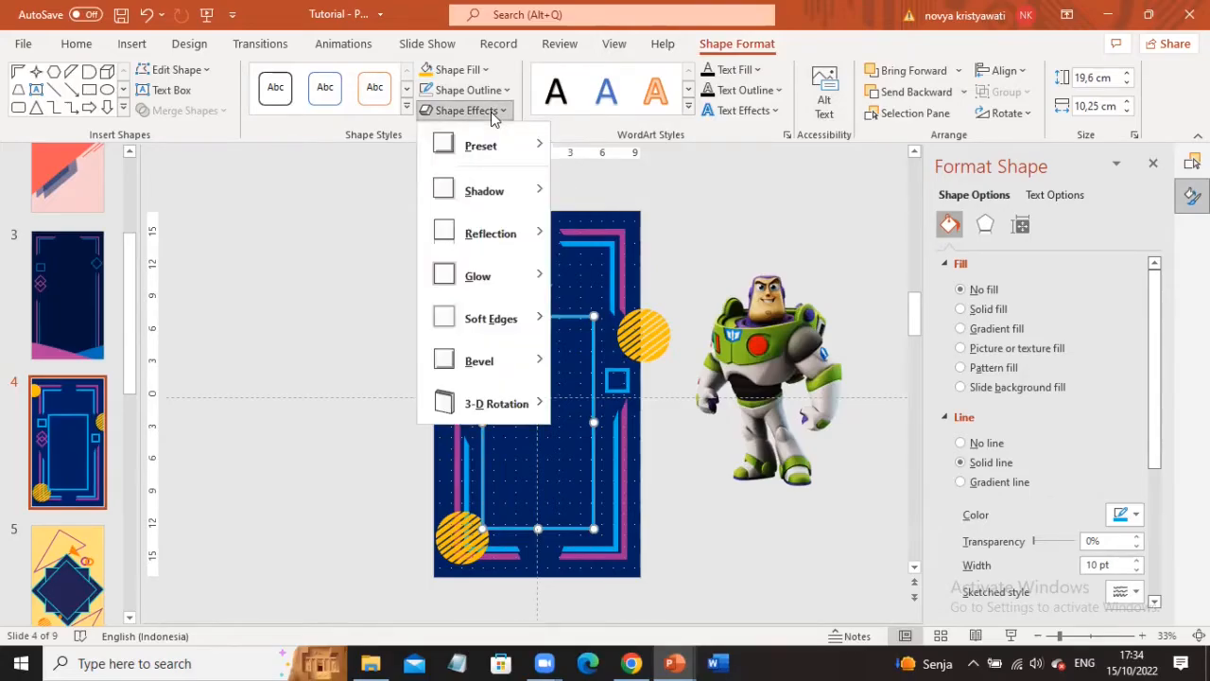
mouse_move(504, 281)
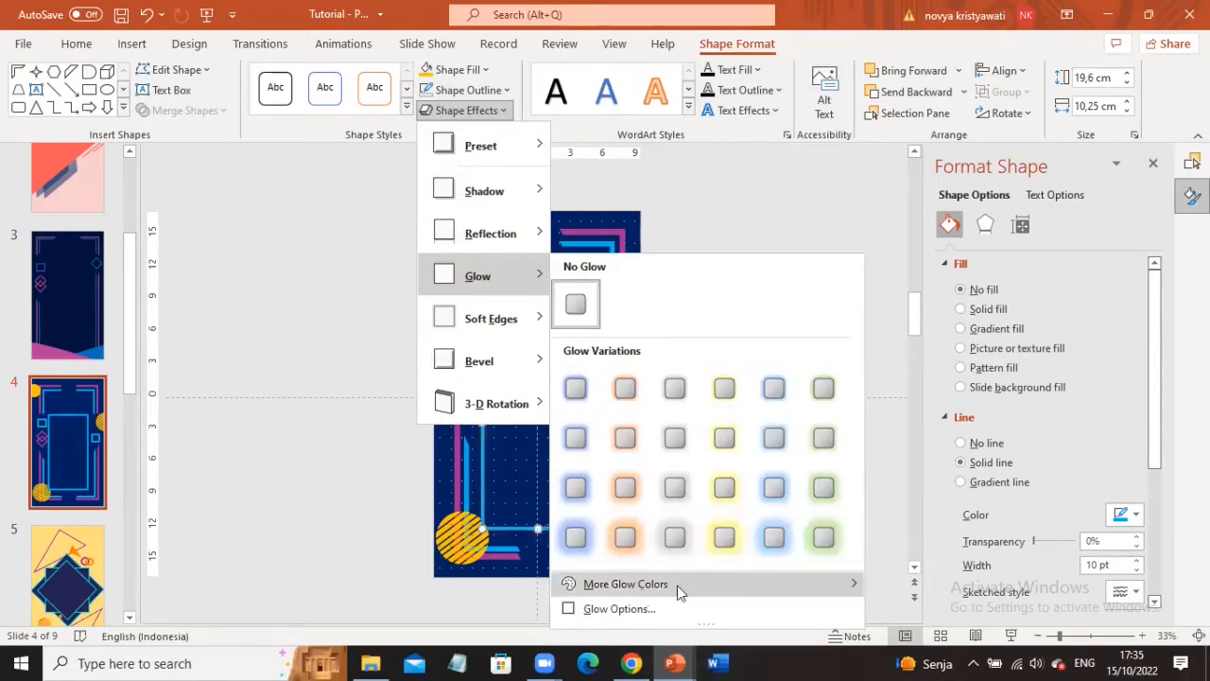
mouse_move(643, 594)
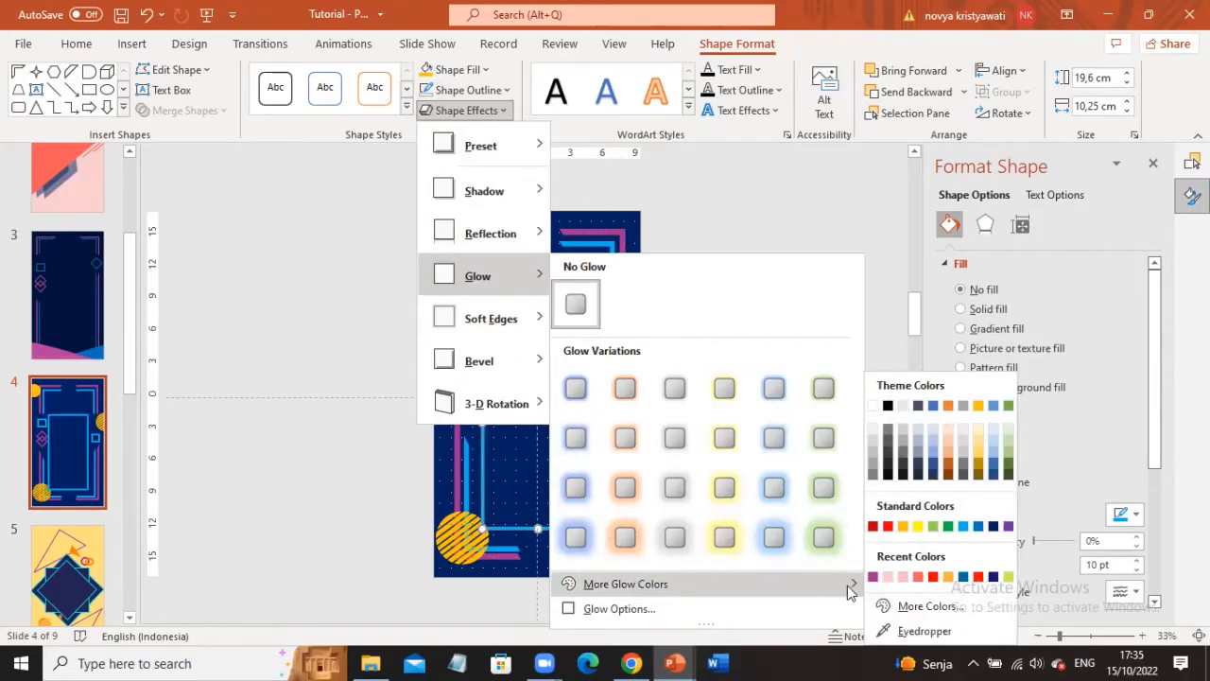
click(877, 405)
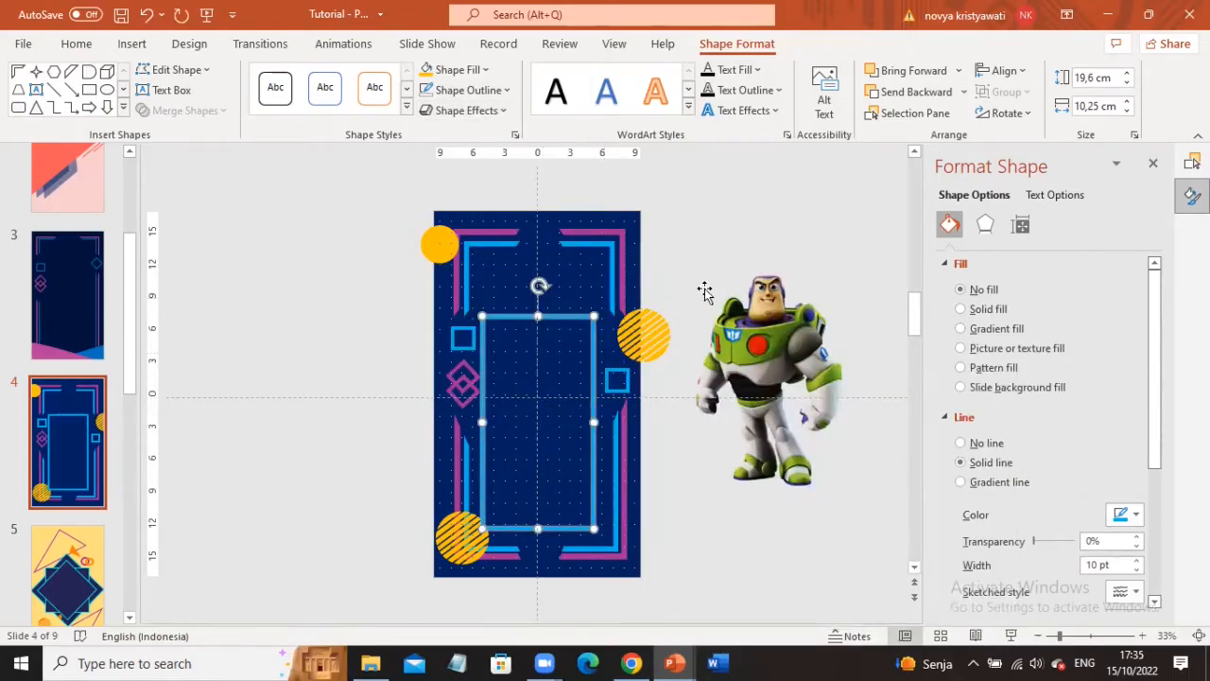
click(498, 88)
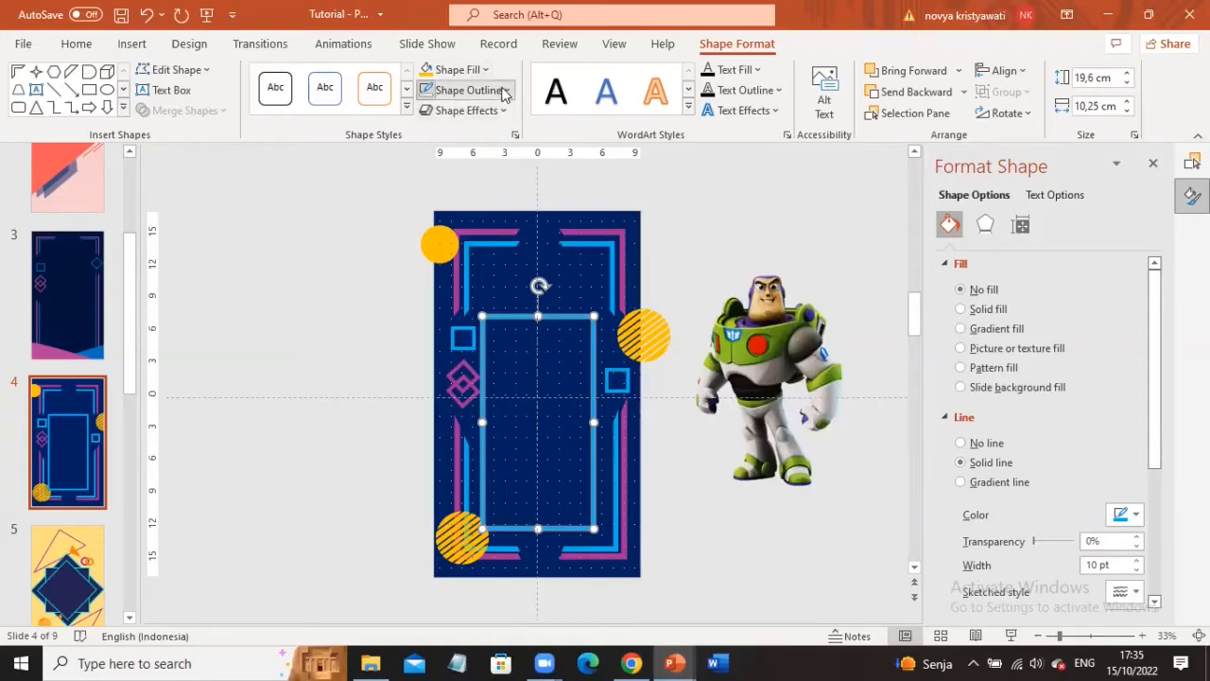
click(427, 133)
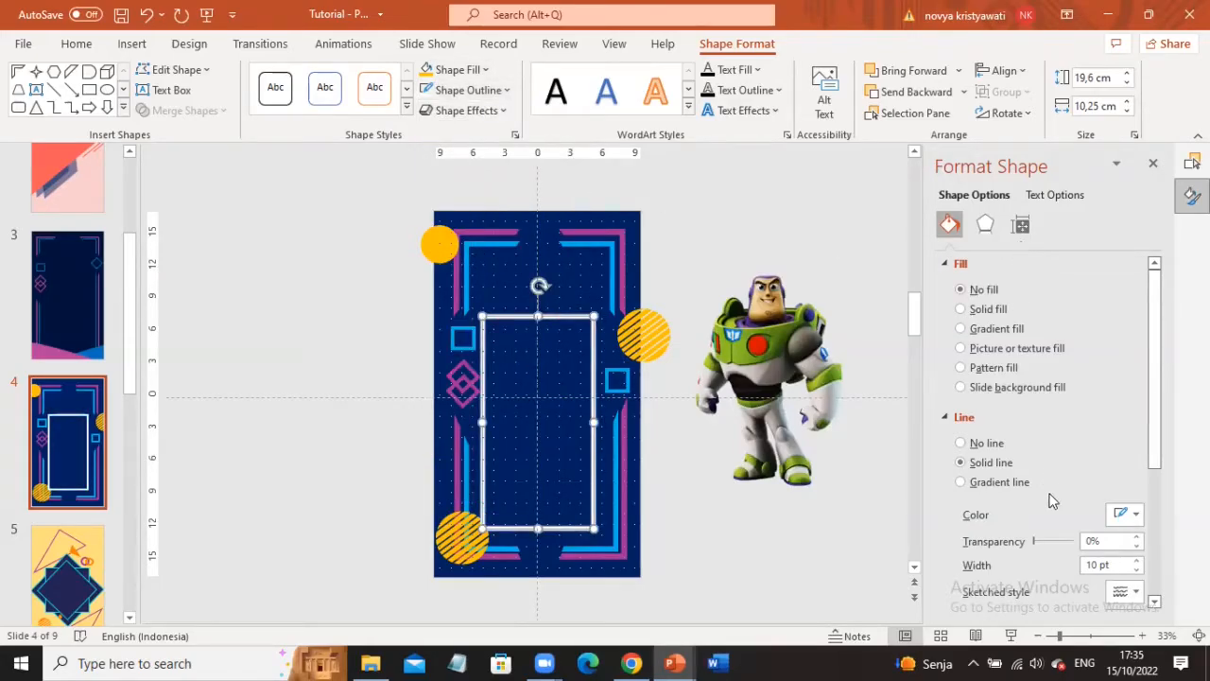
- Set the central rectangle's glow size to 48 pt
scroll(1032, 488, down, 4)
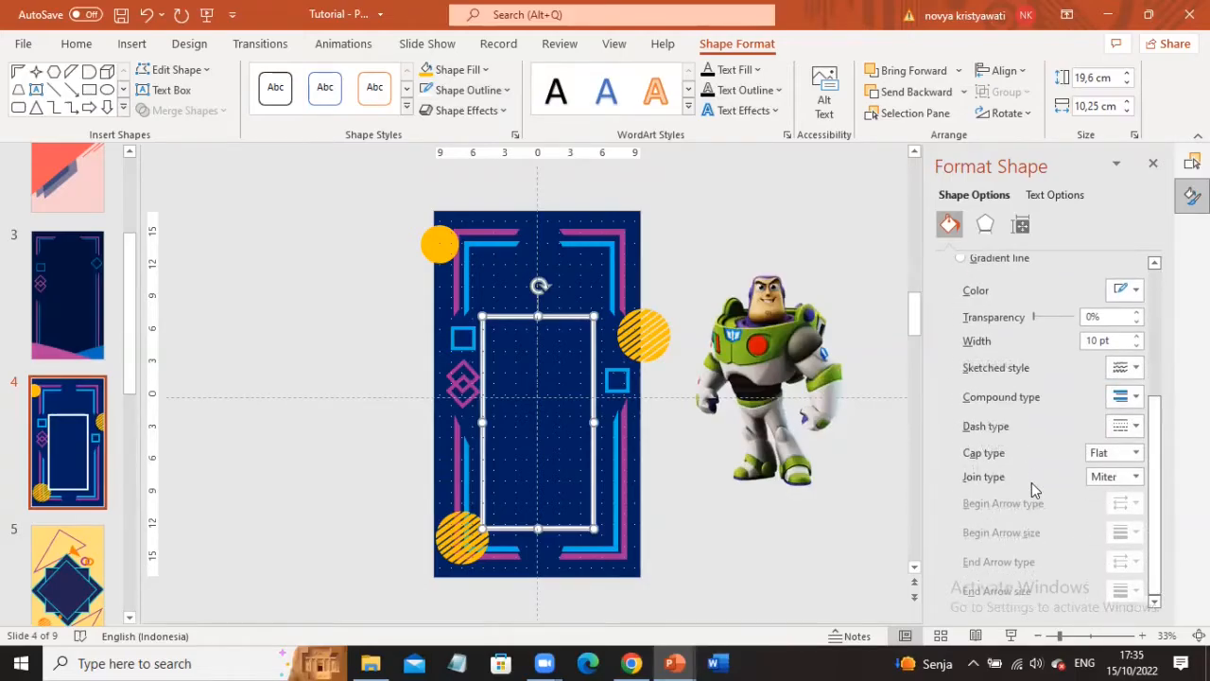
click(986, 224)
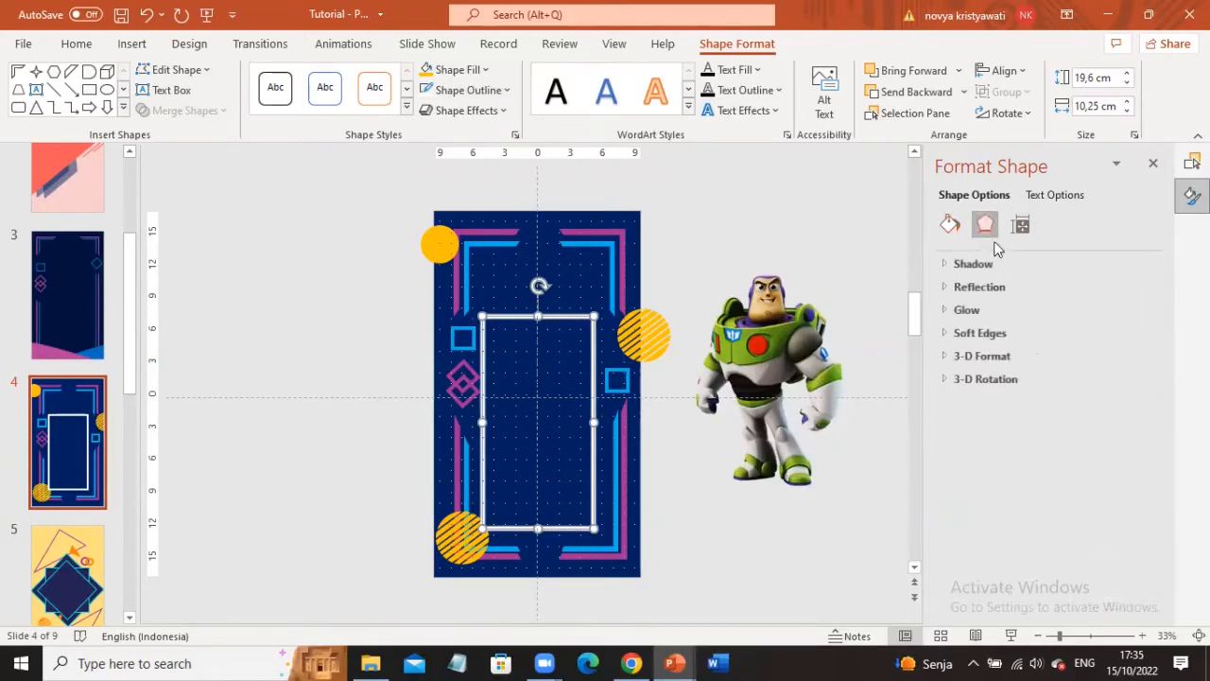
click(971, 310)
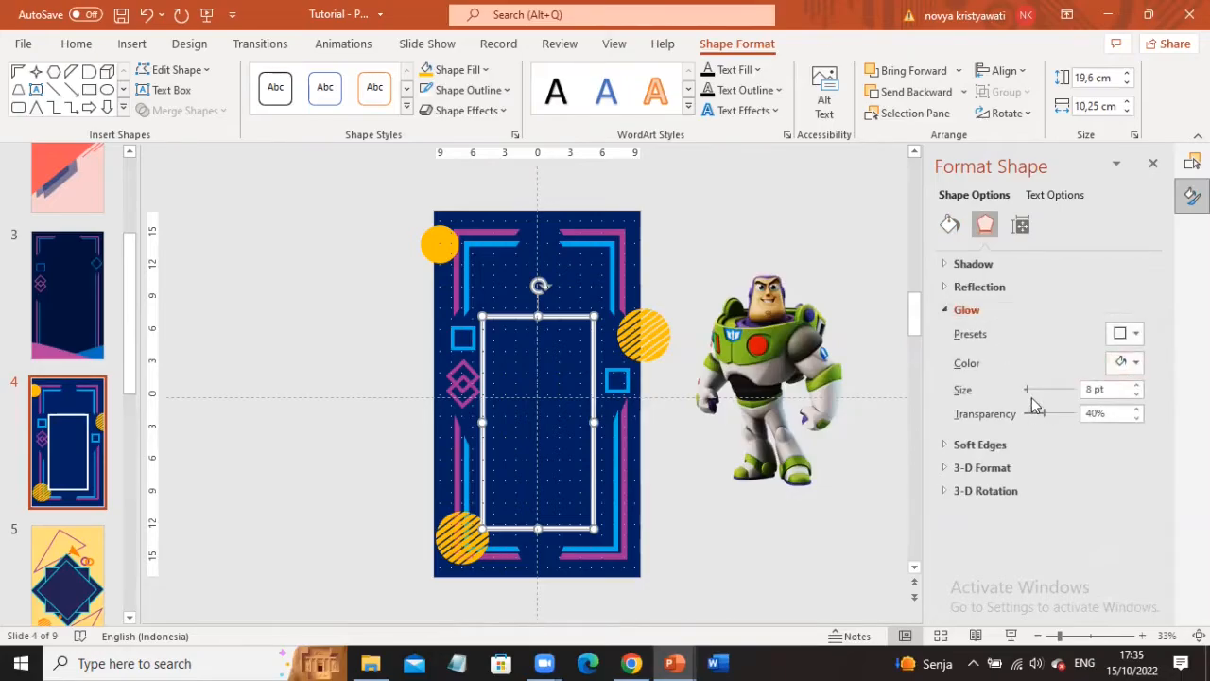
drag(1028, 396, 1046, 396)
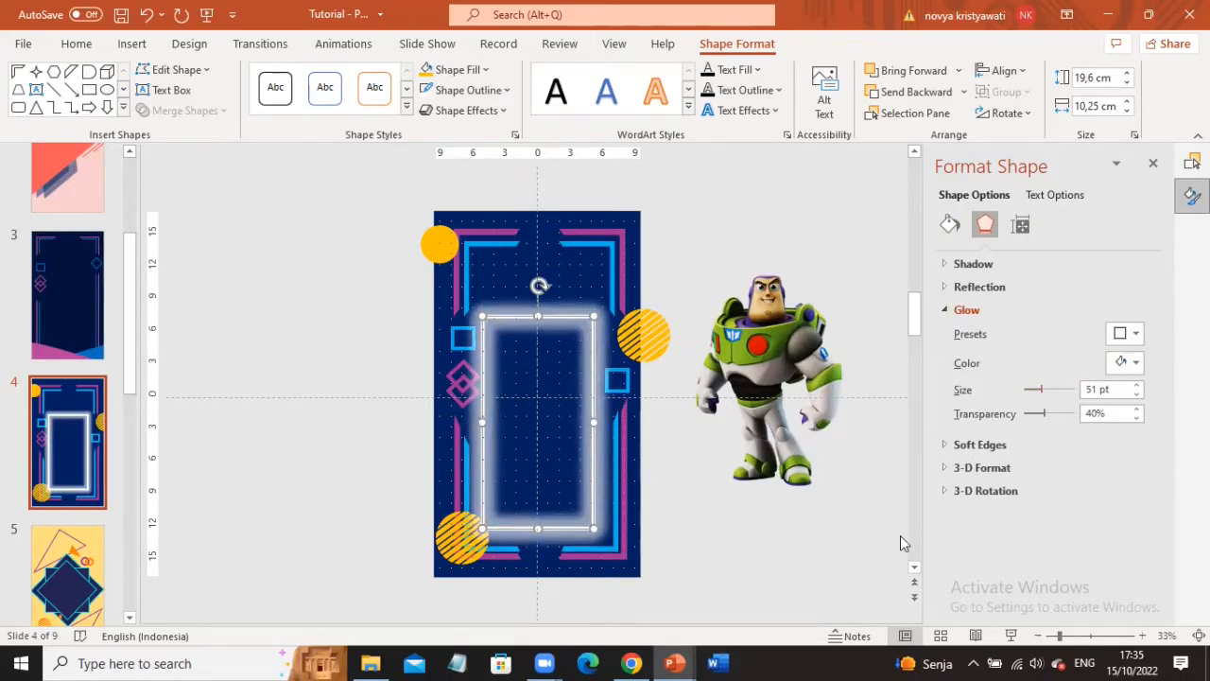
click(1137, 394)
click(1137, 394)
click(1137, 394)
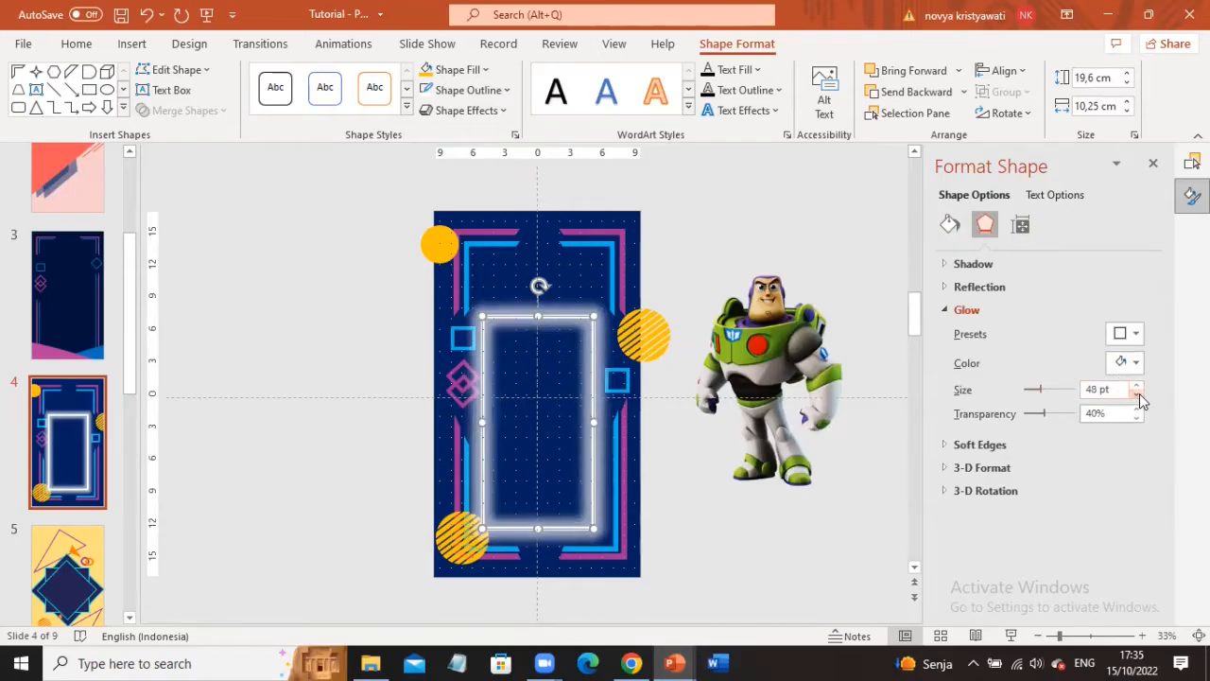